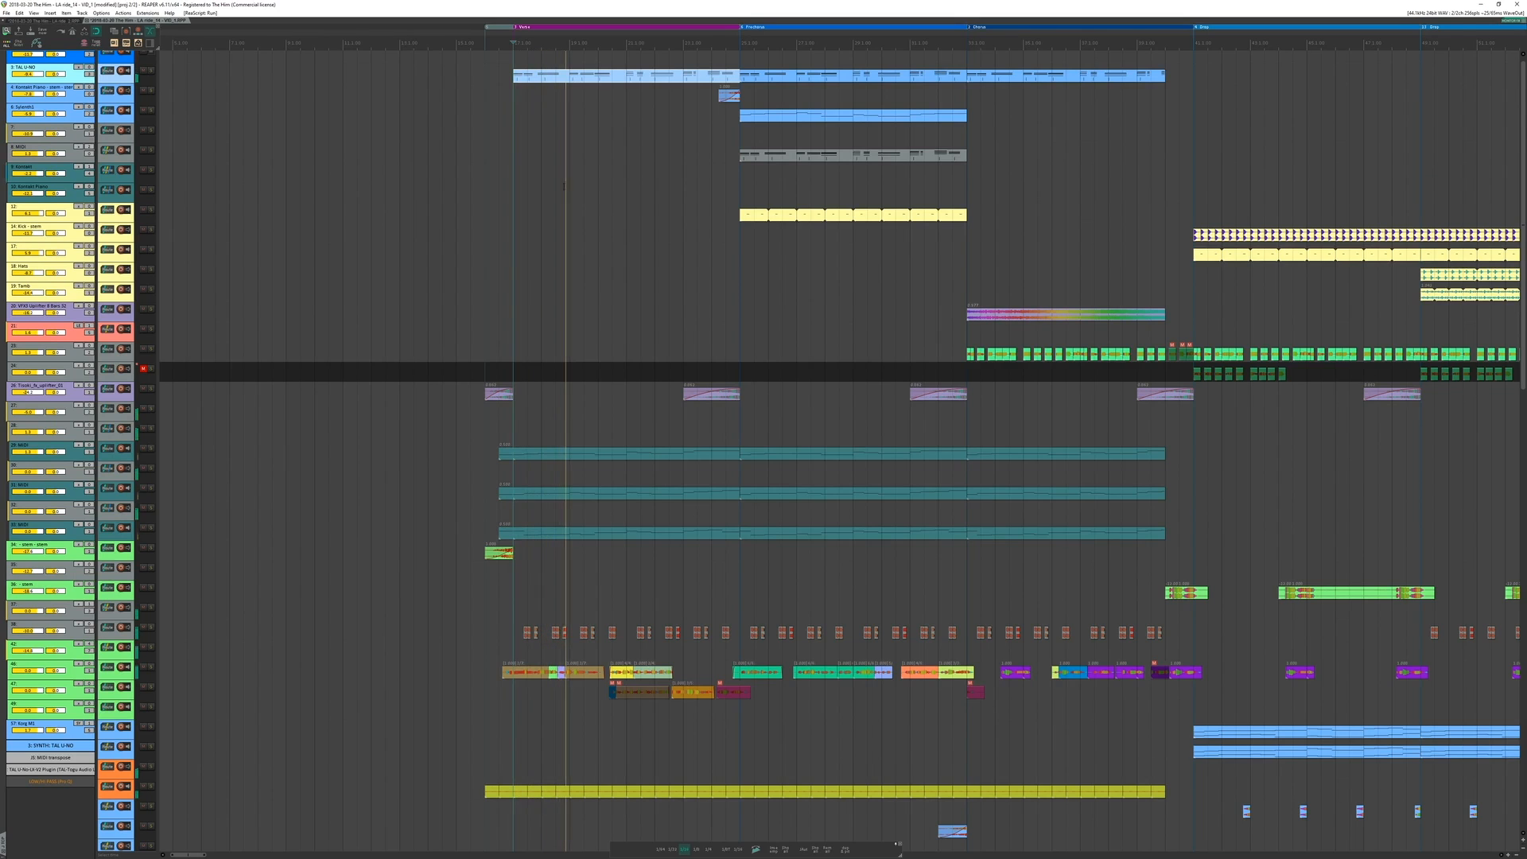
Step: Add a second TAL U-NO-LX synth track below the TAL U-NO track and close the original track's synth window
left_click_drag(589, 259, 630, 347)
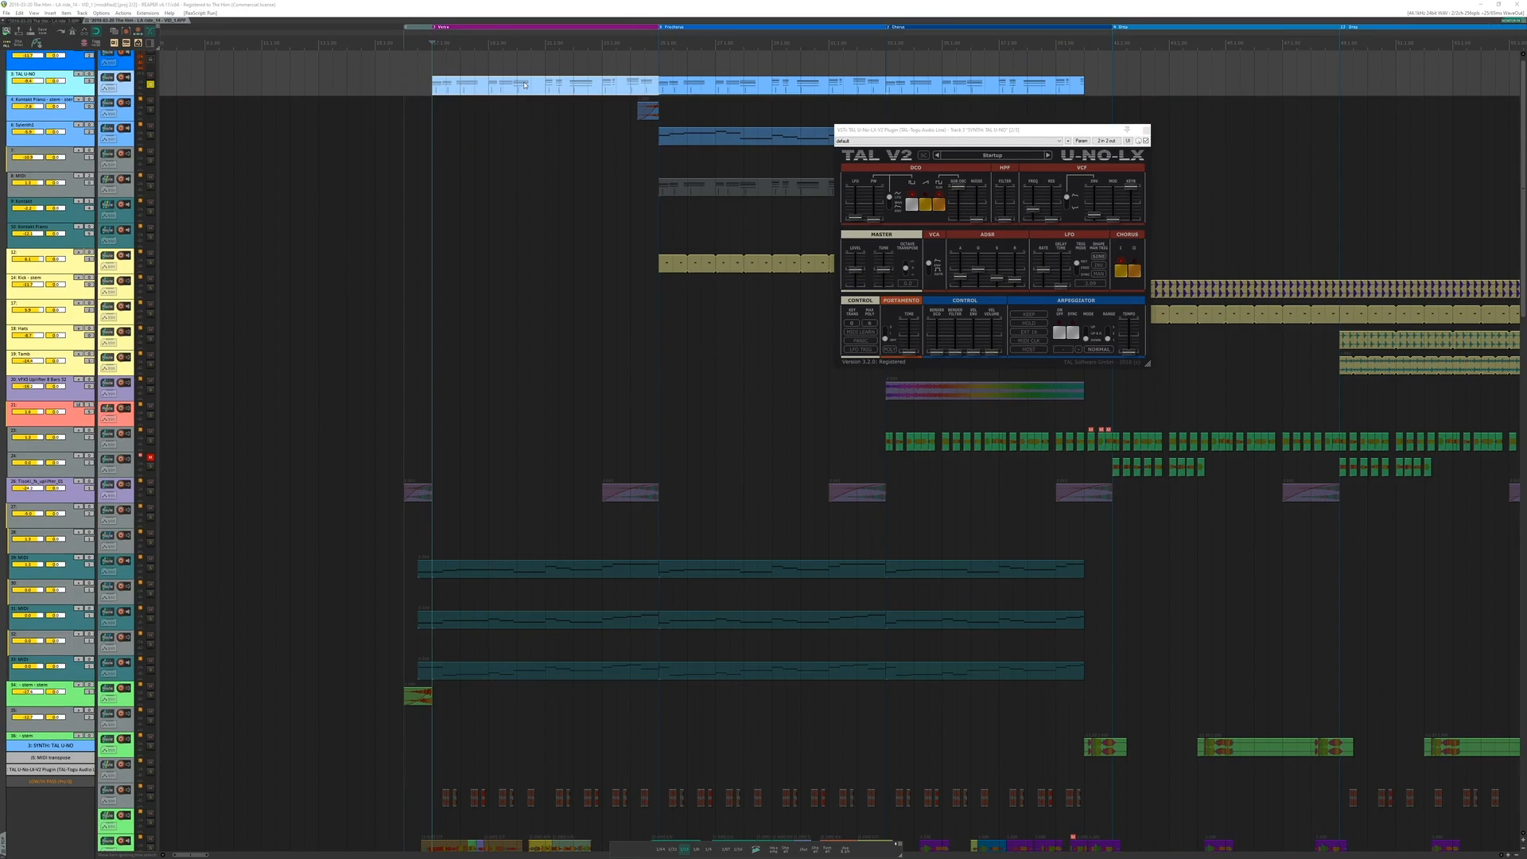
key("Return")
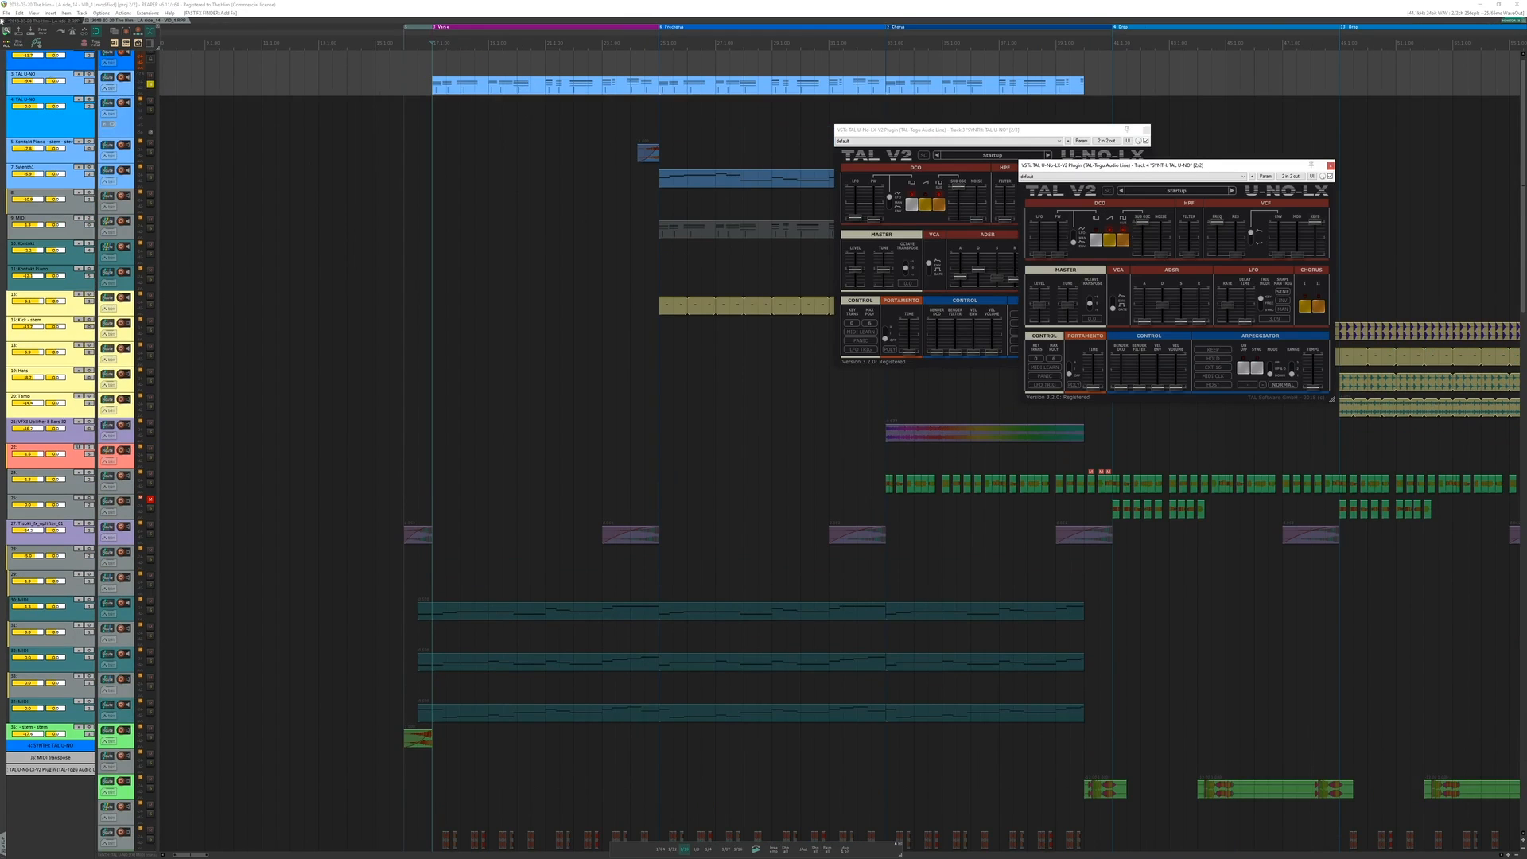
left_click(420, 123)
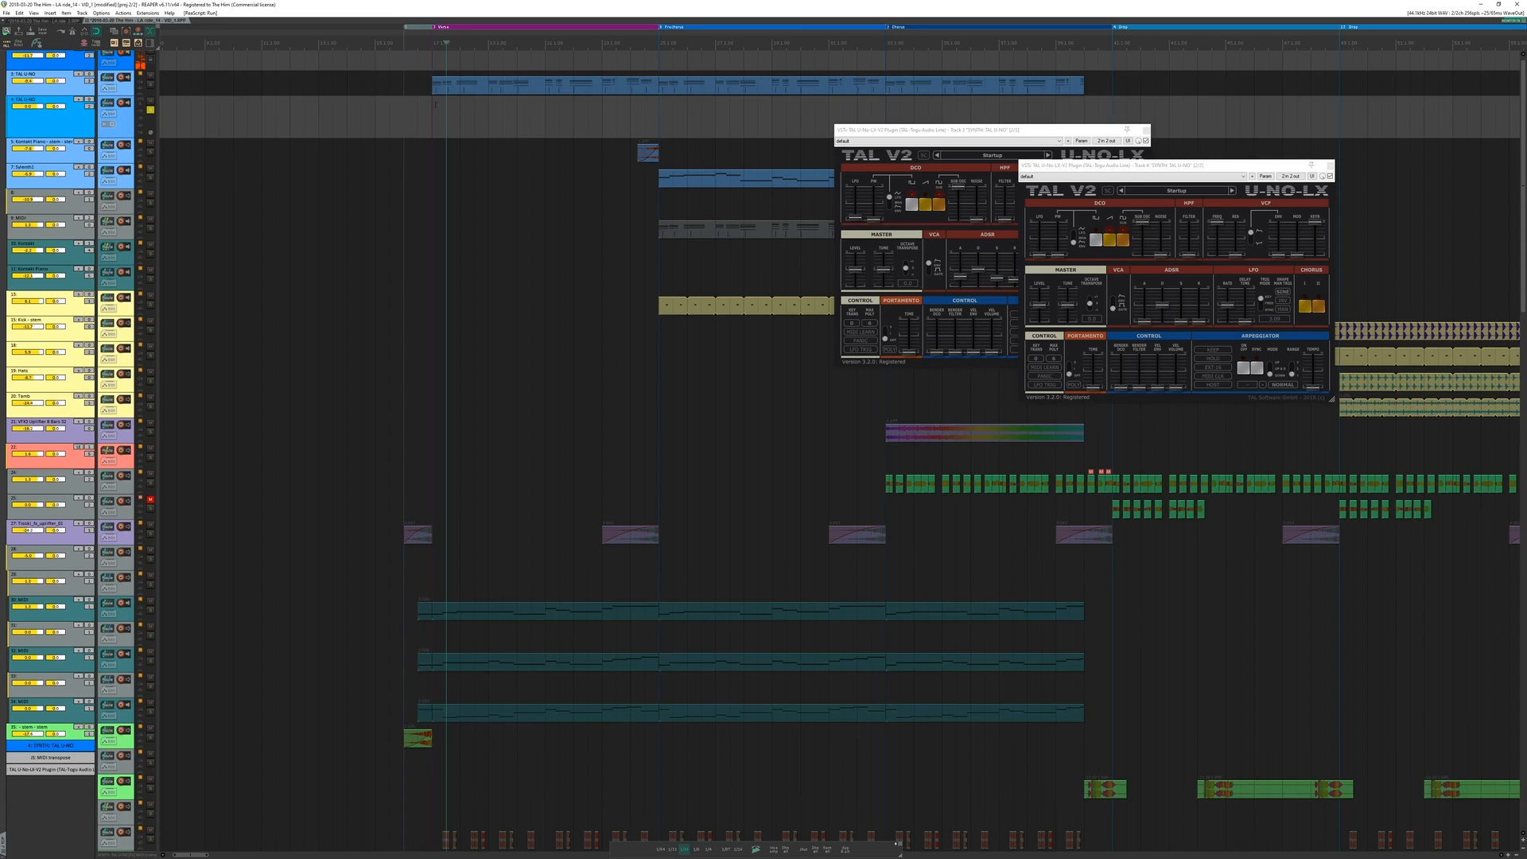
left_click_drag(435, 104, 375, 120)
left_click(447, 123)
left_click(1146, 129)
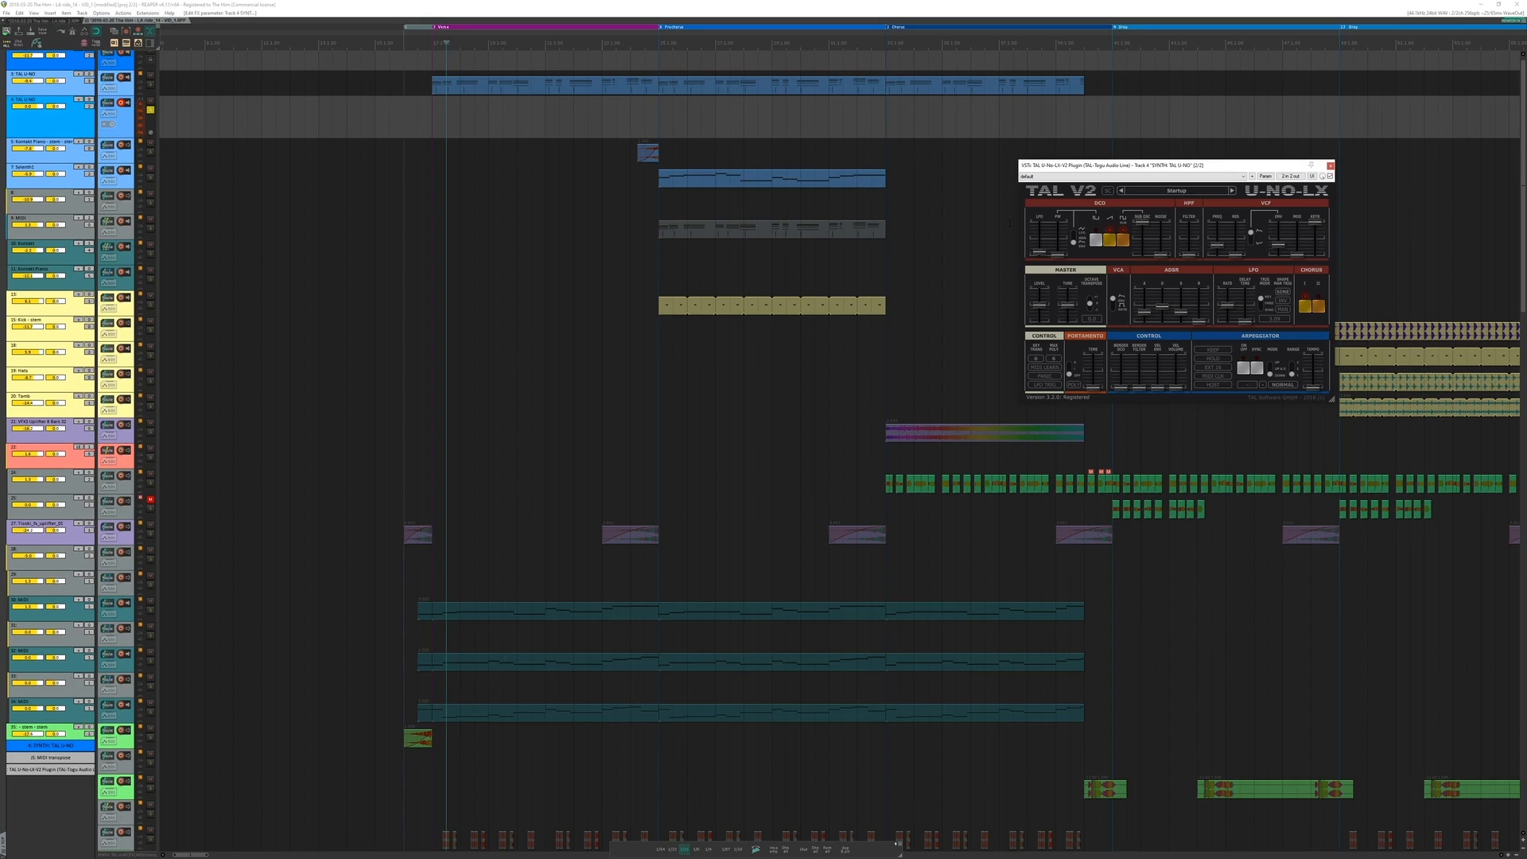
Step: Show the original TAL U-NO track's automation envelopes, solo and play its first item, and enable its LOW/HIGH PASS Pro-Q effect
left_click(460, 89)
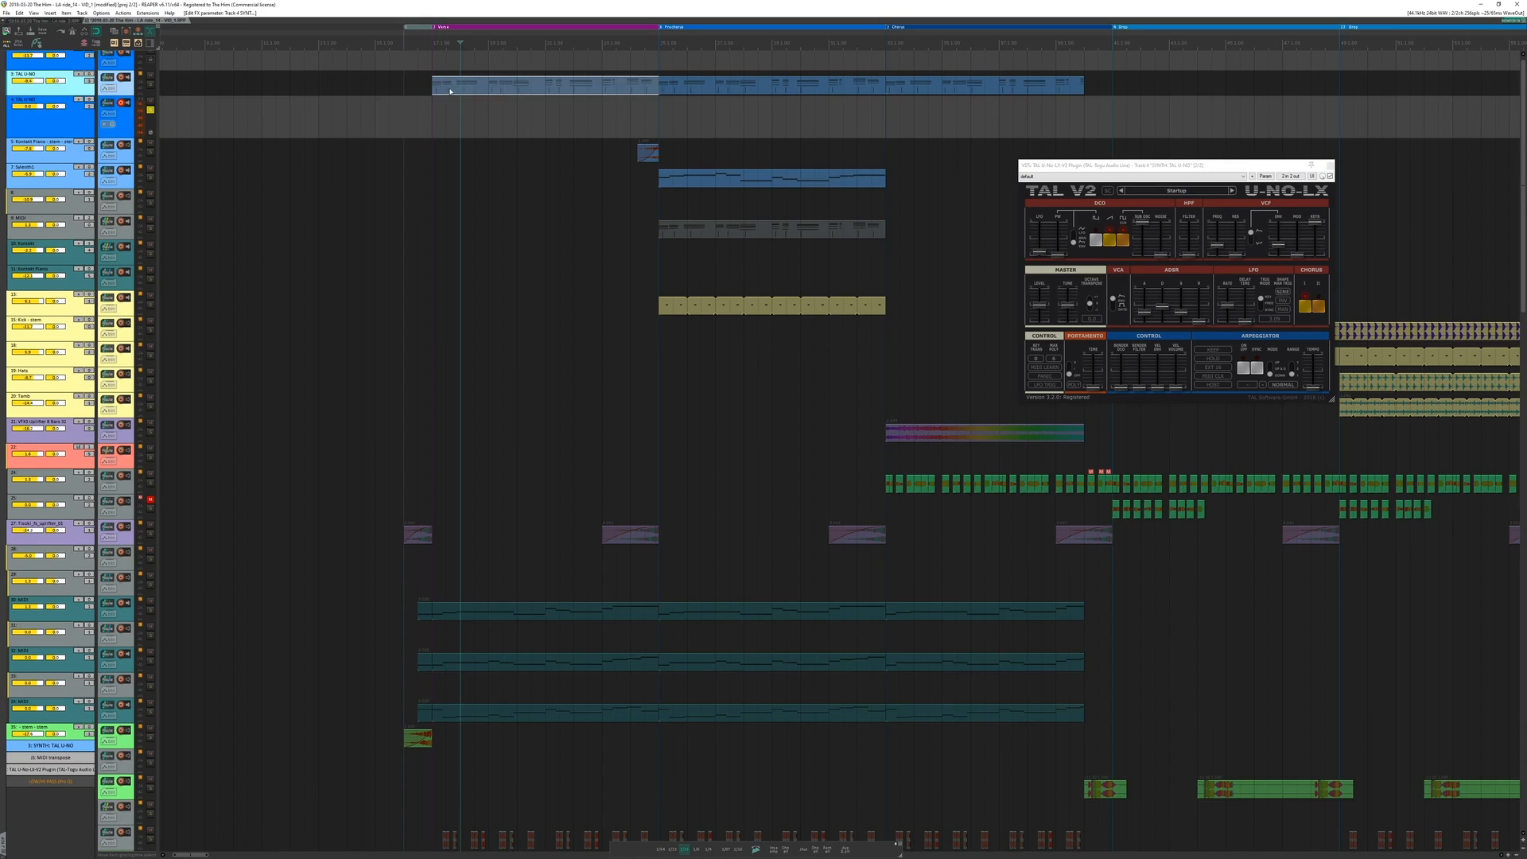
key("v")
scroll(448, 117, "up", 3)
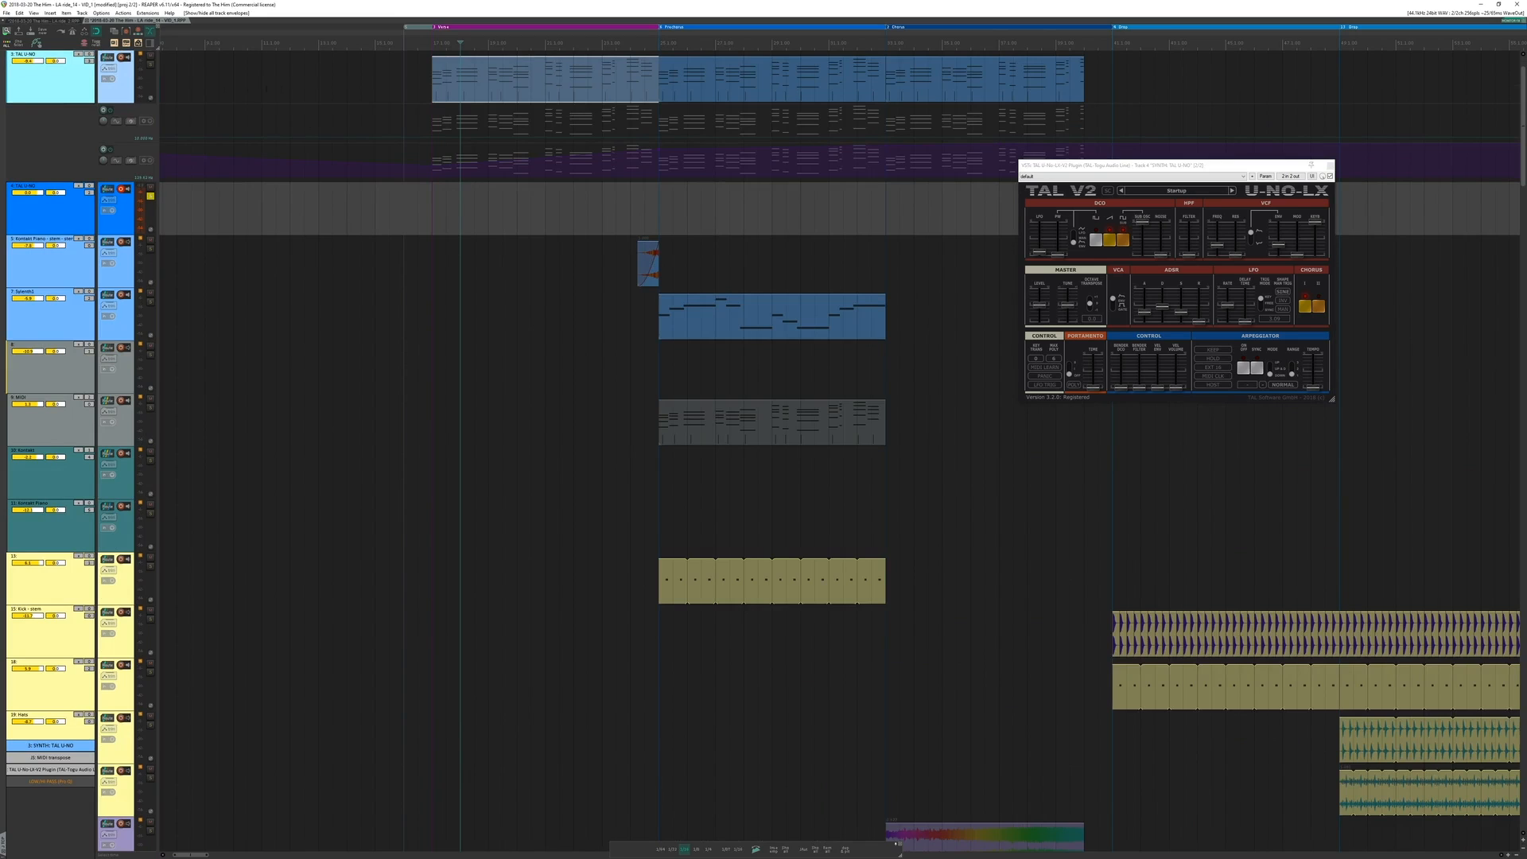
key("s")
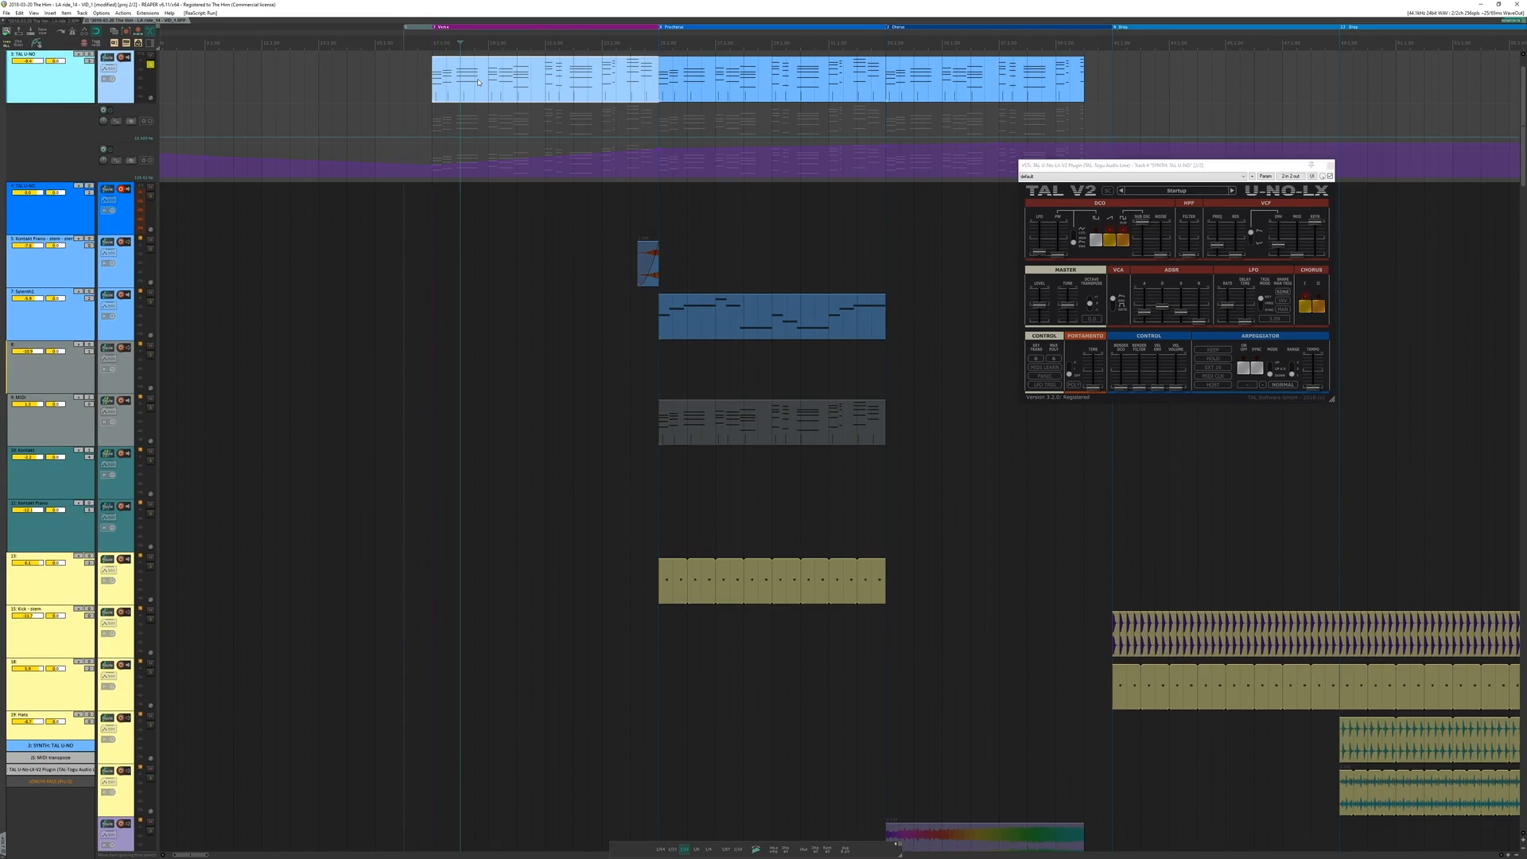
key("shift+space")
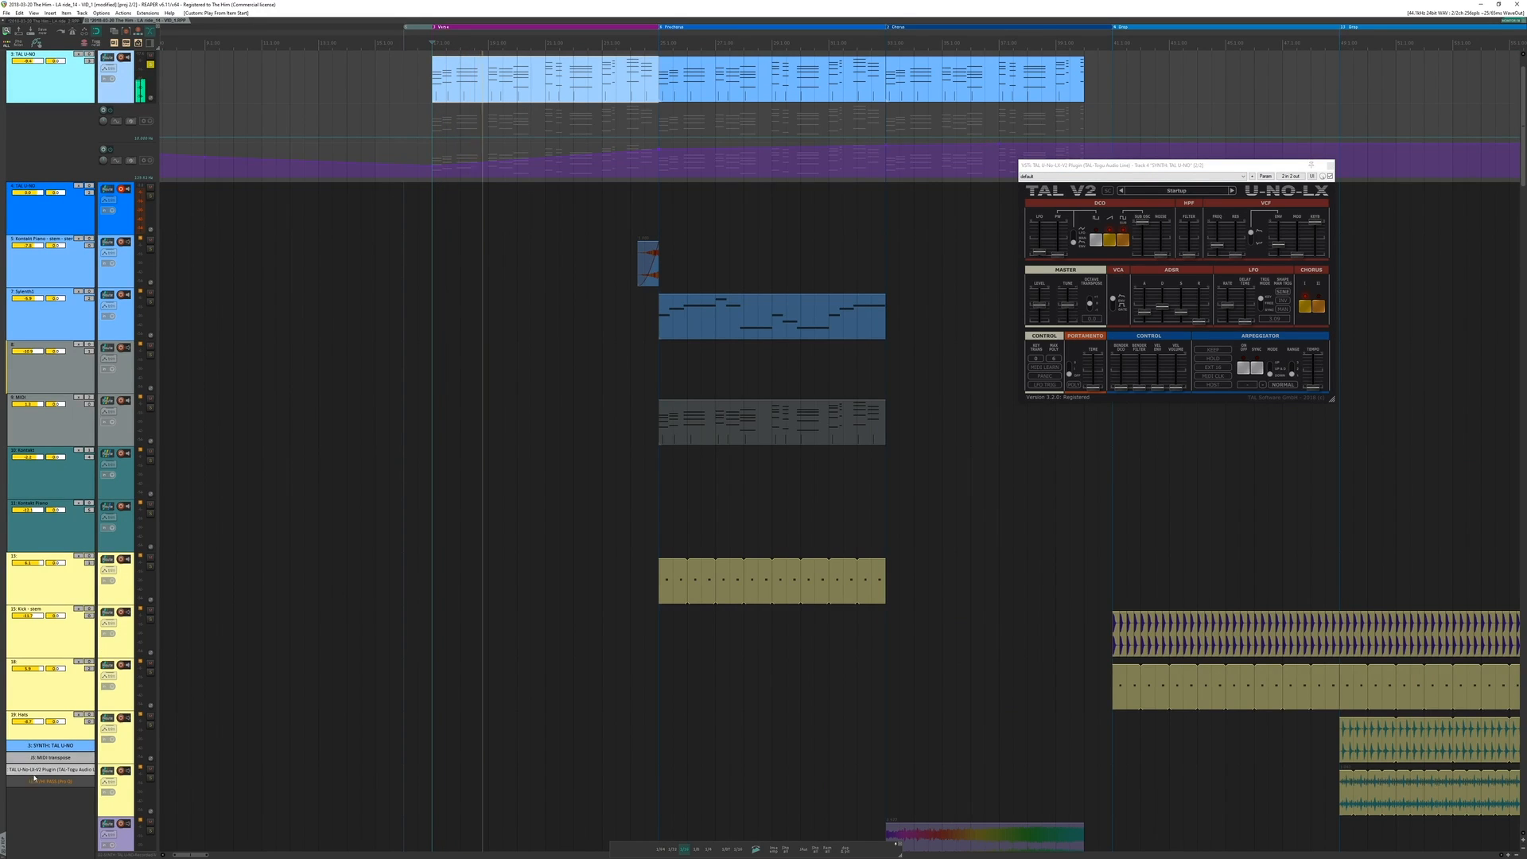
left_click(34, 780, "ctrl+shift")
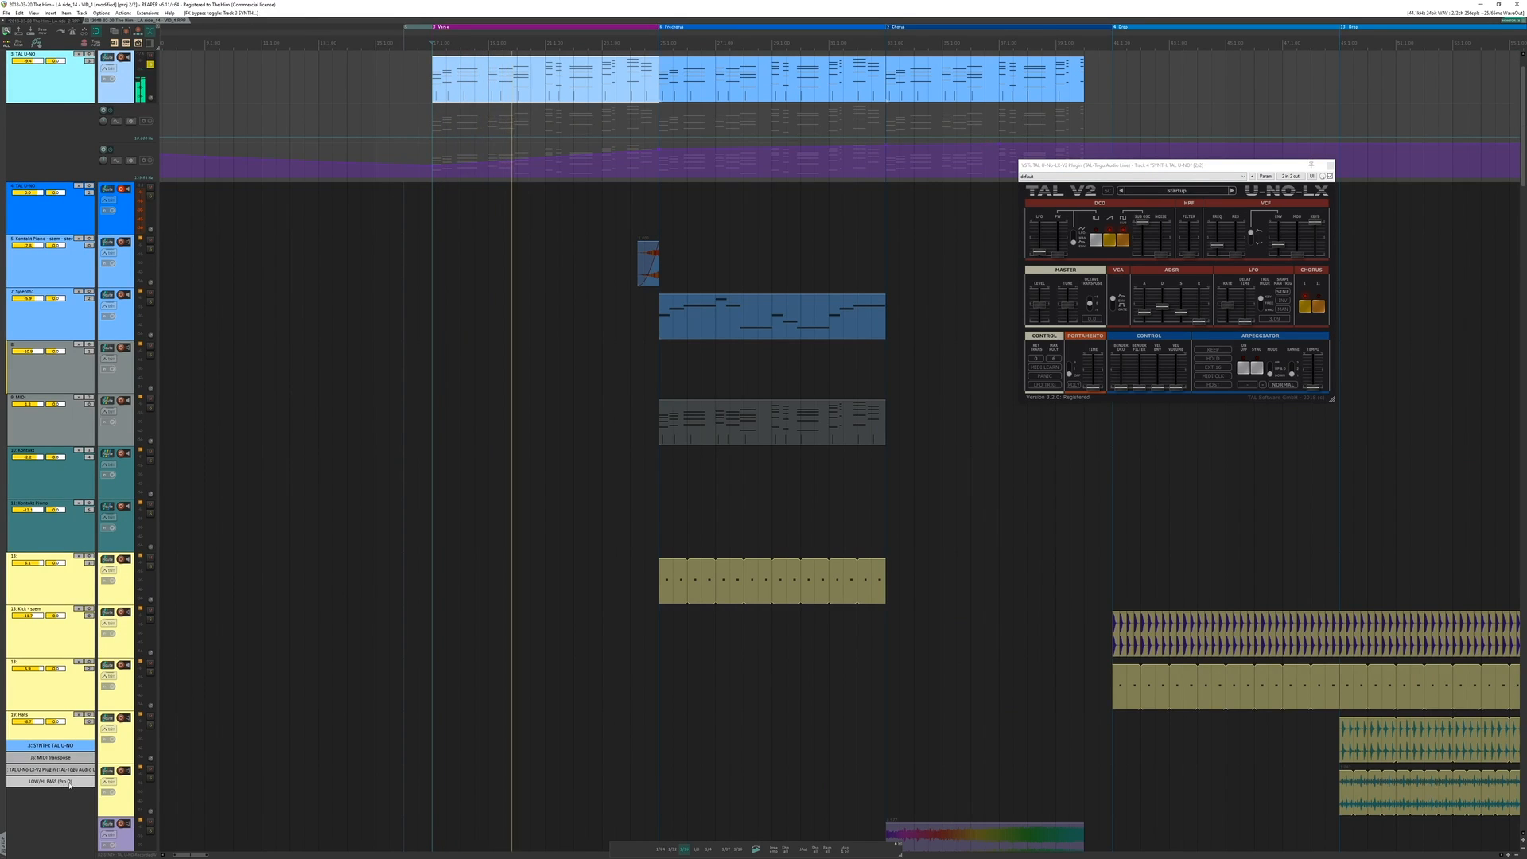
left_click(69, 781)
Step: Copy the first TAL U-NO item and the LOW/HIGH PASS effect with its automation to the new synth track and play it
left_click_drag(186, 30, 626, 273)
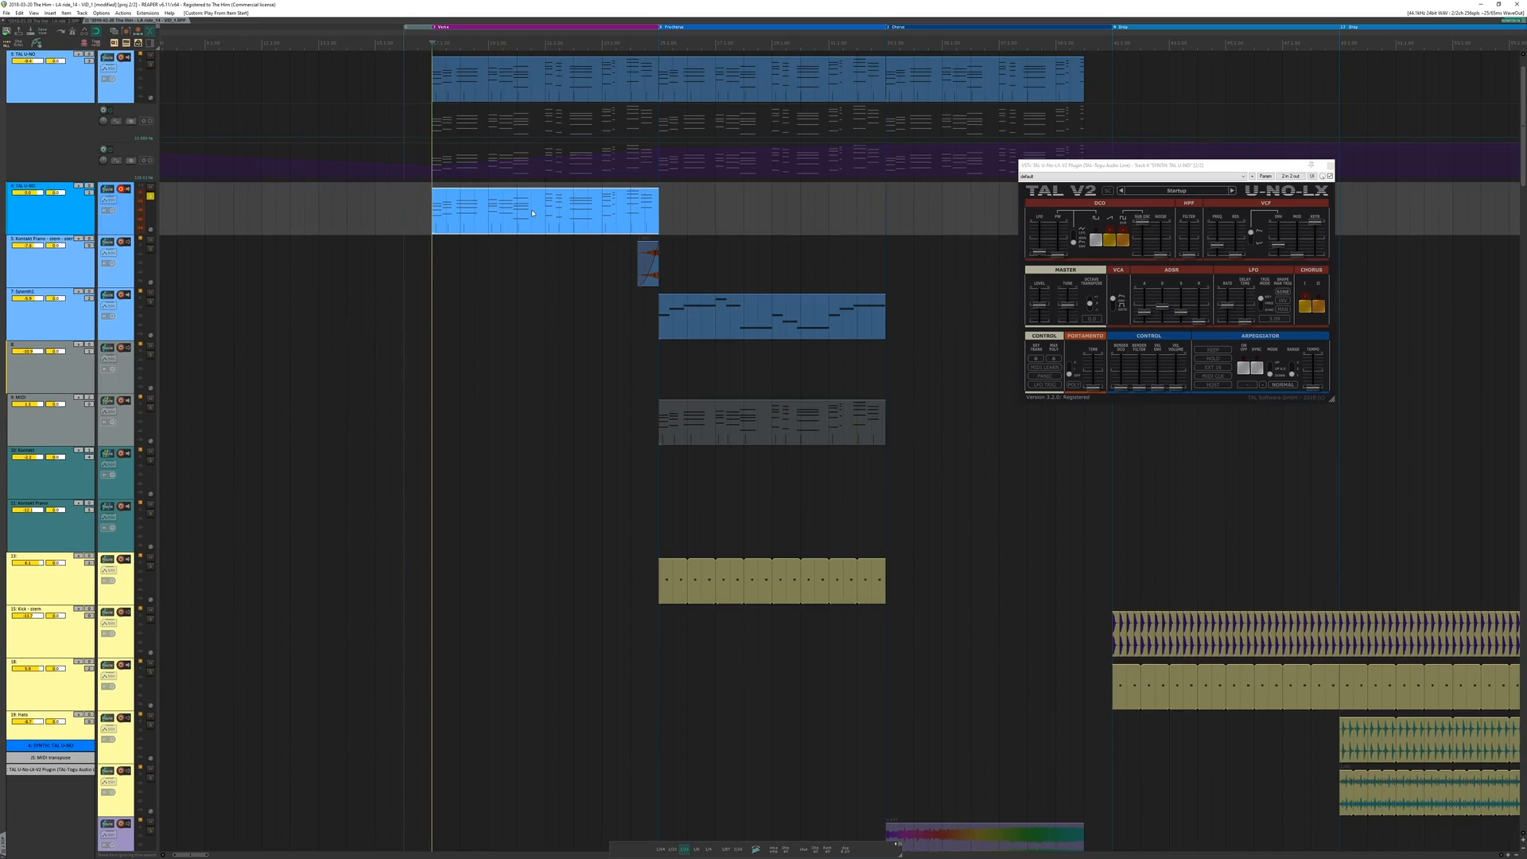
key("space")
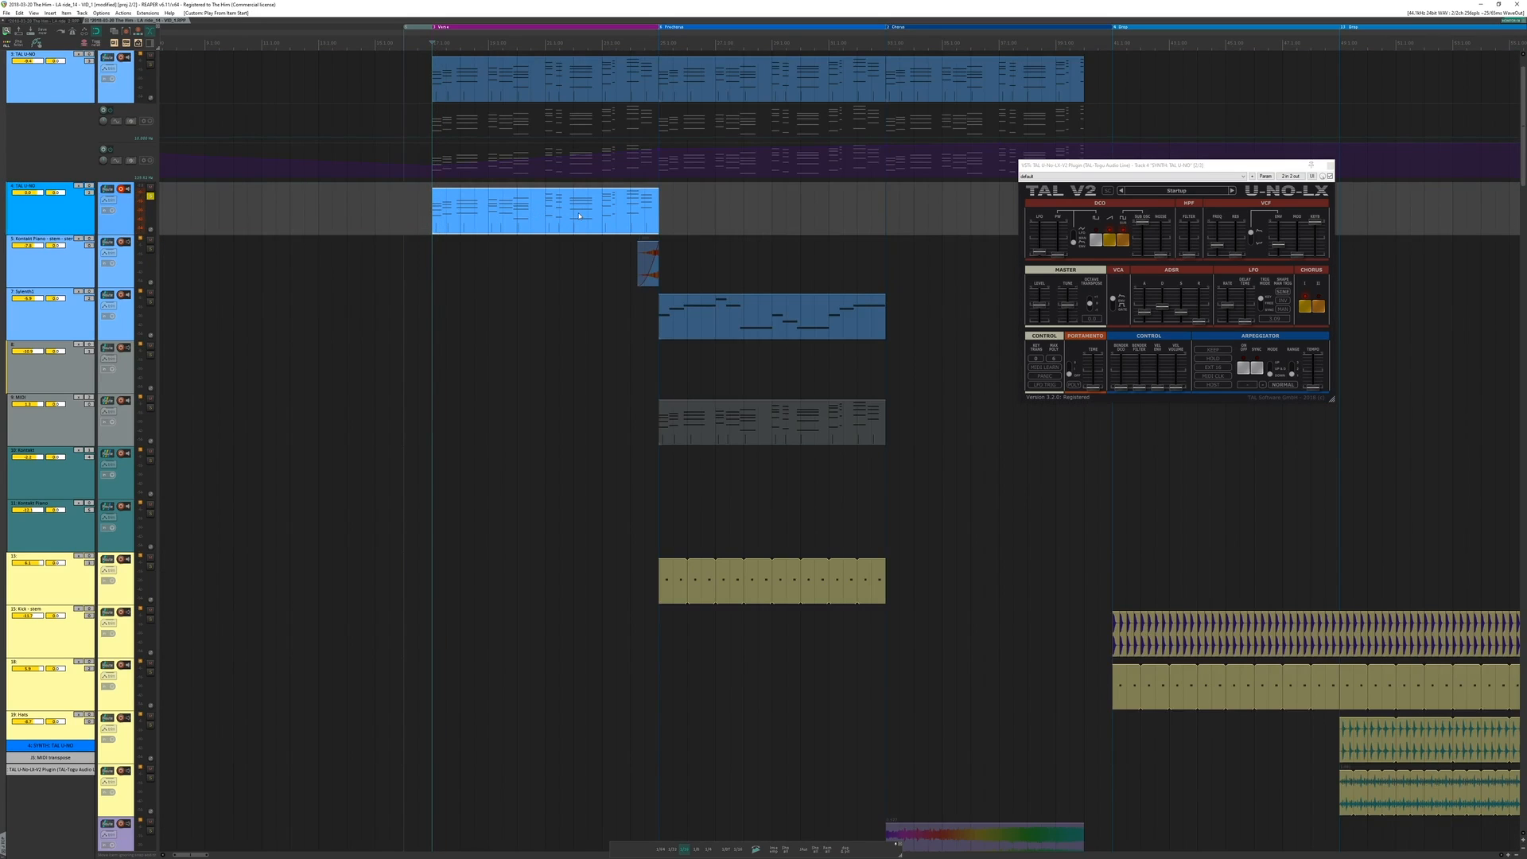
key("v")
left_click_drag(435, 281, 434, 297)
left_click_drag(633, 290, 660, 246)
key("space")
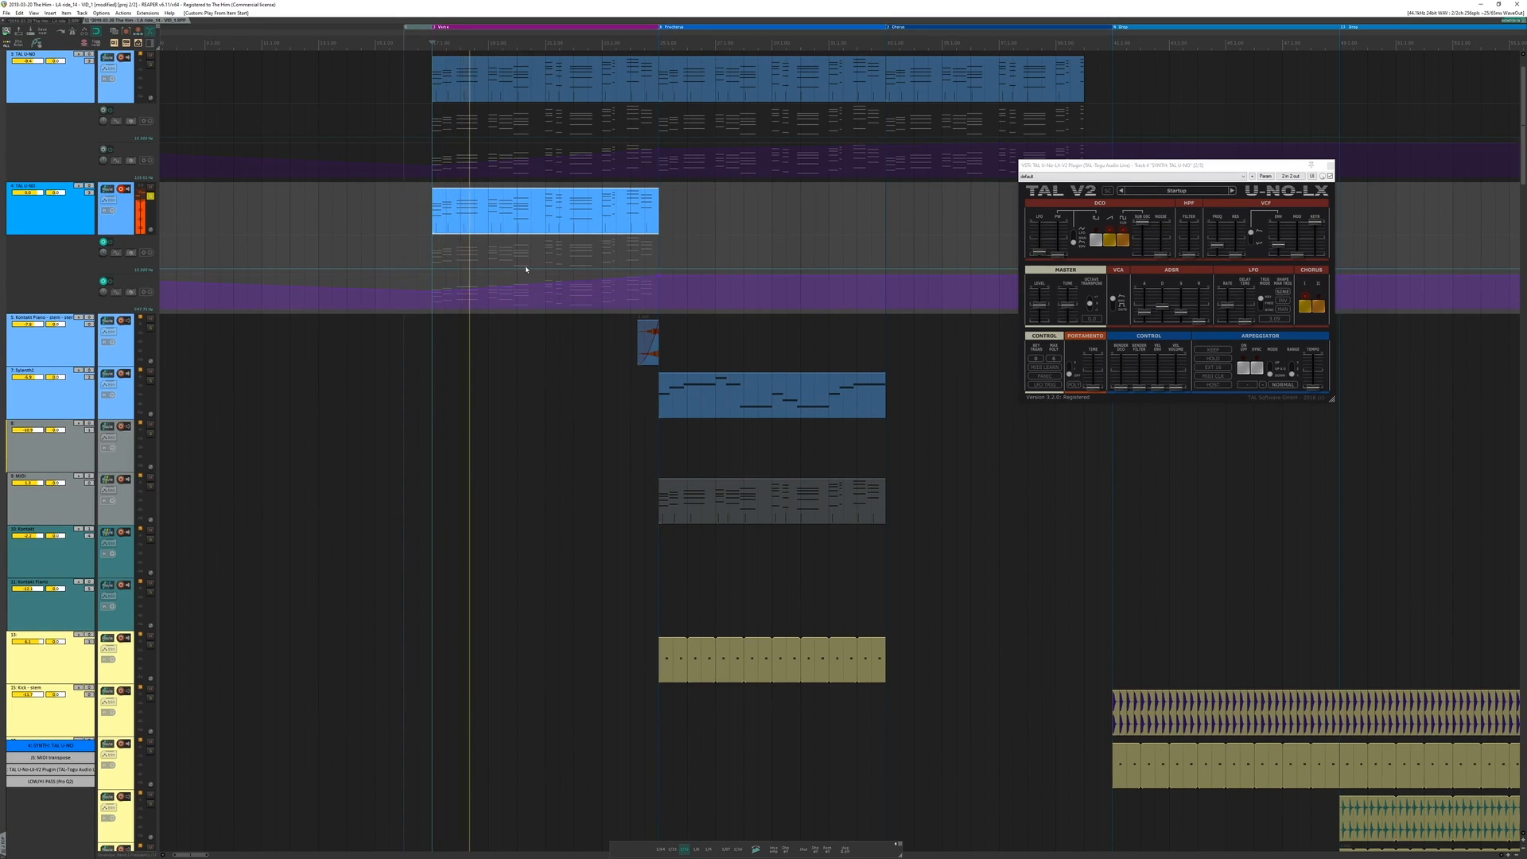
Step: Draw a bump in the new synth track's upper filter envelope and remove that track from the project
left_click_drag(522, 265, 546, 292)
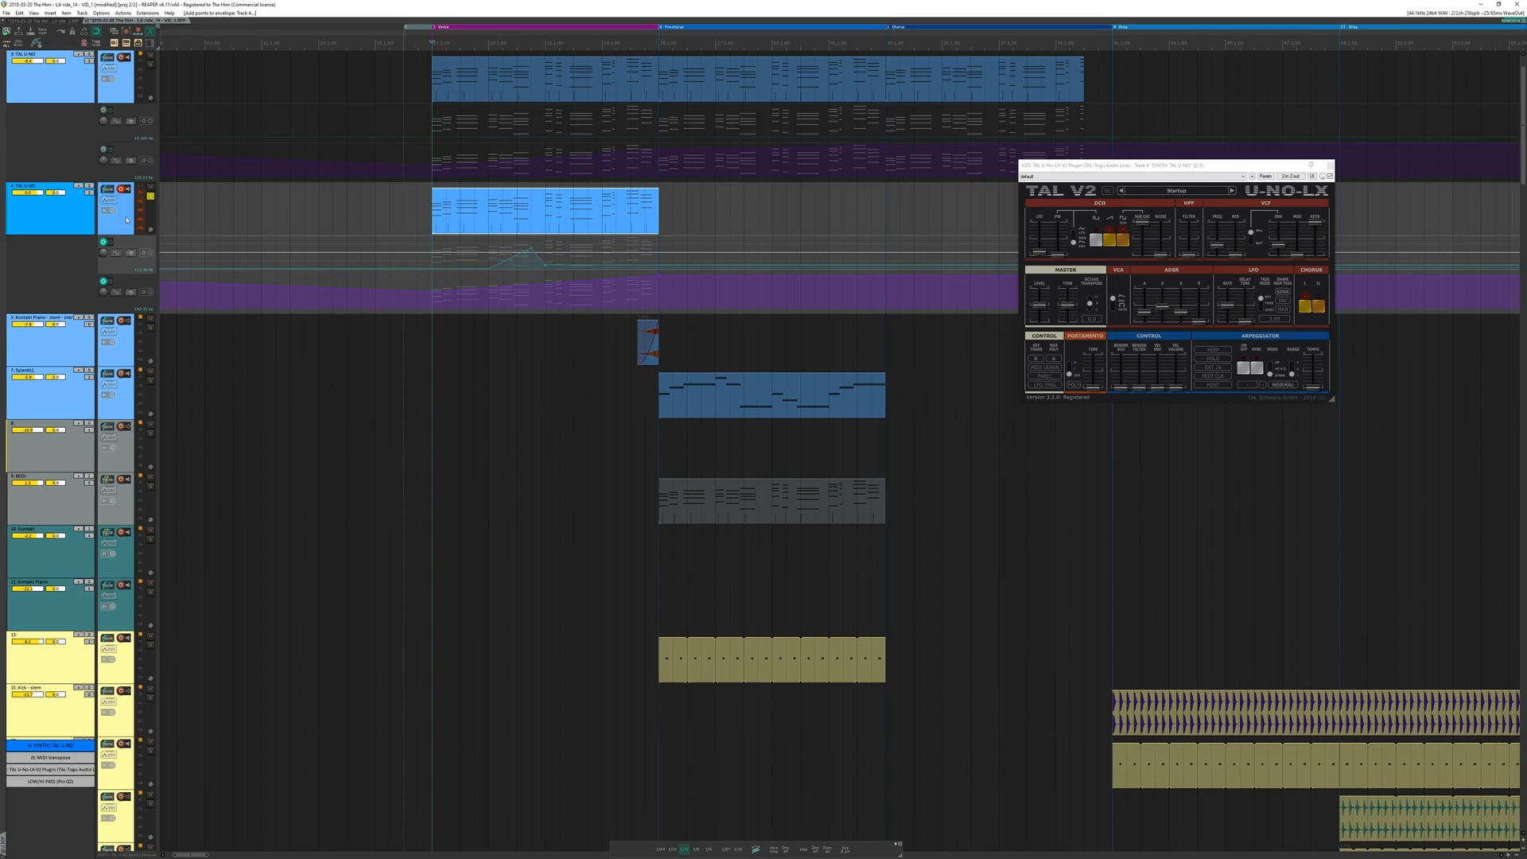
key("Delete")
key("Return")
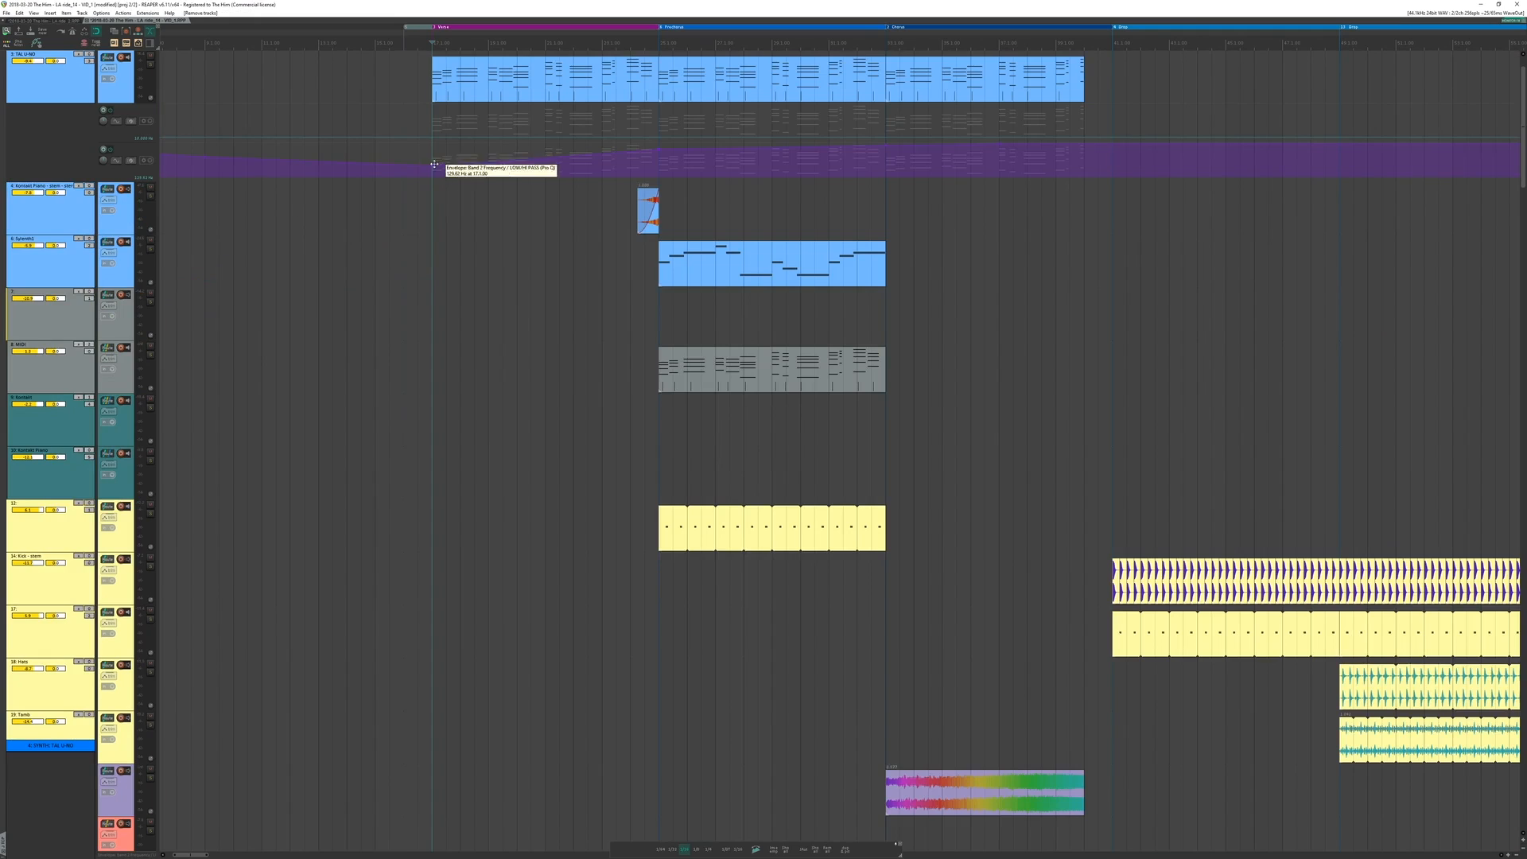
Step: Solo the remaining TAL U-NO track and play back its first item
scroll(461, 207, "up", 1)
left_click(497, 135)
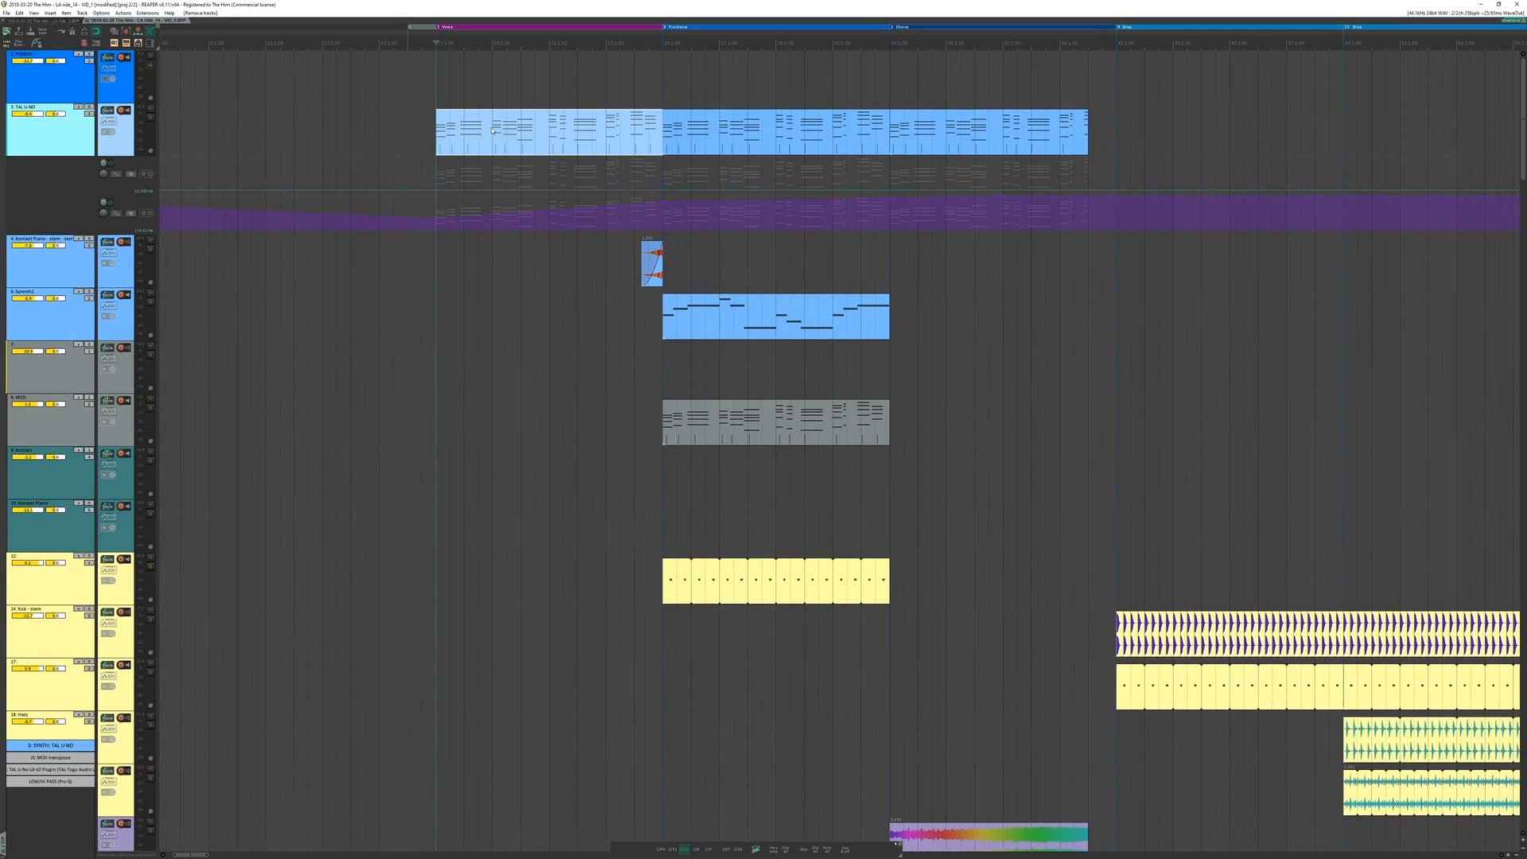
key("space")
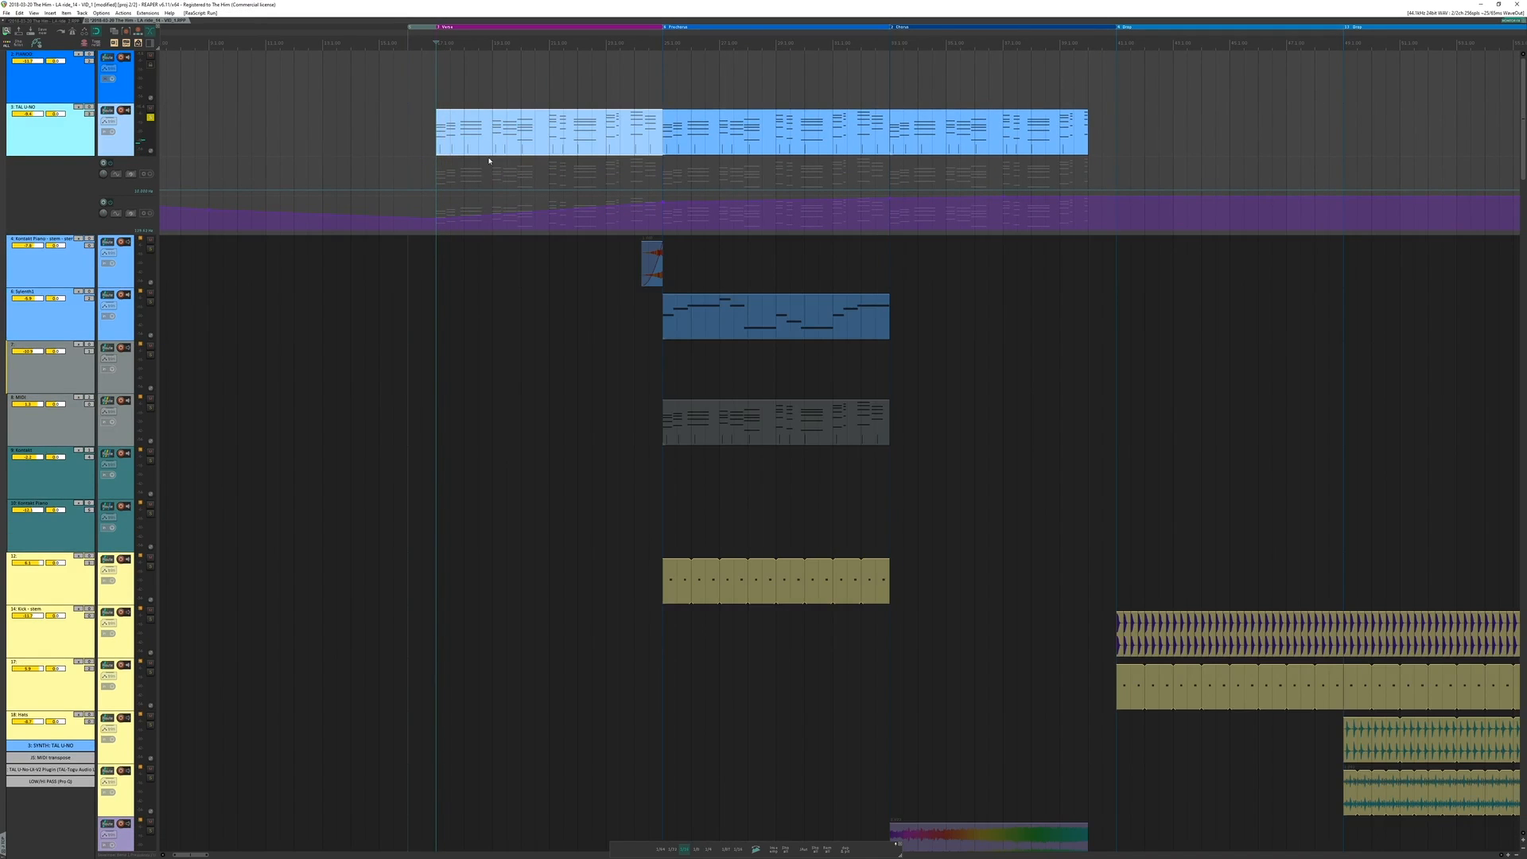
key("space")
Step: Solo the green VOX folder track and check the effect list of the first vocal track inside it
scroll(497, 255, "down", 3)
scroll(521, 239, "down", 5)
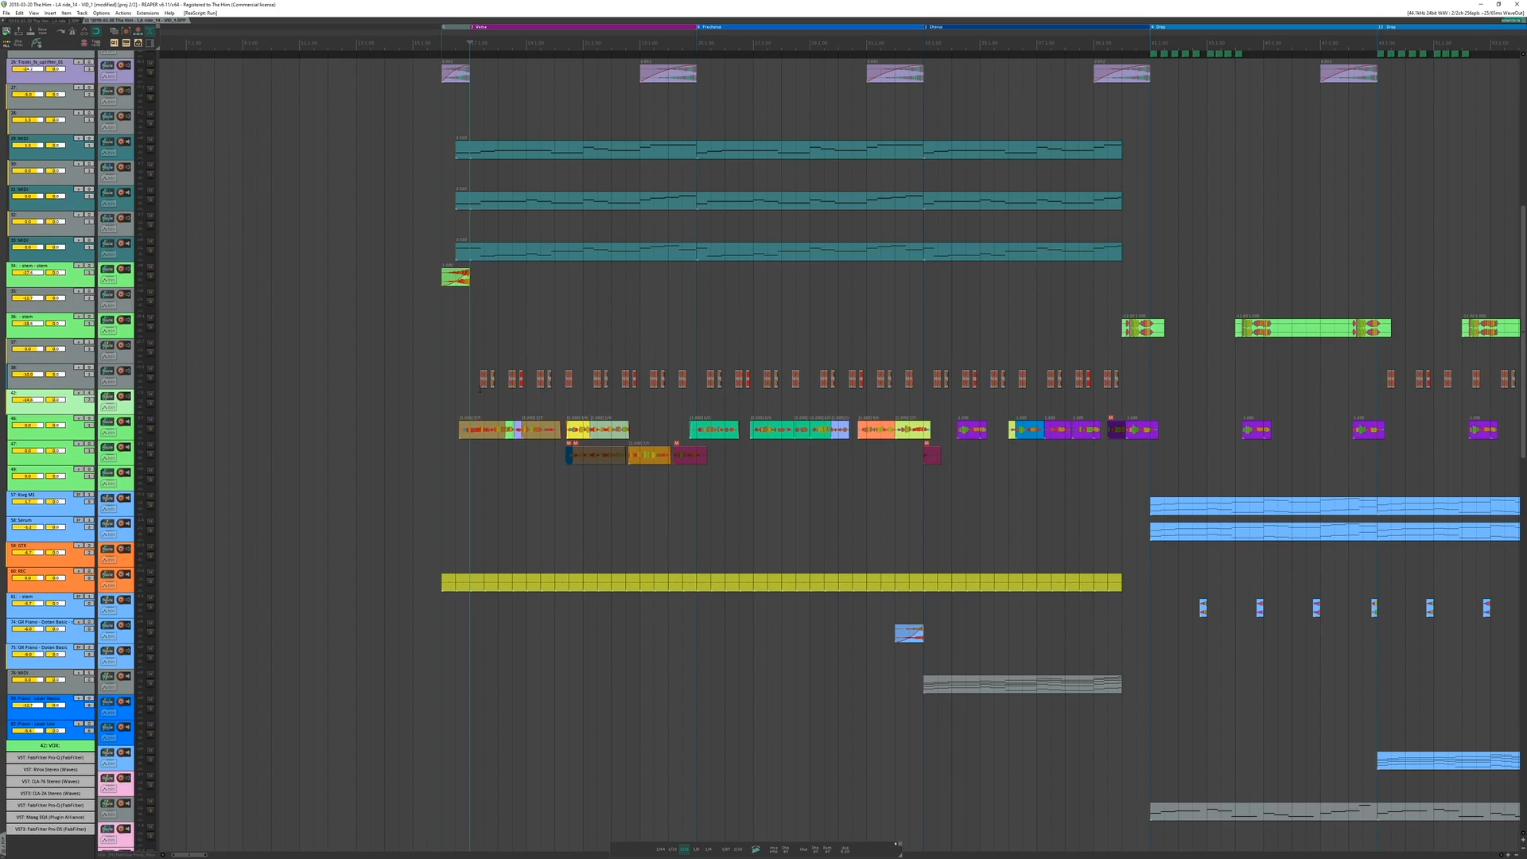
left_click(461, 395)
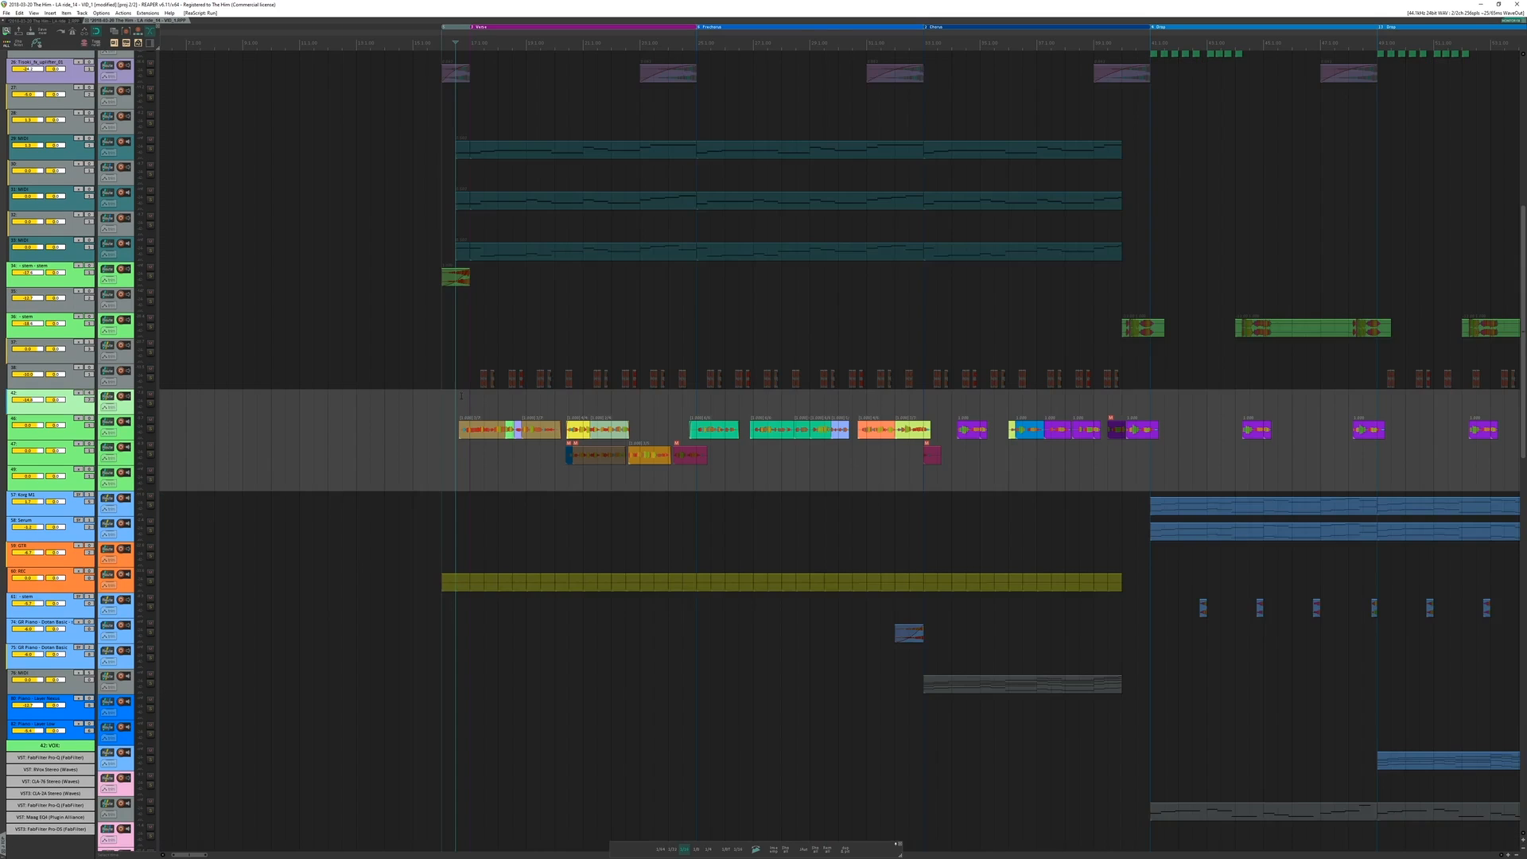
scroll(469, 389, "up", 4)
scroll(506, 370, "up", 2)
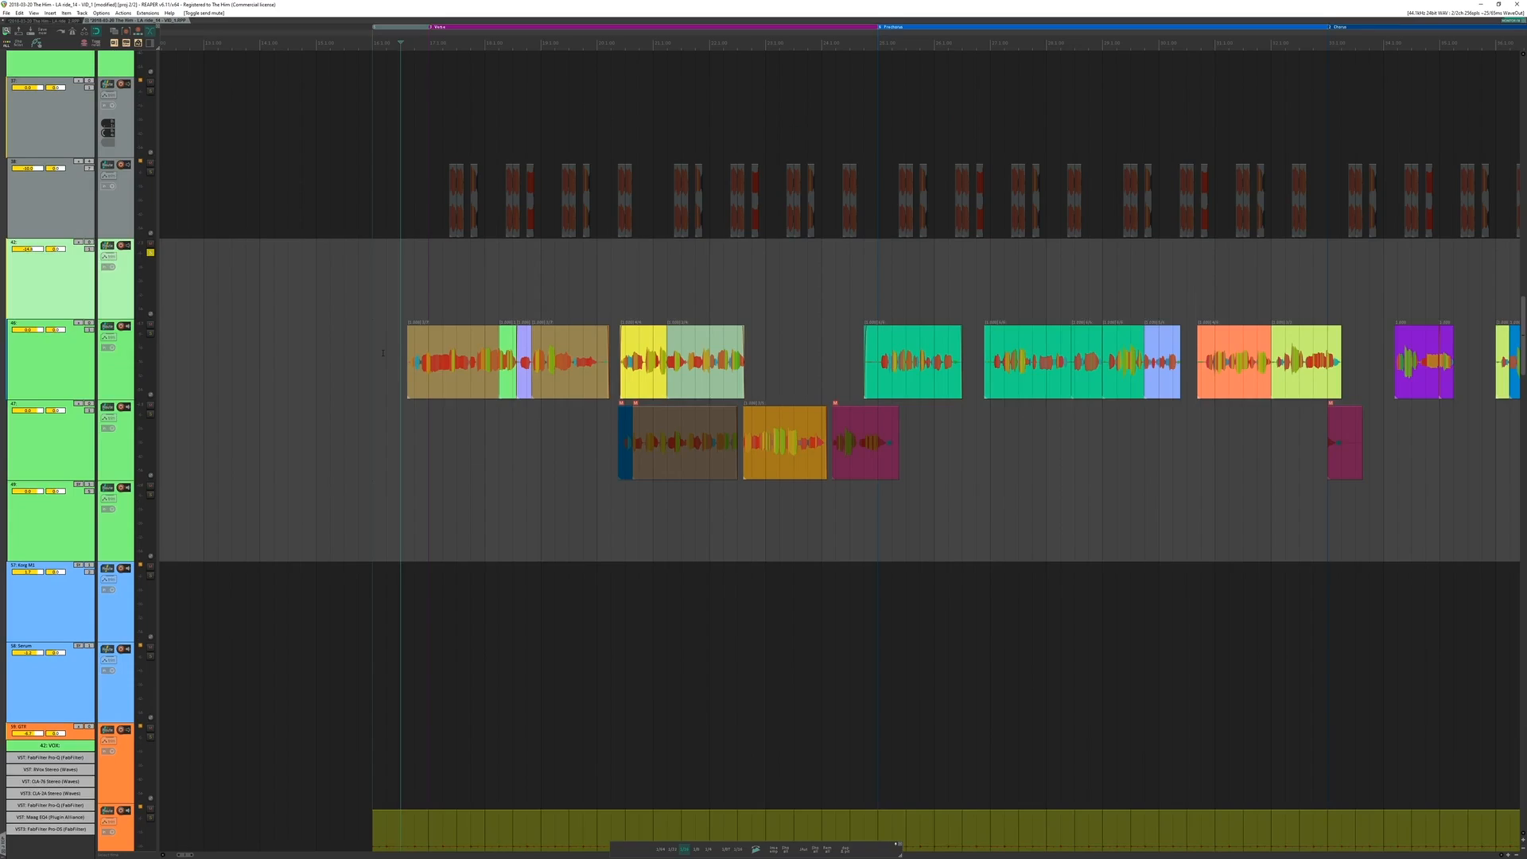
left_click(383, 353)
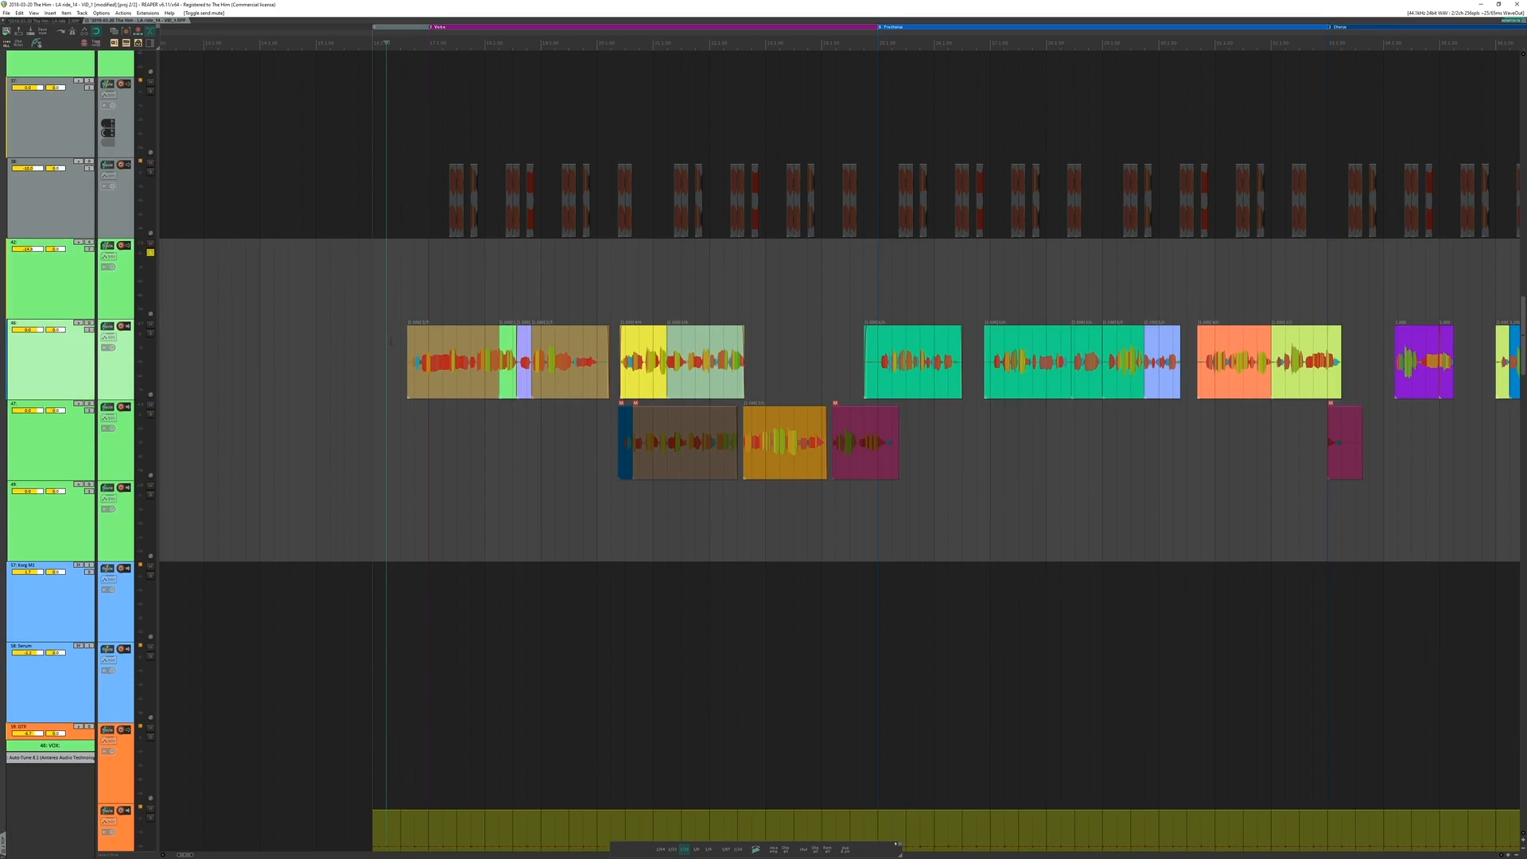
left_click(396, 299)
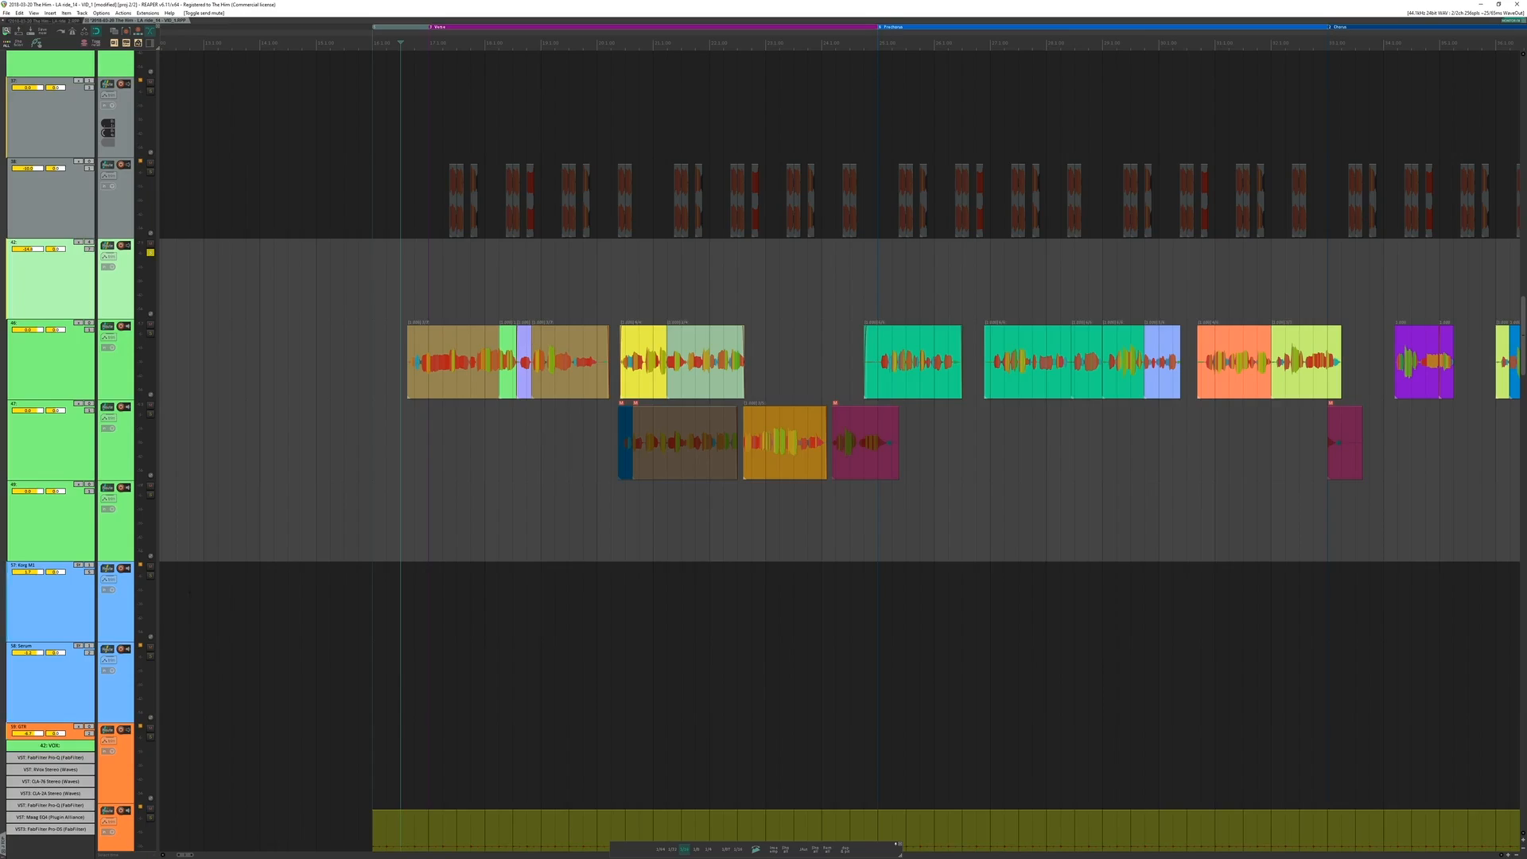
Step: Open the VOX folder's first Pro-Q and RVox effects and loop playback over the purple verse region
left_click(60, 758)
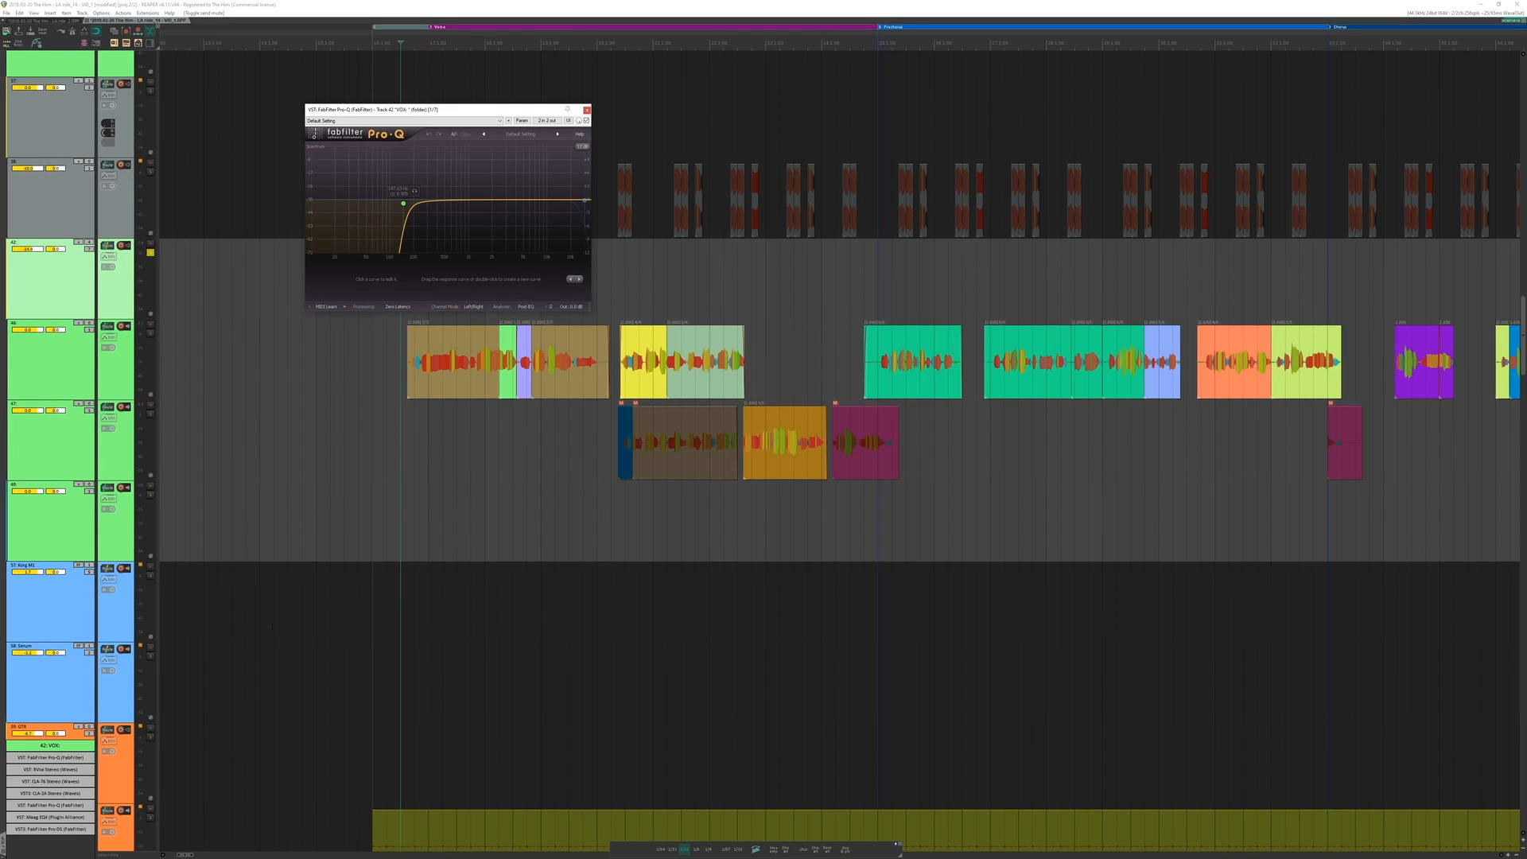
left_click(76, 770)
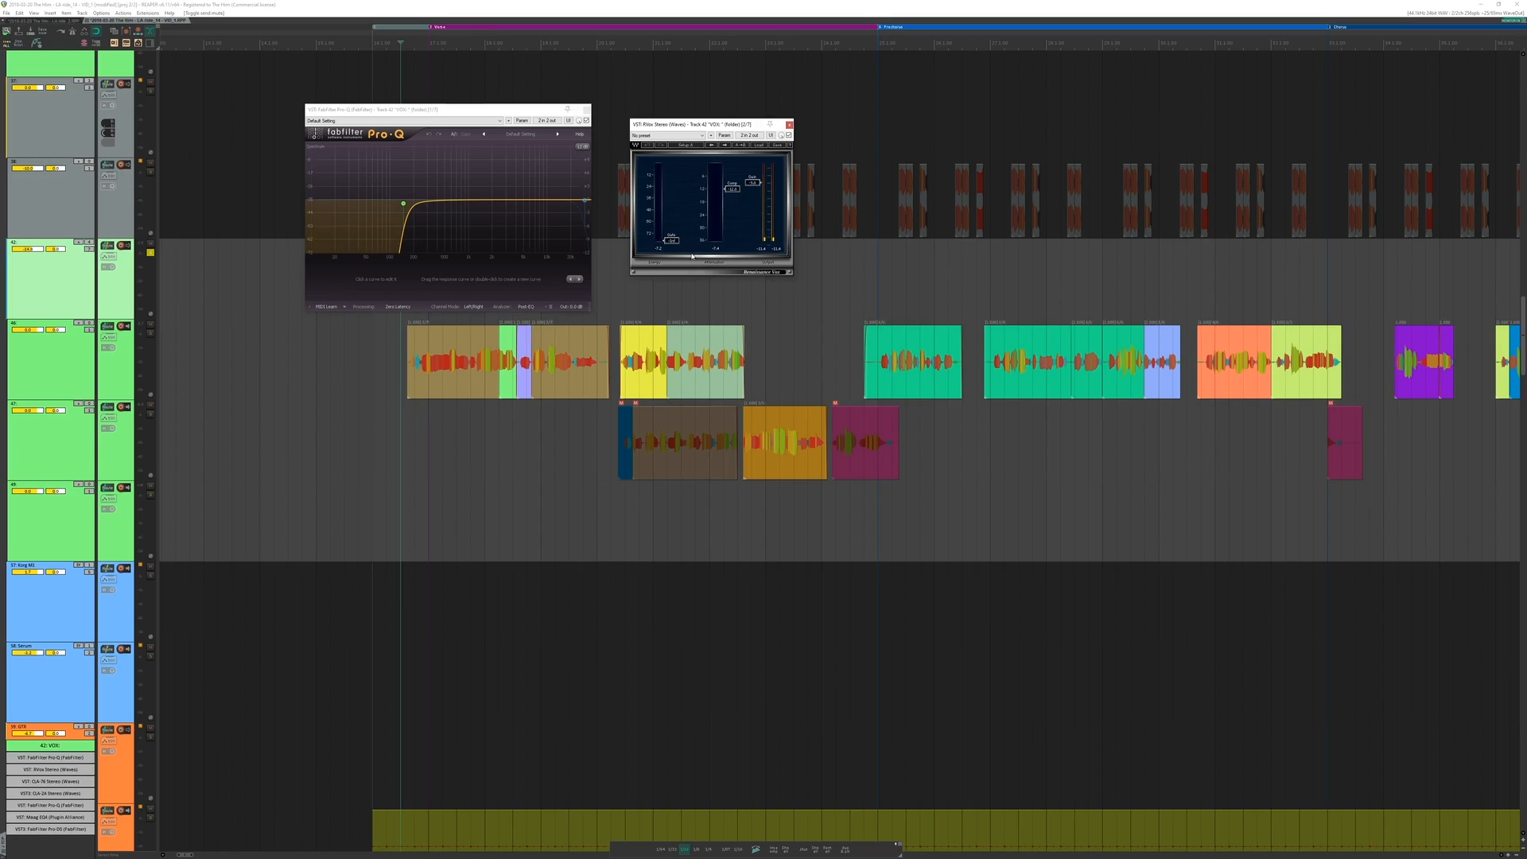
key("space")
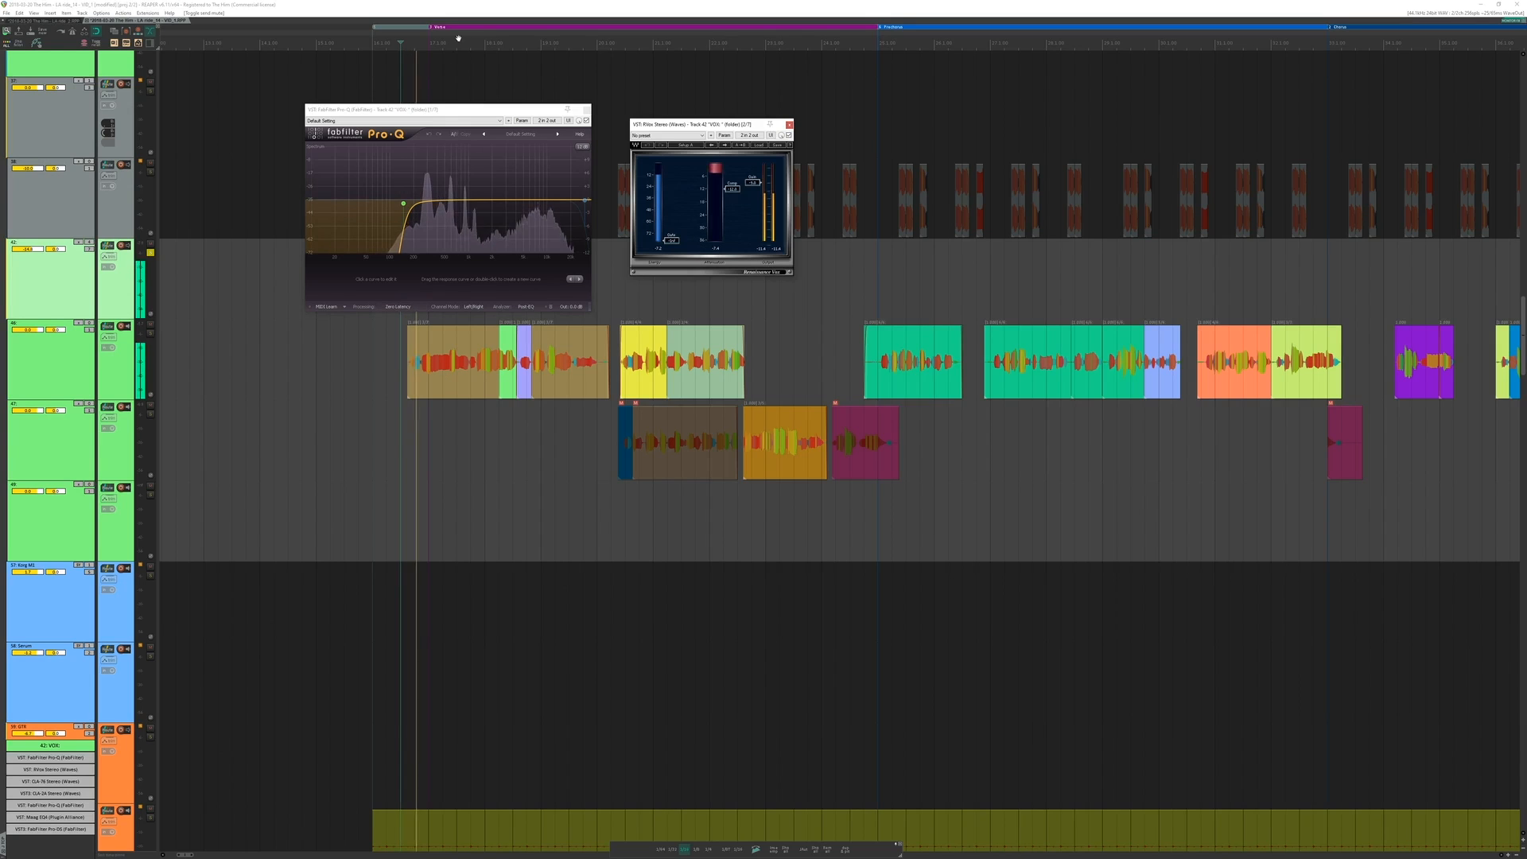
left_click(465, 29)
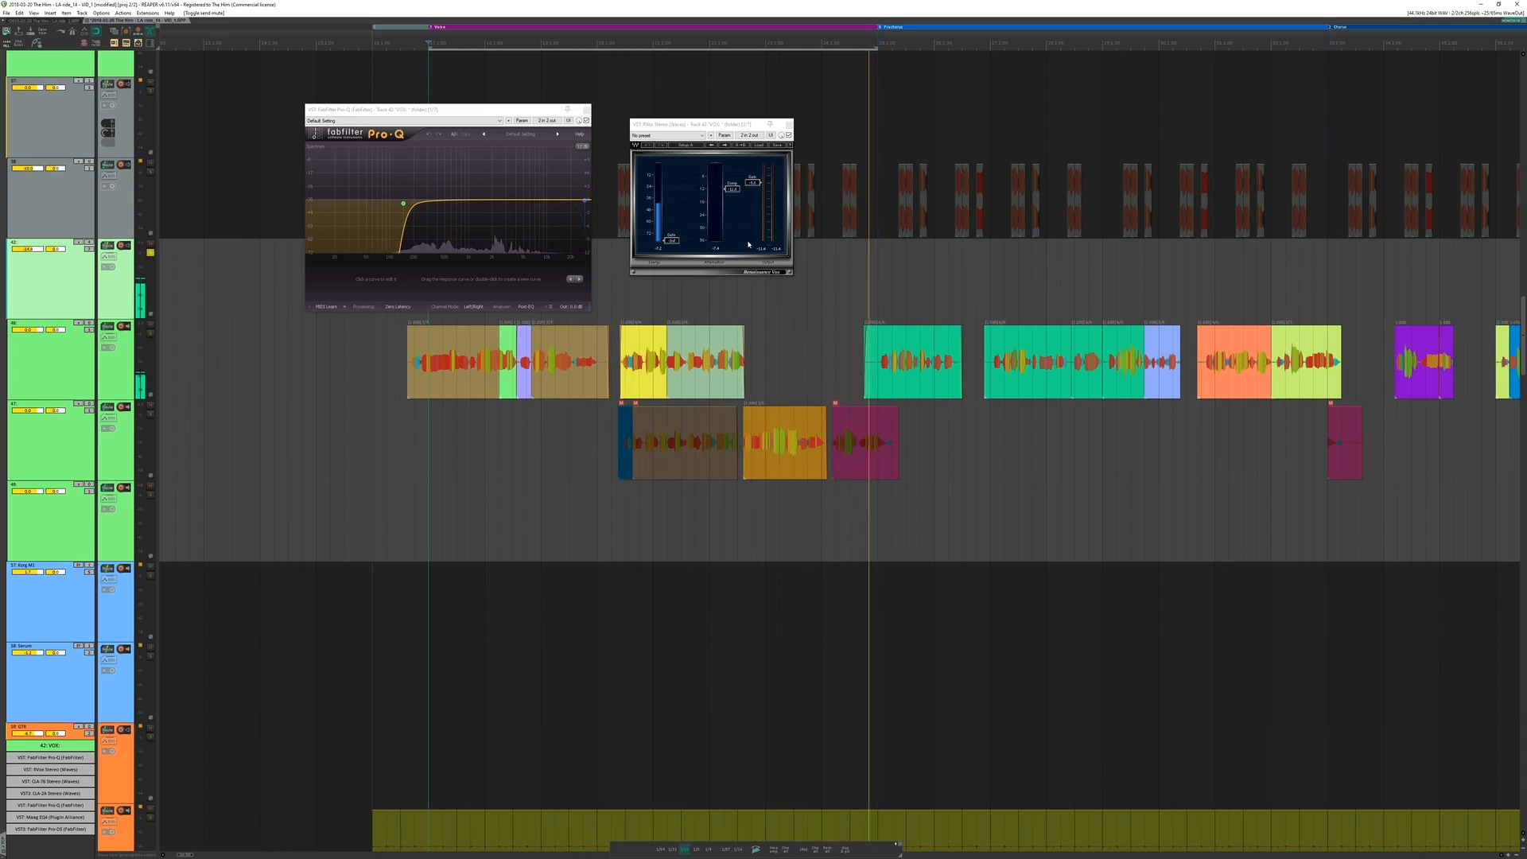
key("space")
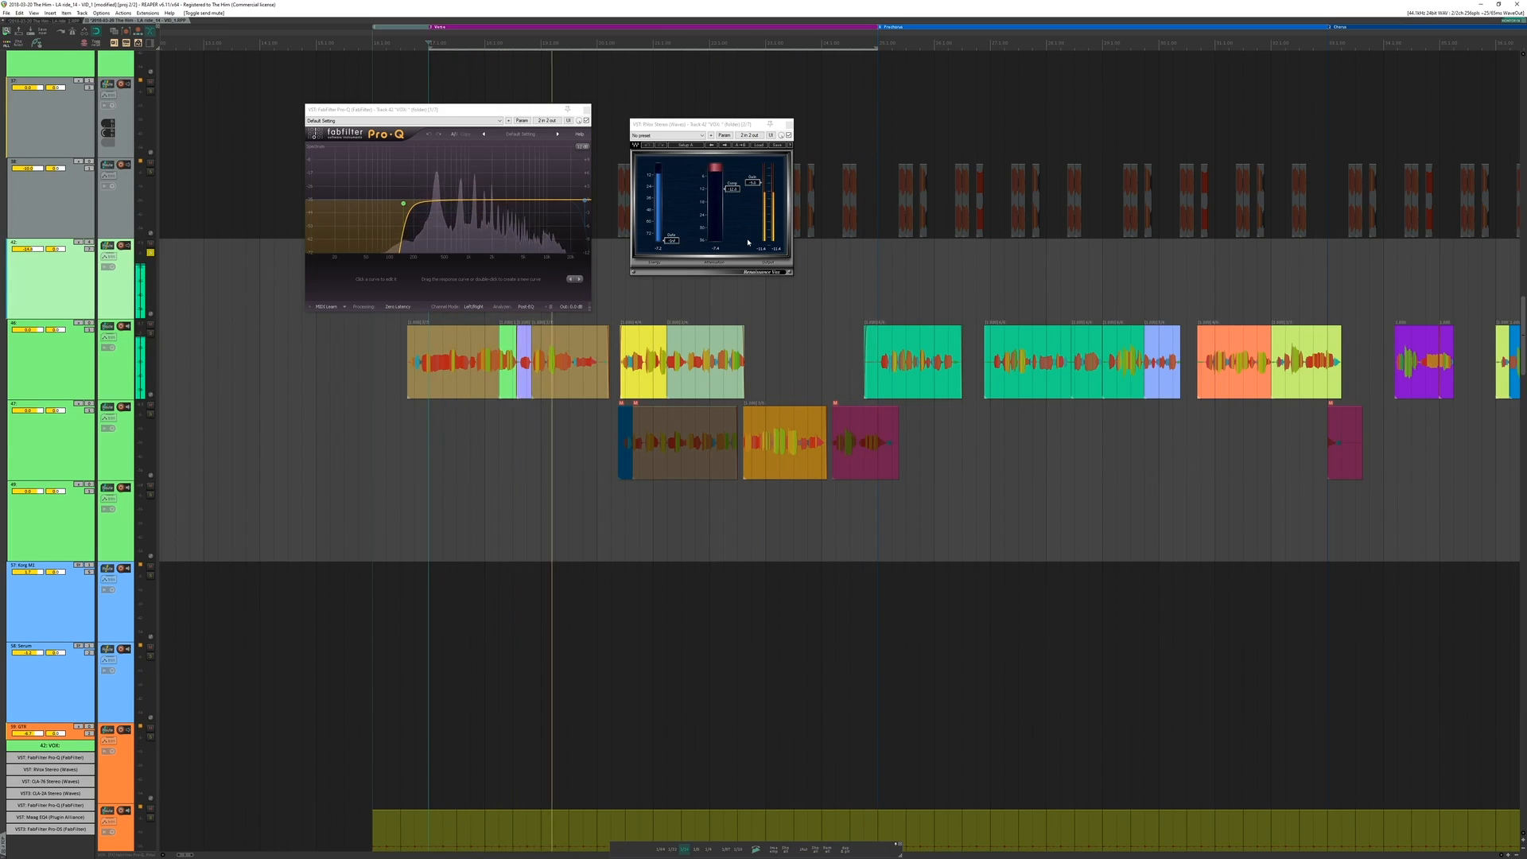
Step: Open the VOX folder's CLA-76, CLA-2A and second Pro-Q effects, arranging their windows beside the others
left_click(52, 781)
left_click_drag(852, 325, 703, 250)
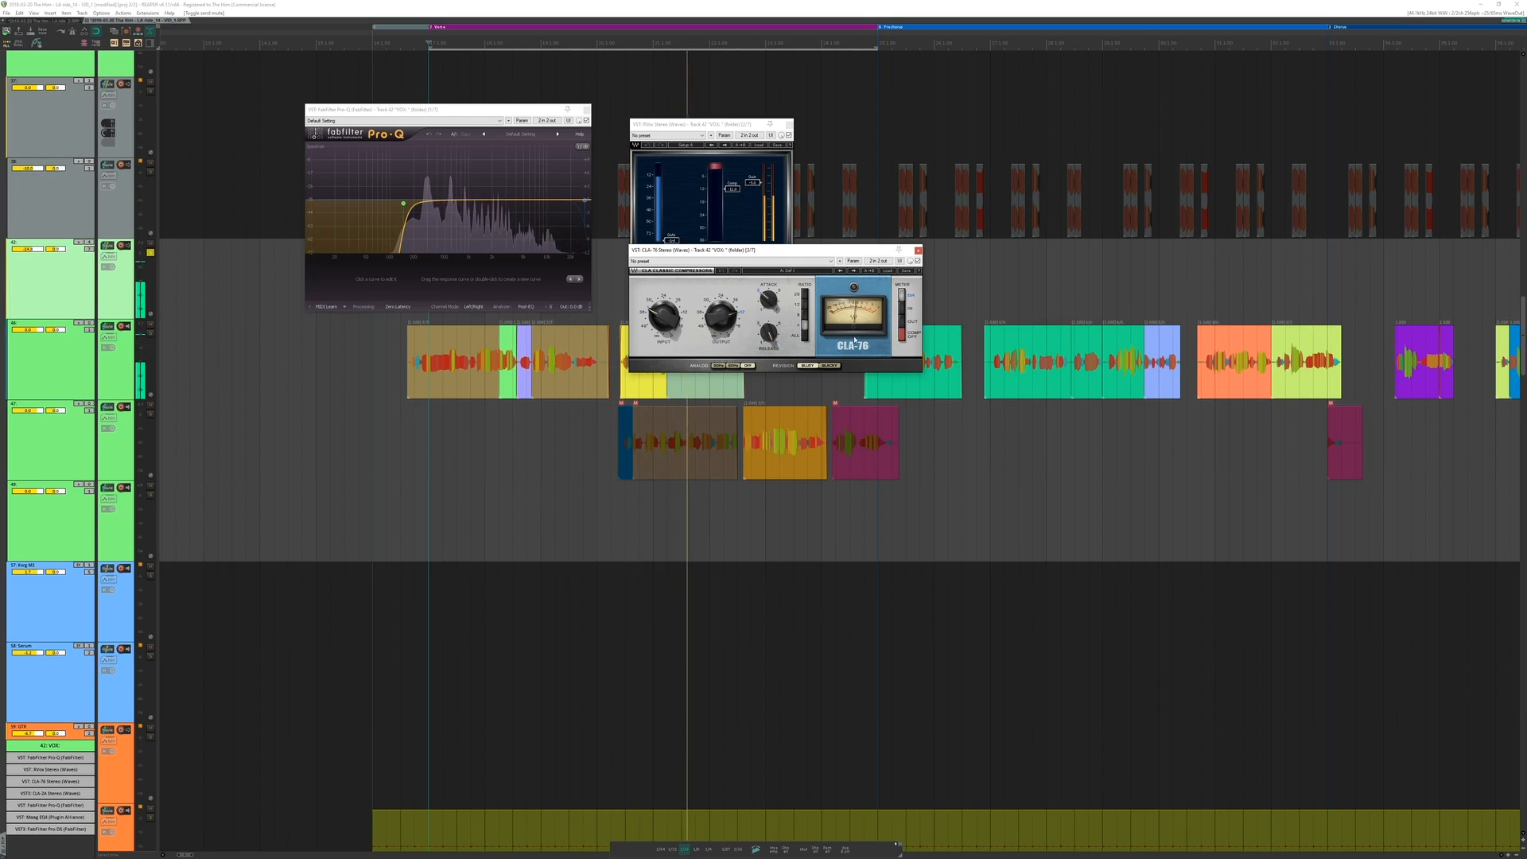
left_click(85, 792)
left_click_drag(1271, 295, 776, 330)
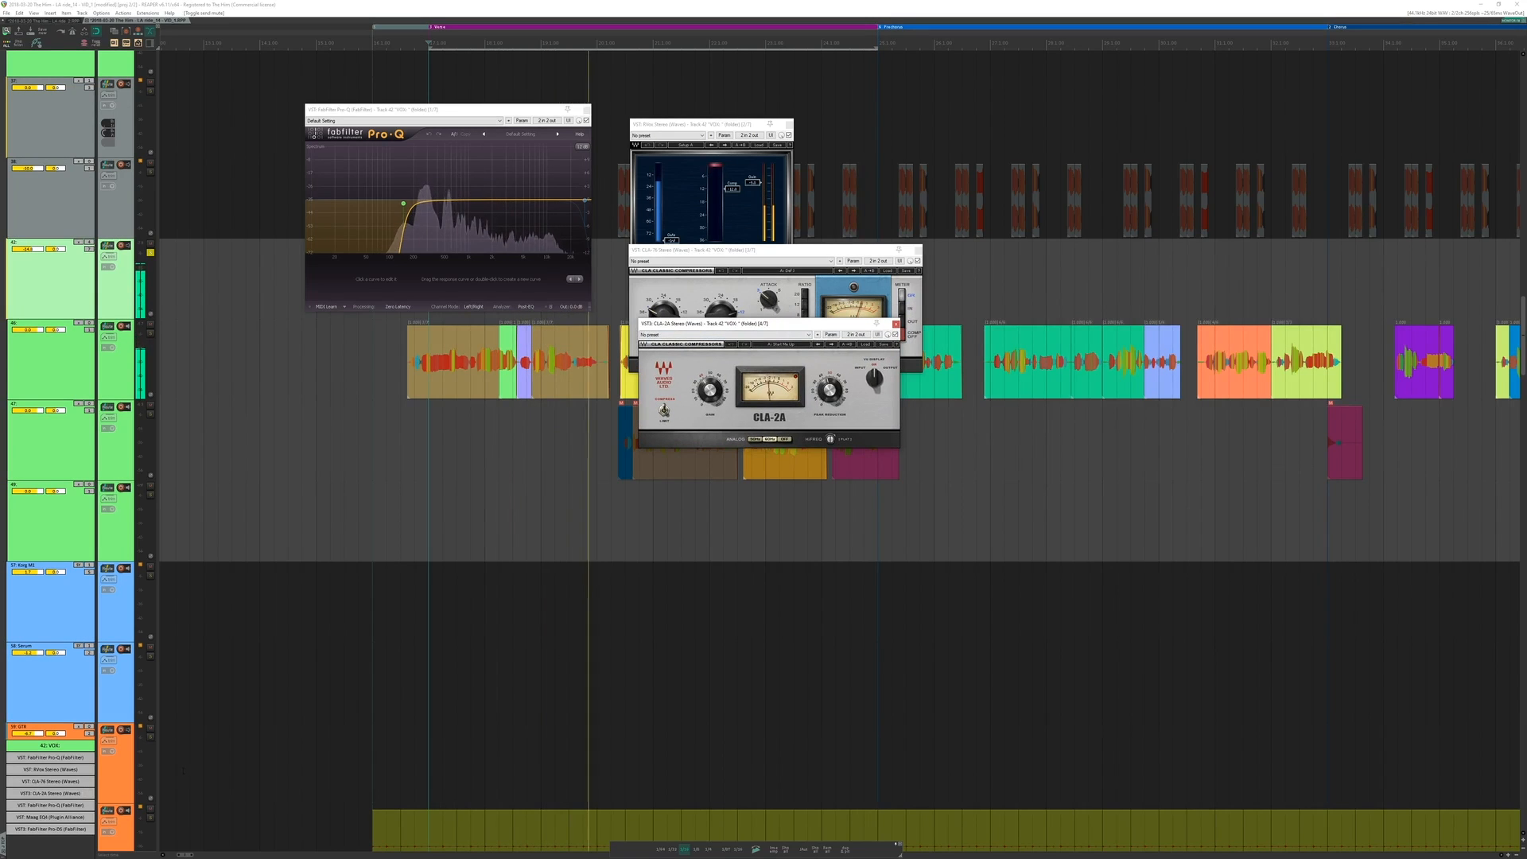
left_click(58, 805)
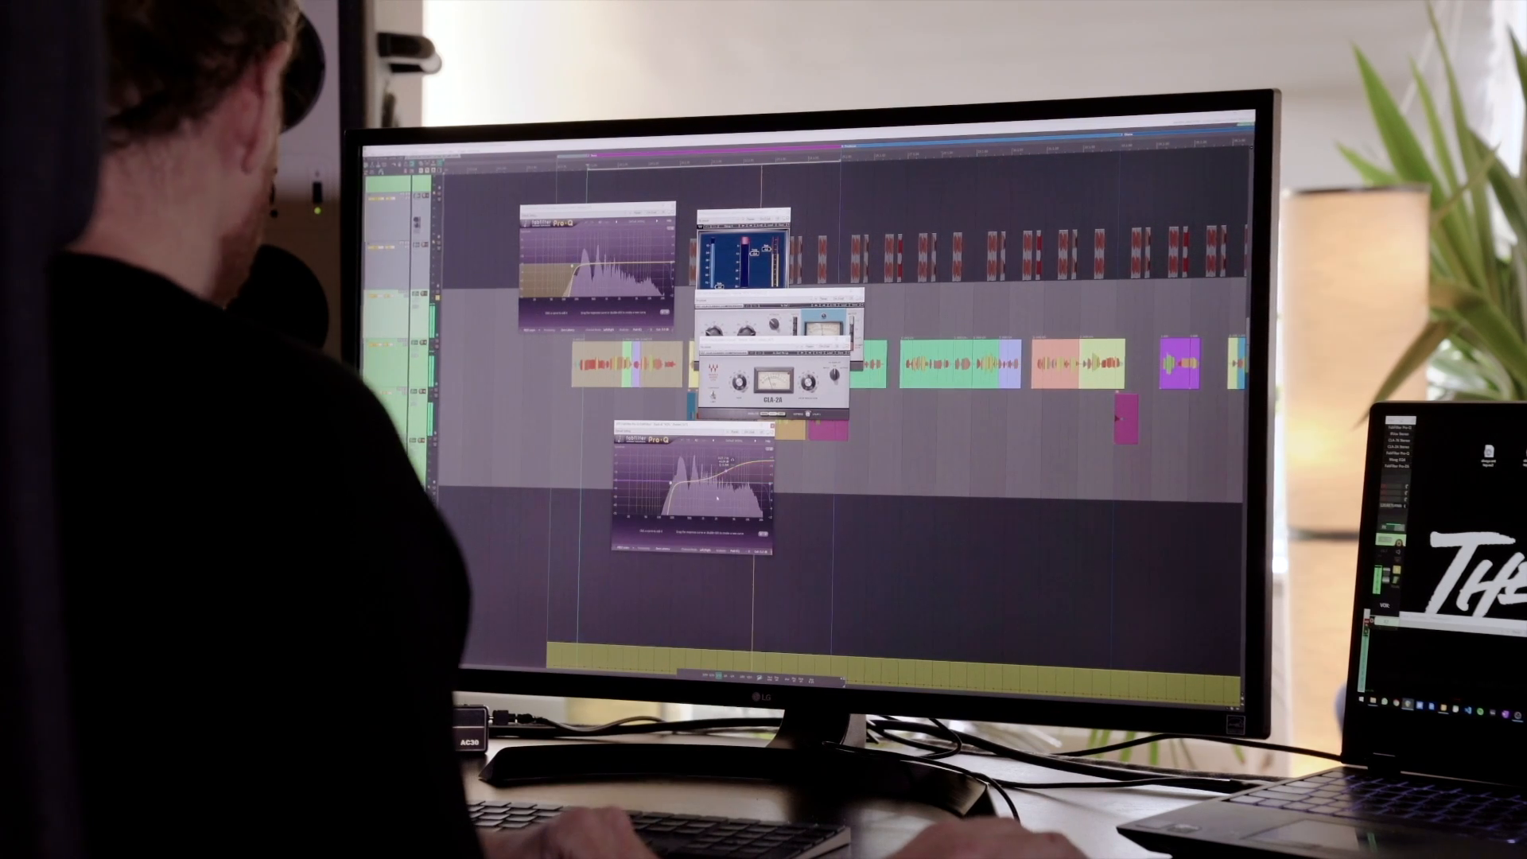
Step: Open the VOX folder's Maag EQ4 and Pro-DS effects and place their windows clear of the other plug-ins
left_click(1397, 460)
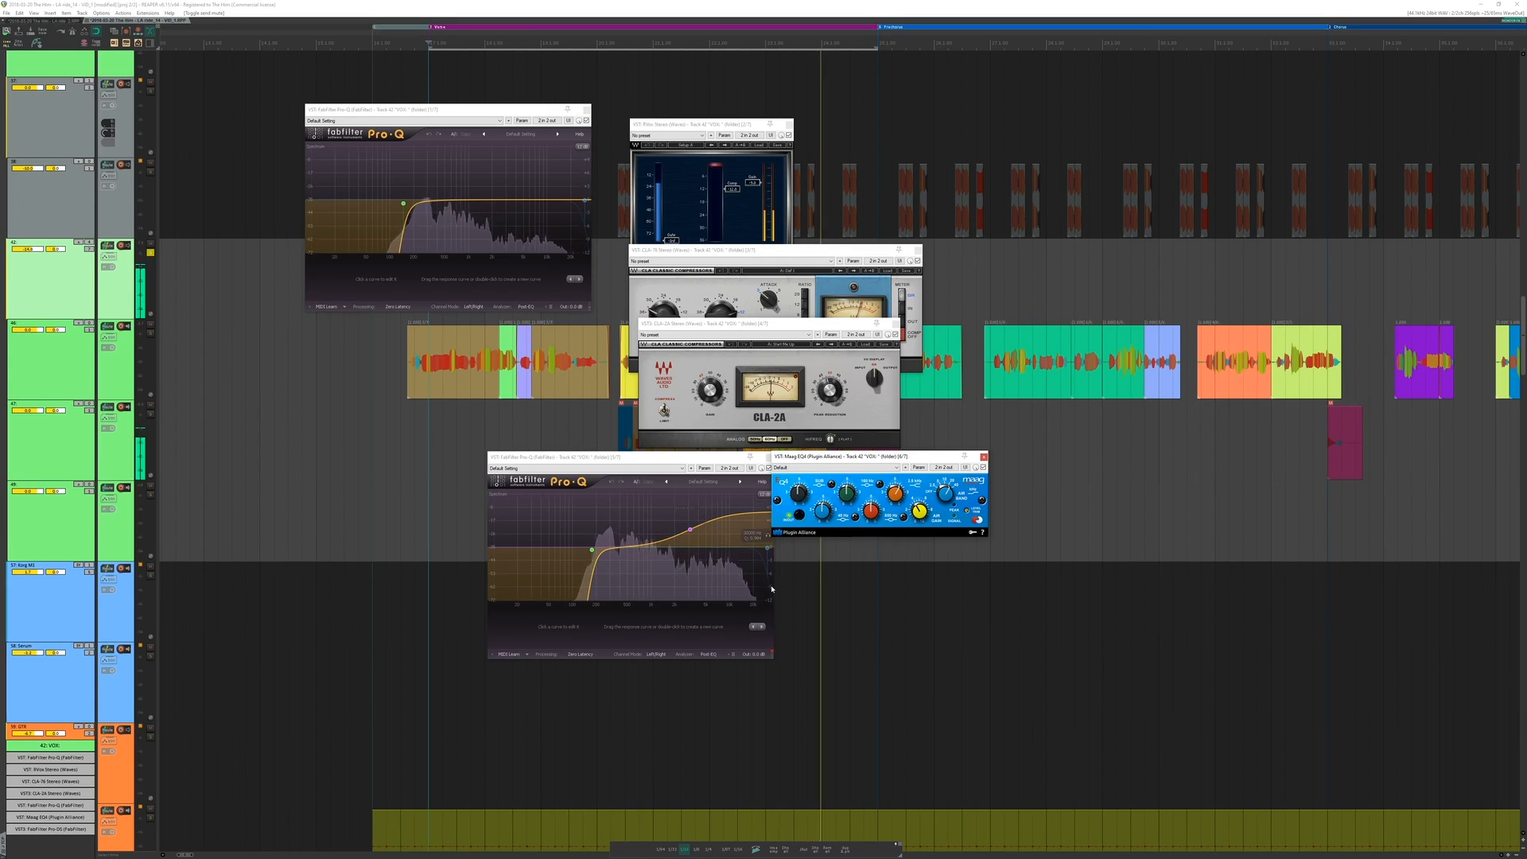
left_click_drag(858, 459, 872, 469)
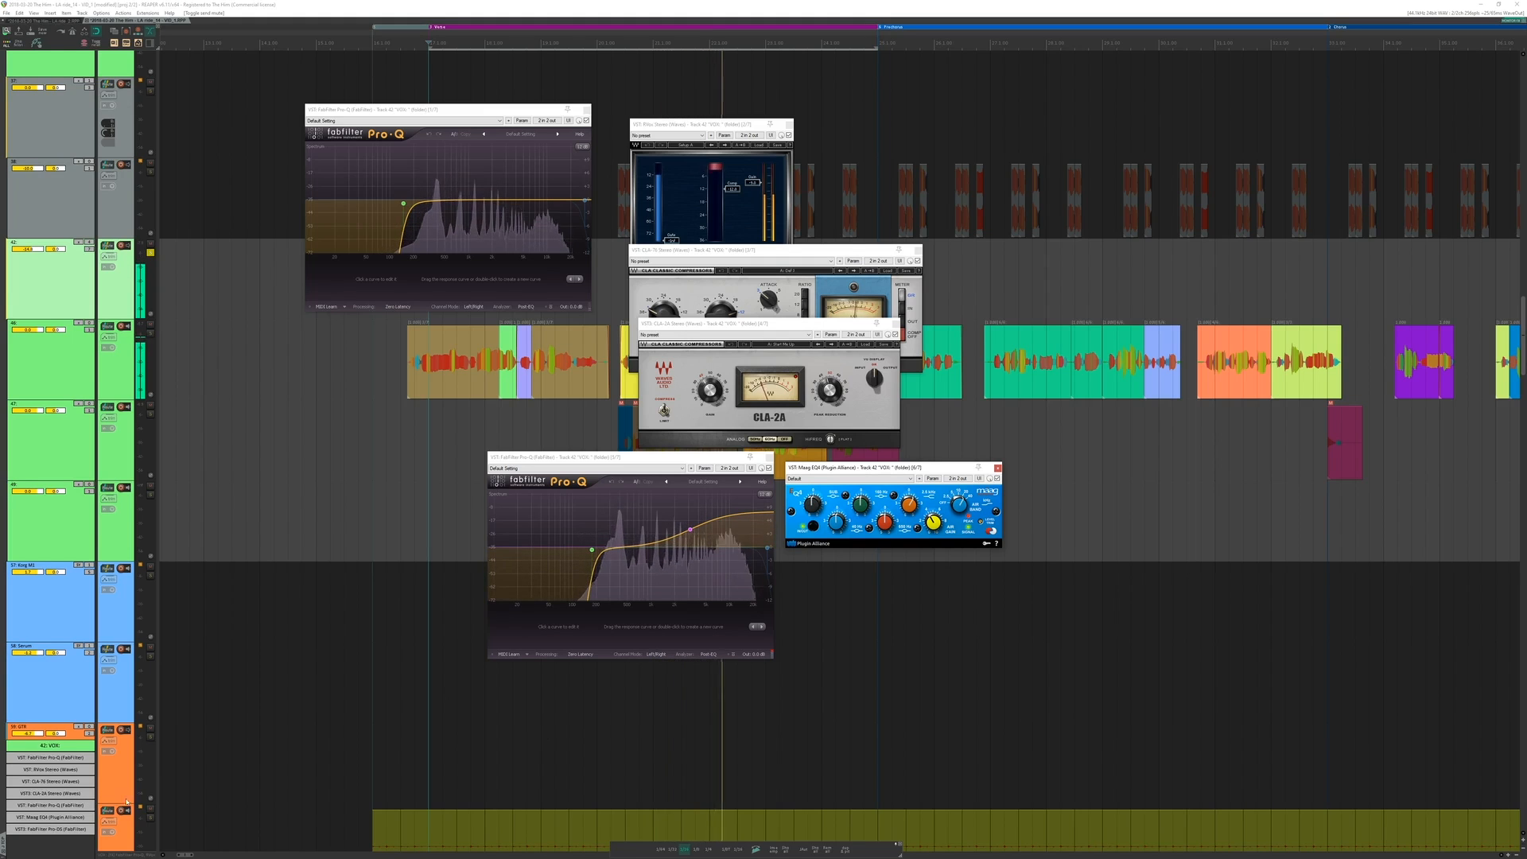
left_click(80, 829)
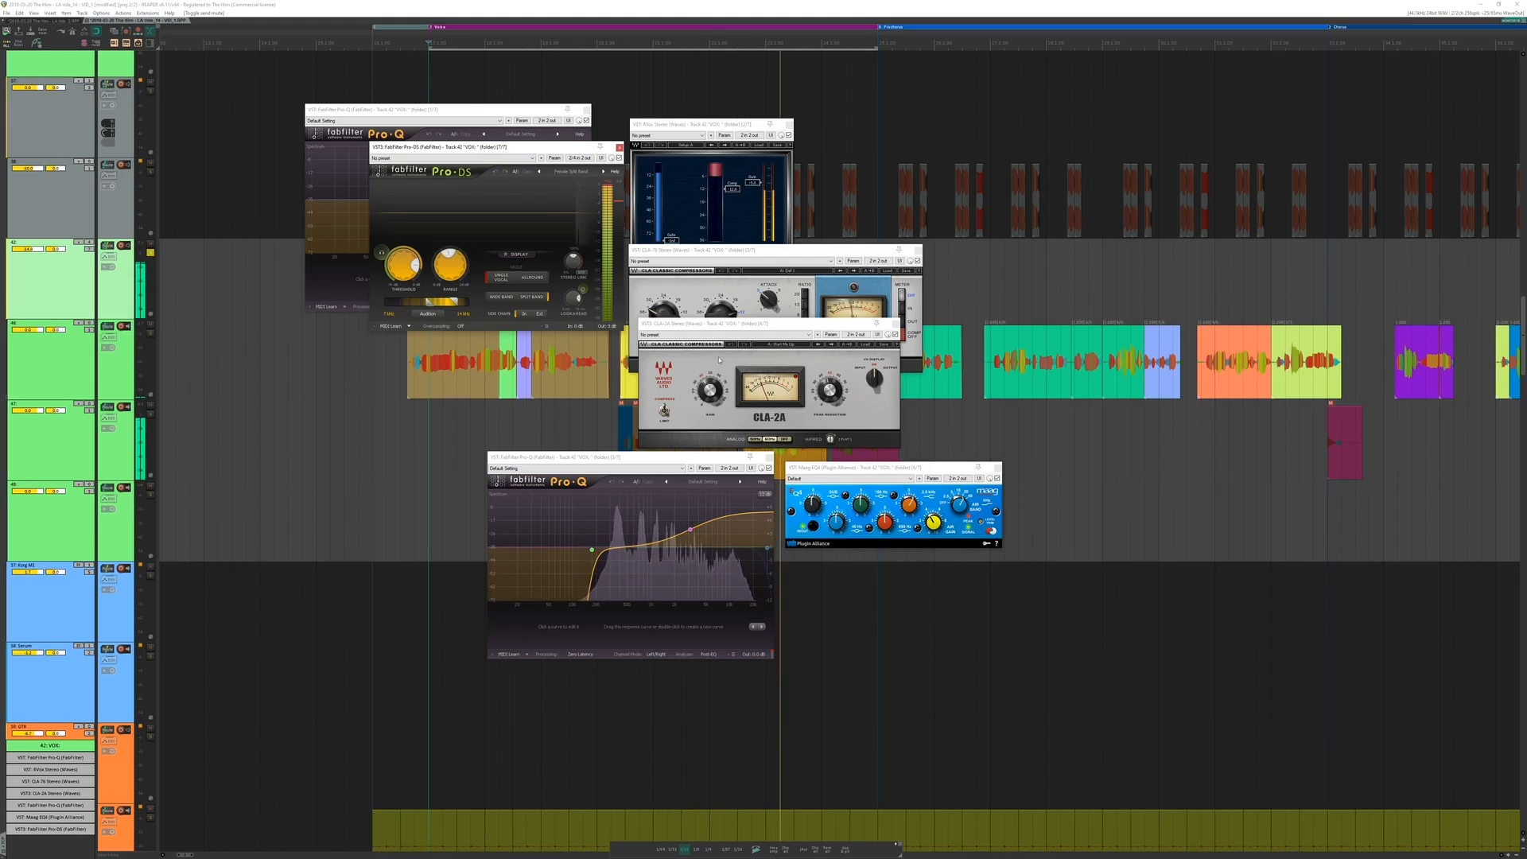
left_click_drag(504, 148, 1104, 280)
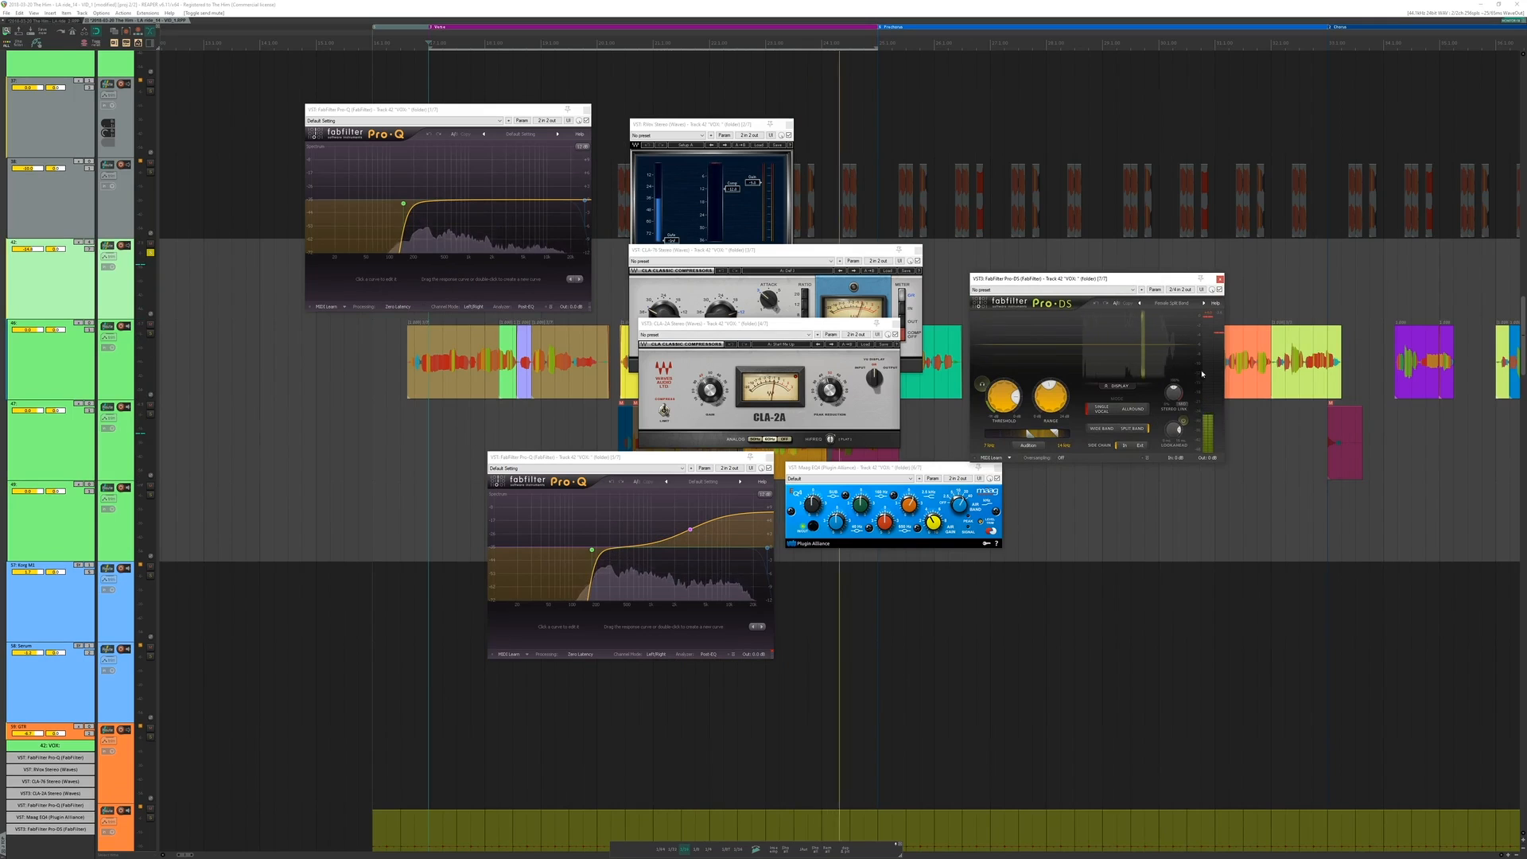
mouse_move(1173, 402)
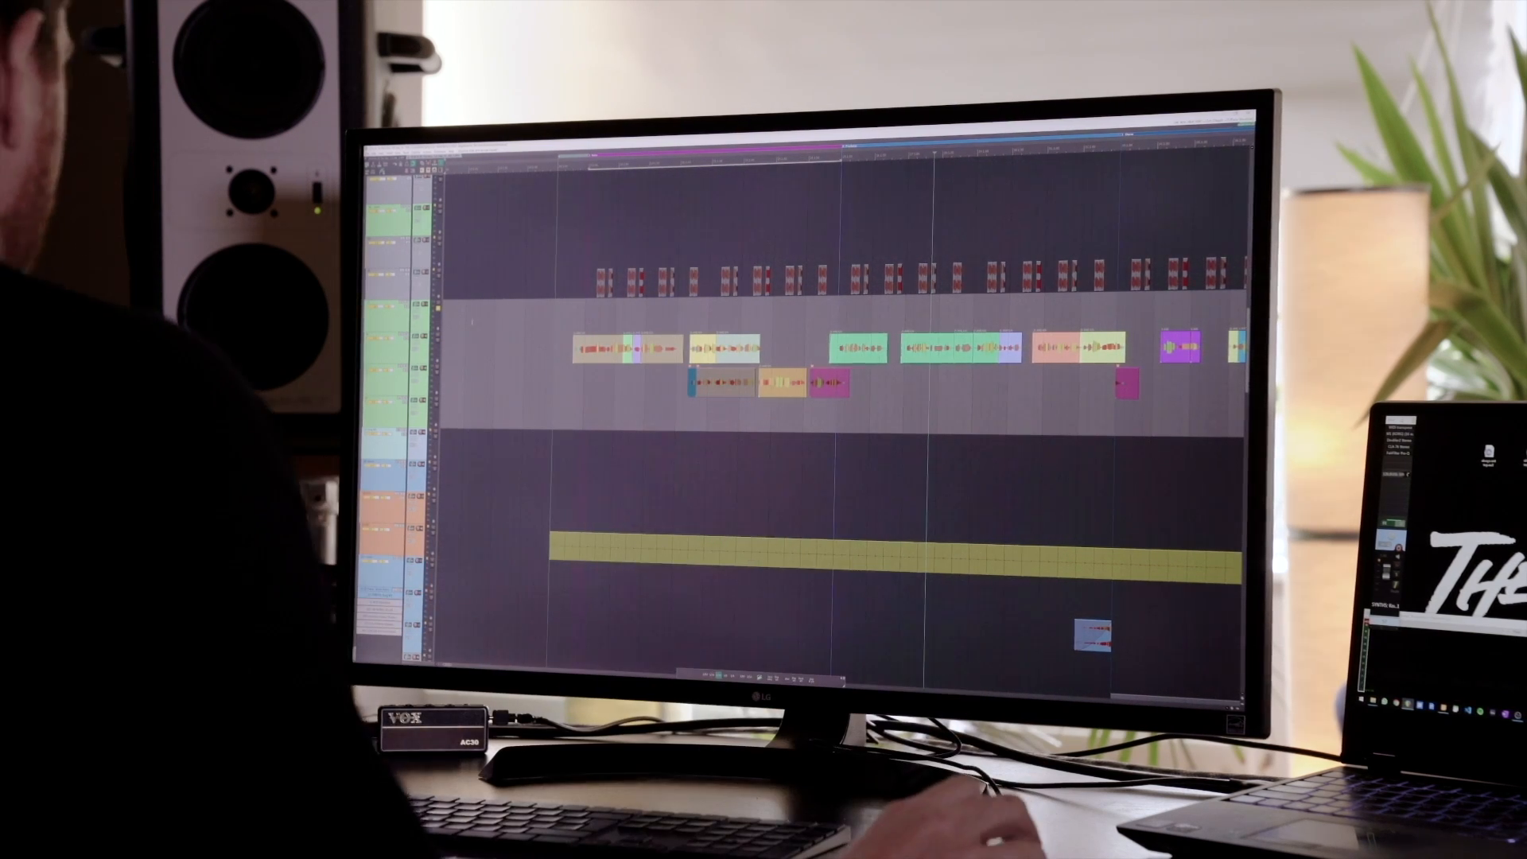
Step: Turn off solo on the VOX folder track so the whole arrangement can be heard
left_click(437, 307)
left_click_drag(580, 314, 572, 345)
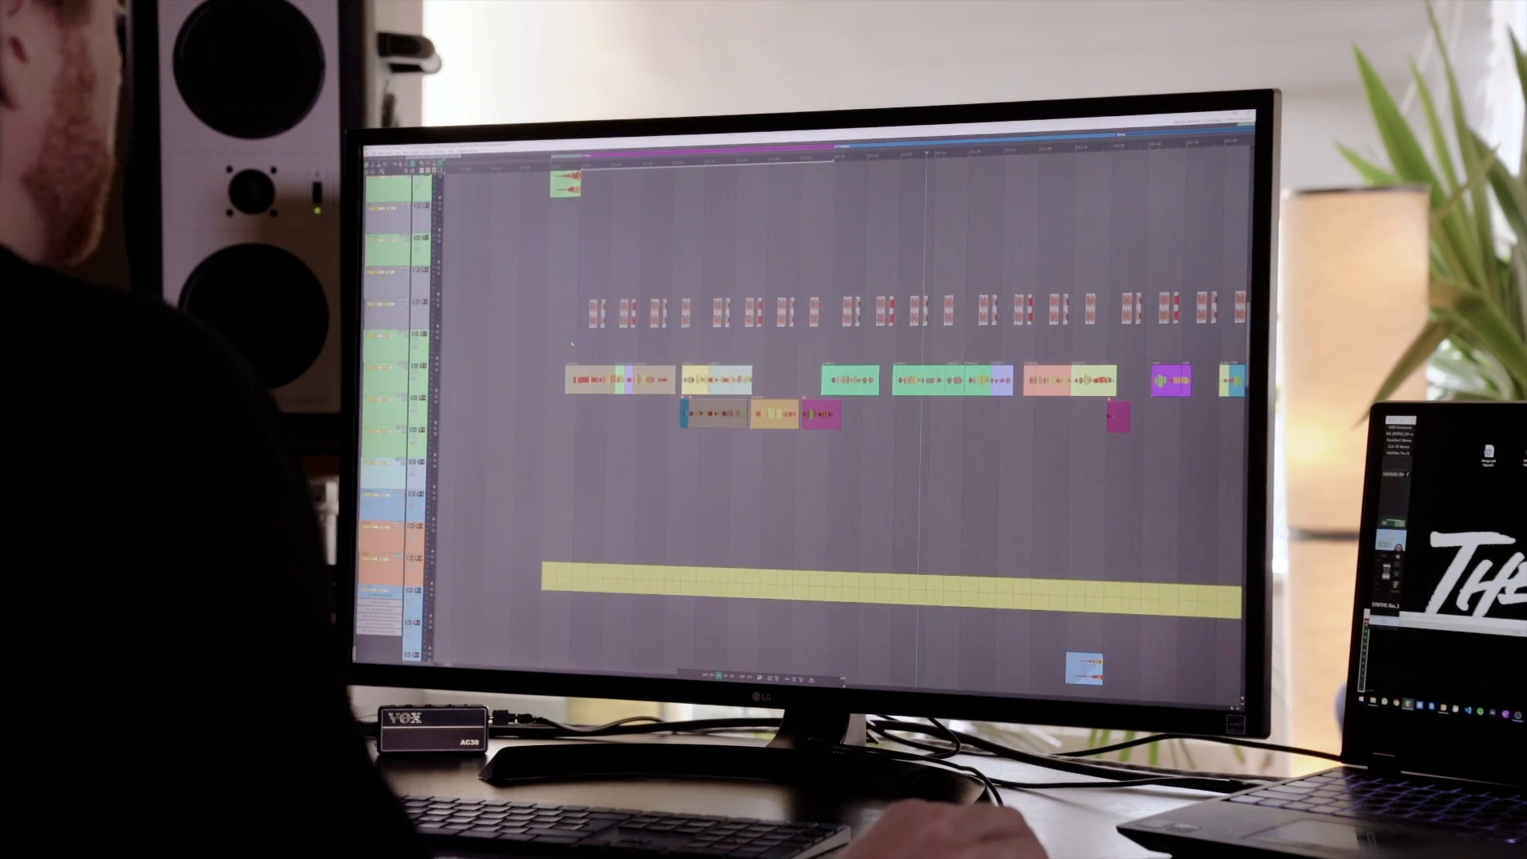
Step: Solo the folder track above the three teal MIDI tracks and open its Little AlterBoy effect
scroll(572, 344, "down", 3)
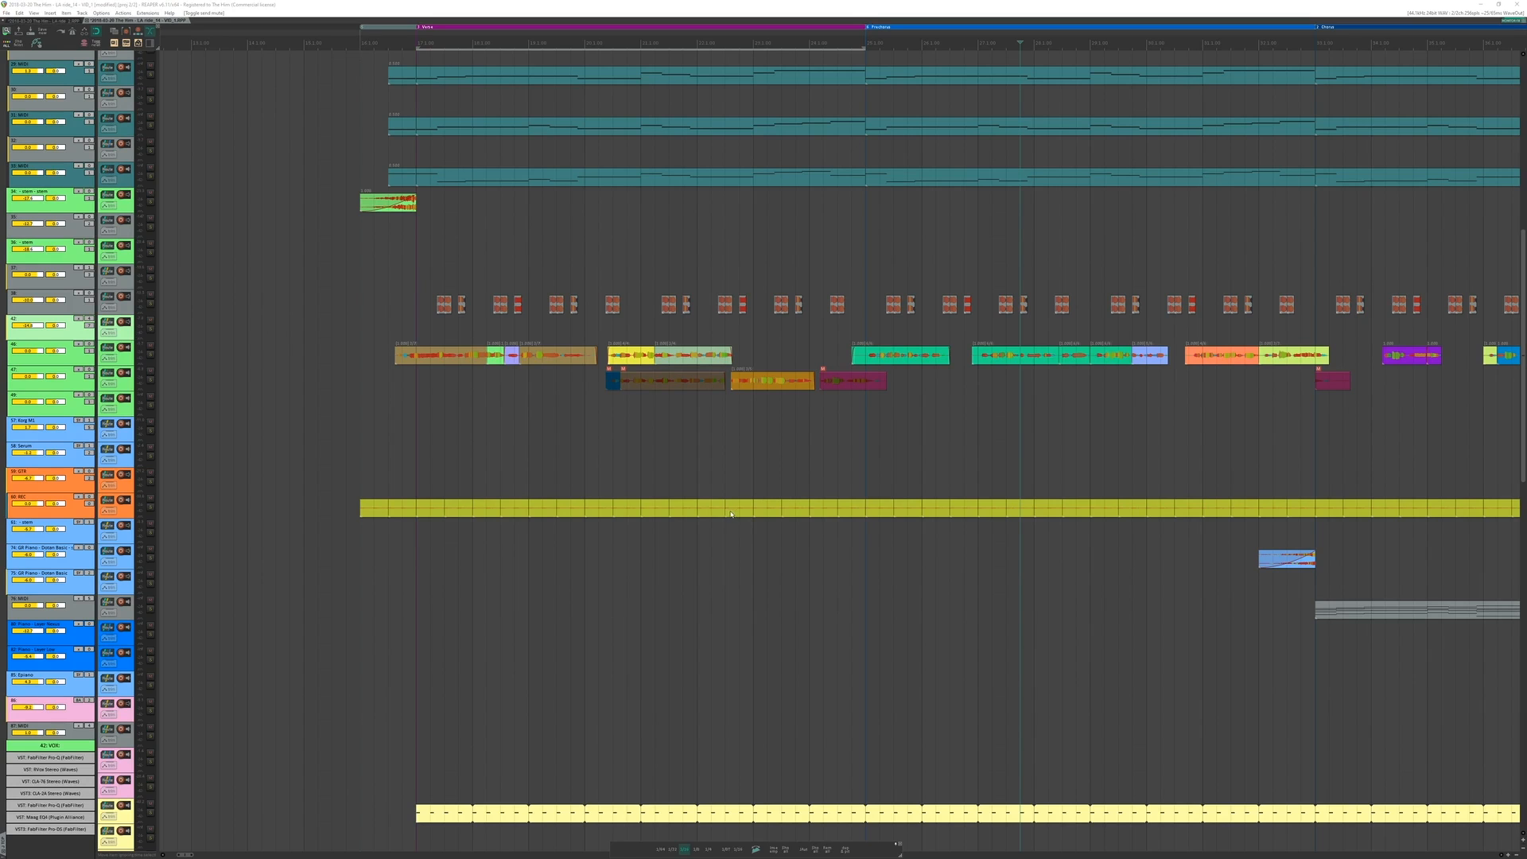
scroll(414, 423, "up", 3)
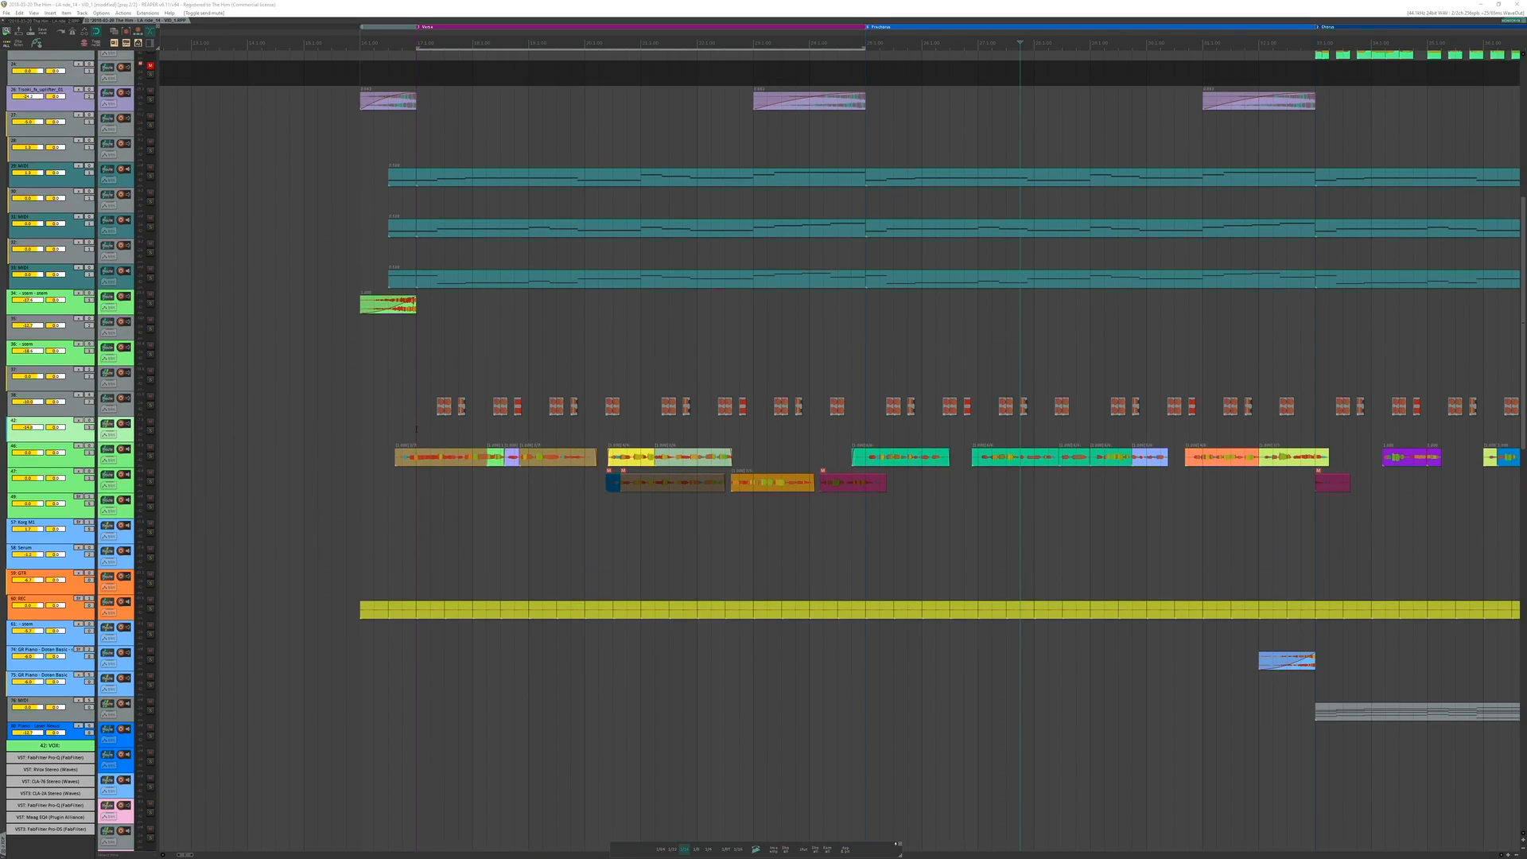
left_click(389, 129)
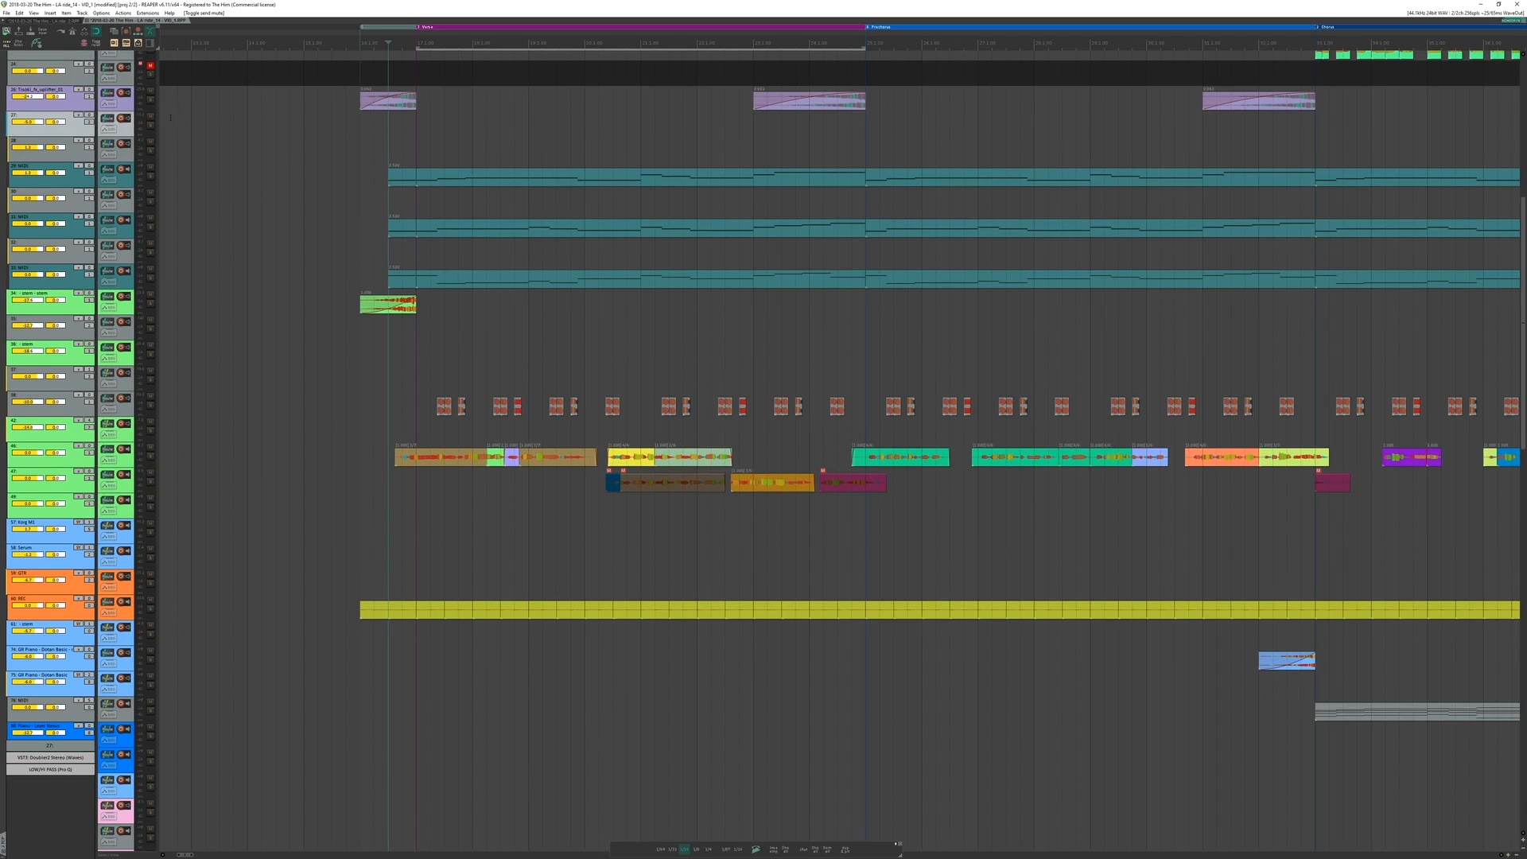
left_click(149, 129)
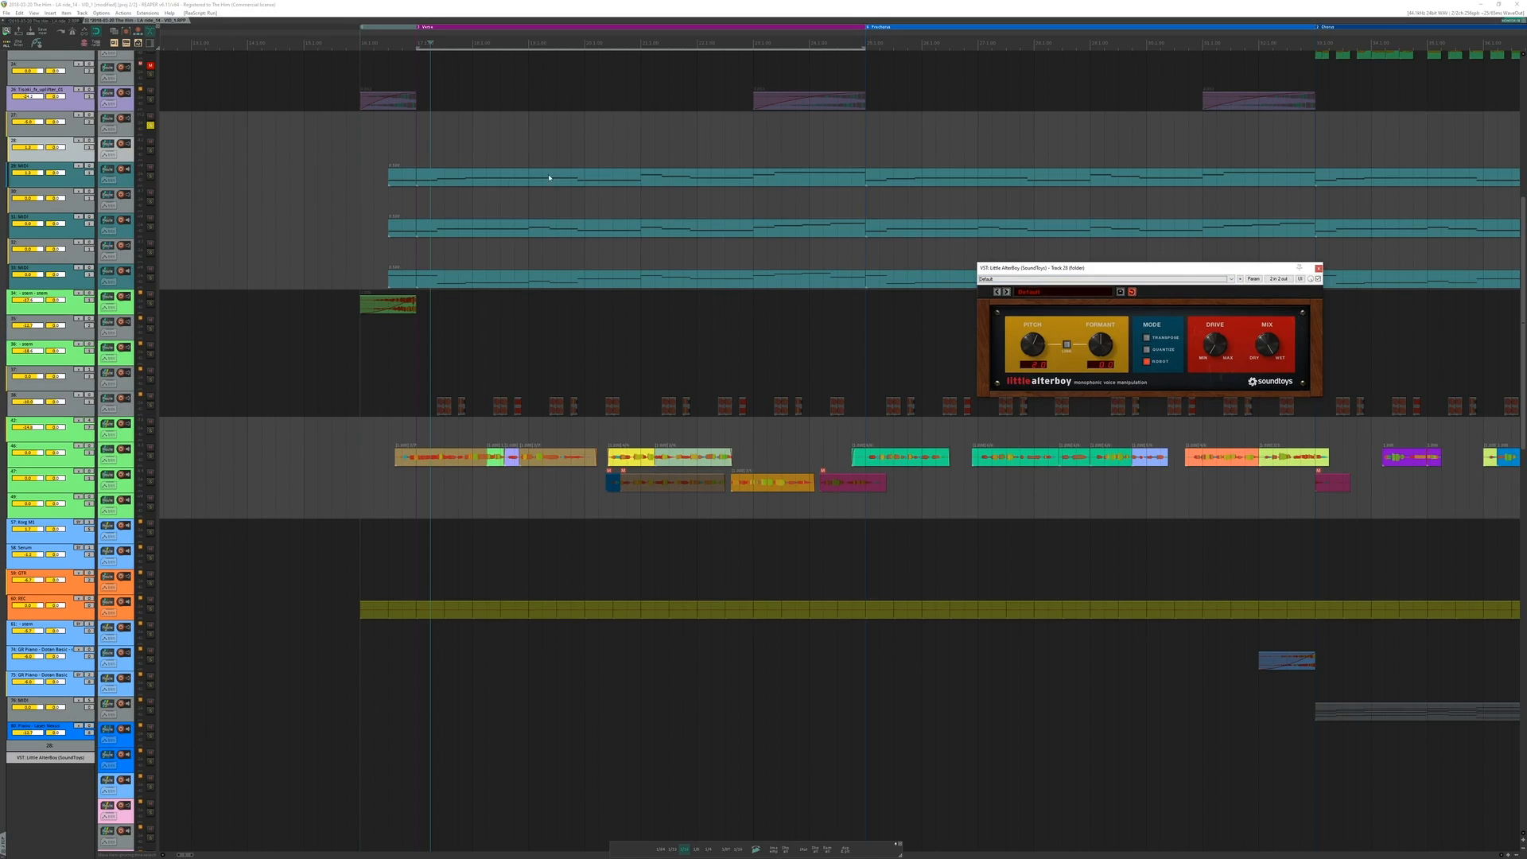
Step: Play the first teal MIDI item from the verse start with its folder soloed, stopping when heard
left_click(545, 174)
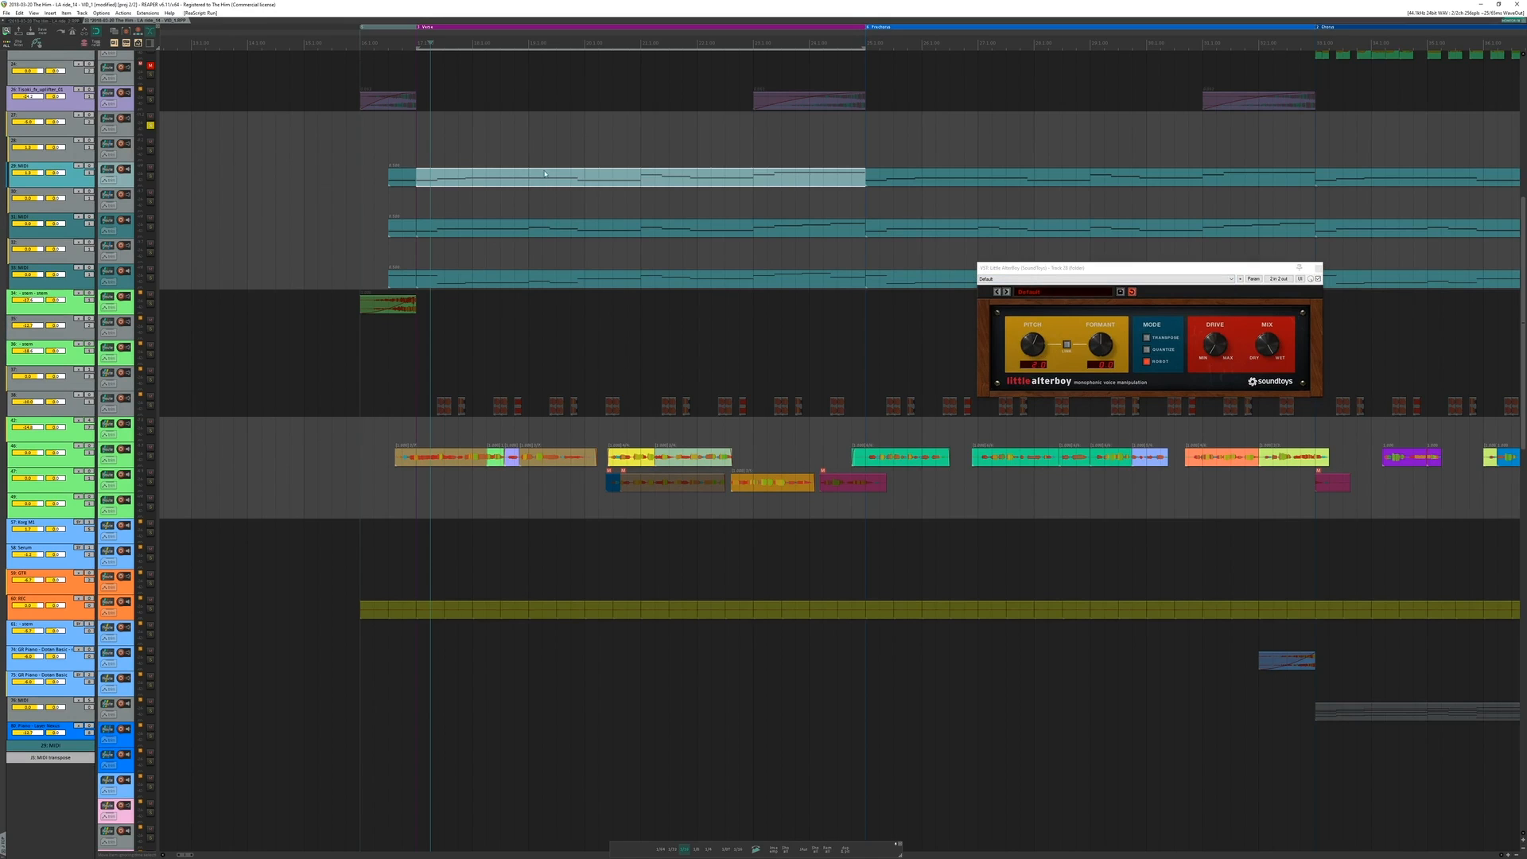
key("space")
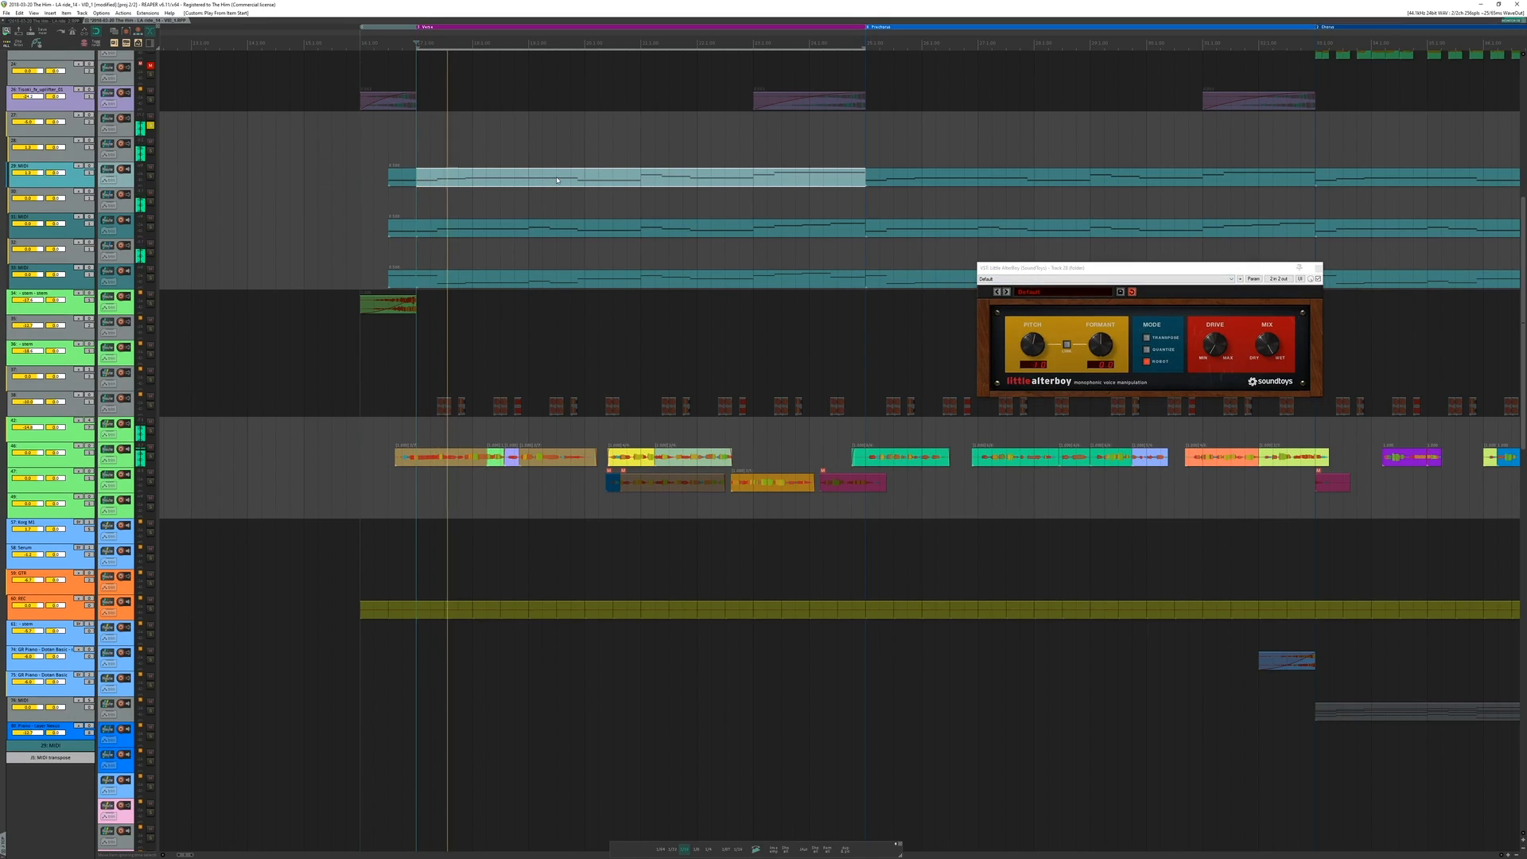
key("space")
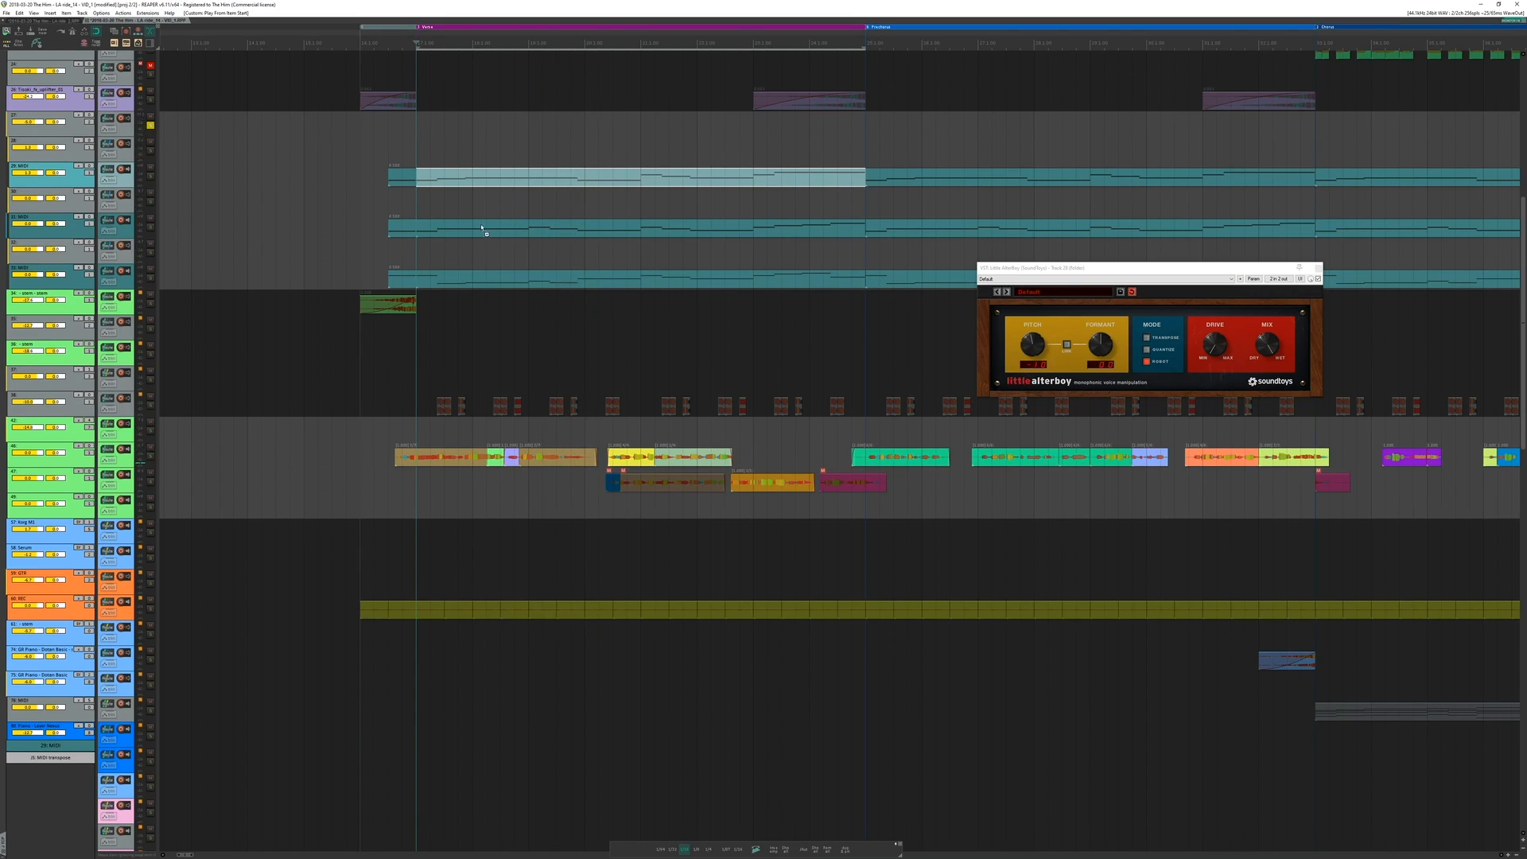
Step: Turn off solo on the teal MIDI folder track and play the full arrangement from the verse start
scroll(831, 252, "up", 2)
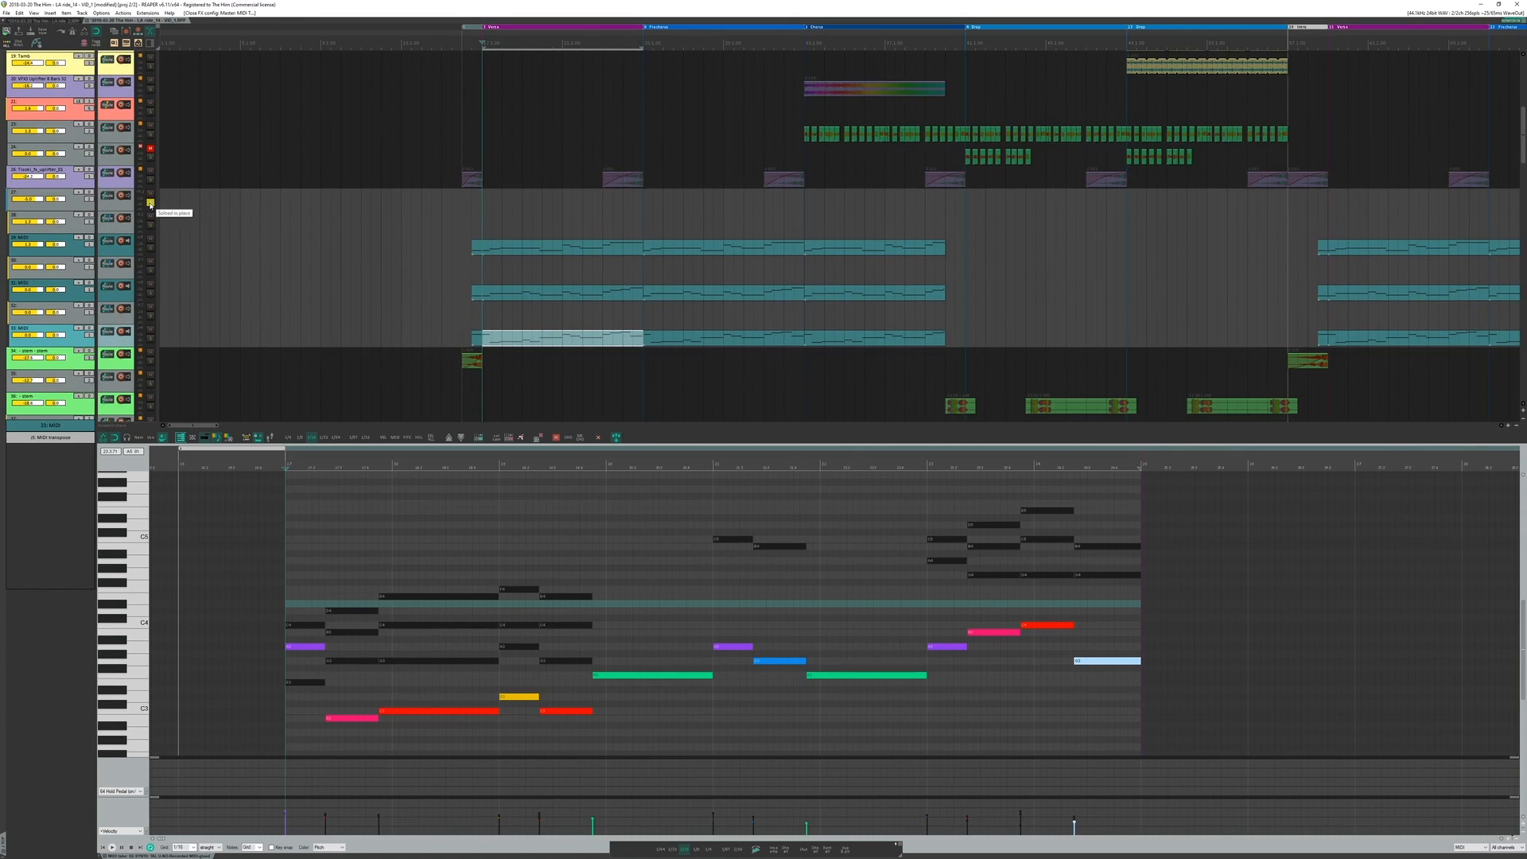
left_click(150, 203)
left_click_drag(509, 238, 491, 157)
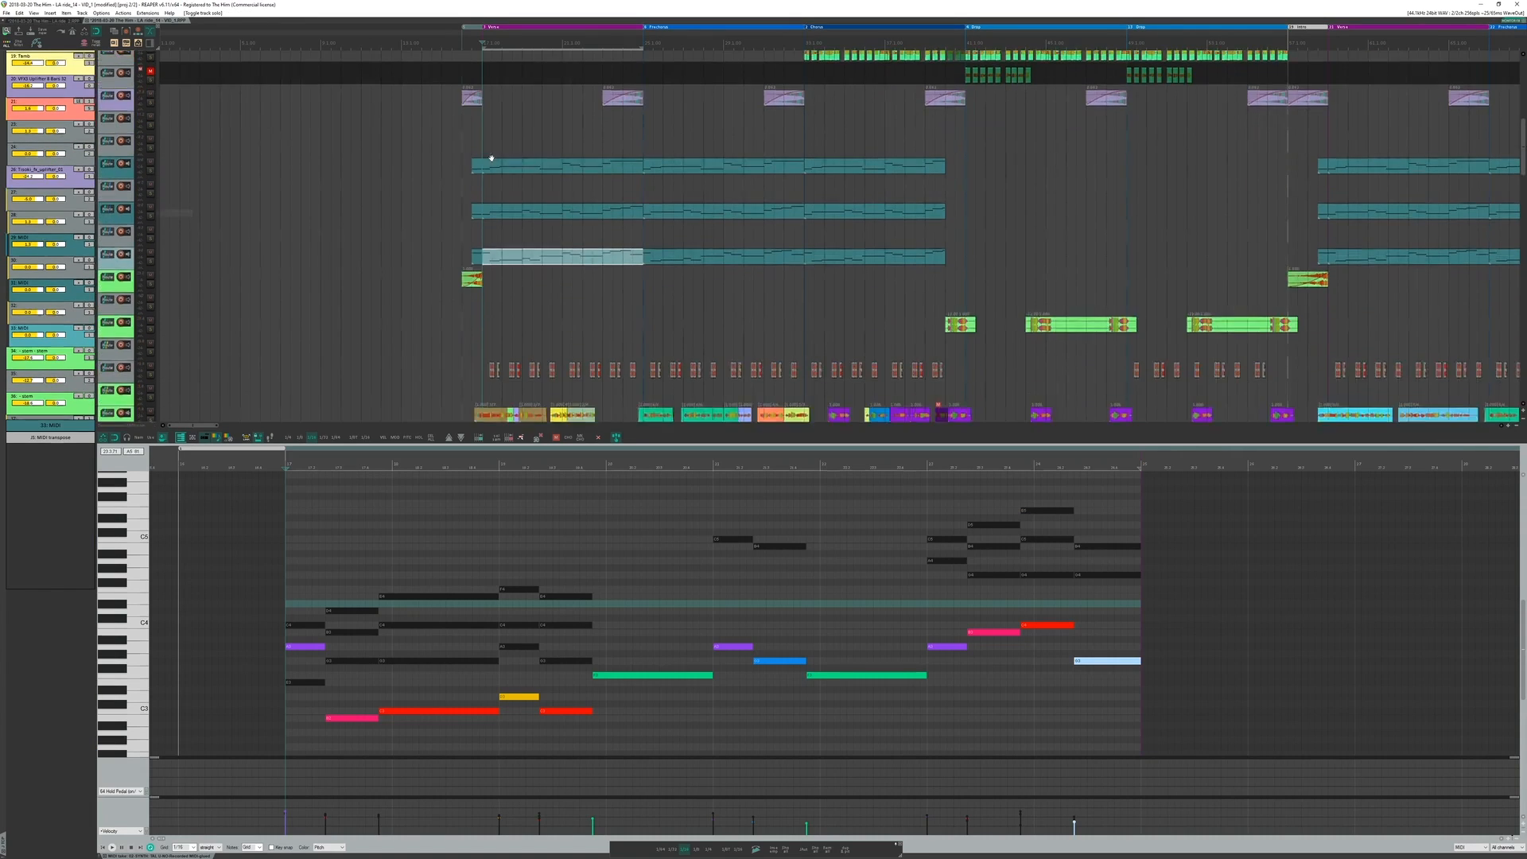
scroll(490, 157, "down", 2)
left_click_drag(536, 242, 508, 183)
key("space")
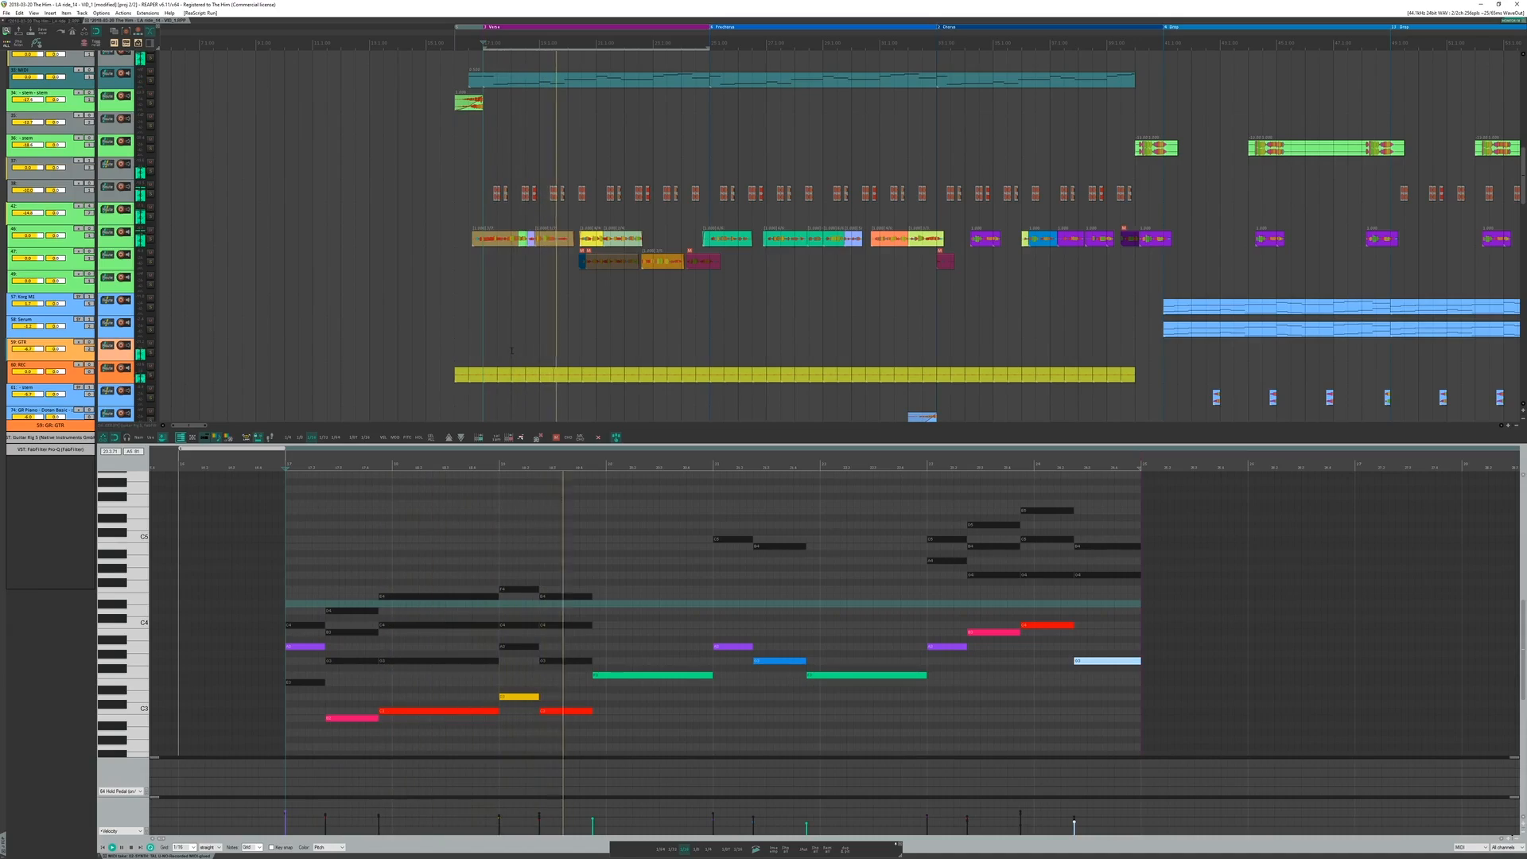
Step: Remove the loop/time selection and hide all track envelopes while surveying the arrangement during playback
key("Escape")
left_click_drag(668, 347, 637, 292)
scroll(637, 293, "down", 3)
scroll(637, 293, "down", 1)
left_click_drag(500, 245, 583, 363)
scroll(506, 312, "up", 3)
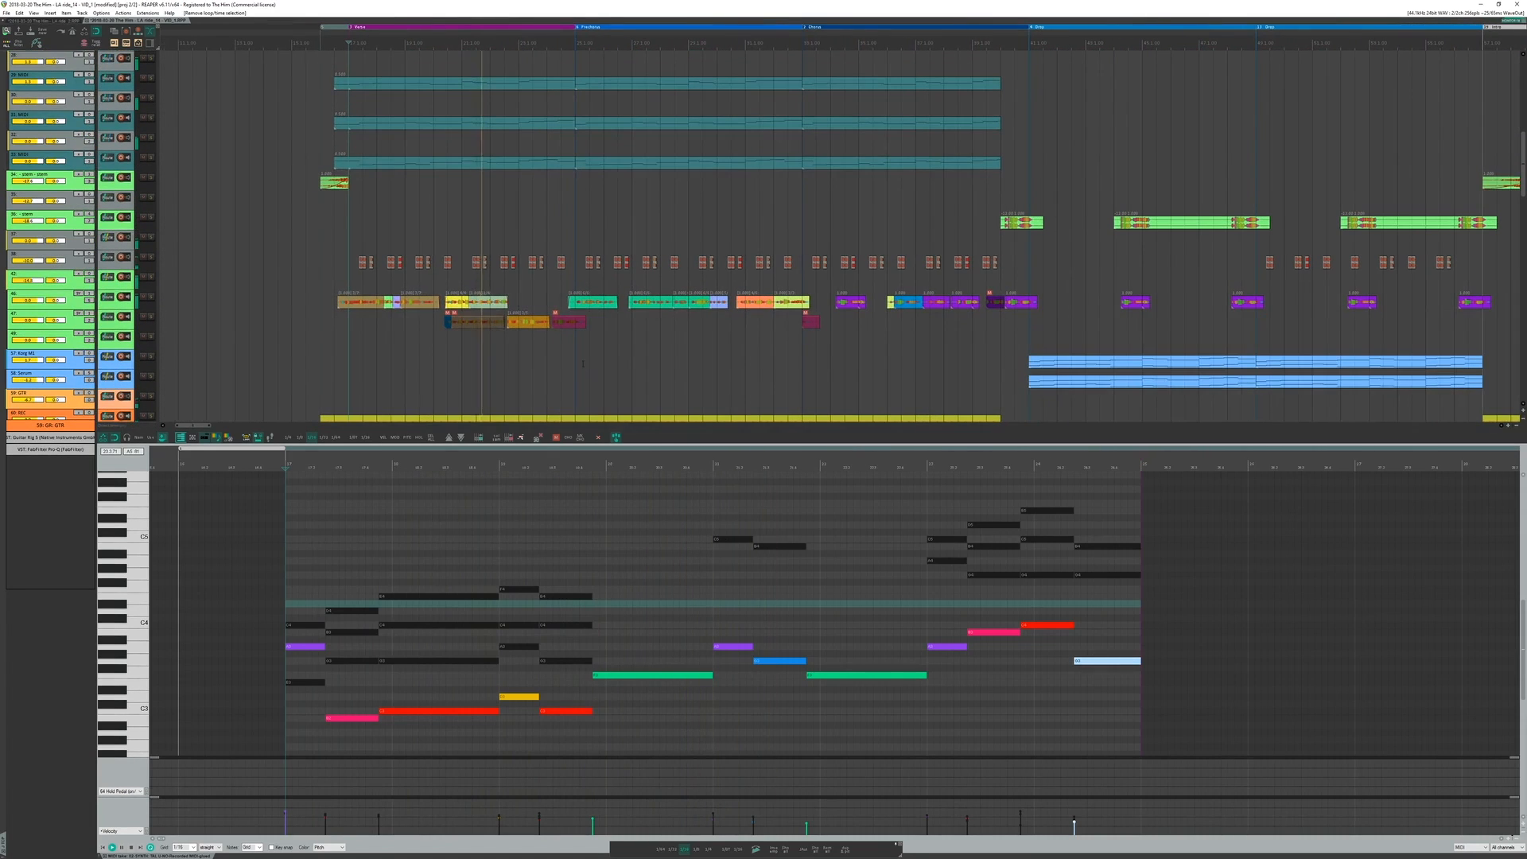
left_click_drag(534, 189, 591, 295)
scroll(591, 295, "down", 2)
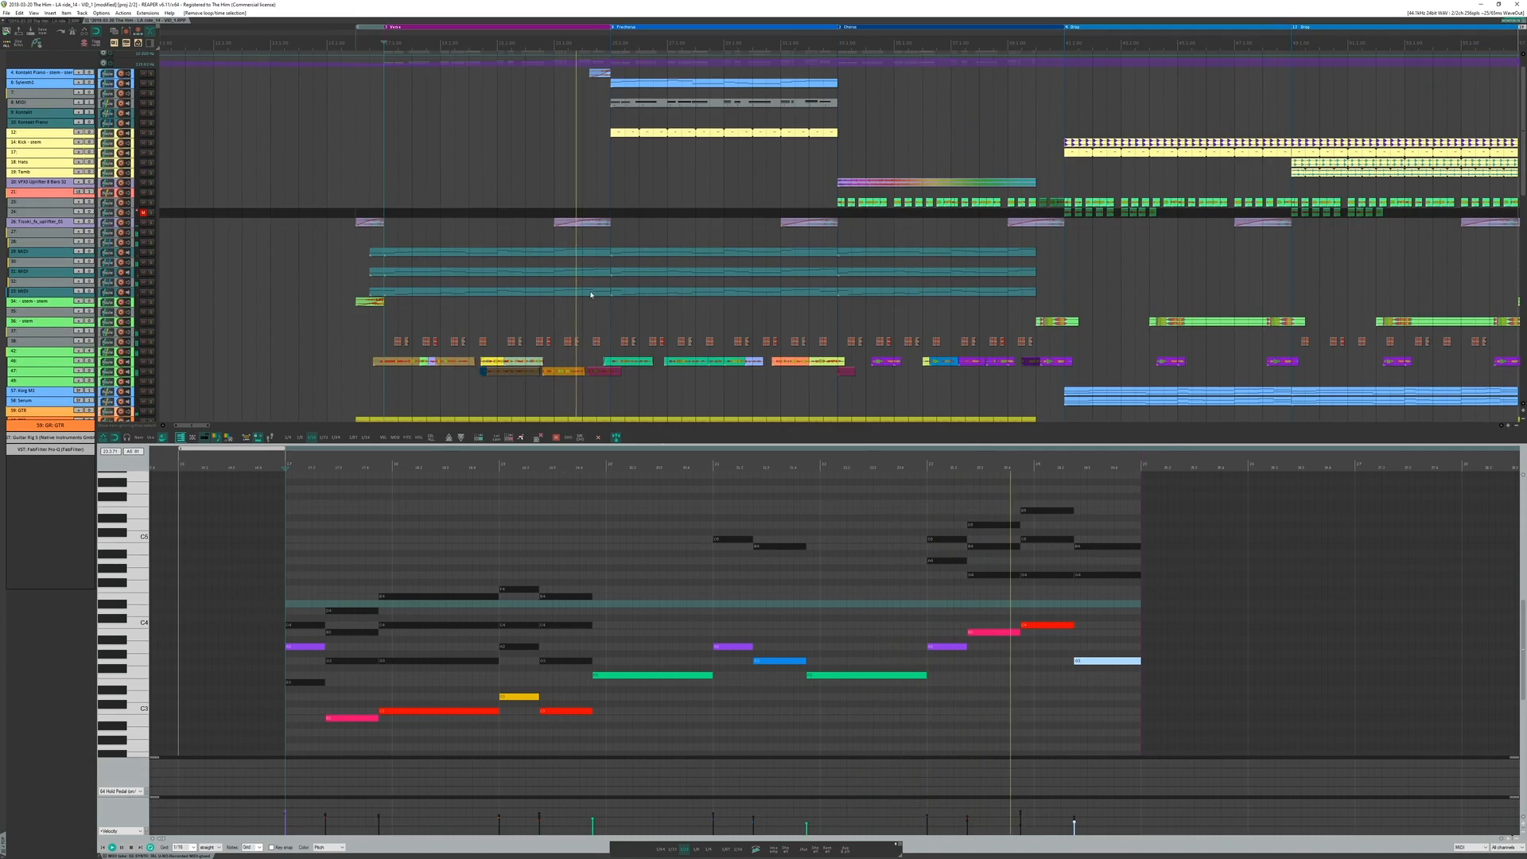
key("e")
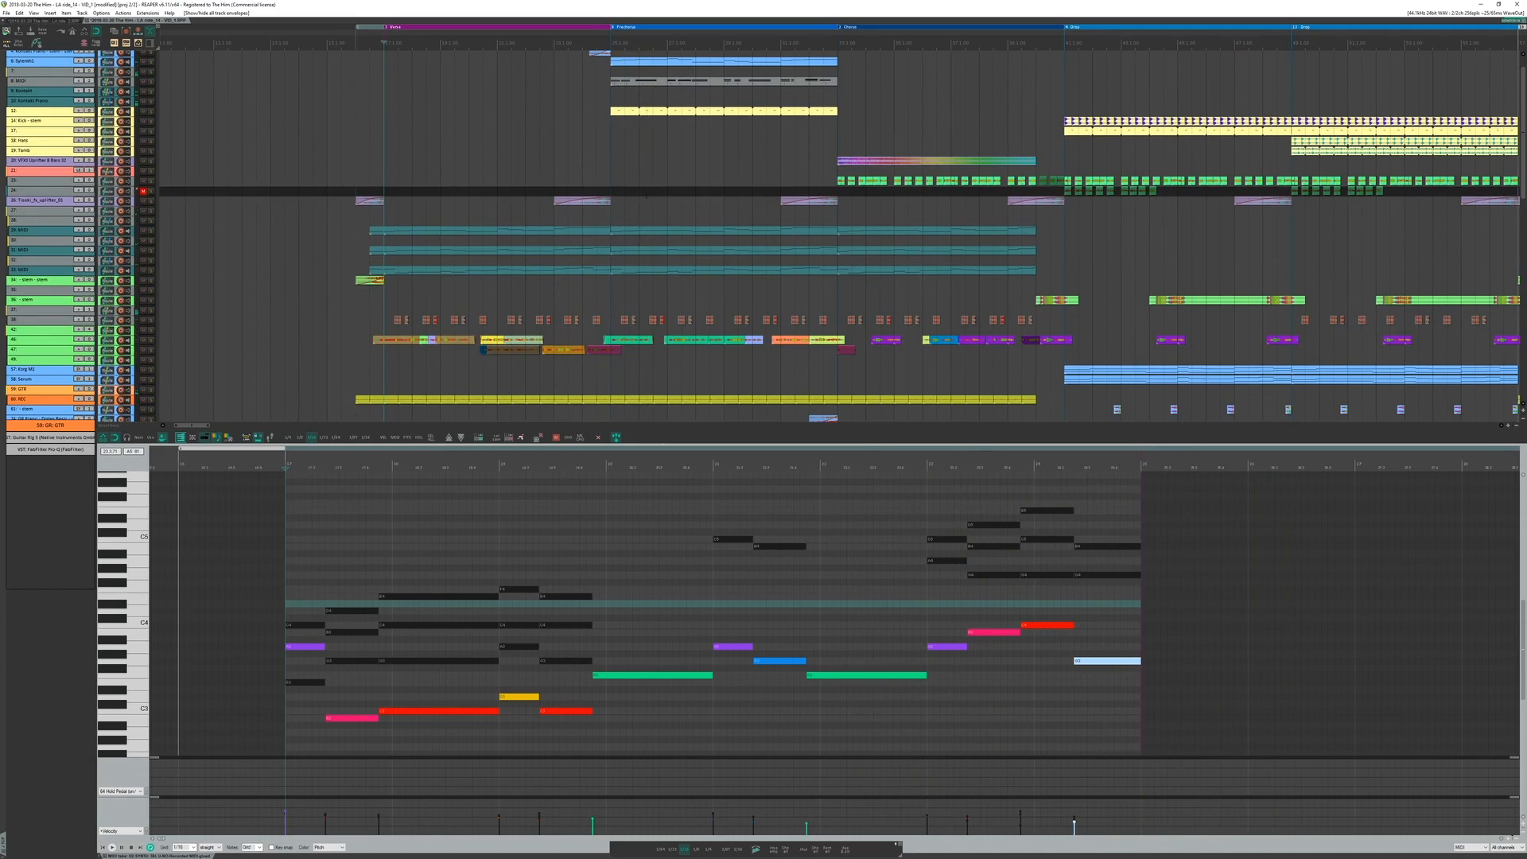
scroll(764, 236, "up", 1)
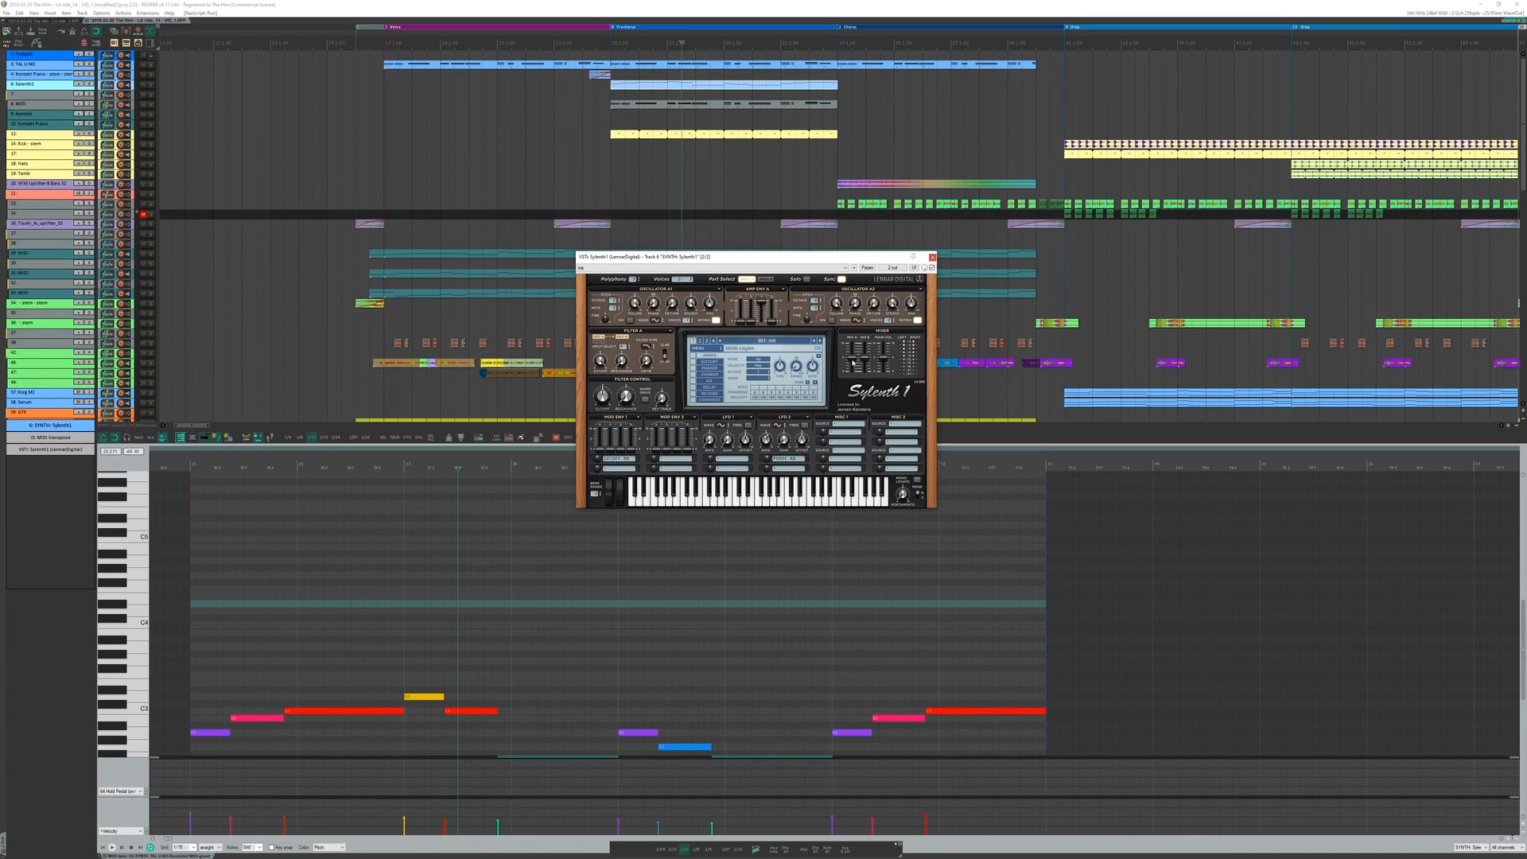
Step: Play the prechorus Sylenth1 item and the yellow drum item from their starts, each in solo
double_click(649, 89)
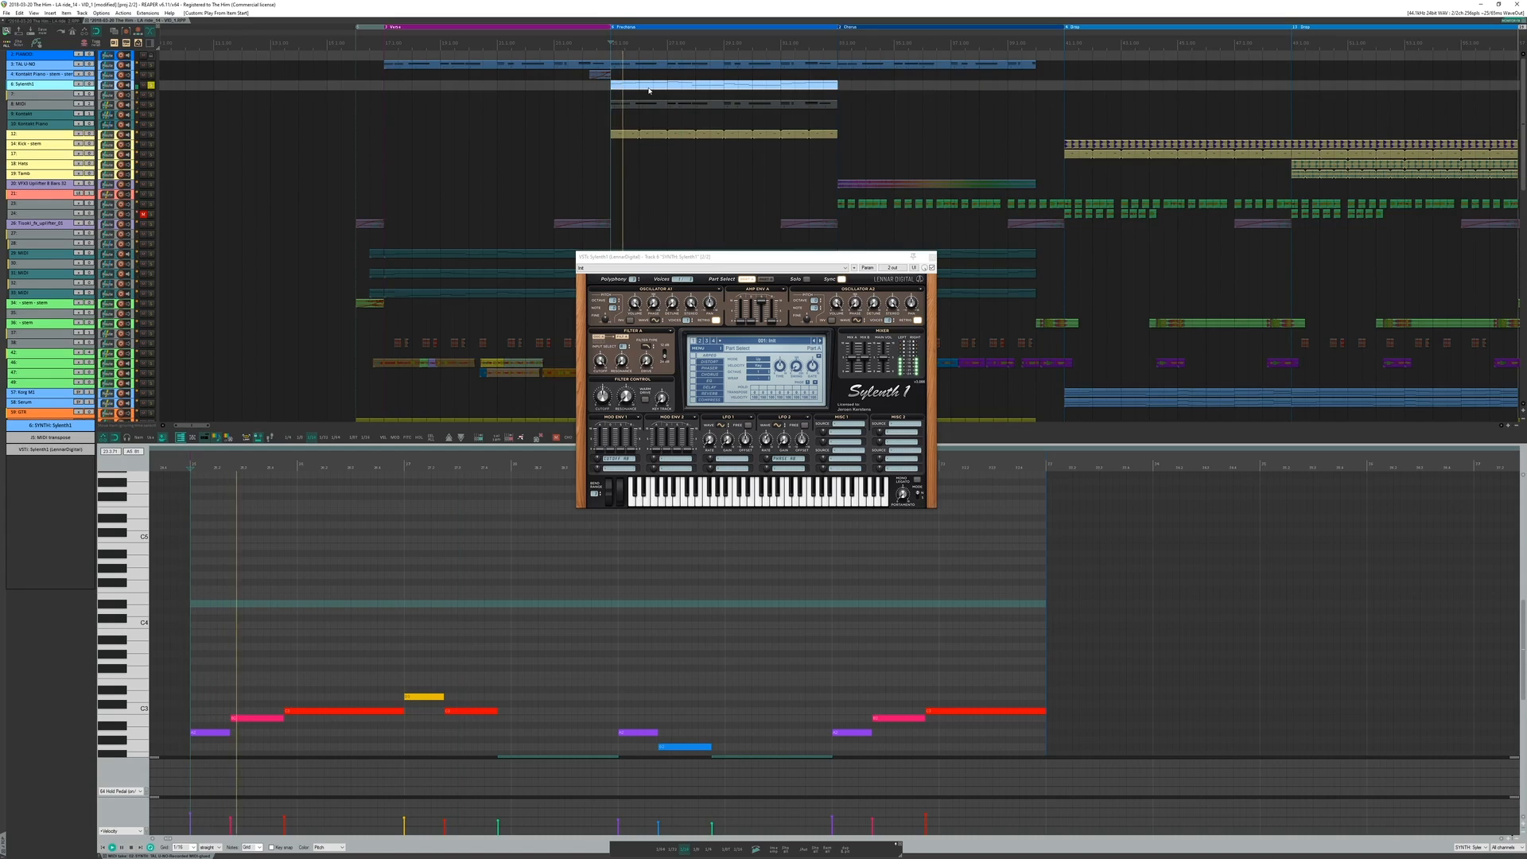
key("s")
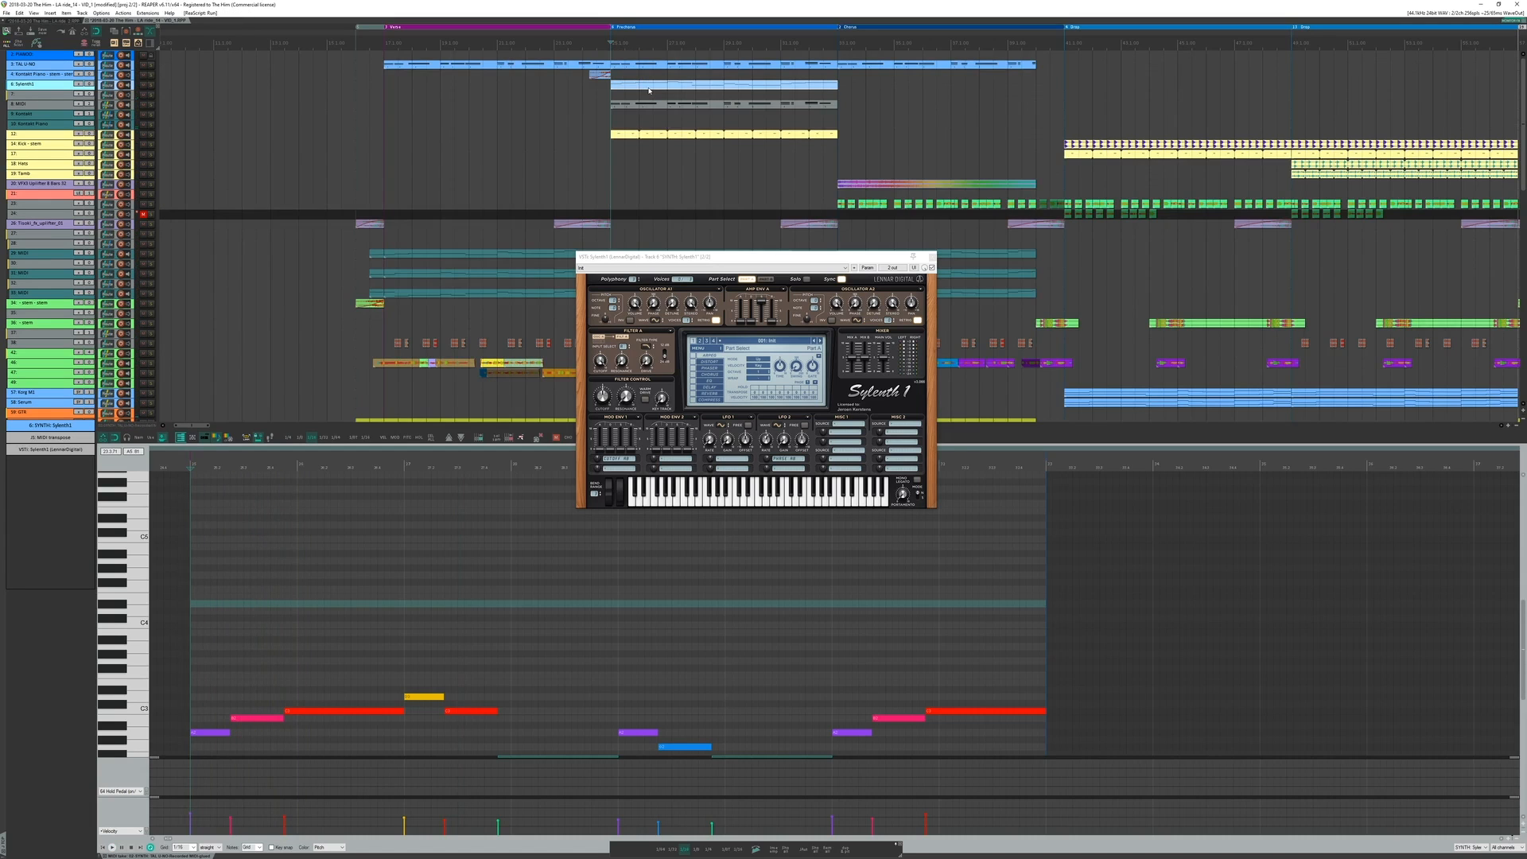
double_click(648, 135)
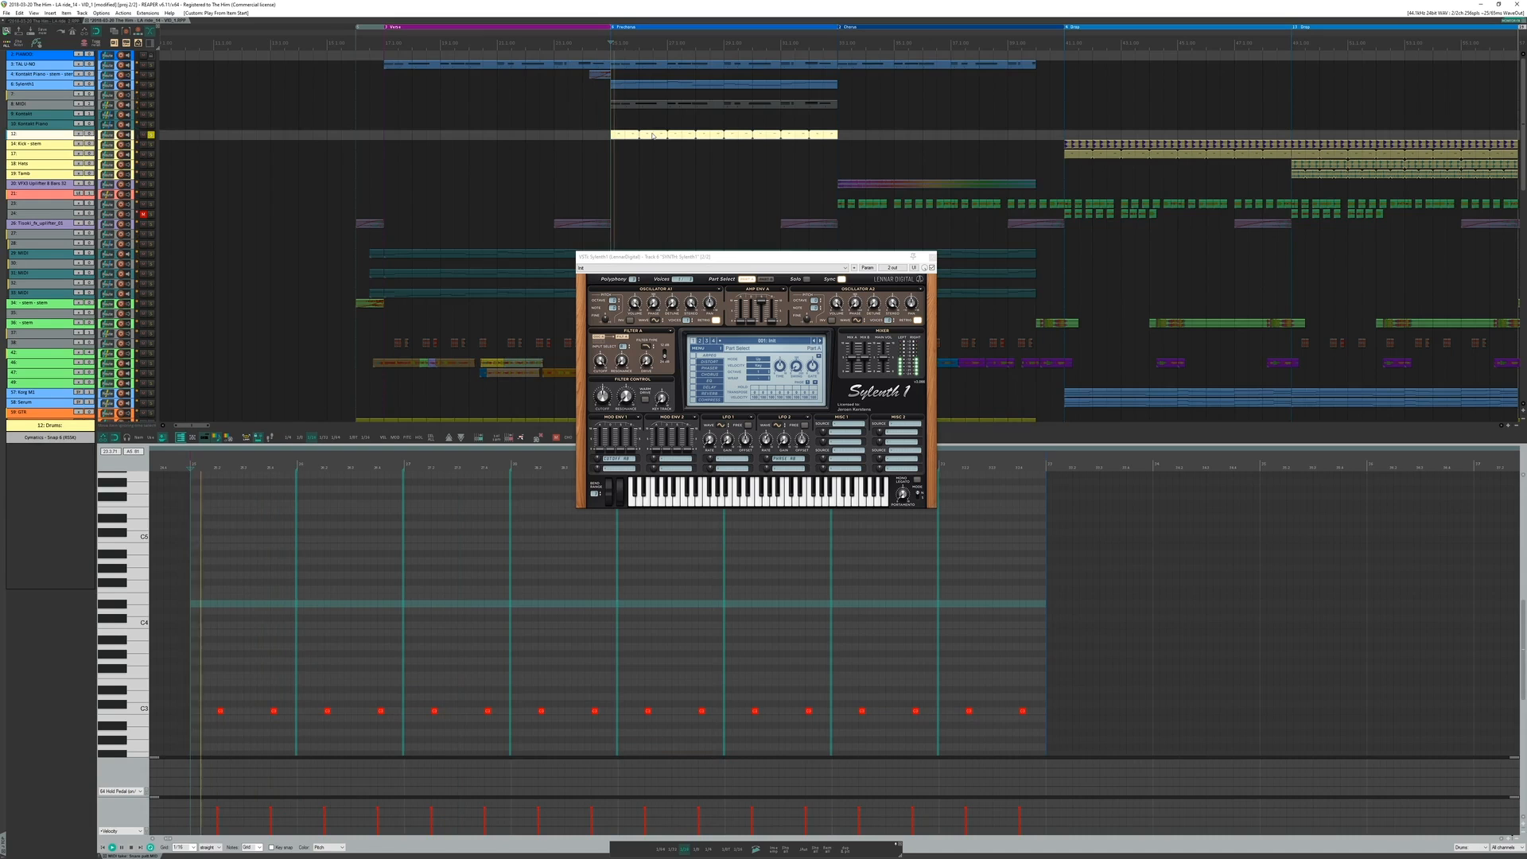
key("s")
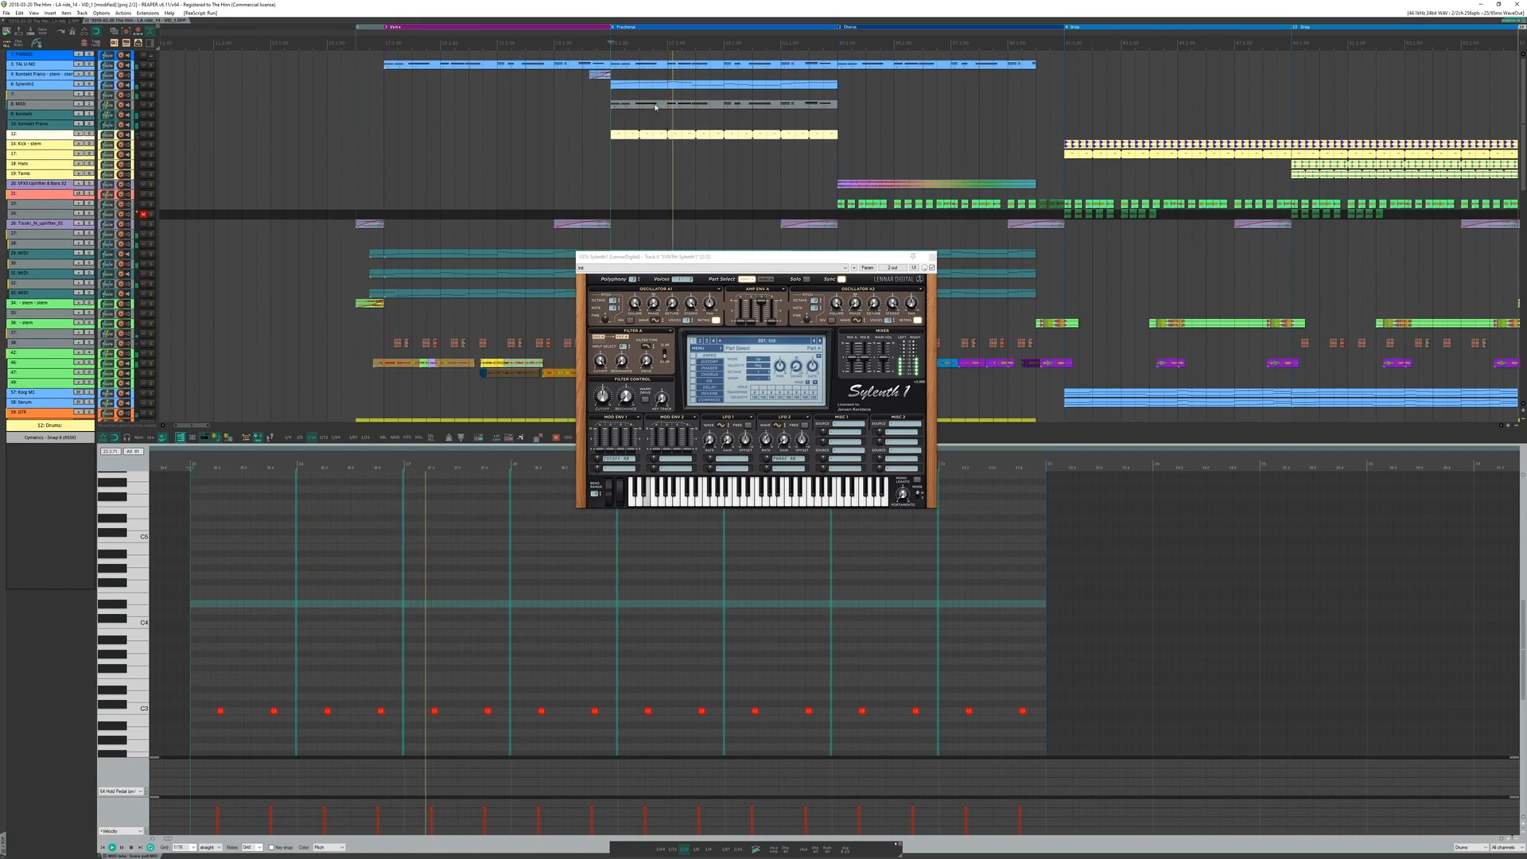
Step: Play the grey prechorus MIDI item in solo and close the Sylenth1 window
double_click(655, 106)
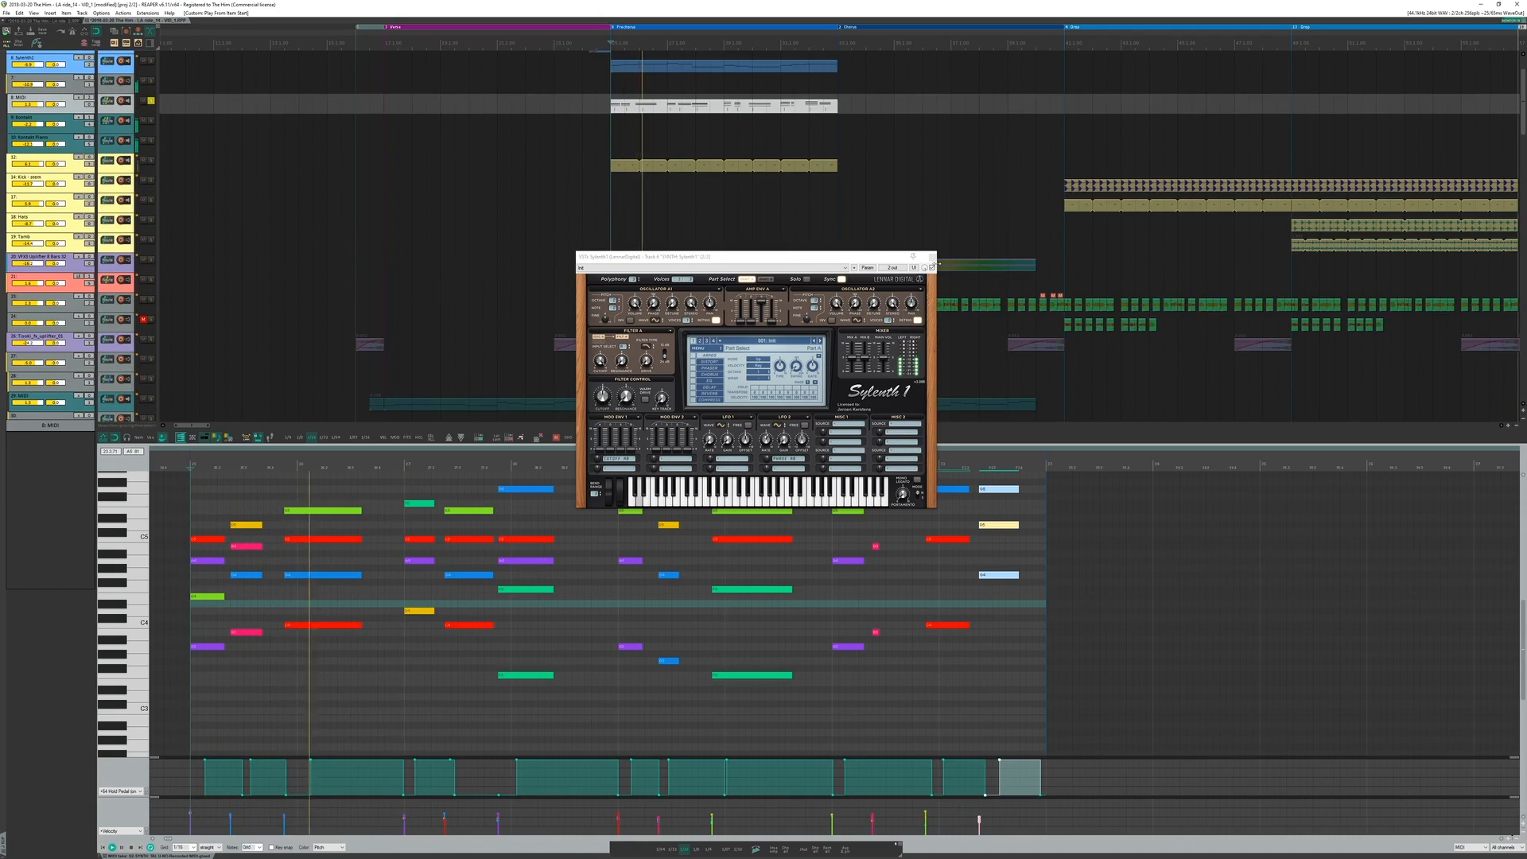
left_click(932, 259)
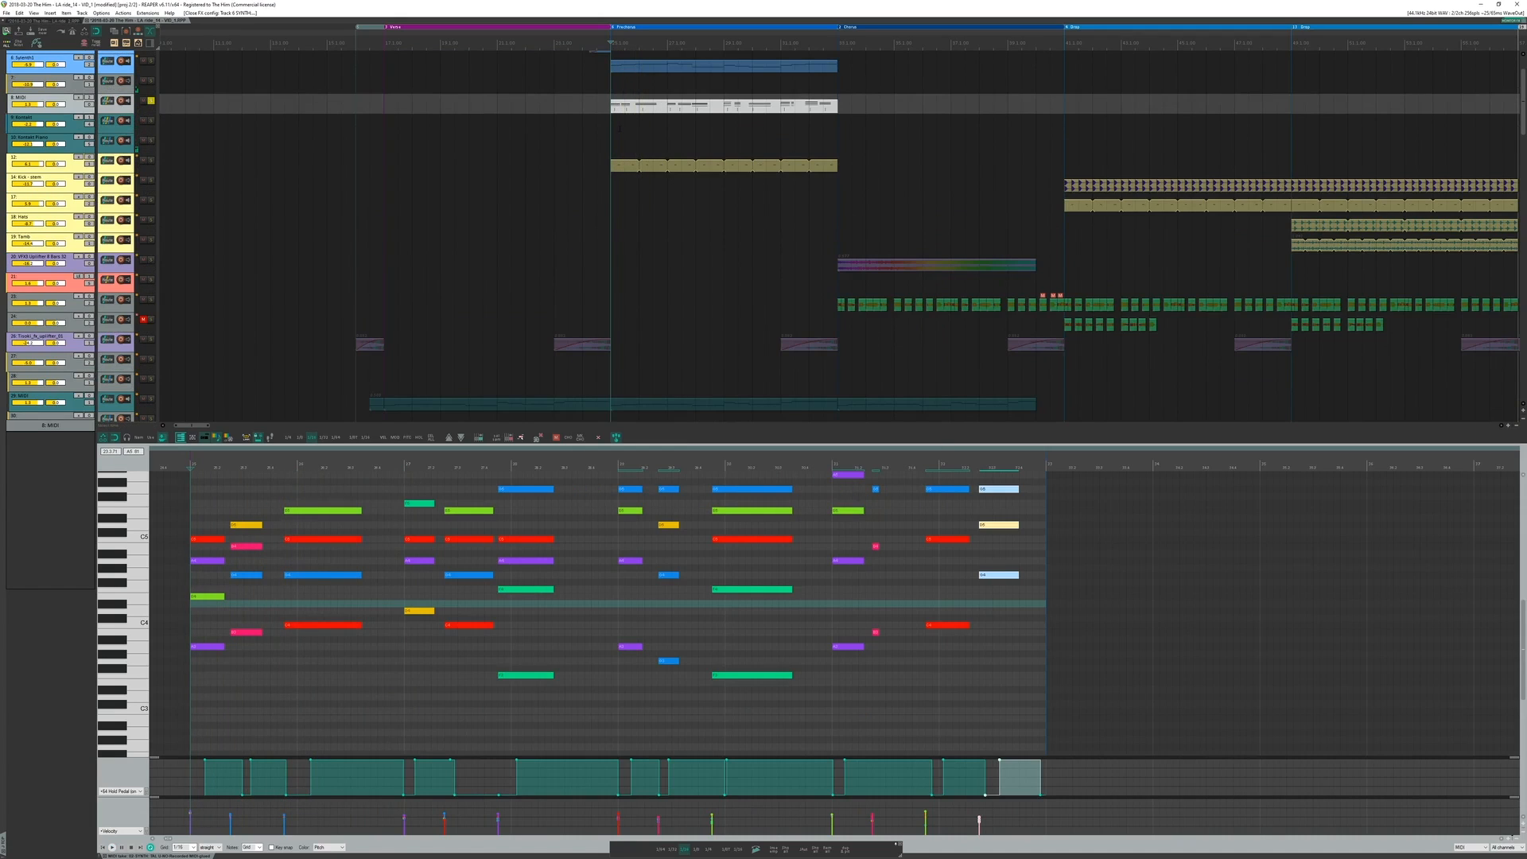
Step: Audition folder track 7 in solo over a loop of the prechorus's first half, comparing its CLA-76 bypassed and active
left_click(620, 128)
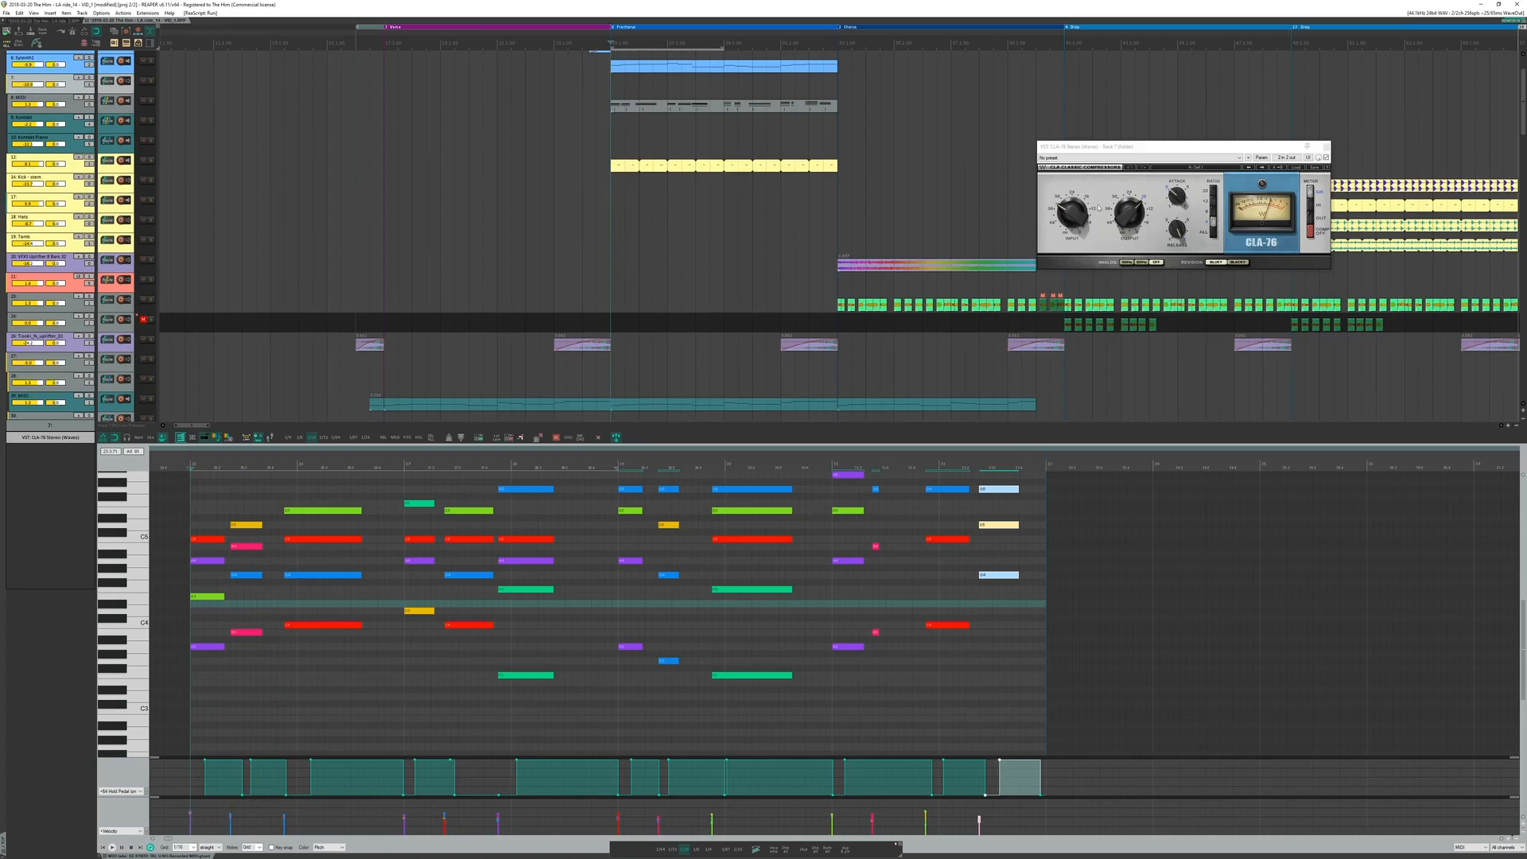
left_click(613, 123)
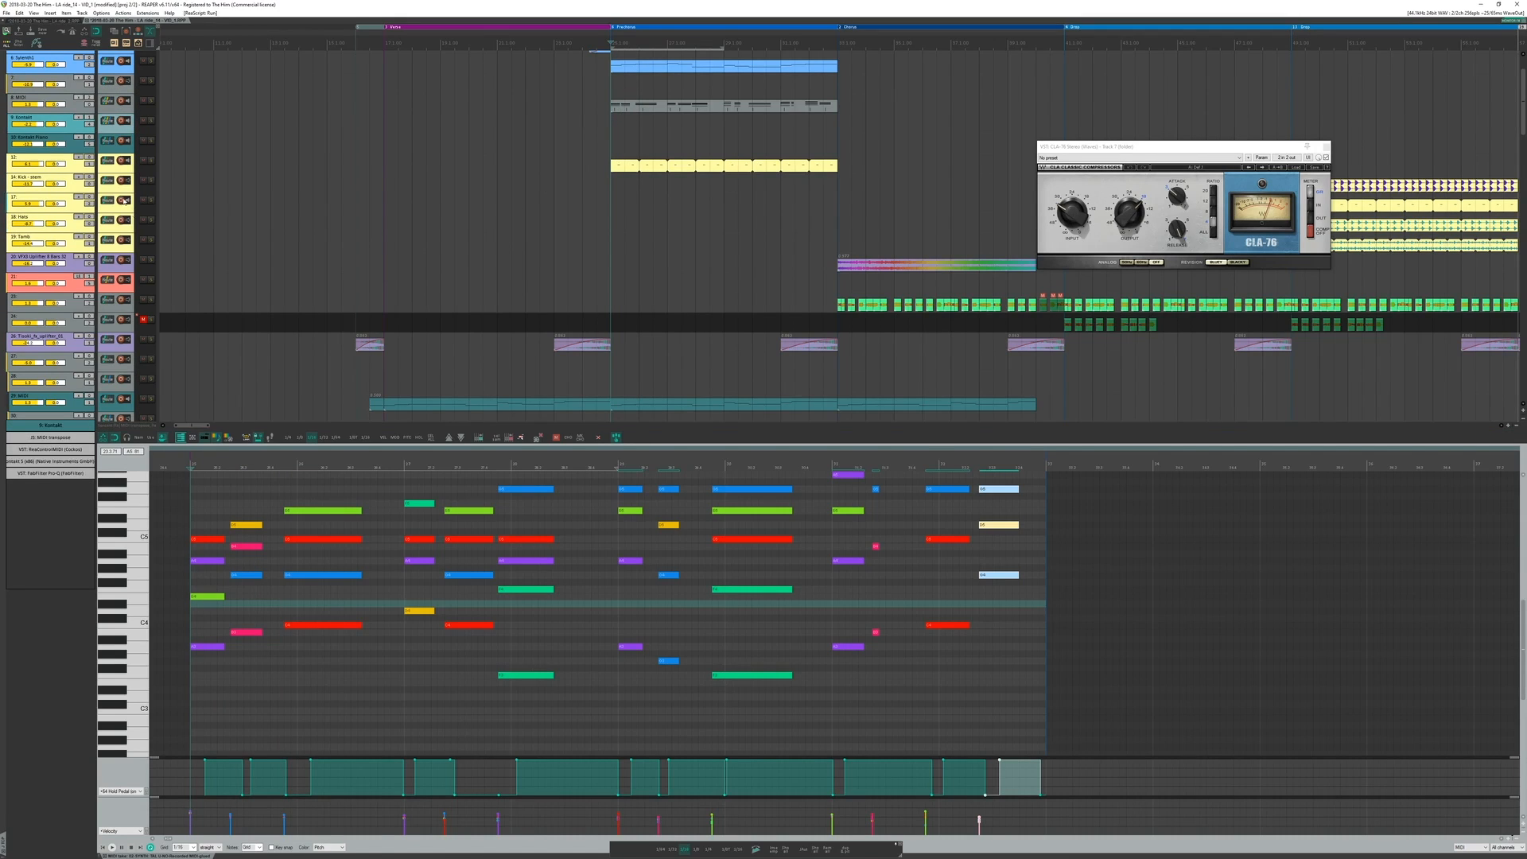
left_click(123, 152)
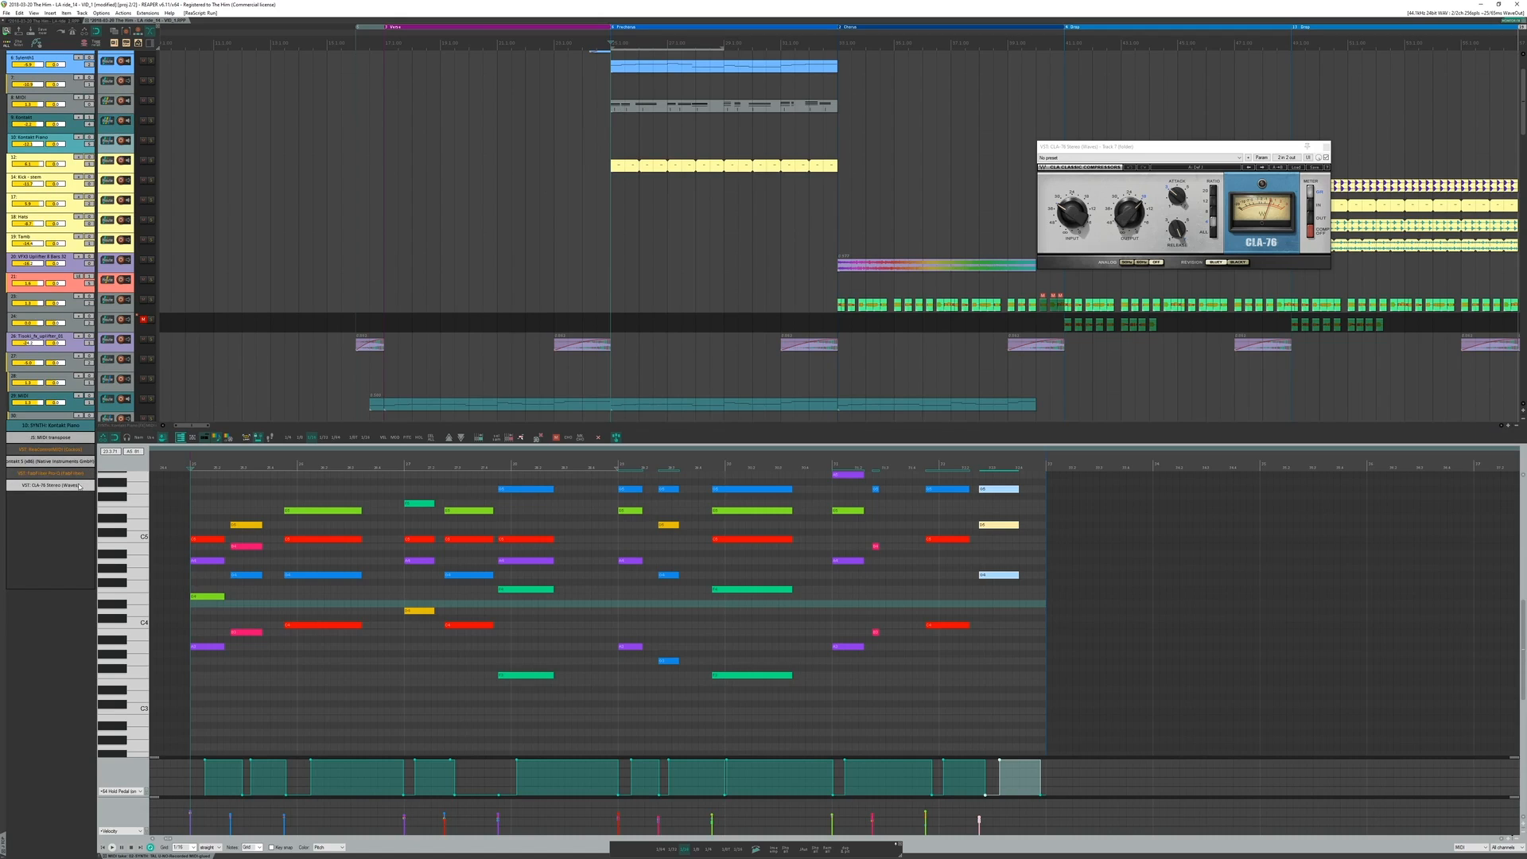
left_click(1326, 158)
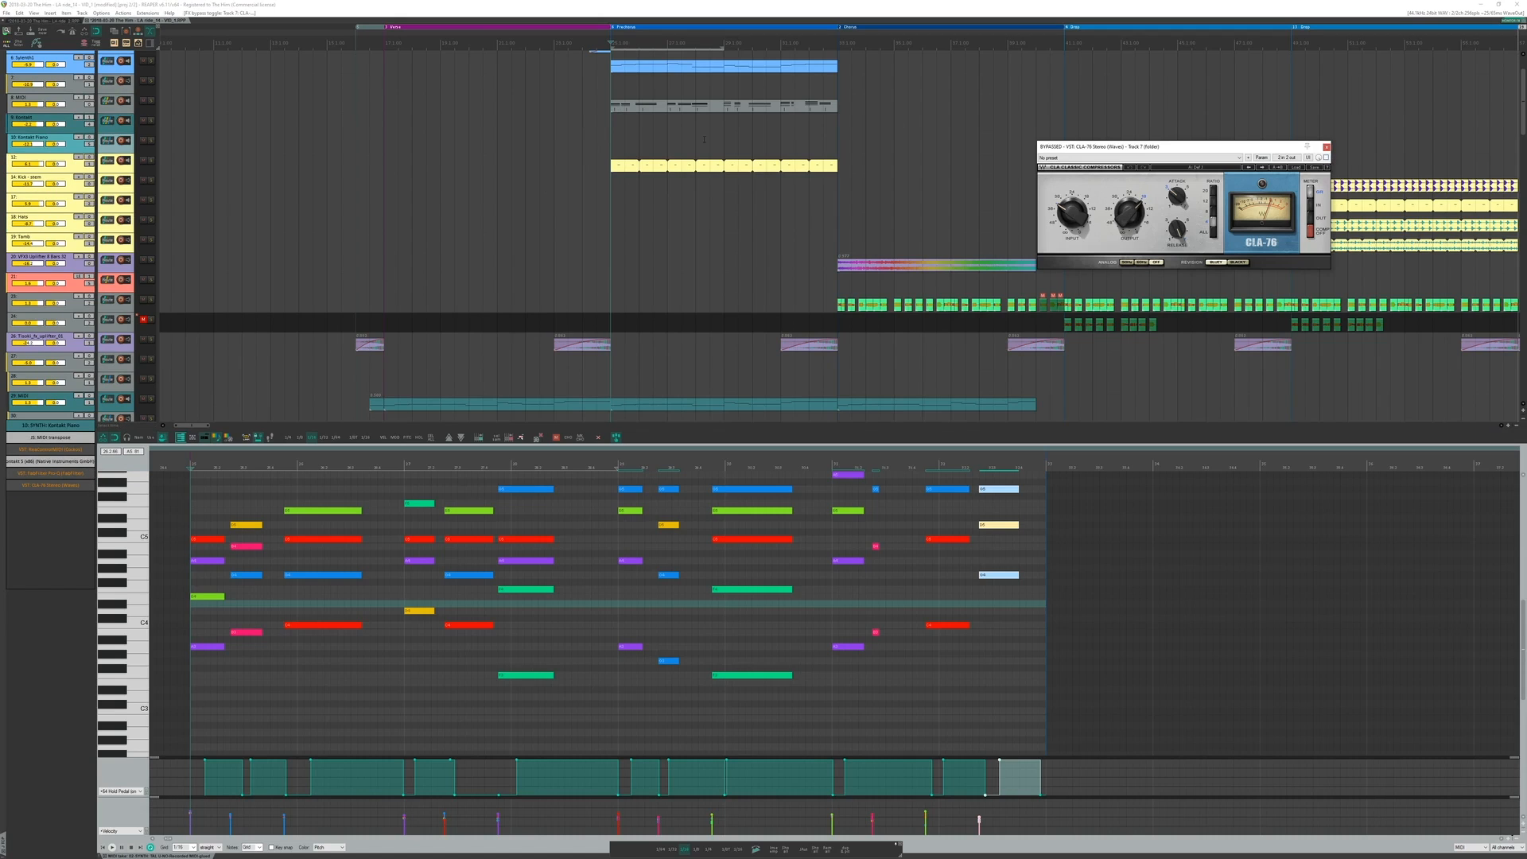
key("s")
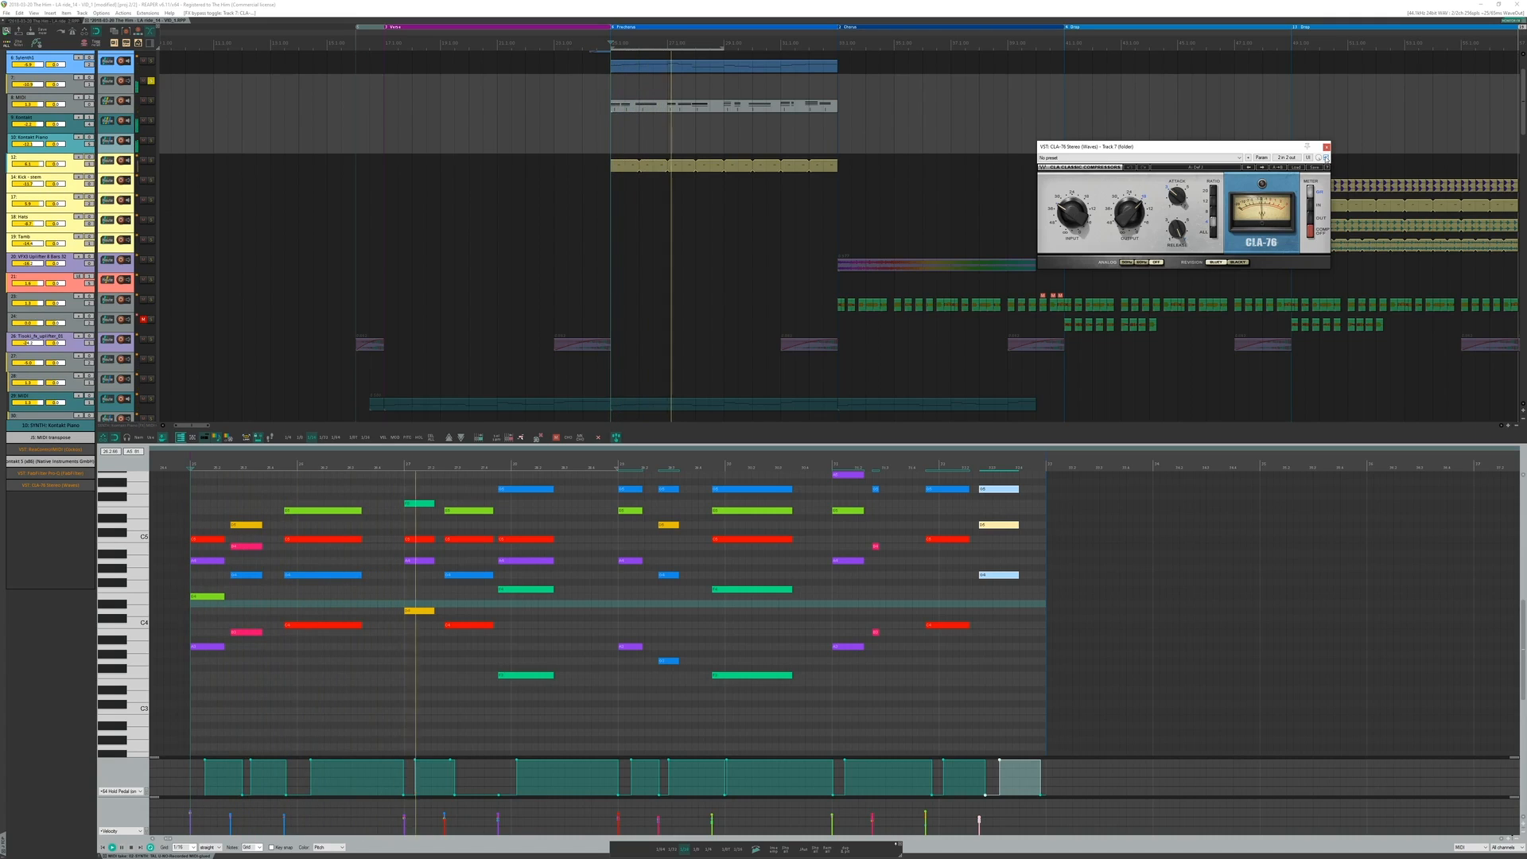
key("space")
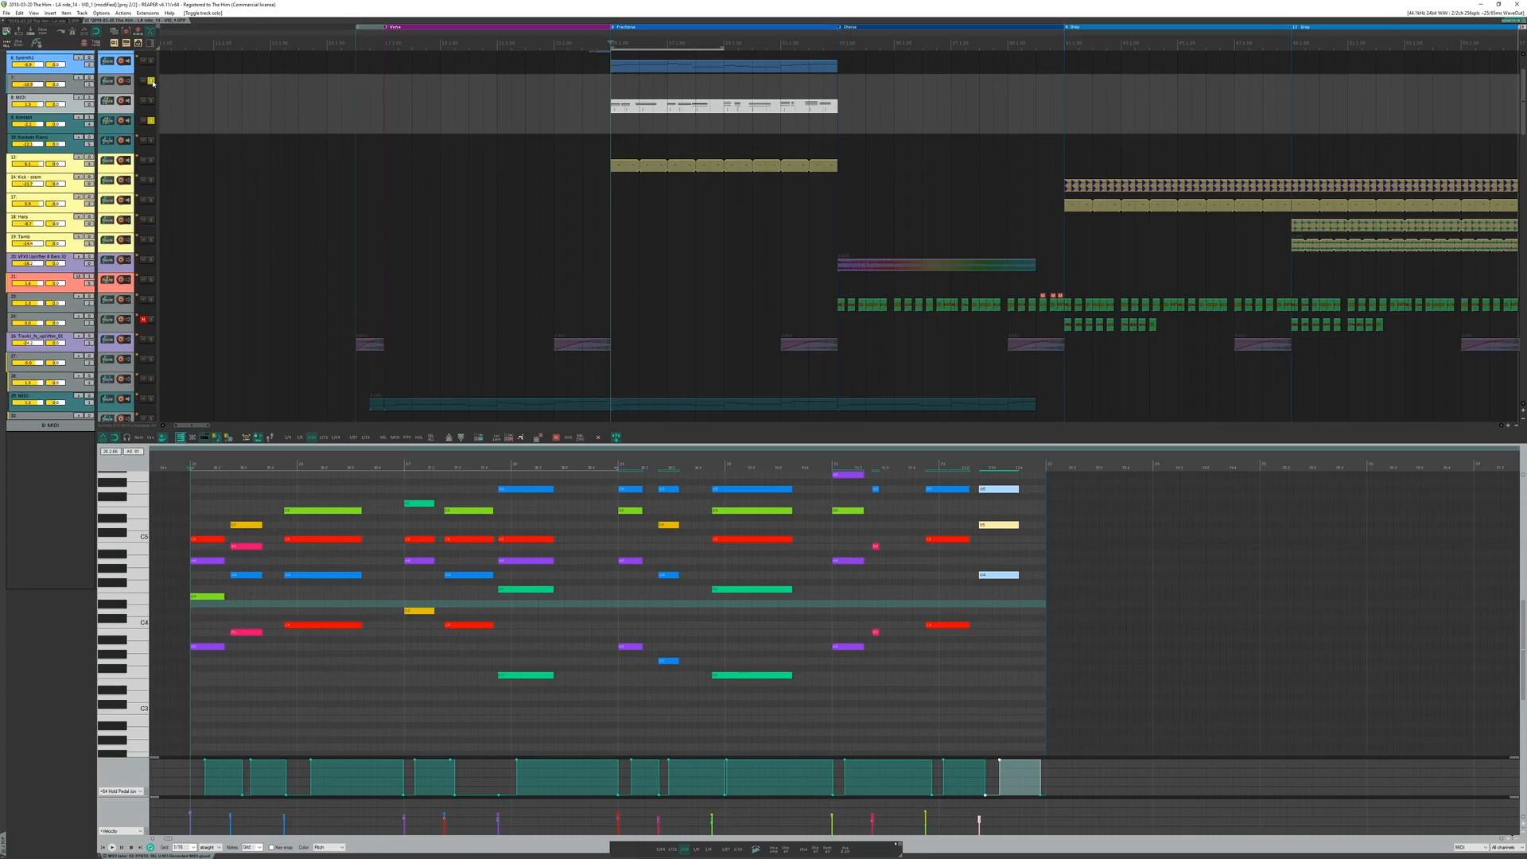
Step: Play the first Kontakt track in solo from the prechorus start, with solo off on its folder
left_click(577, 116)
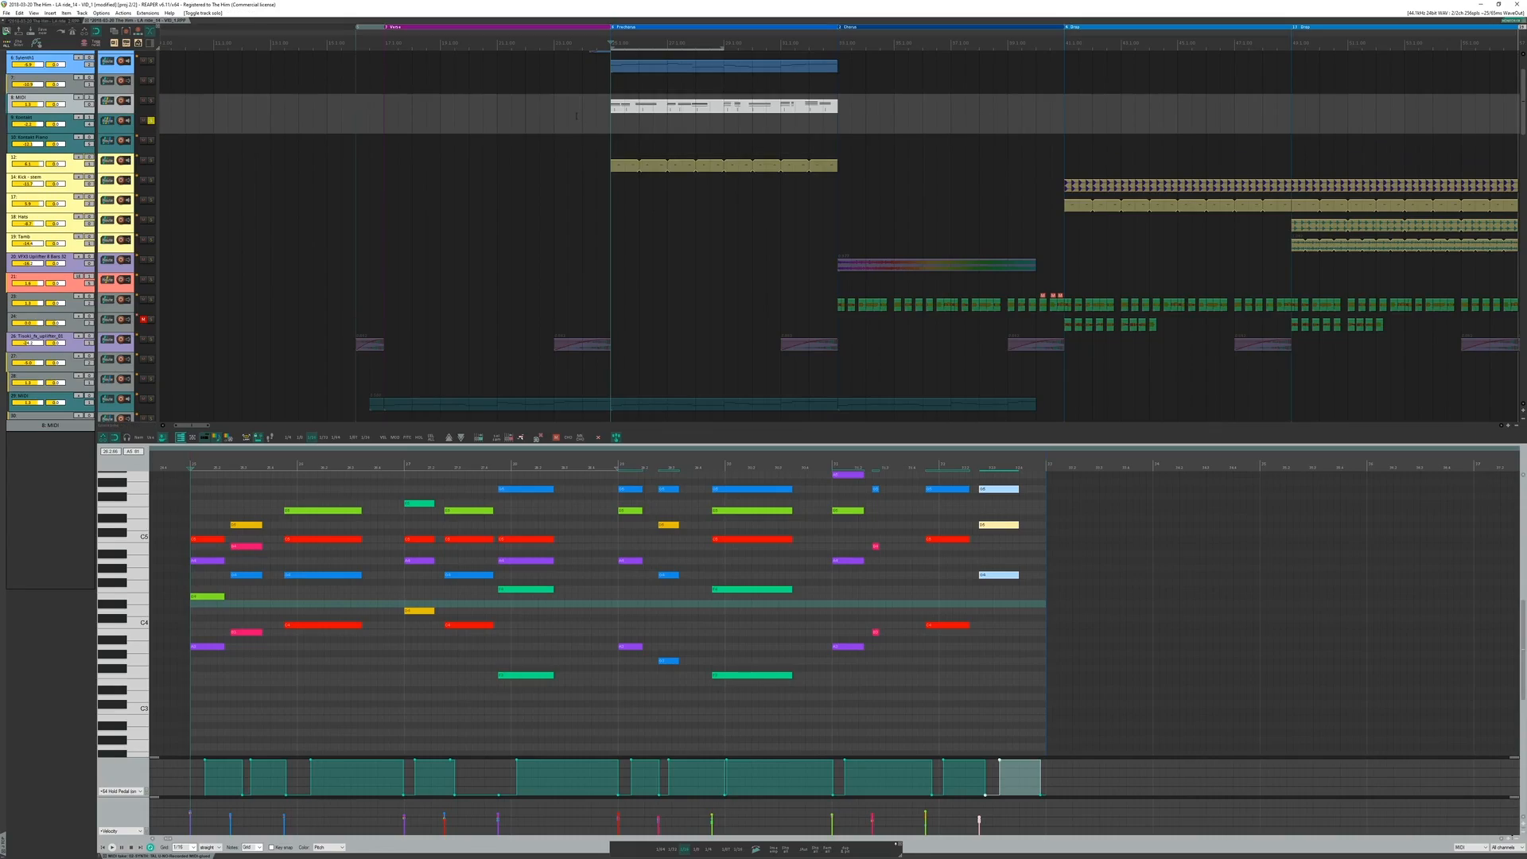
left_click(612, 129)
key("space")
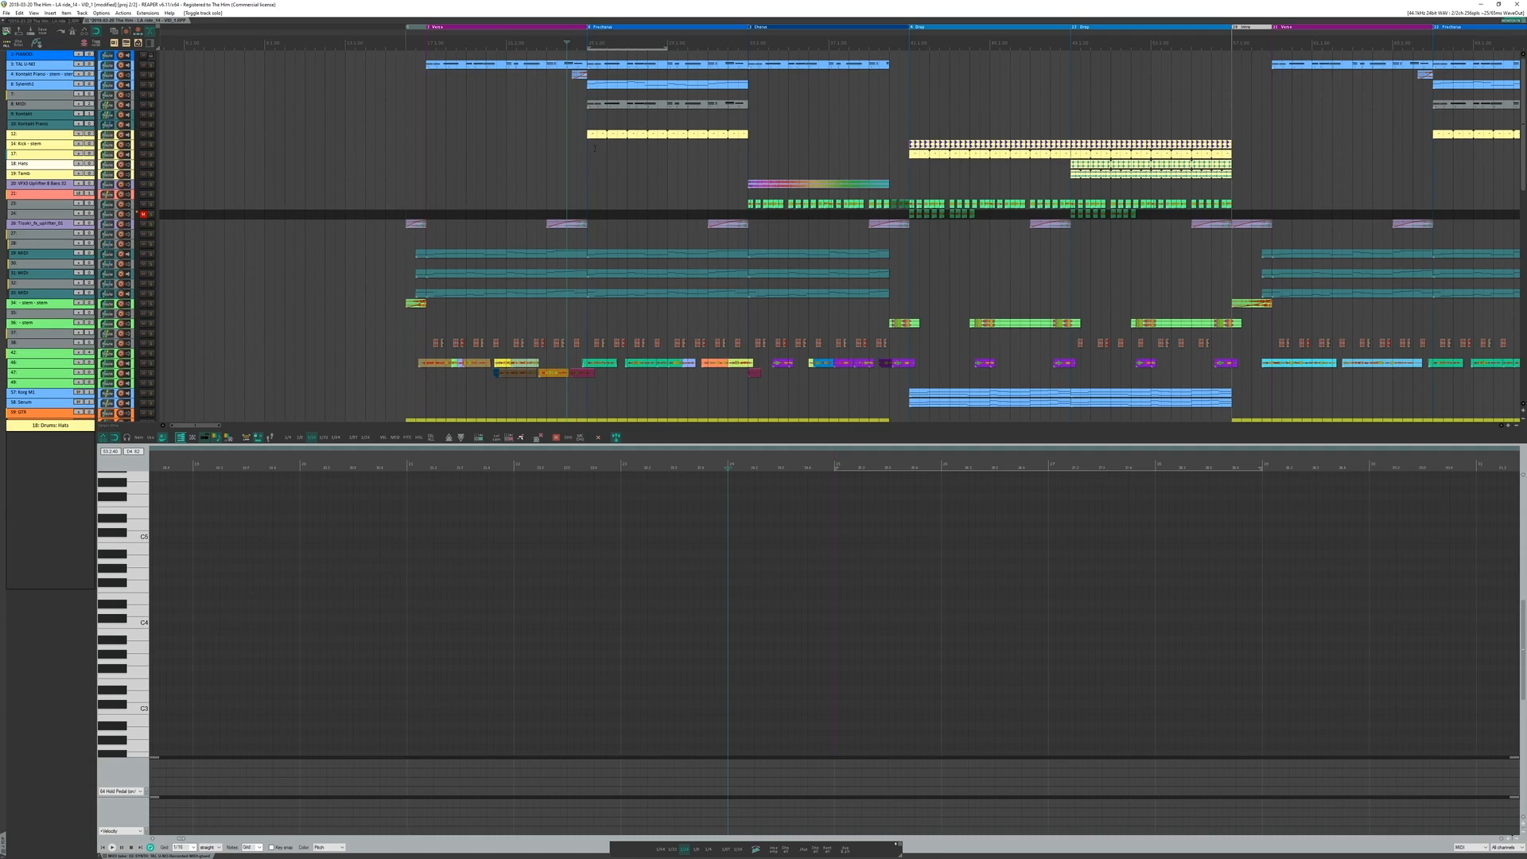
Step: Play the prechorus drum item in solo again, then restore the full mix
left_click(610, 134)
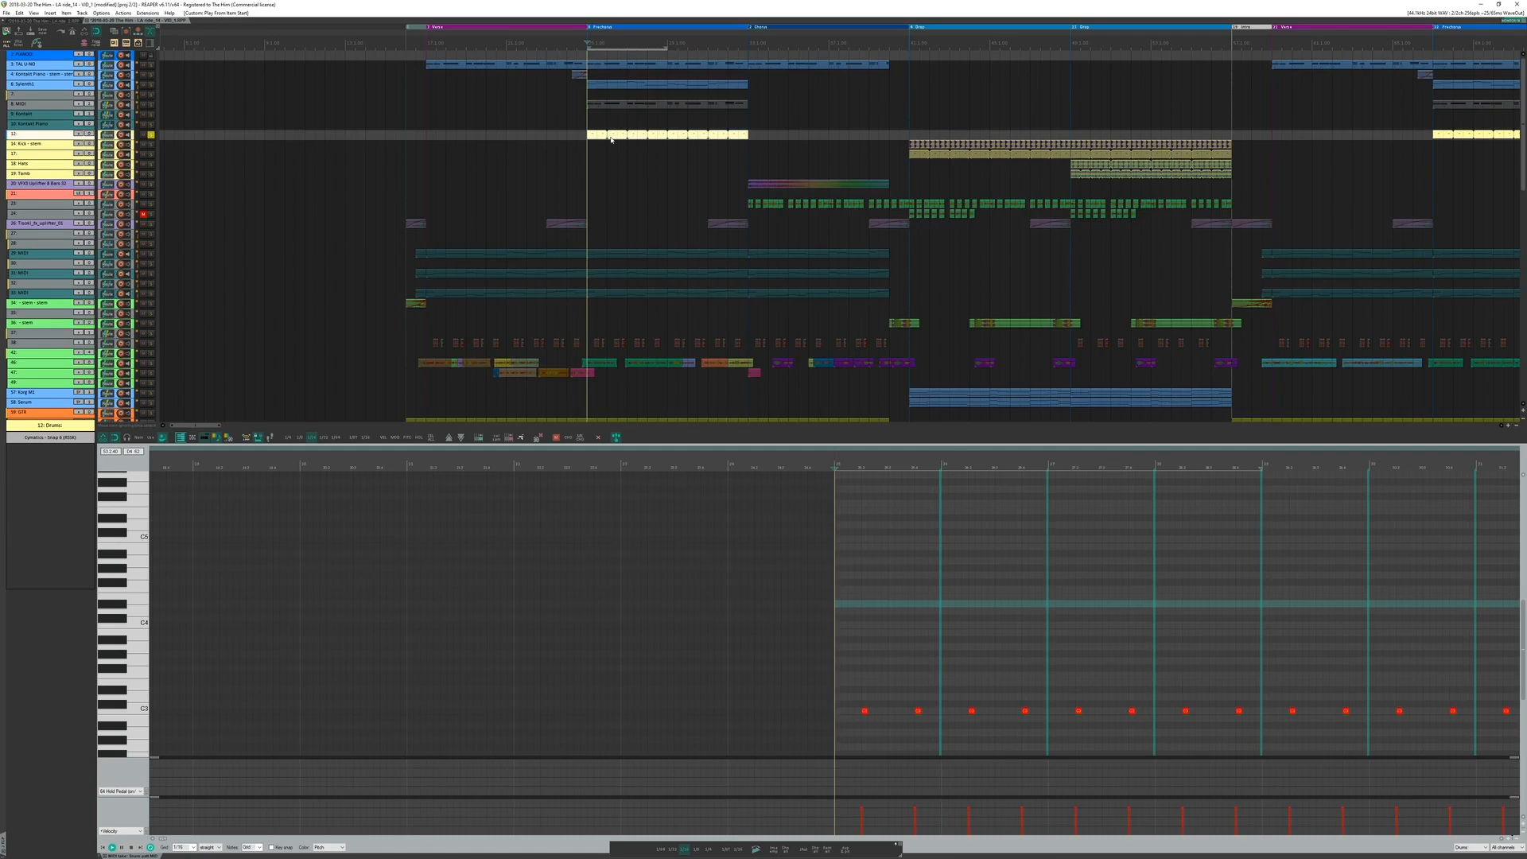
key("s")
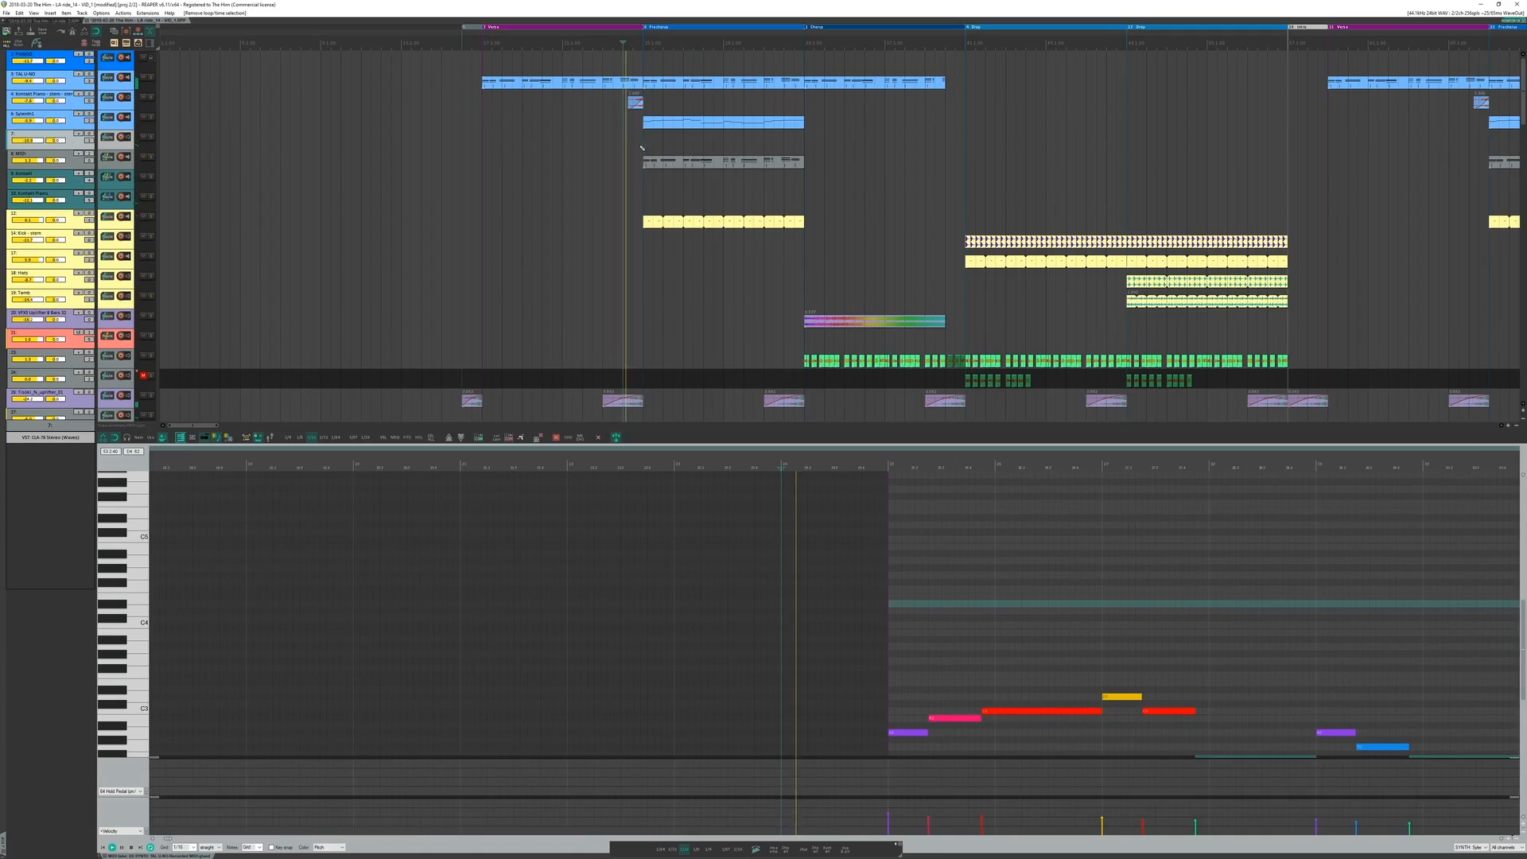
Step: Set a loop selection over the opening bars of the chorus, above the piano and synth tracks
scroll(643, 148, "up", 3)
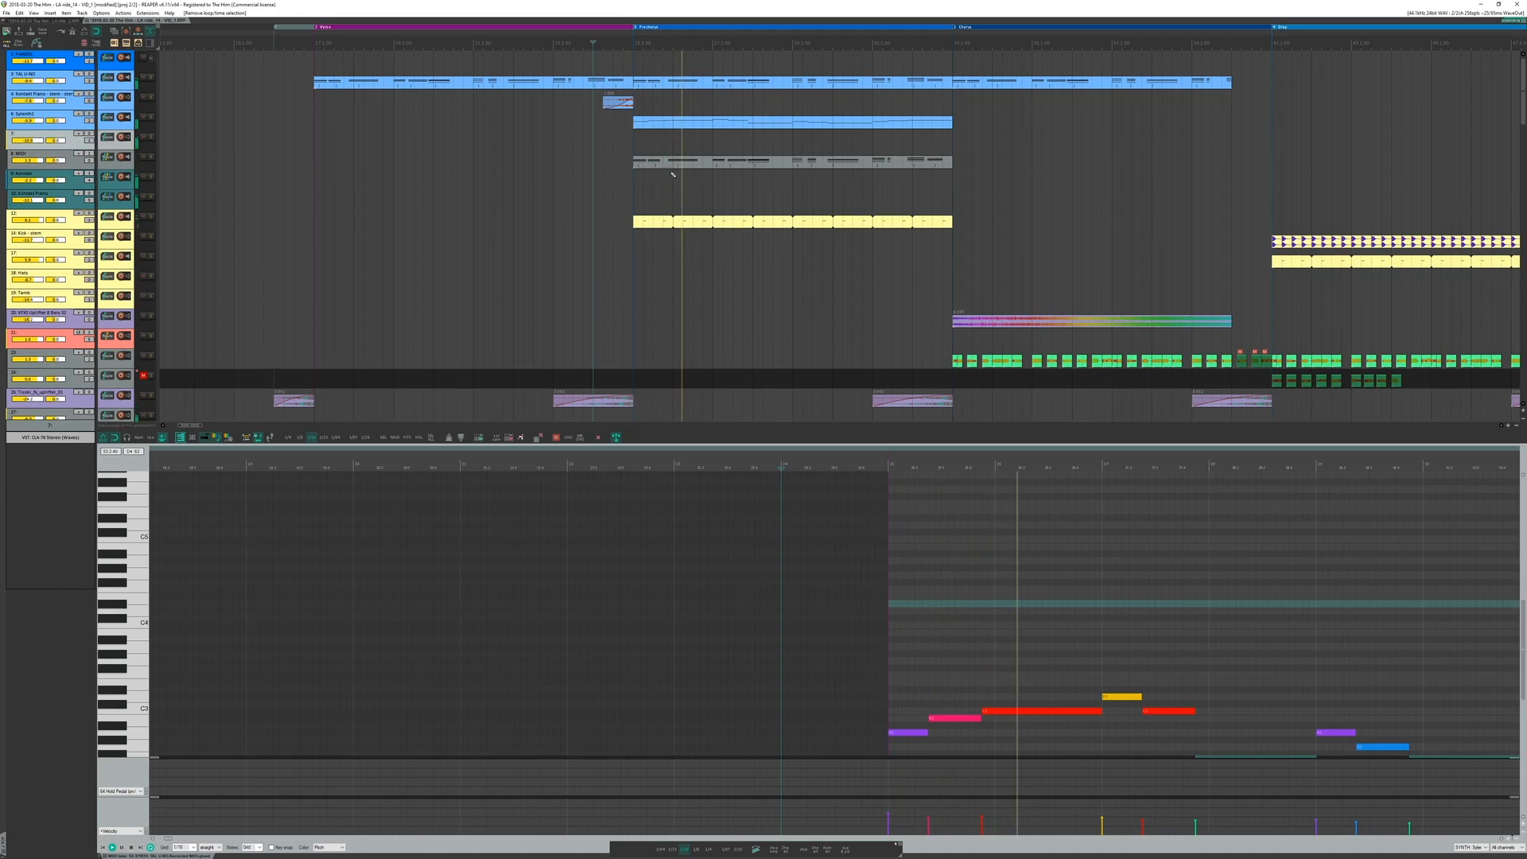
scroll(686, 147, "down", 5)
scroll(689, 143, "down", 3)
scroll(685, 191, "down", 5)
scroll(682, 214, "down", 2)
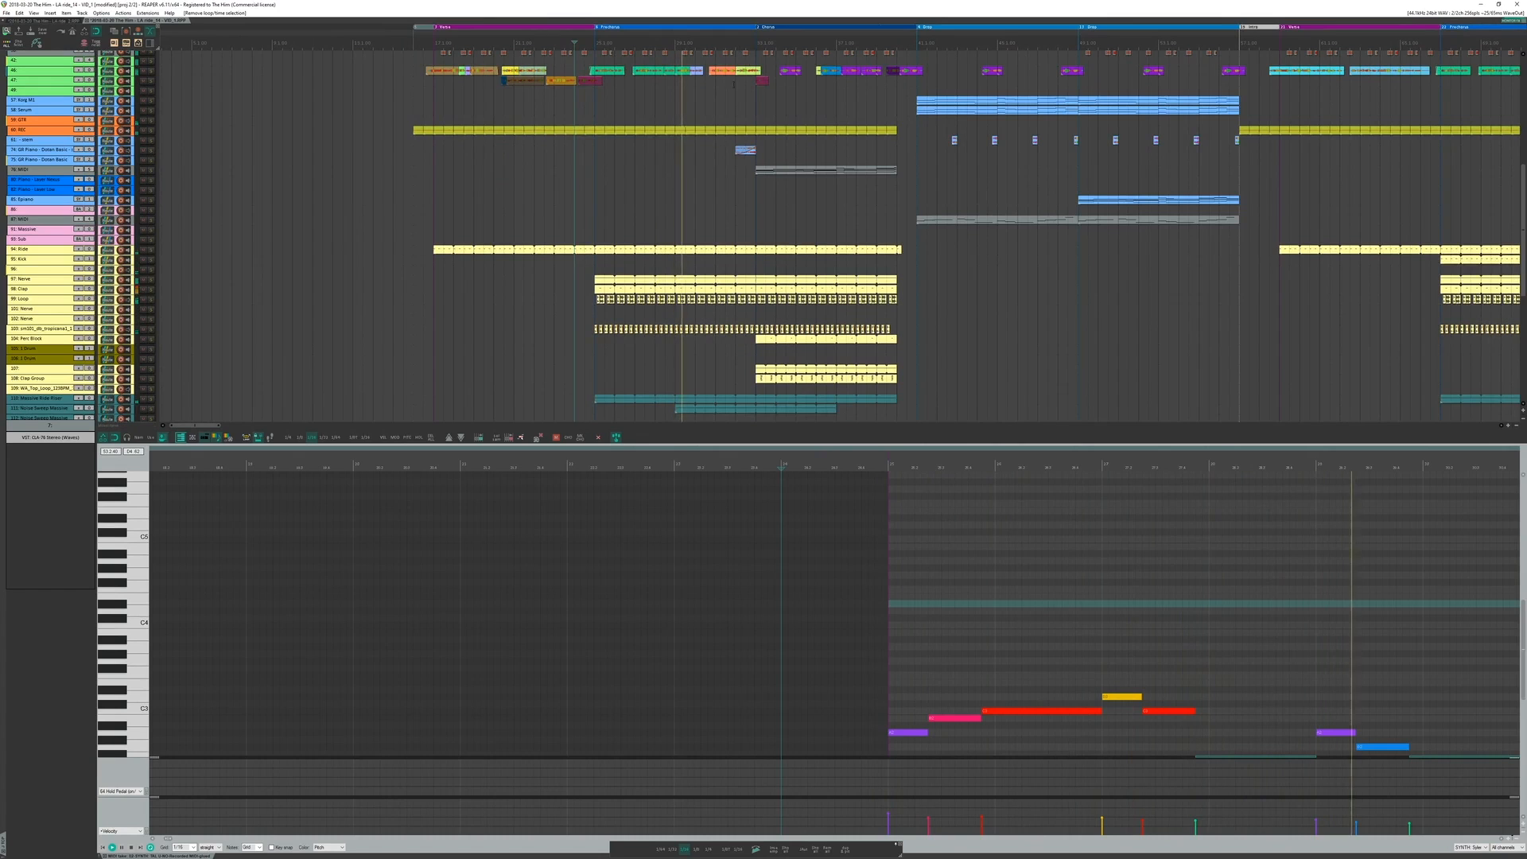
scroll(772, 176, "up", 3)
left_click_drag(768, 199, 733, 275)
scroll(757, 236, "up", 3)
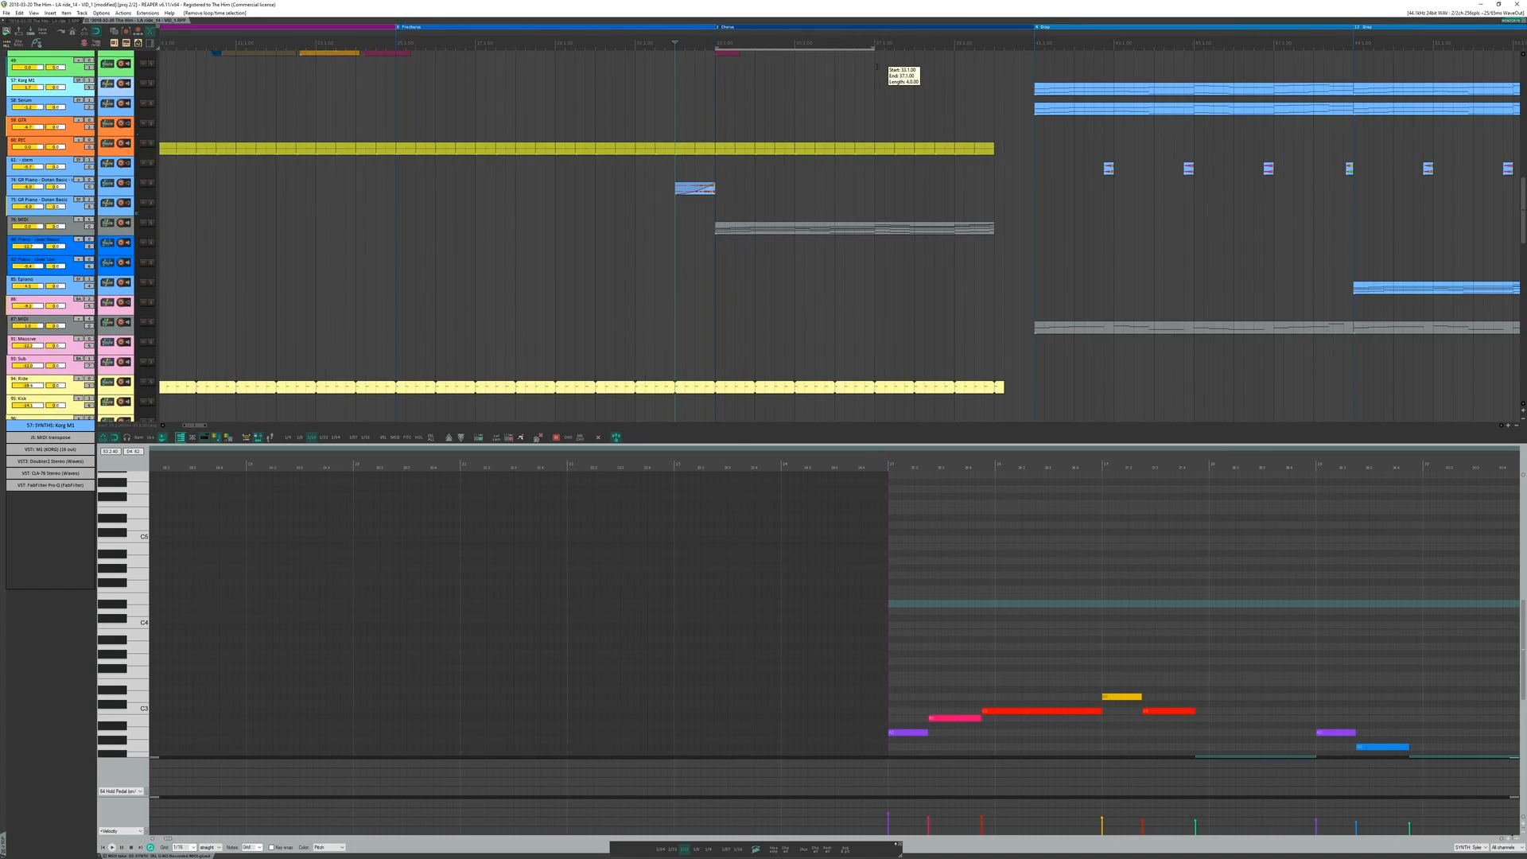
Step: Open the chorus's grey MIDI item in the MIDI editor and place the edit cursor at the chorus start
left_click(761, 231)
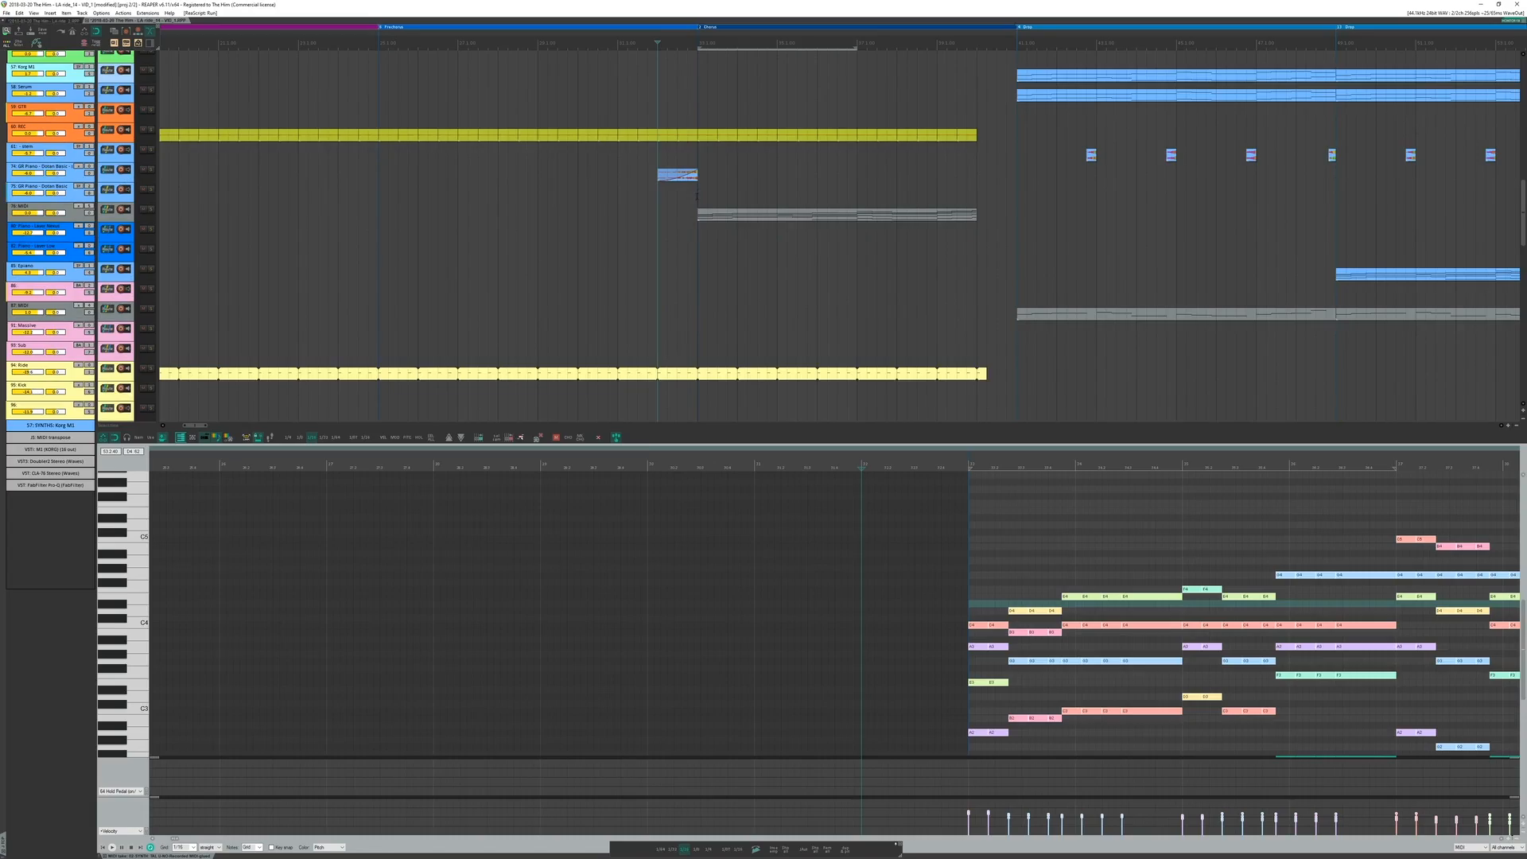
left_click(698, 194)
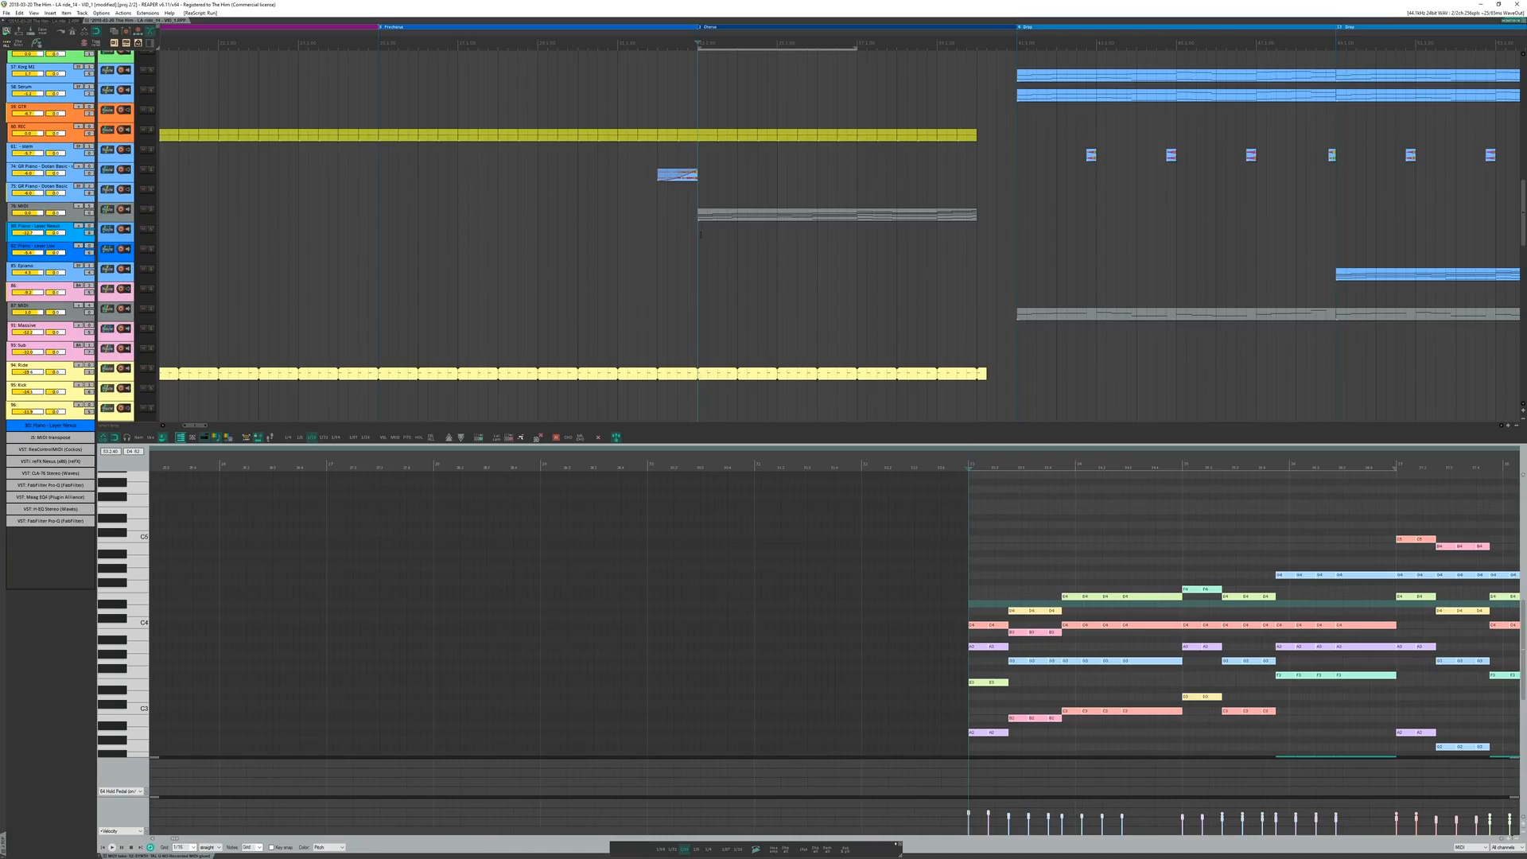
Step: Compare the effect chains of the two piano layer tracks beneath the chorus MIDI track
left_click(122, 261)
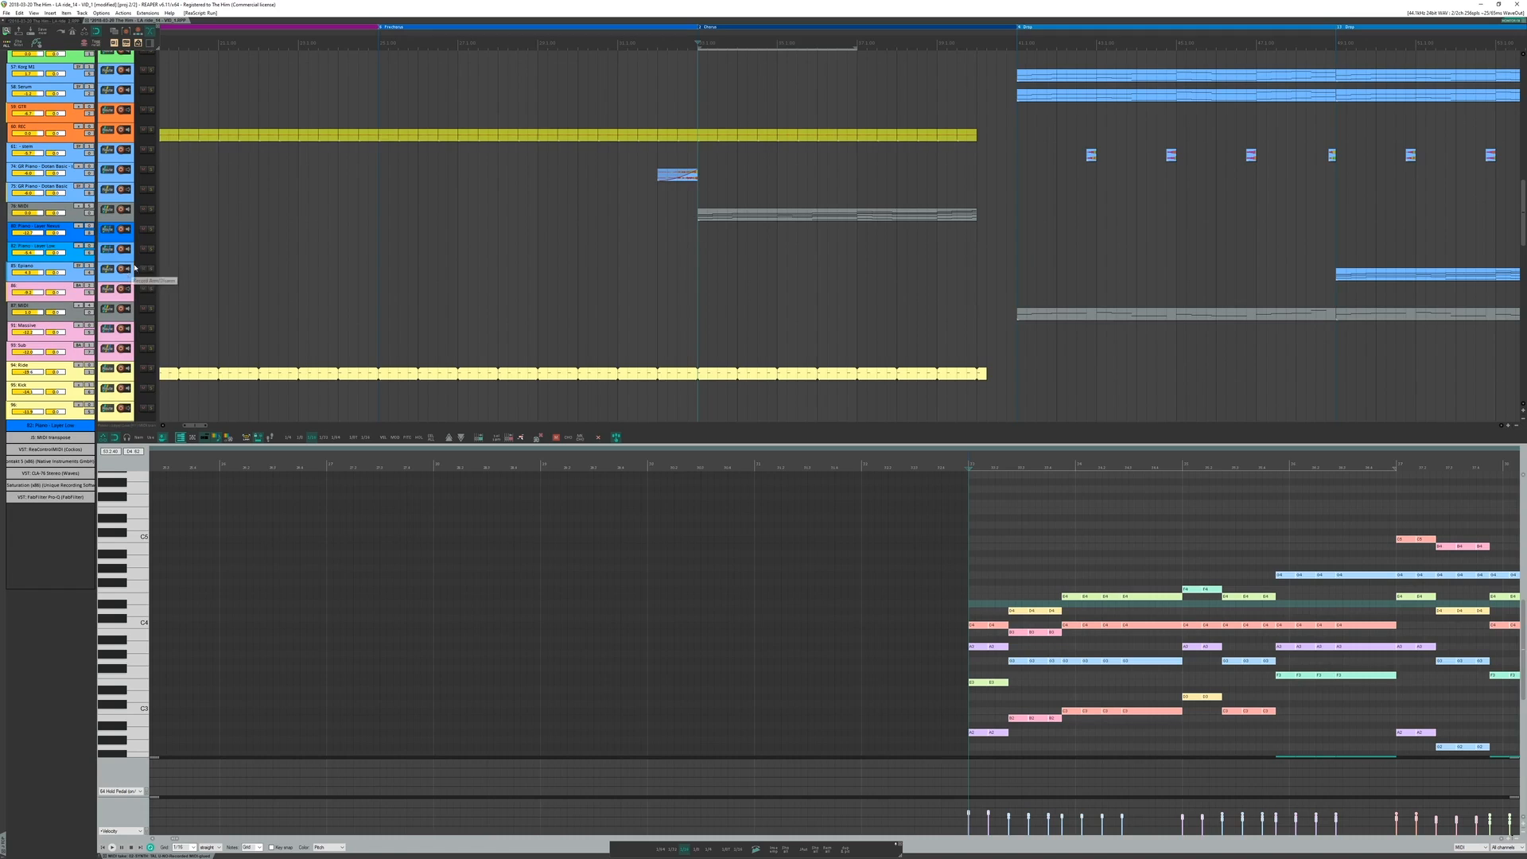
left_click(122, 239)
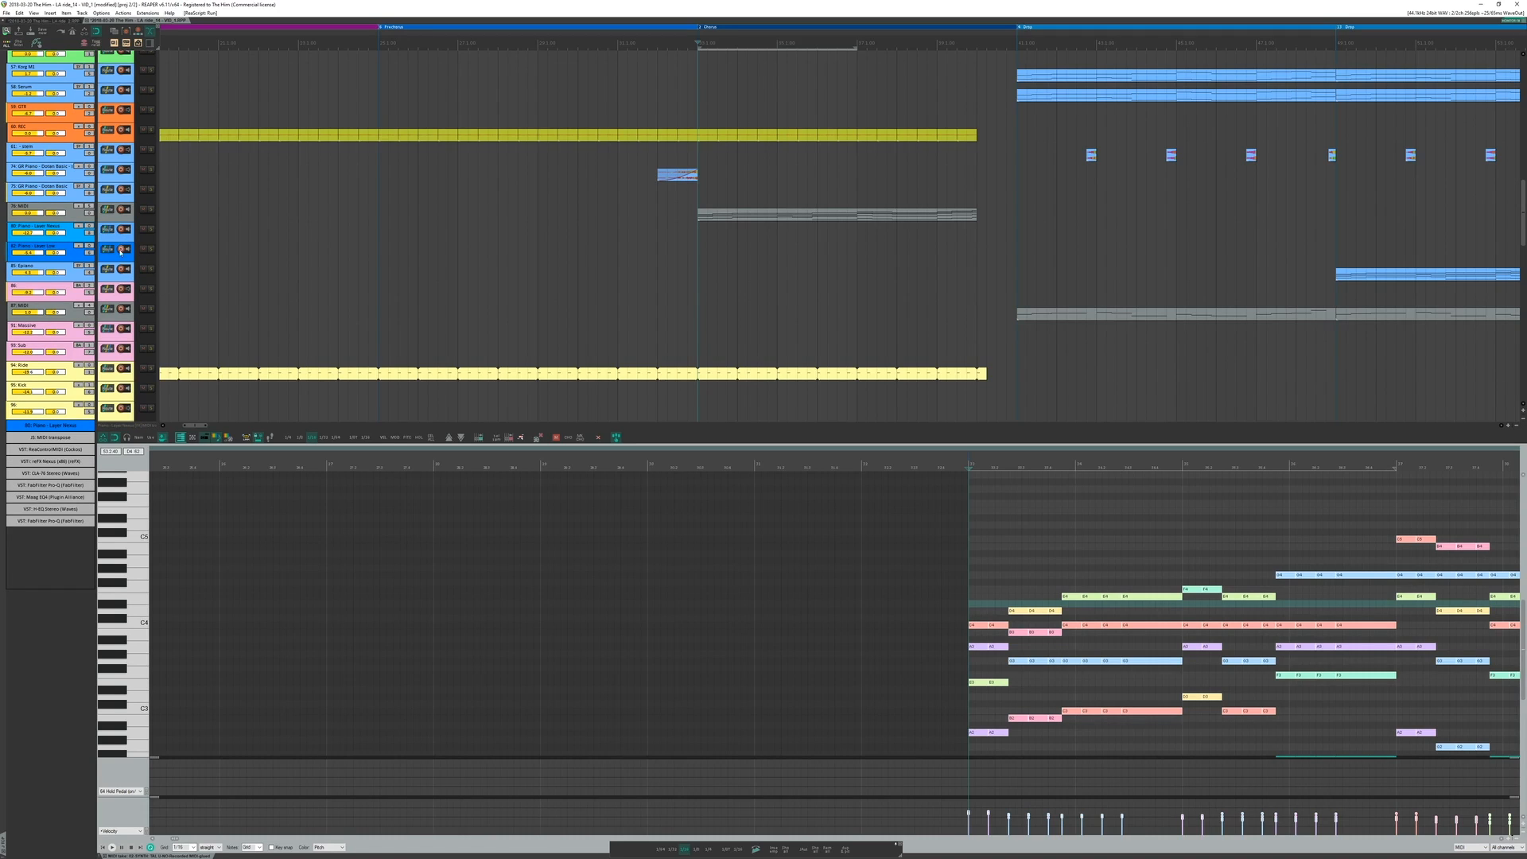
left_click(121, 261)
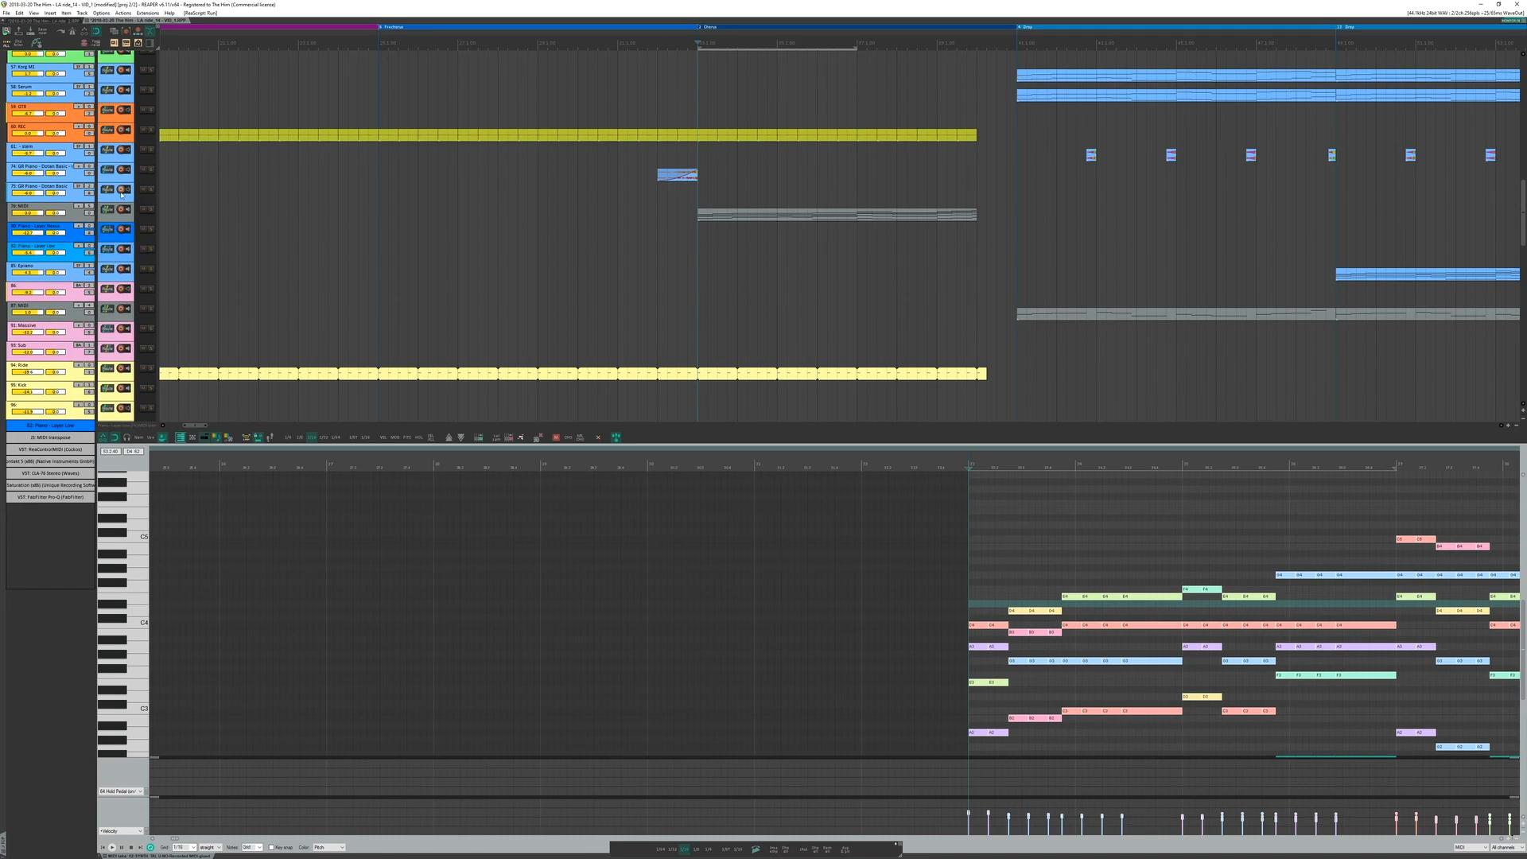
left_click(121, 238)
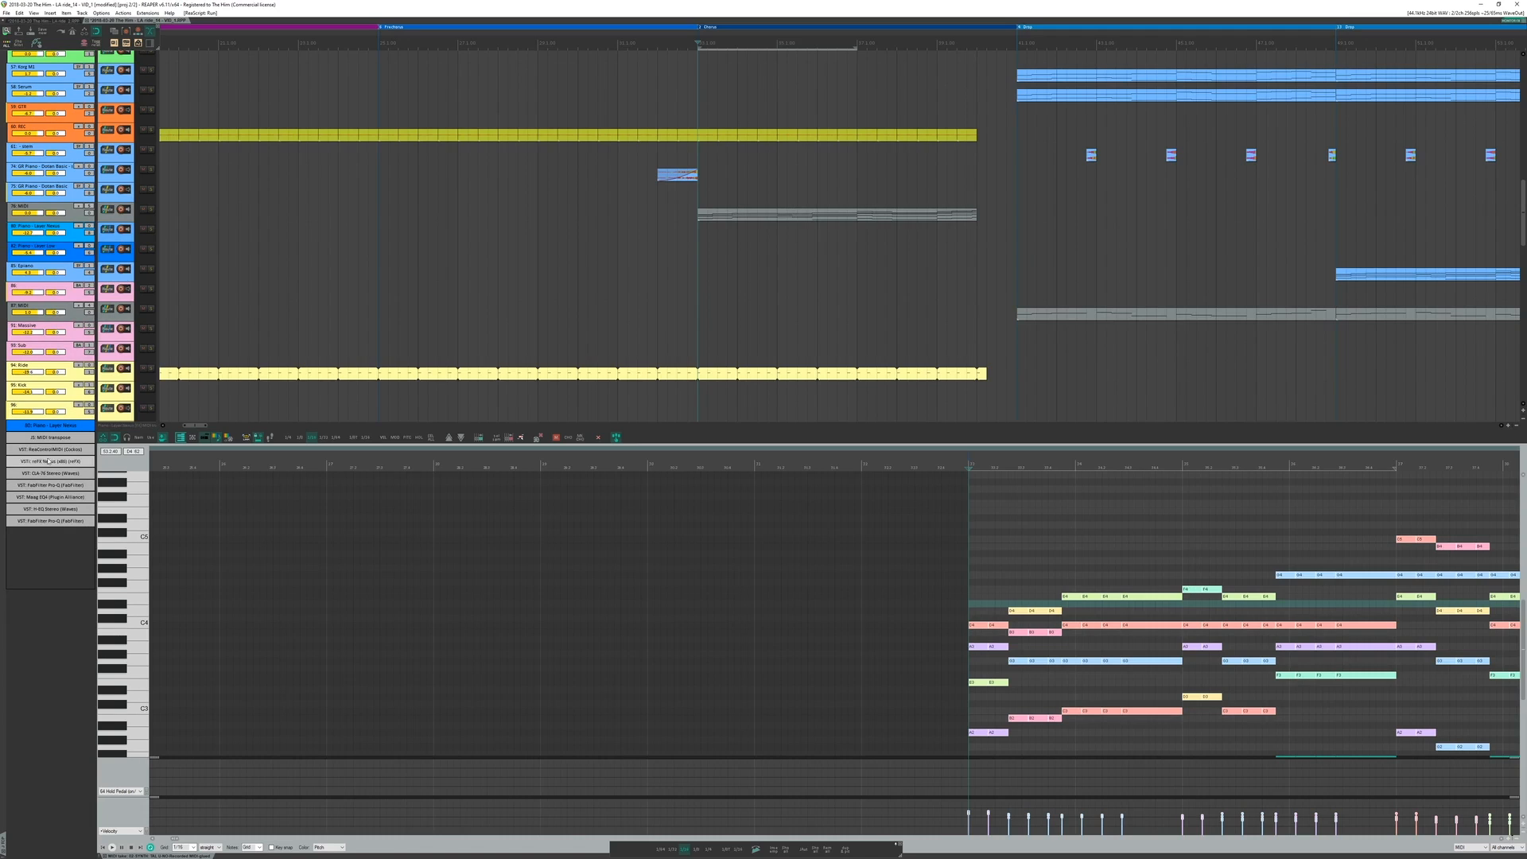
Step: Solo the piano folder that holds the chorus MIDI item and play the loop from the chorus start
key("space")
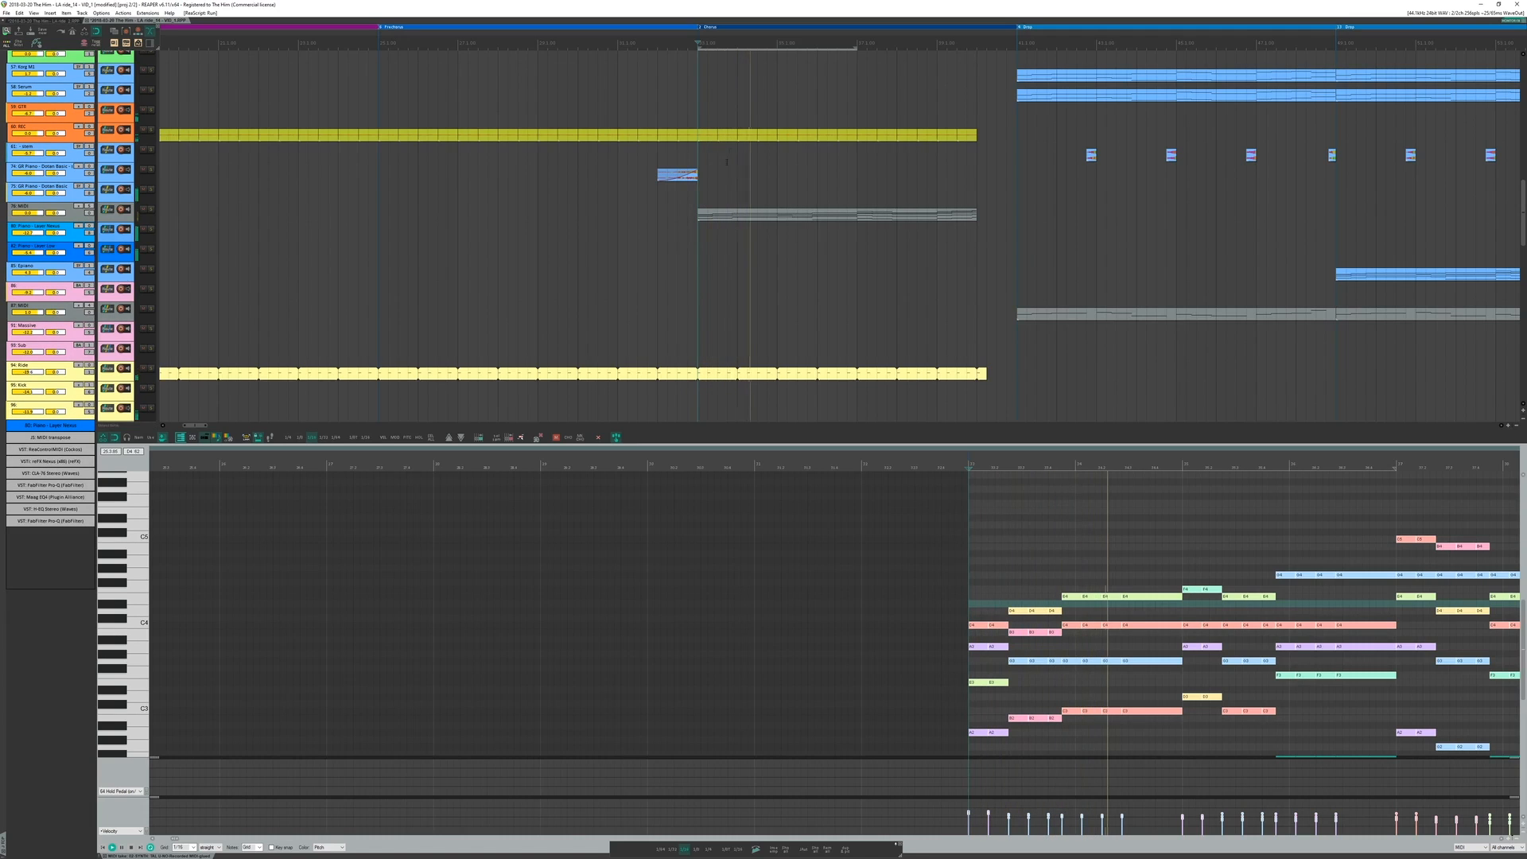
key("s")
scroll(704, 198, "up", 2)
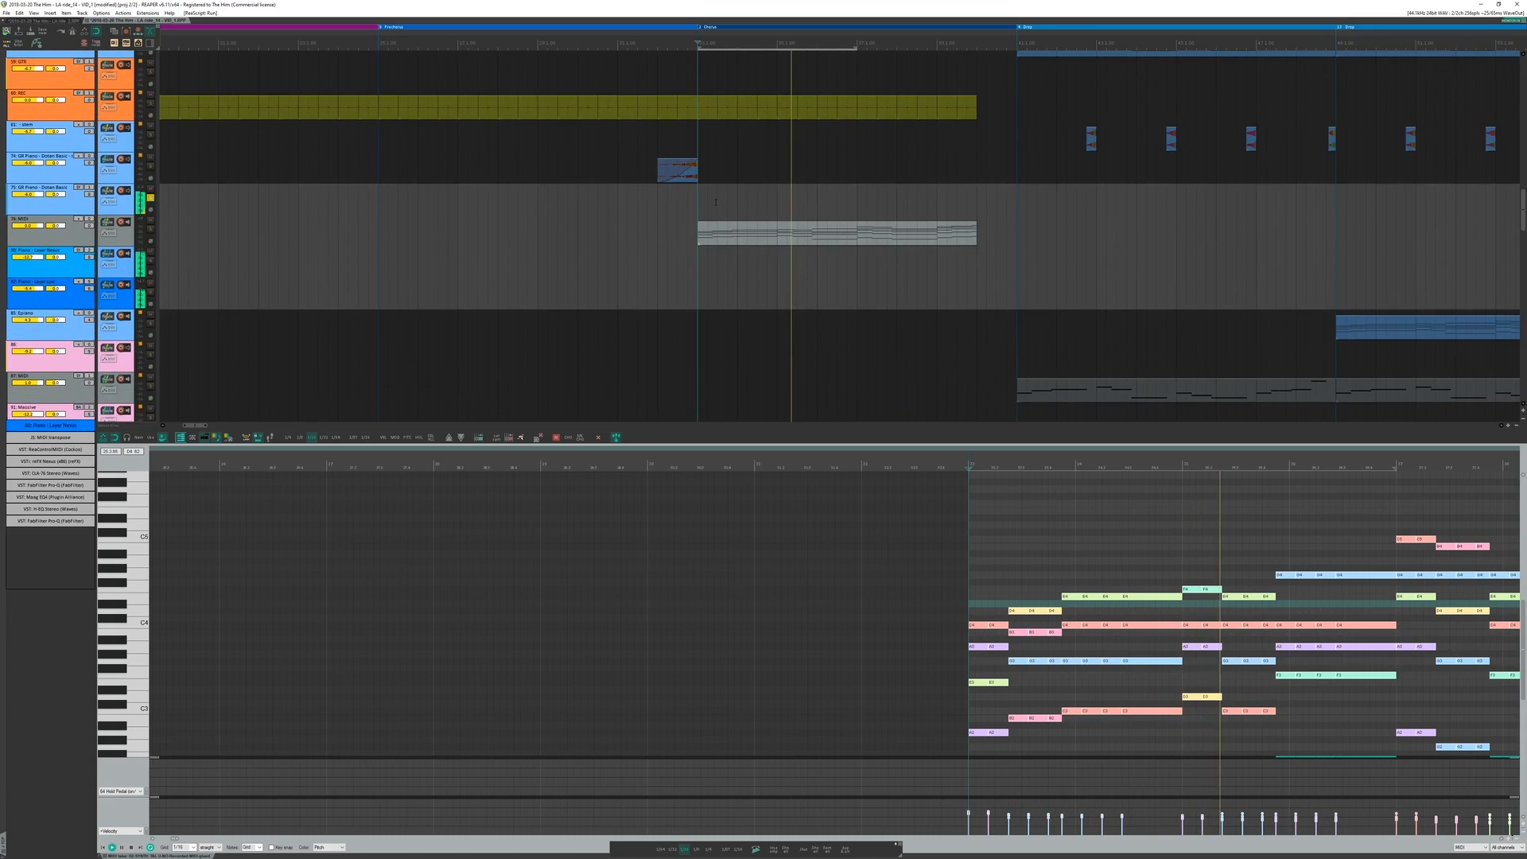
left_click(704, 203)
key("space")
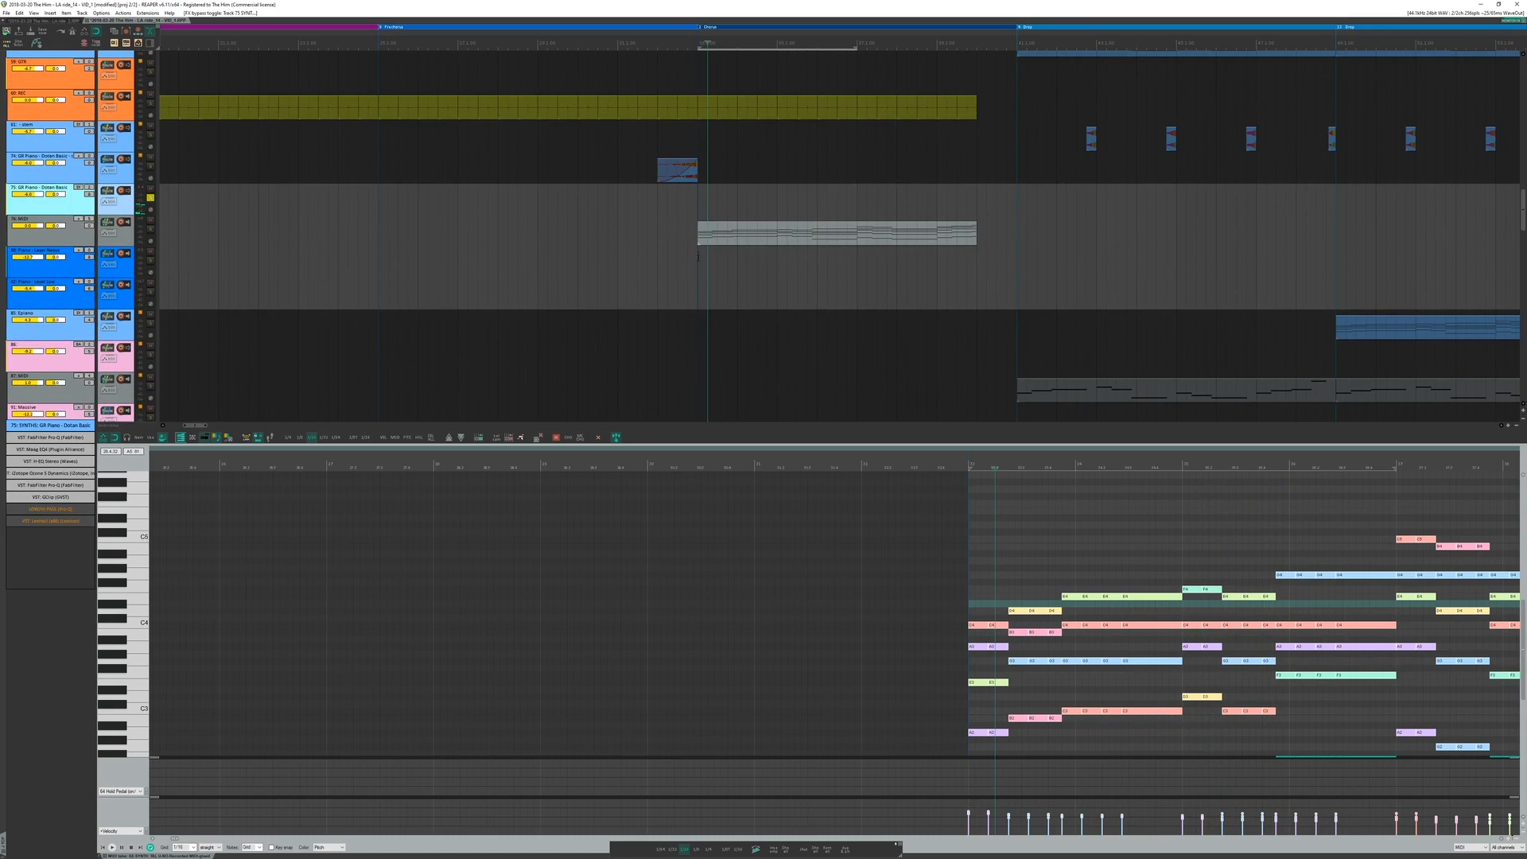
key("space")
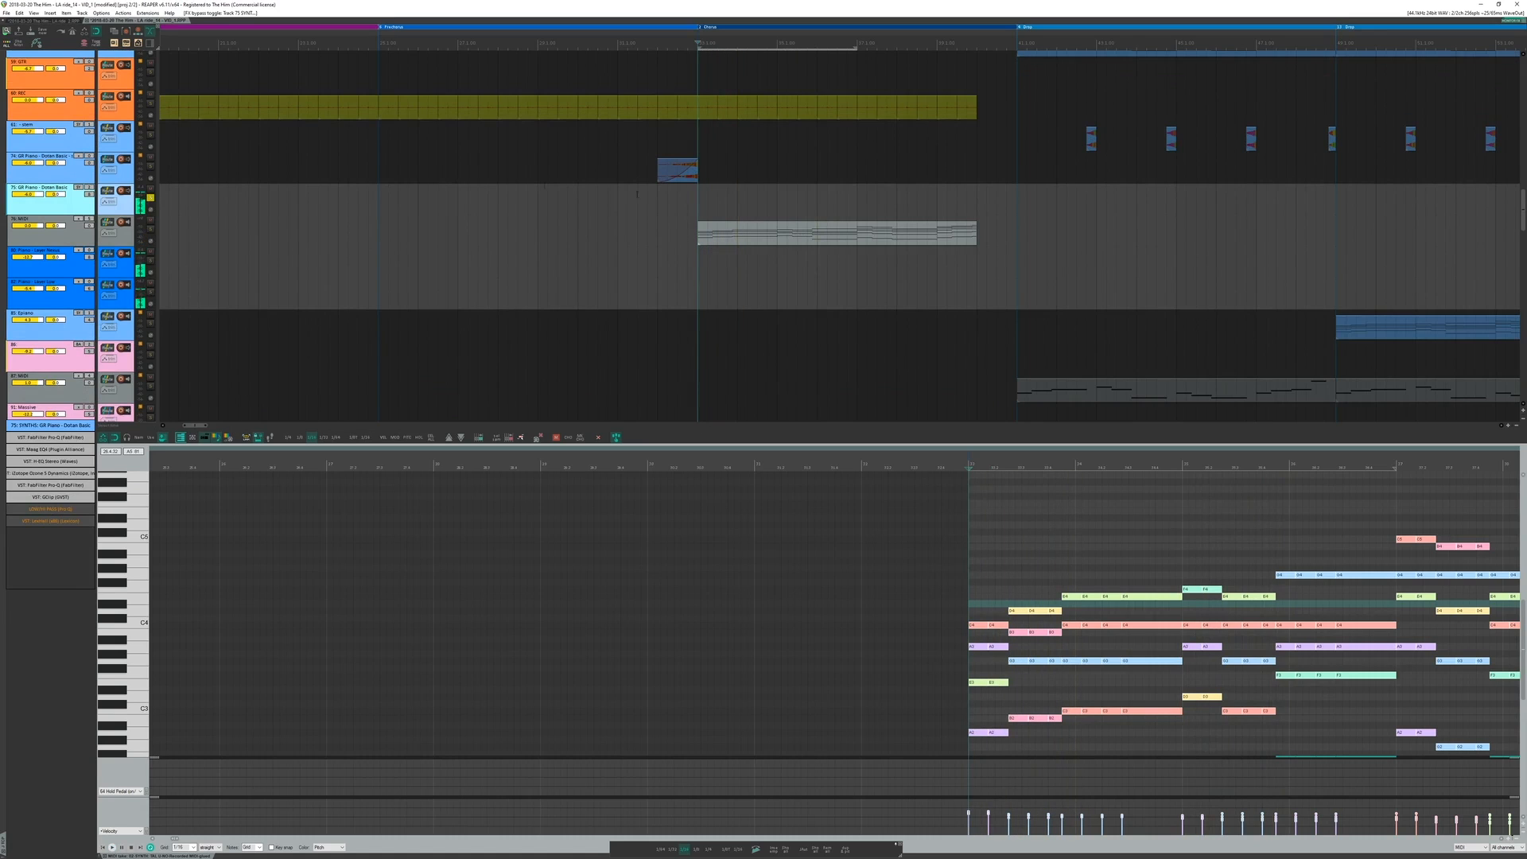
Step: Bypass the audio effects on the piano folder and the Nexus layer, and place the edit cursor at the chorus start
left_click(115, 278)
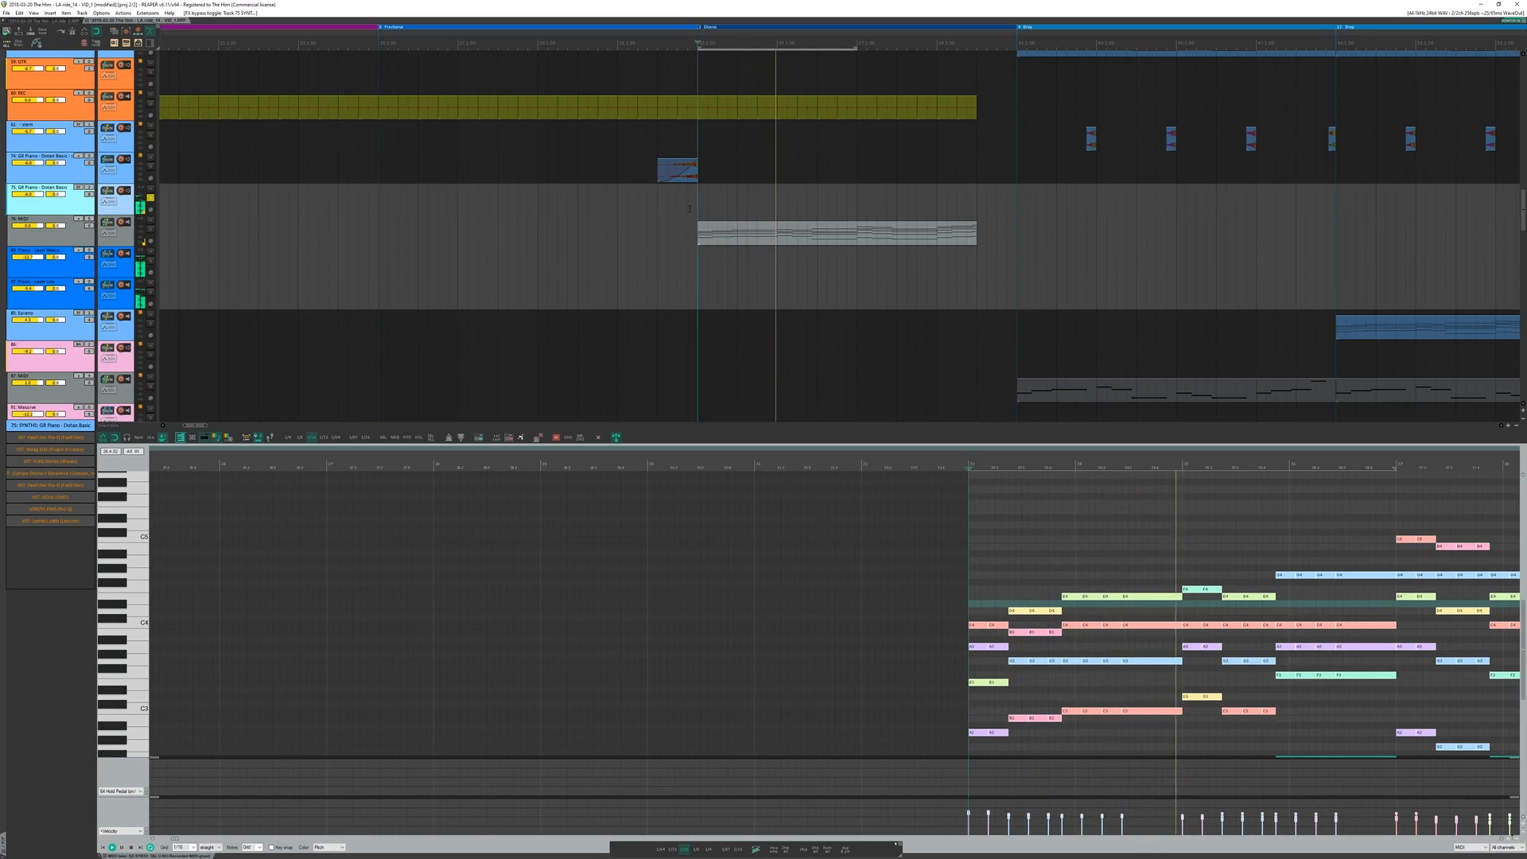
scroll(698, 265, "up", 2)
left_click(700, 260)
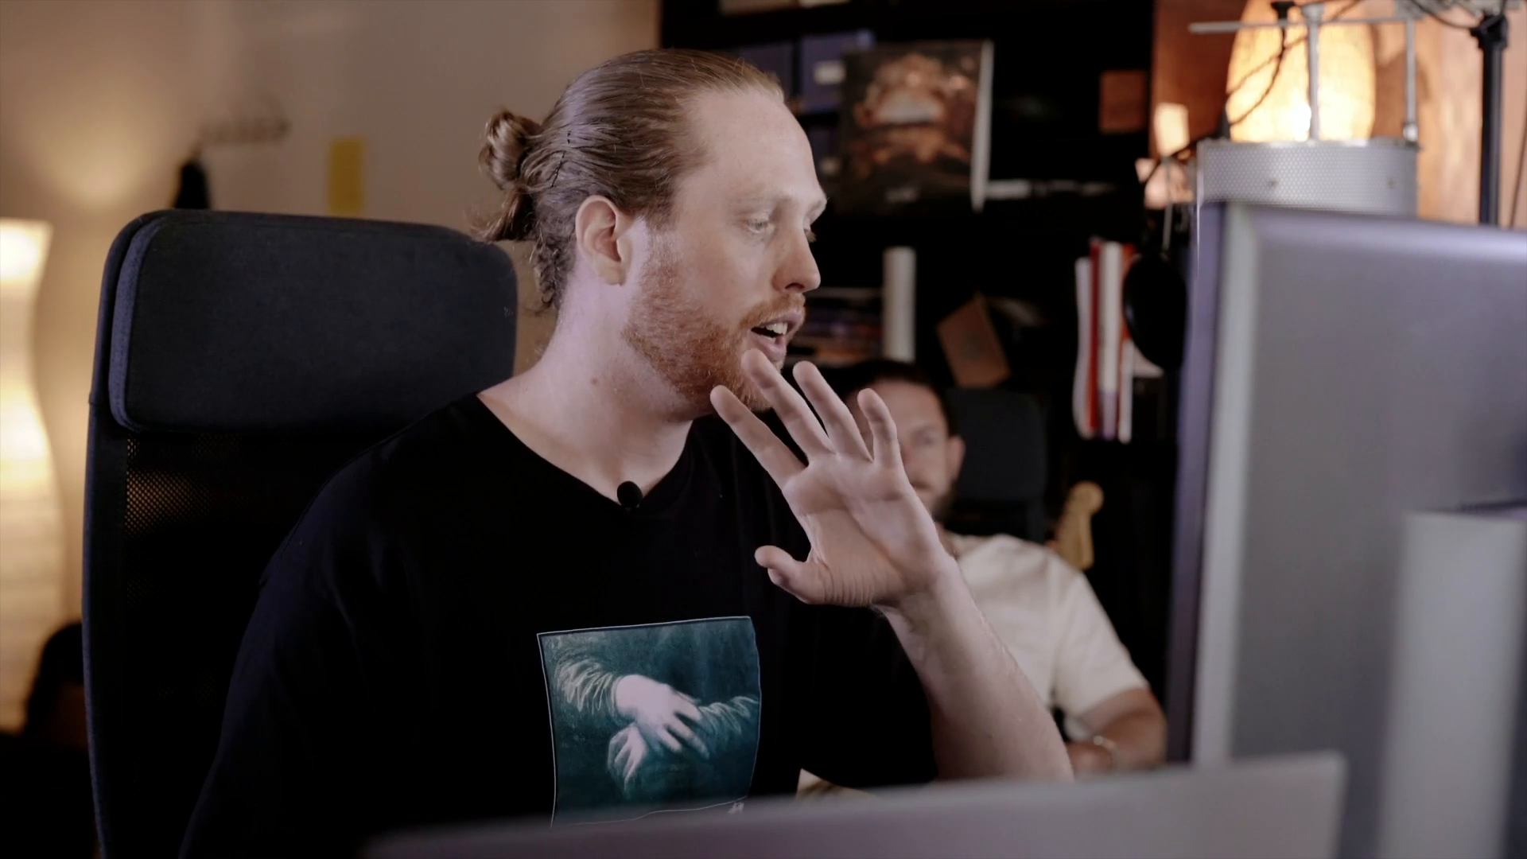
Step: Enable the CLA-76 compressor on the Nexus piano layer, open its window and play the chorus loop
left_click(54, 474, "shift")
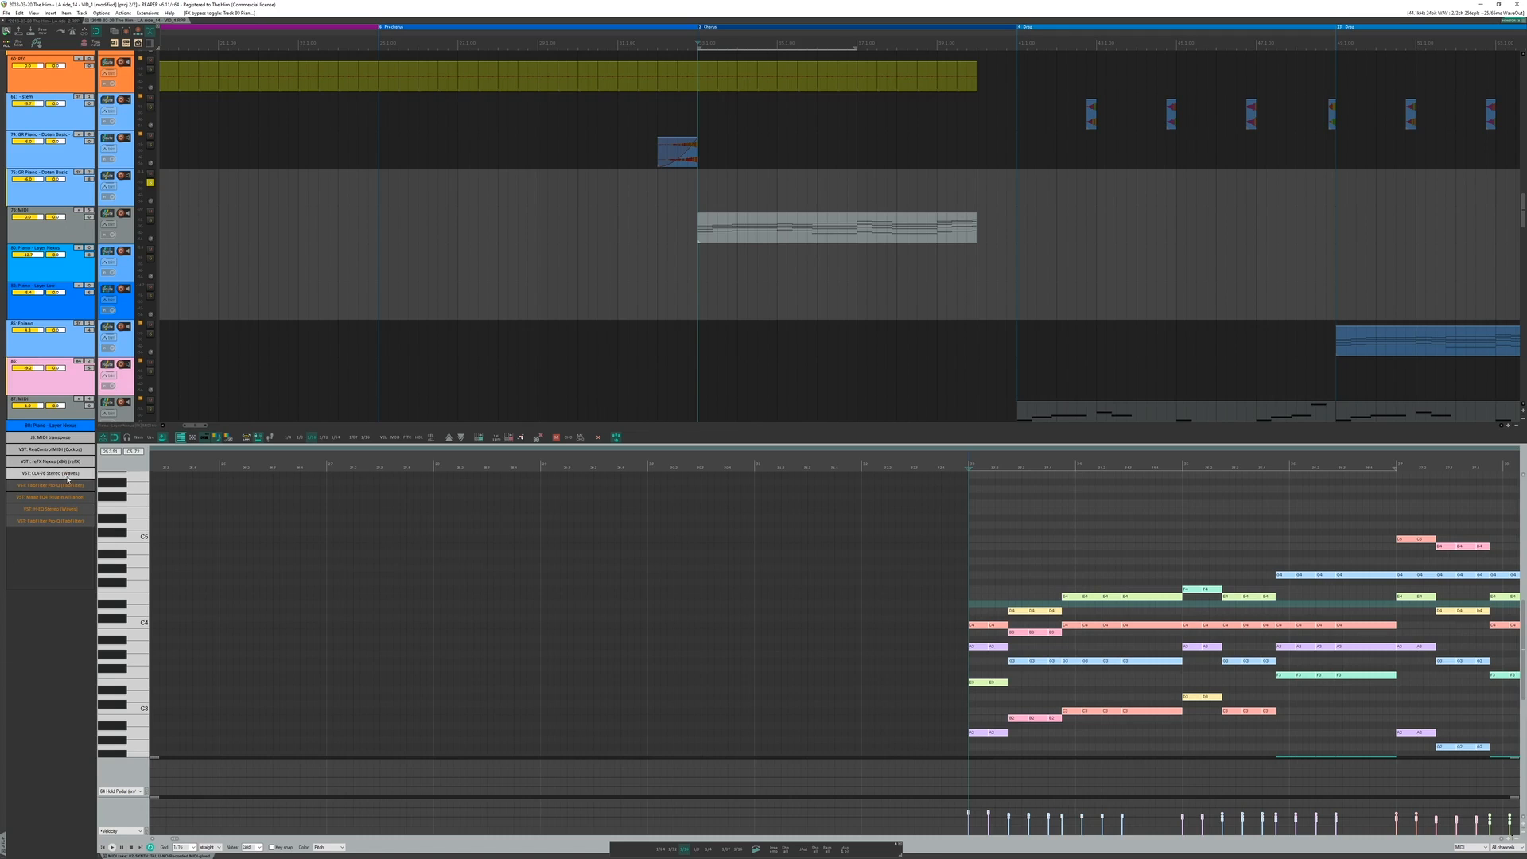
left_click(68, 475)
key("space")
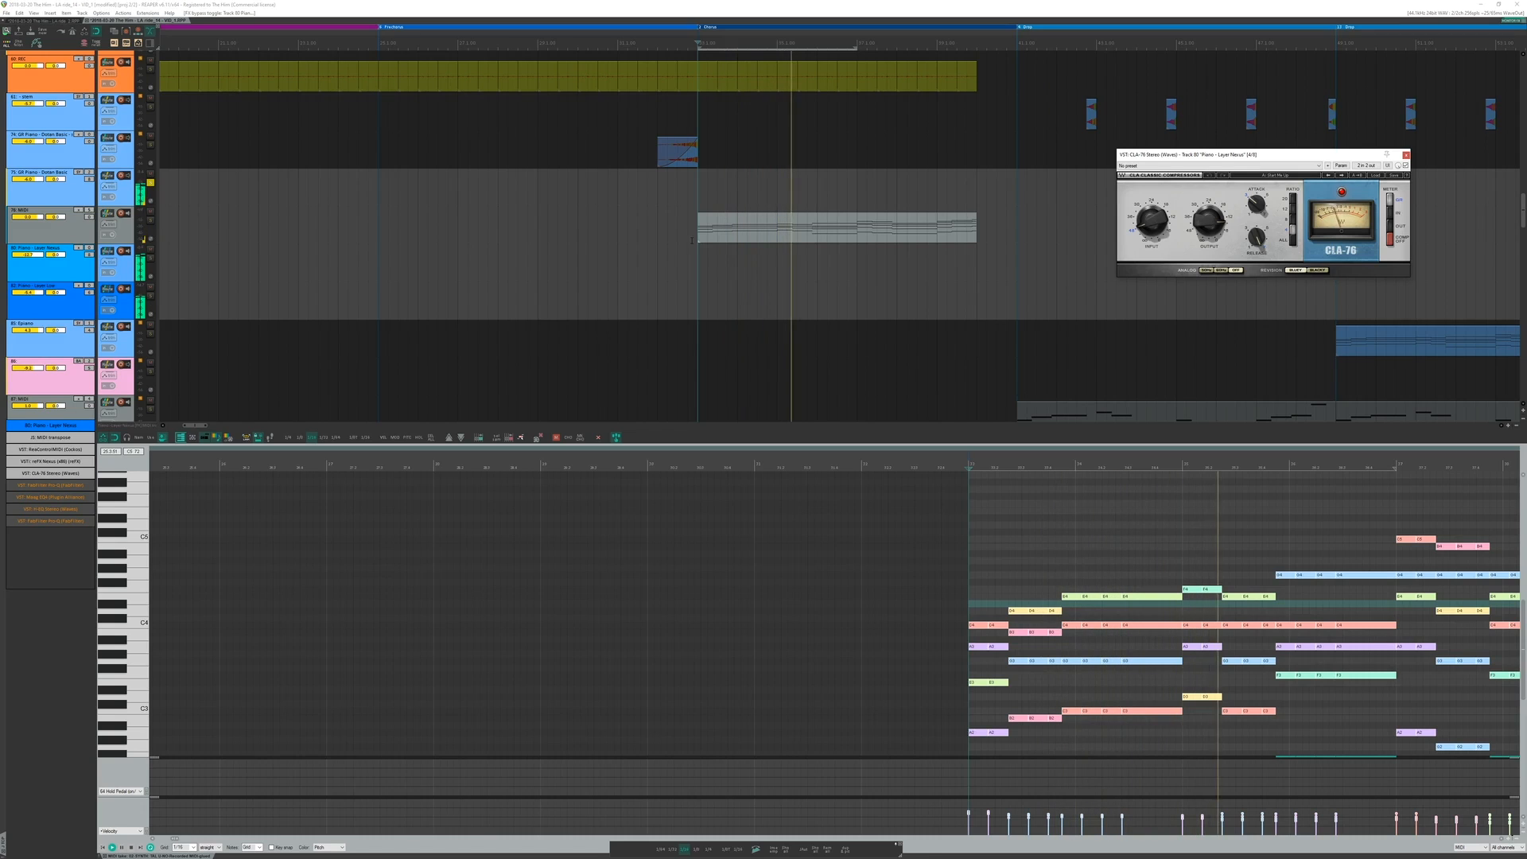
key("space")
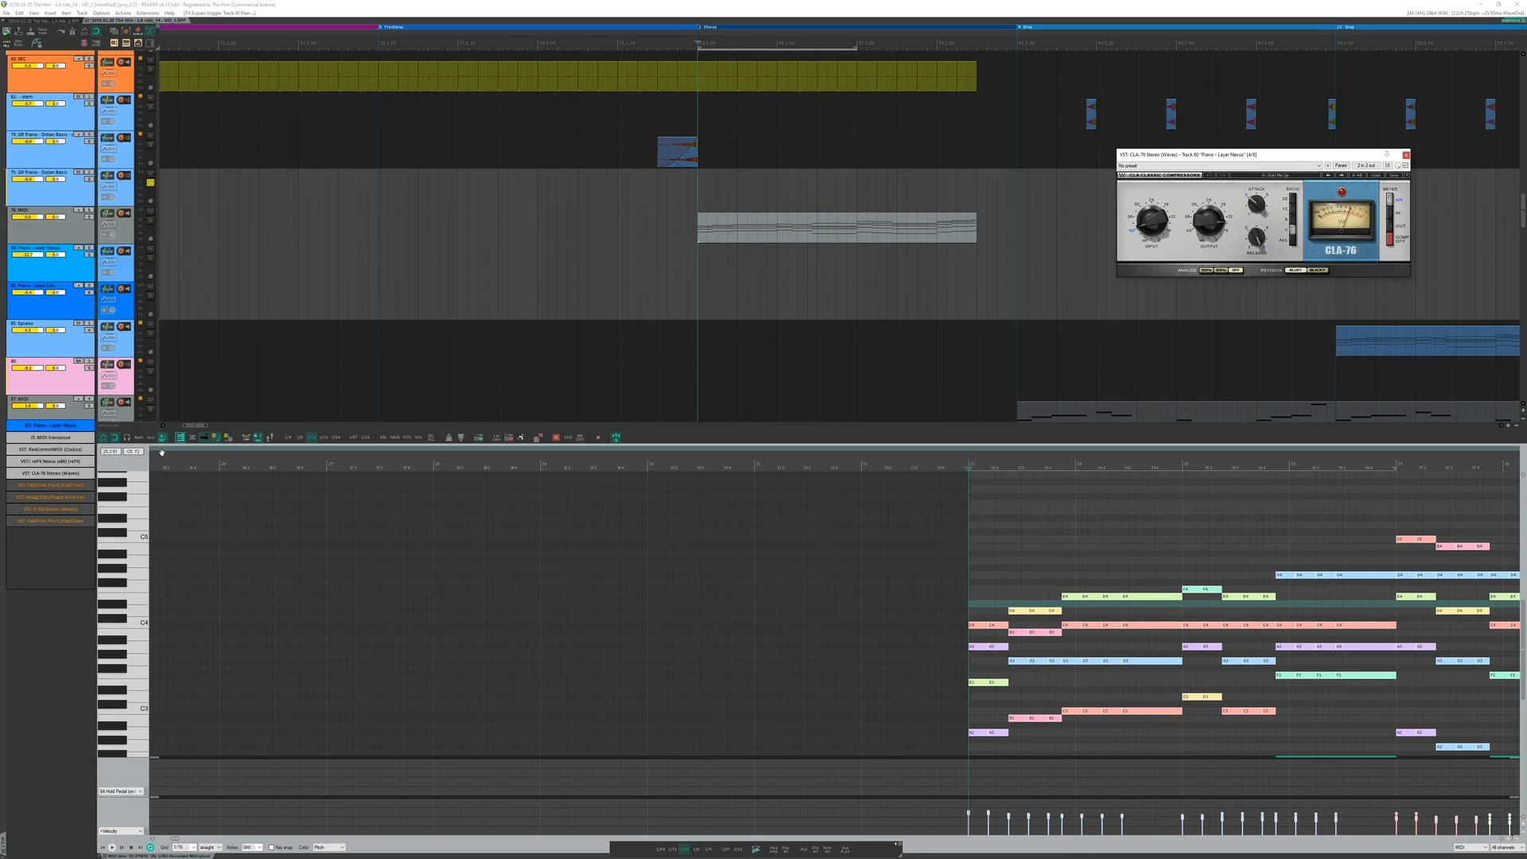
Step: Enable and open the first Pro-Q and the Maag EQ4 on the Nexus piano layer, and play the chorus loop
left_click(38, 487)
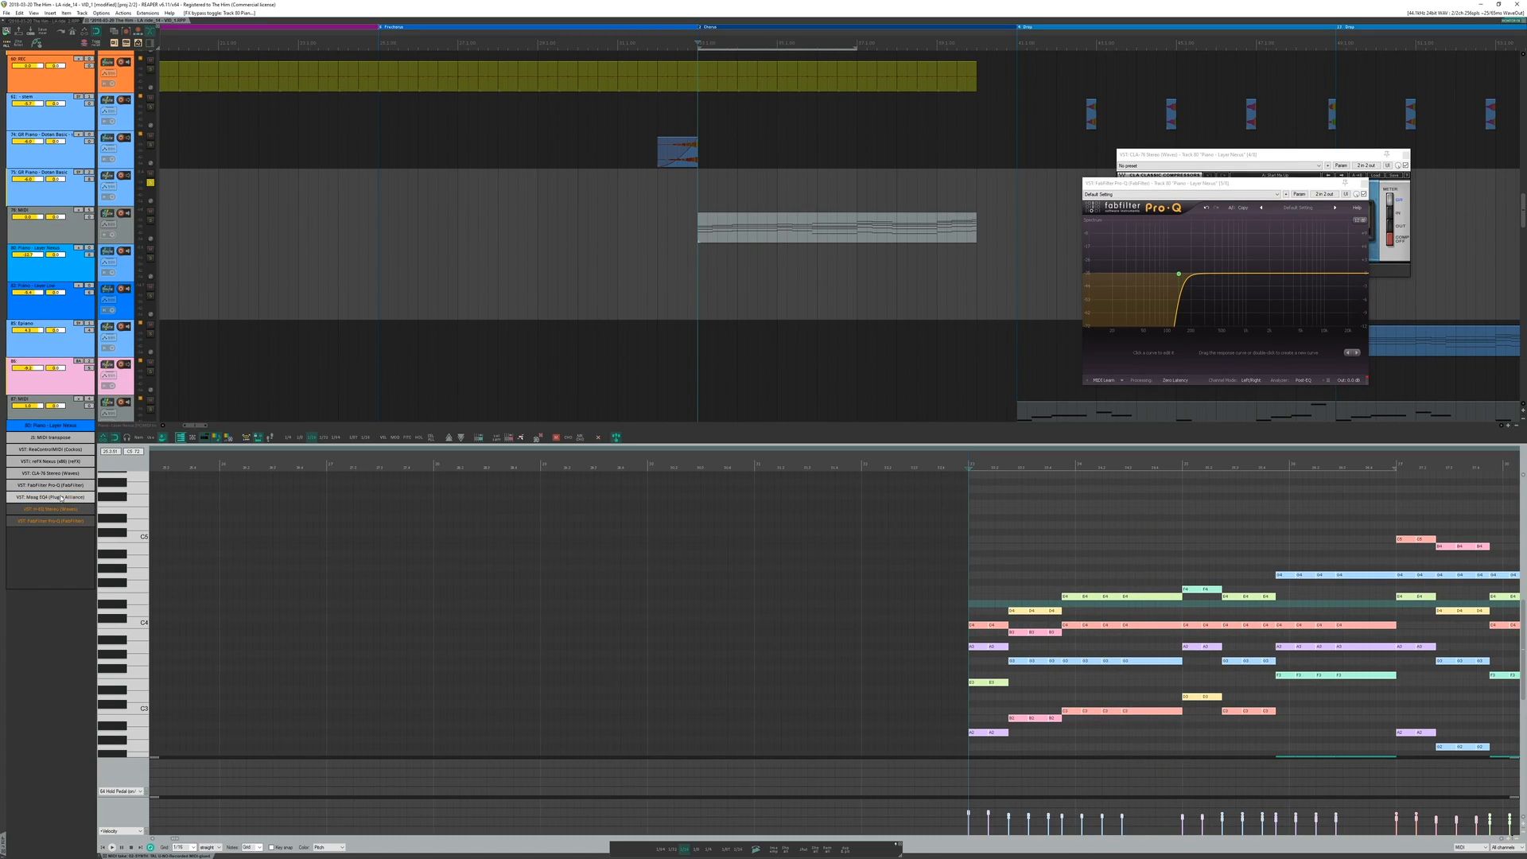
left_click(54, 495)
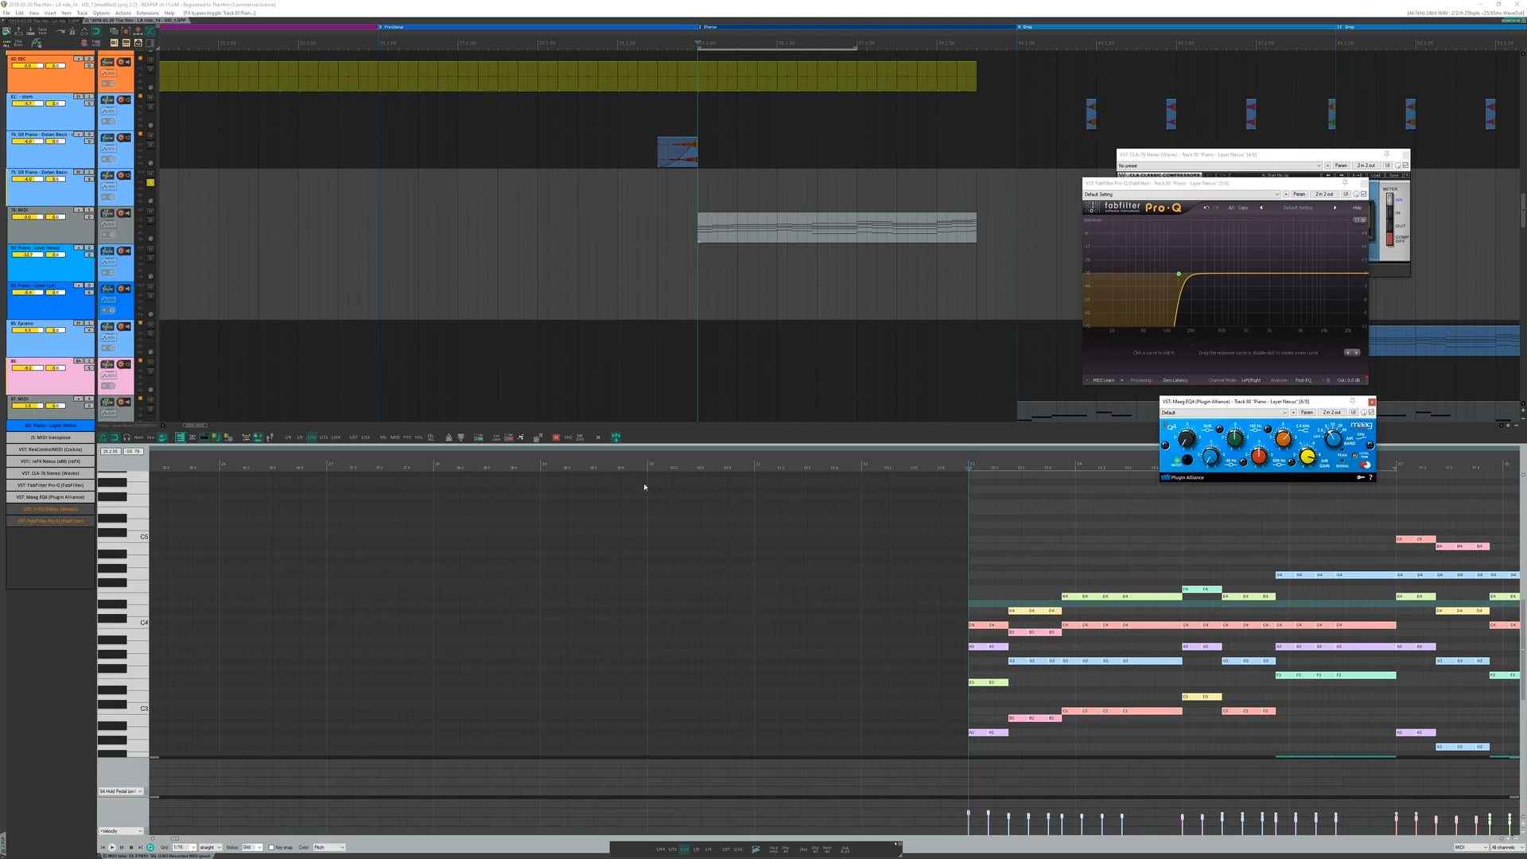
key("space")
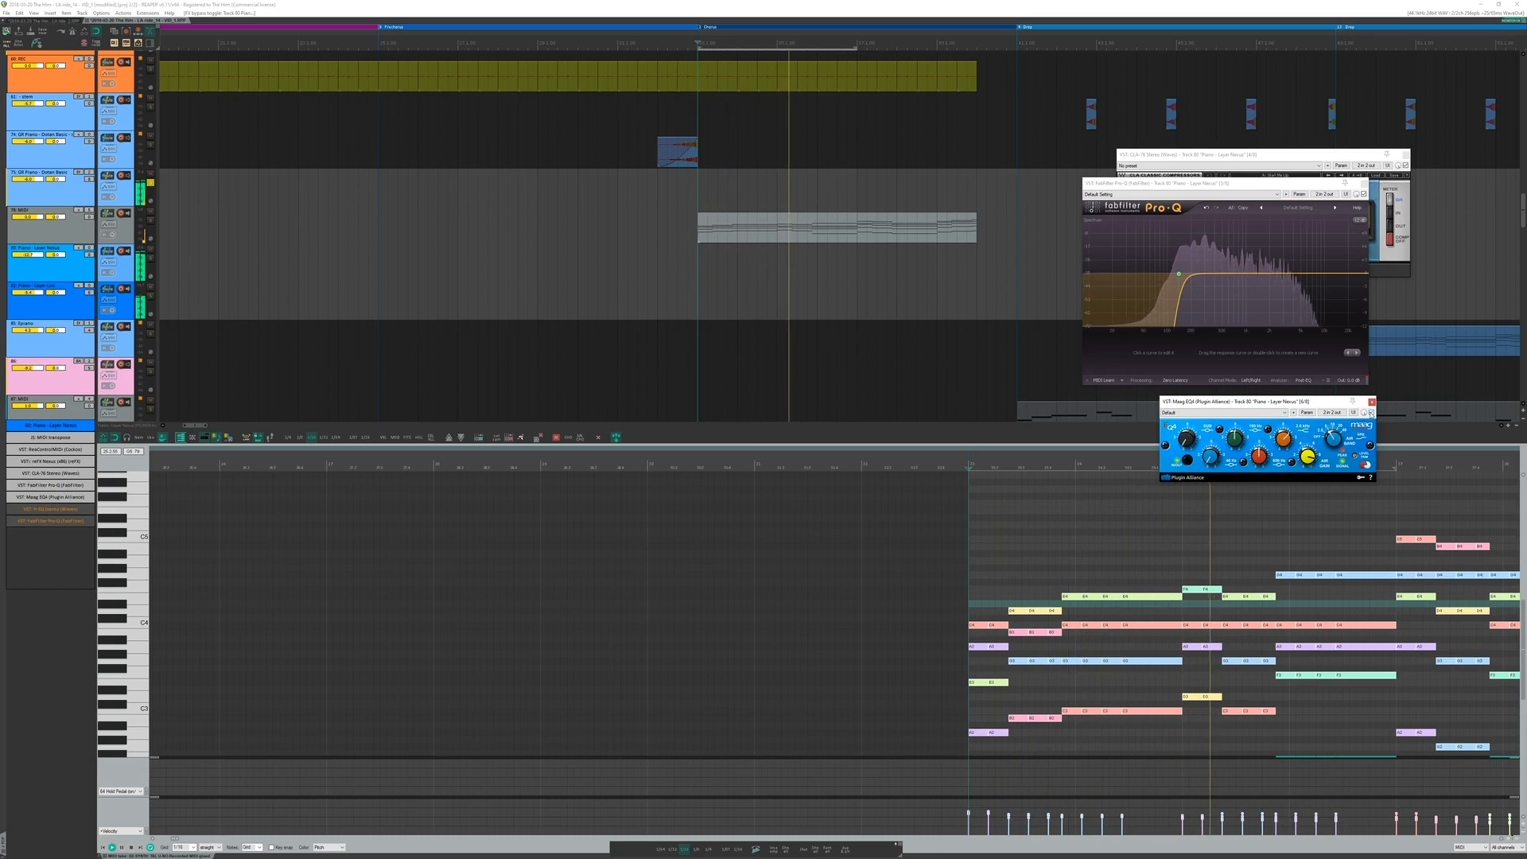
key("space")
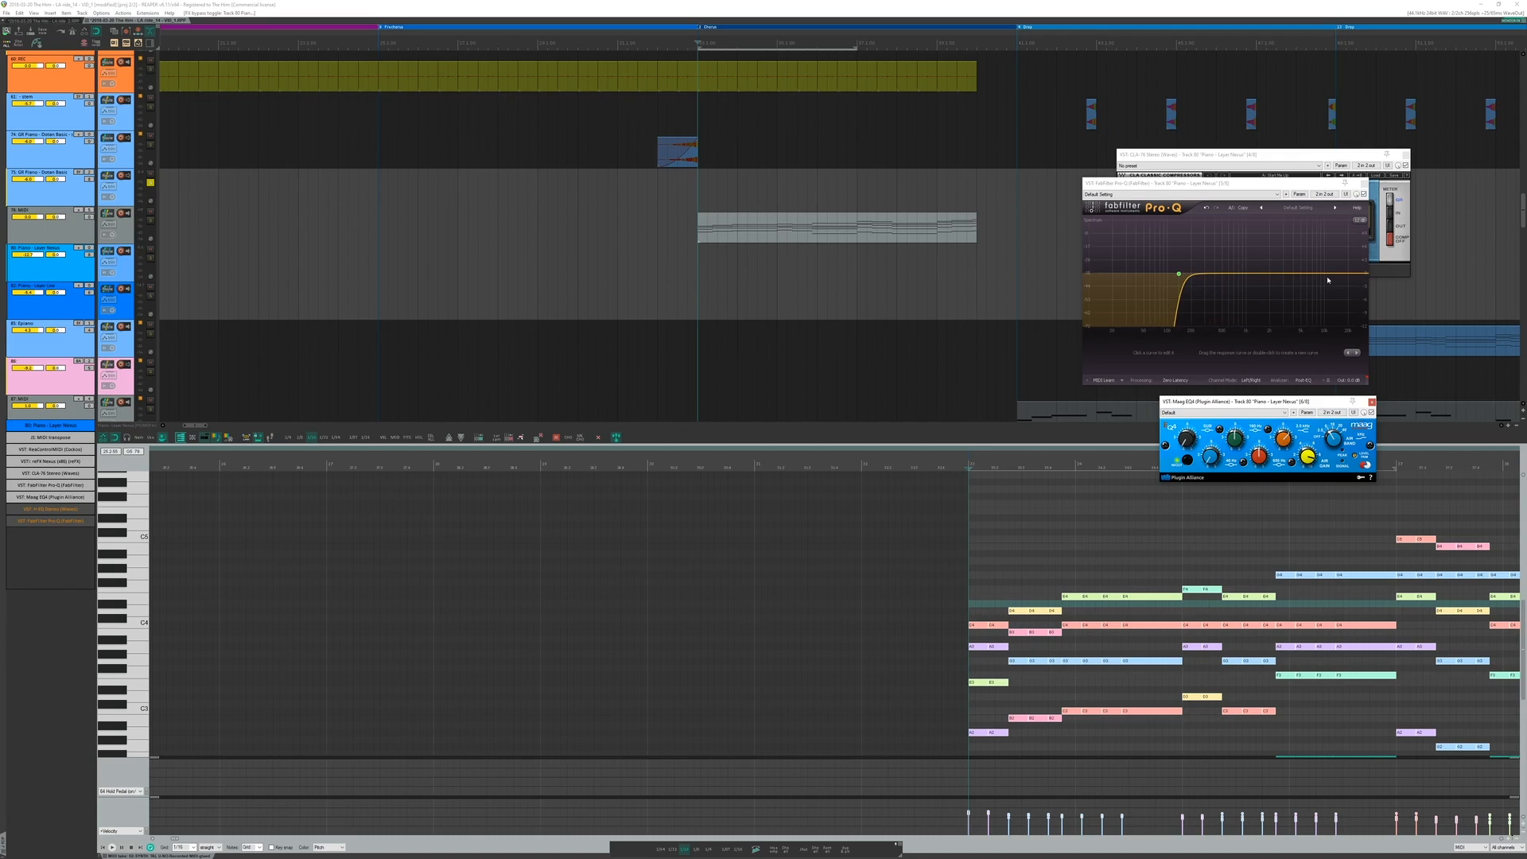
Step: Try a high-shelf boost in the Nexus layer's first Pro-Q with the Maag EQ4 bypassed
left_click_drag(1327, 275, 1302, 245)
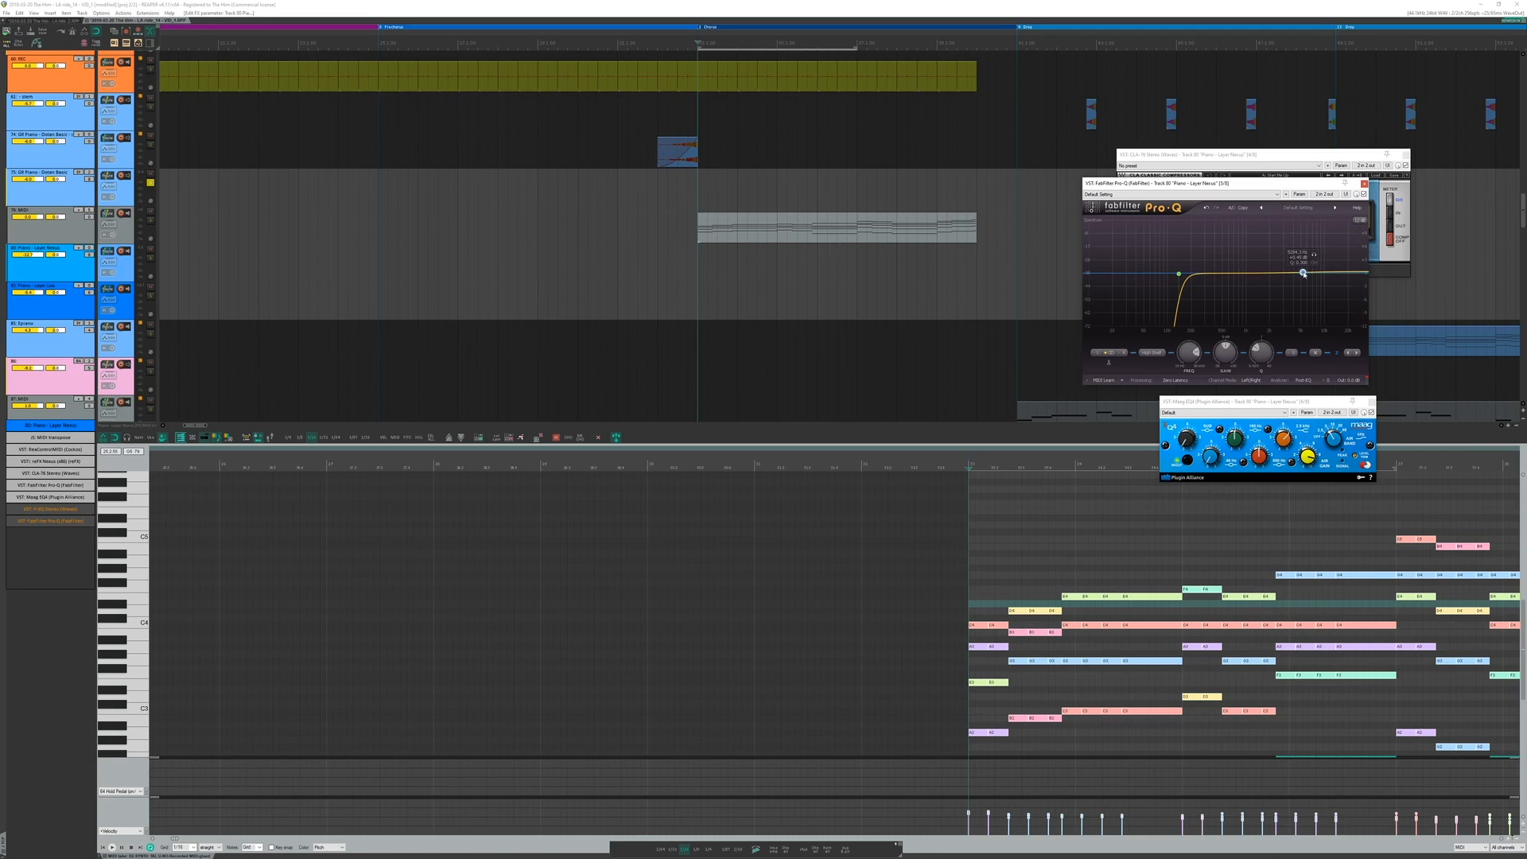
key("space")
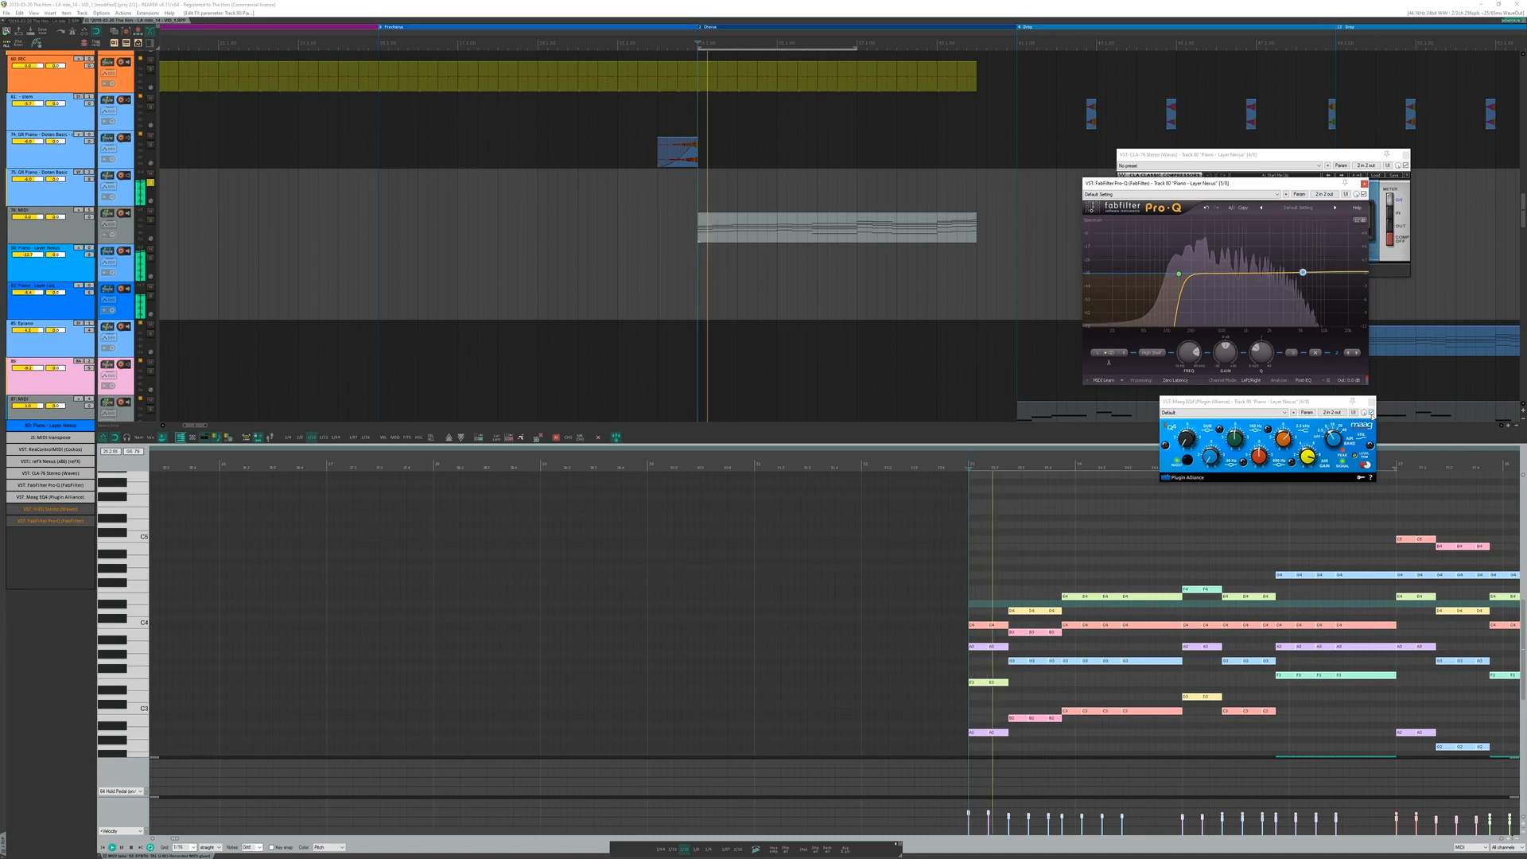
left_click(1371, 413)
left_click_drag(1304, 275, 1253, 245)
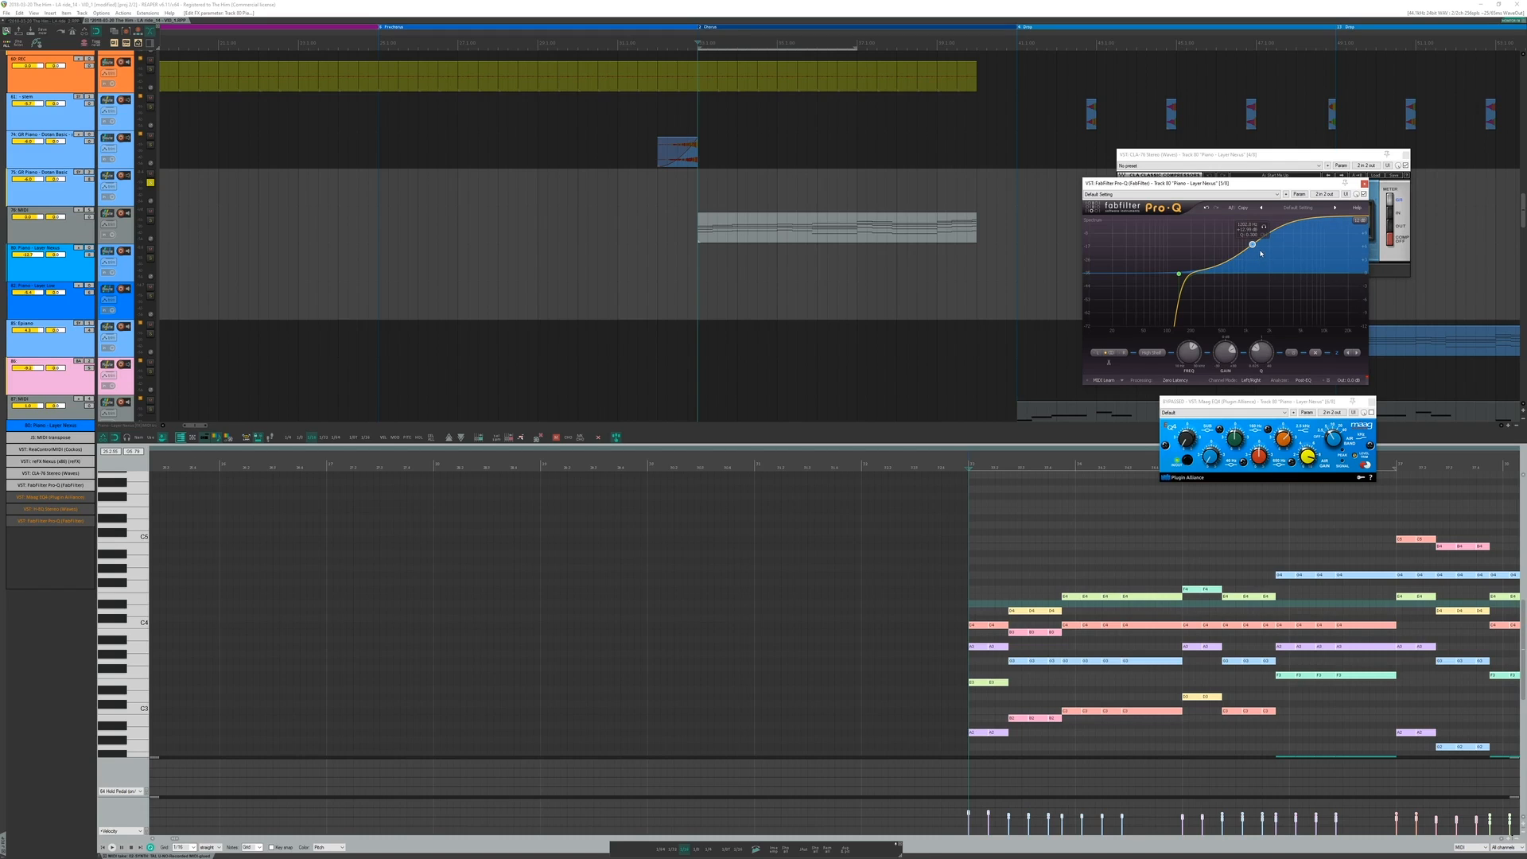
Step: Play the chorus loop while toggling the boosted Pro-Q, then remove its high-shelf band and re-enable the Maag EQ4
key("space")
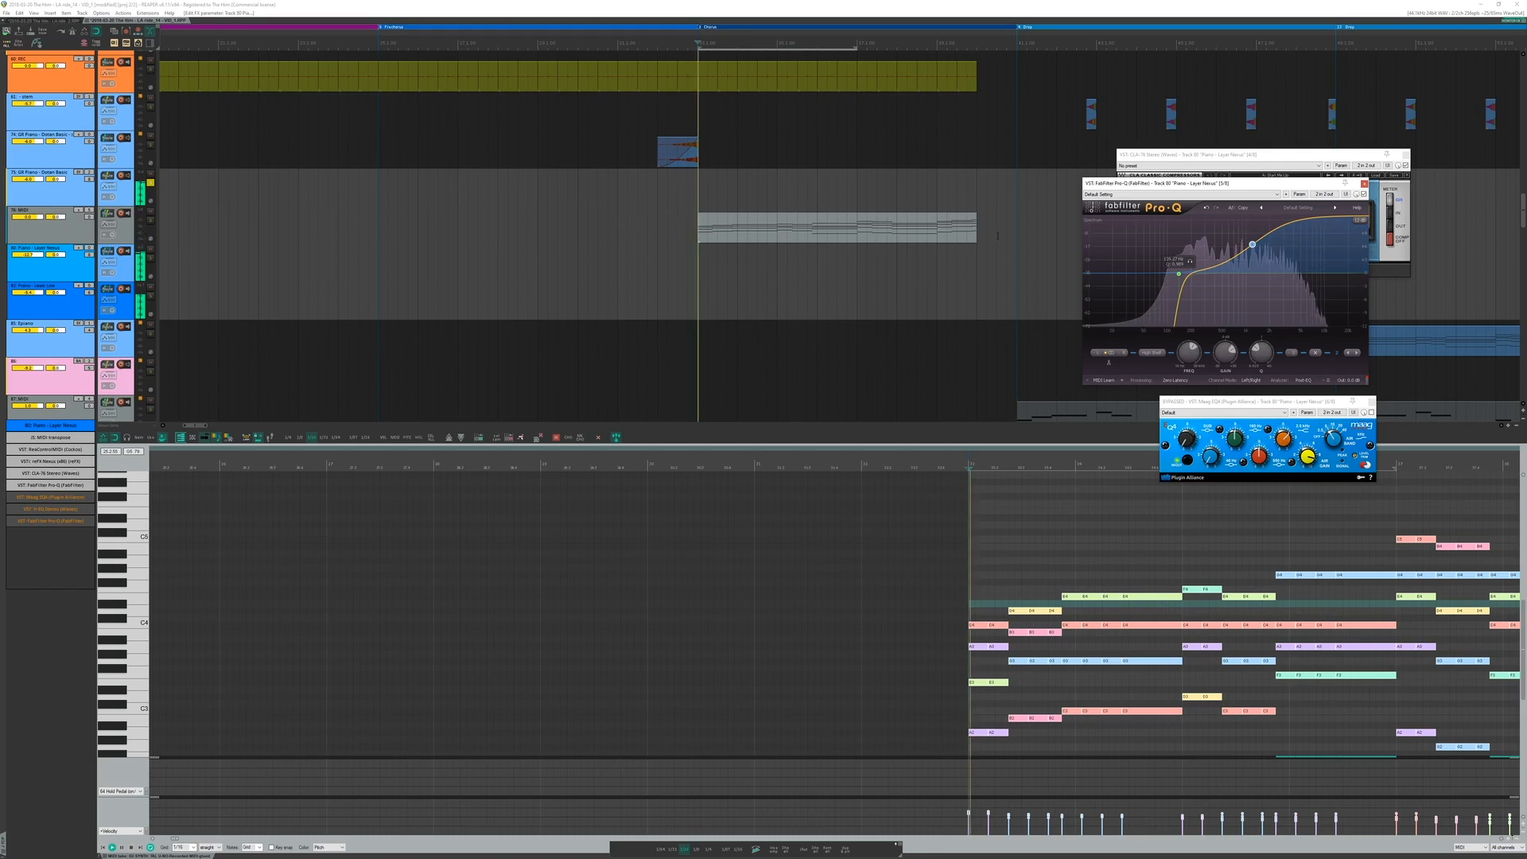
left_click(1364, 194)
left_click(1363, 194)
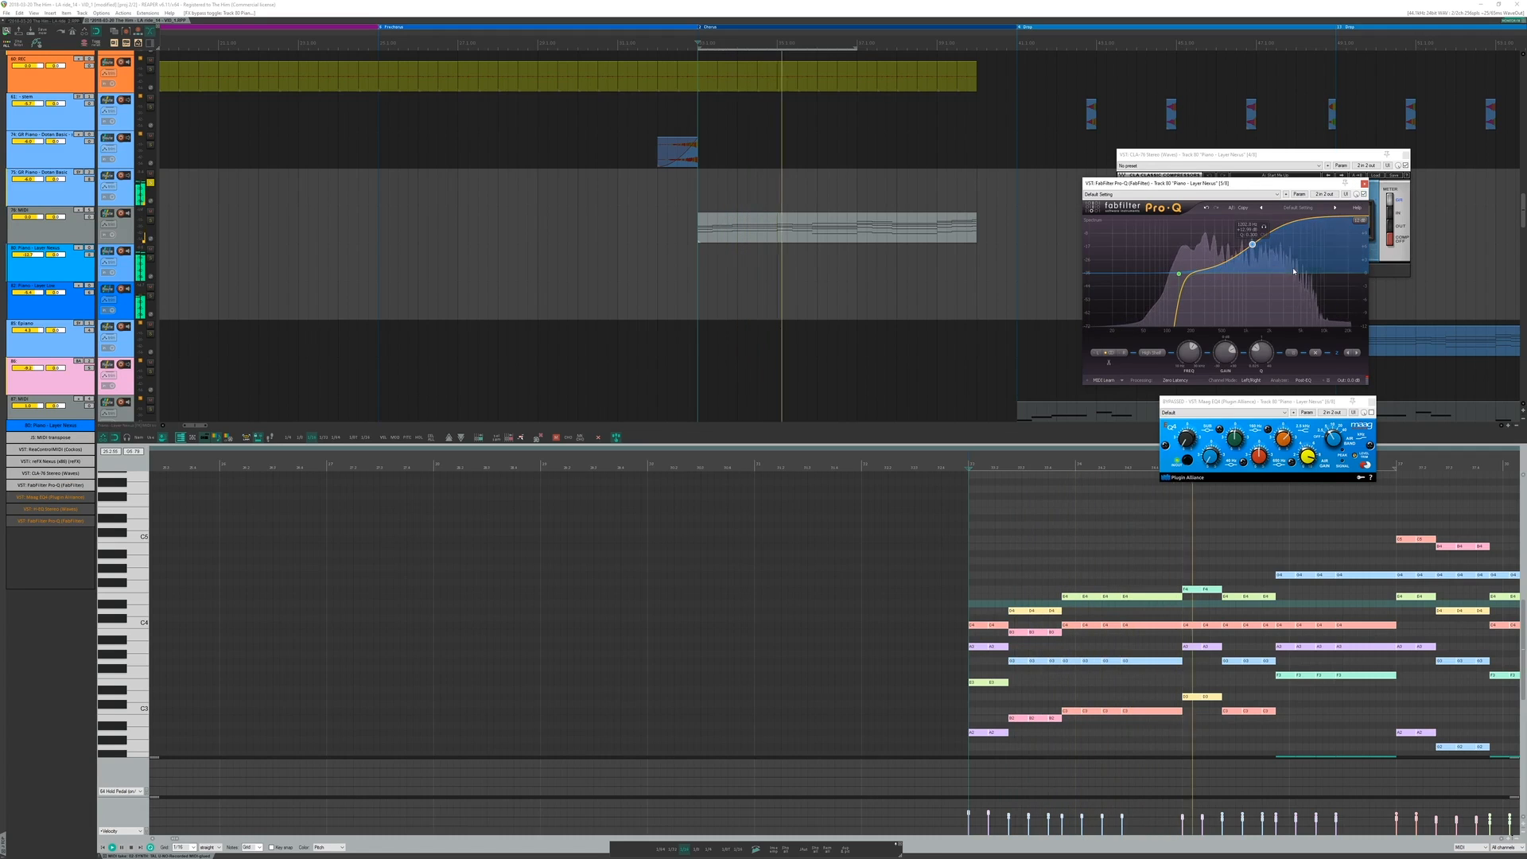
key("space")
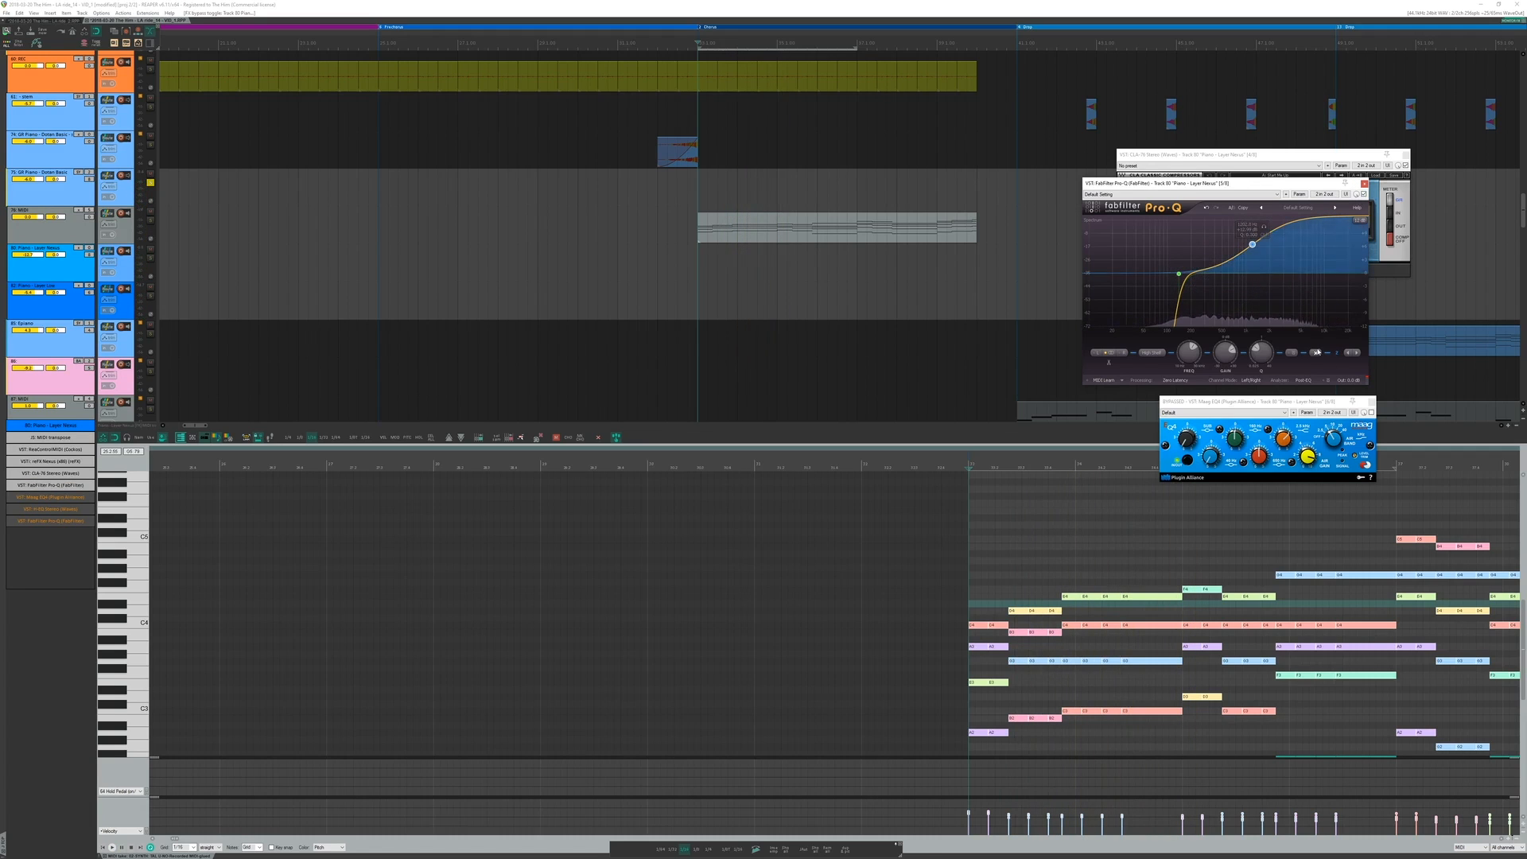
left_click(1316, 352)
left_click_drag(1330, 405, 1298, 334)
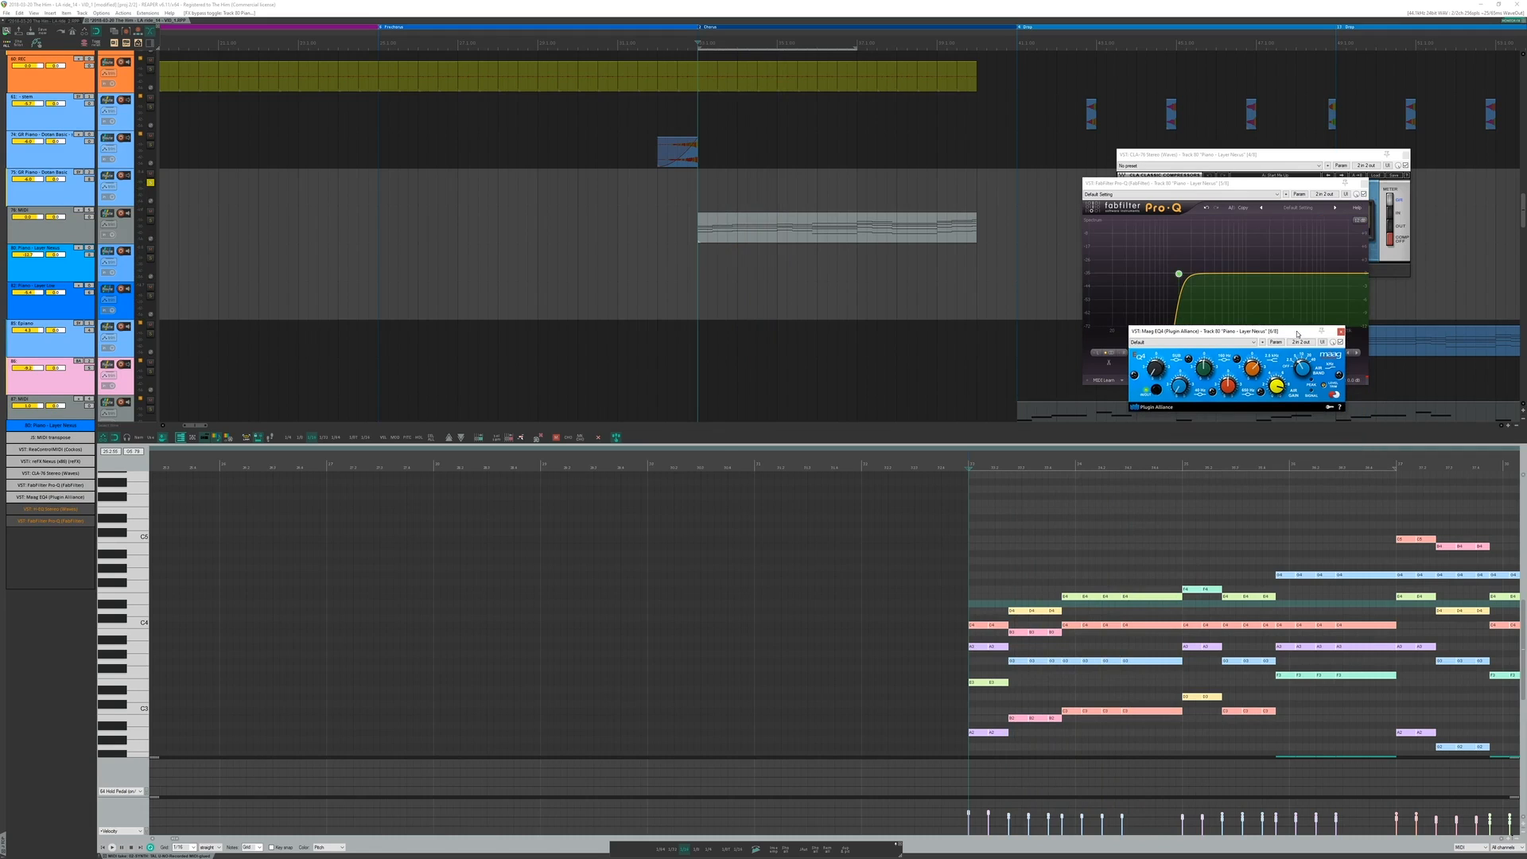
Step: Enable the H-EQ and the last Pro-Q on the Nexus piano layer during loop playback, with both windows open
left_click(57, 514)
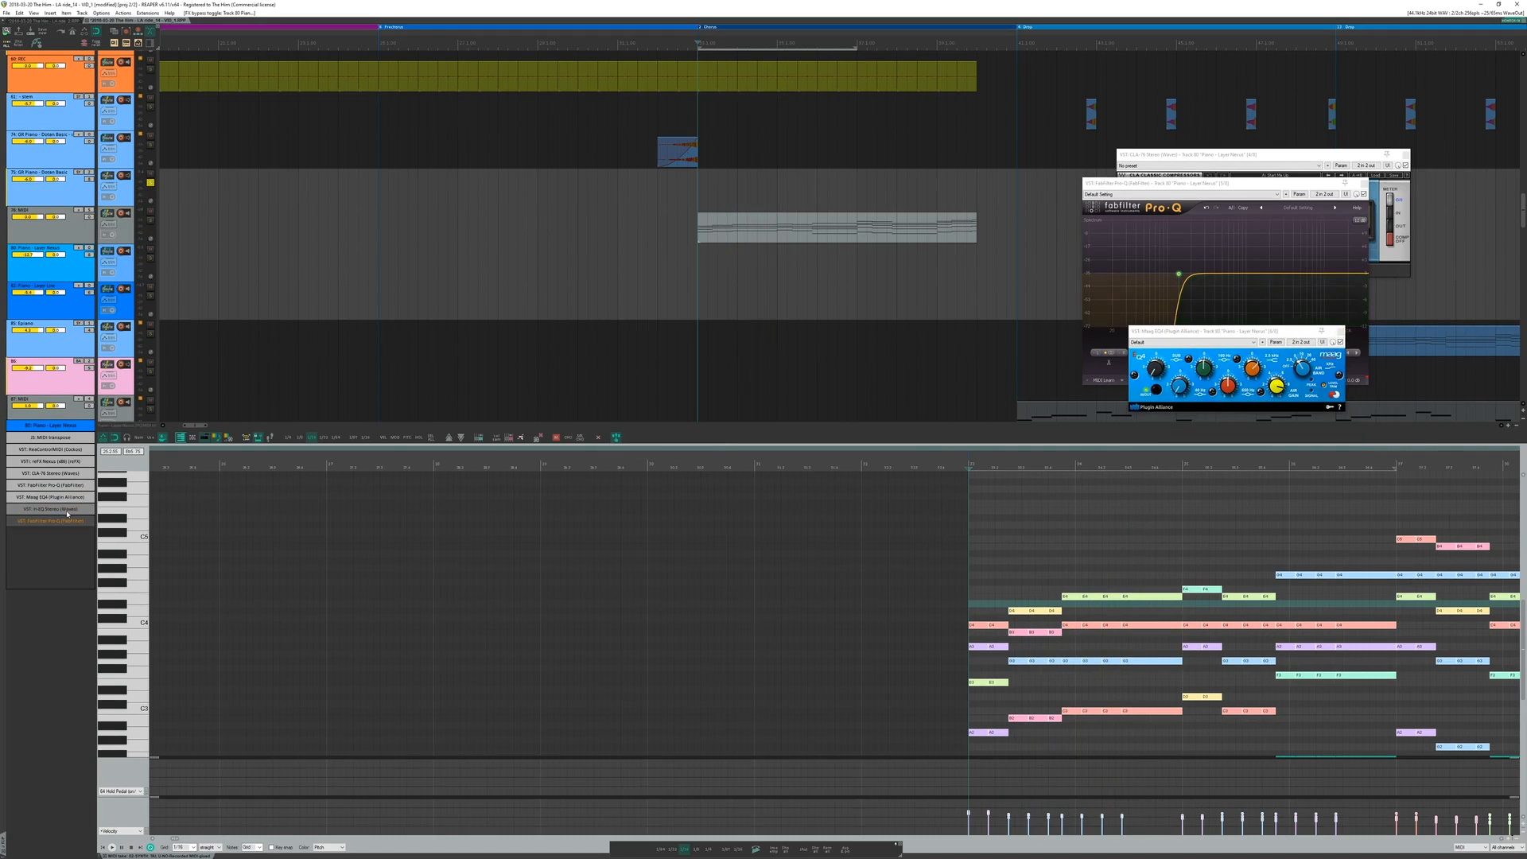
key("space")
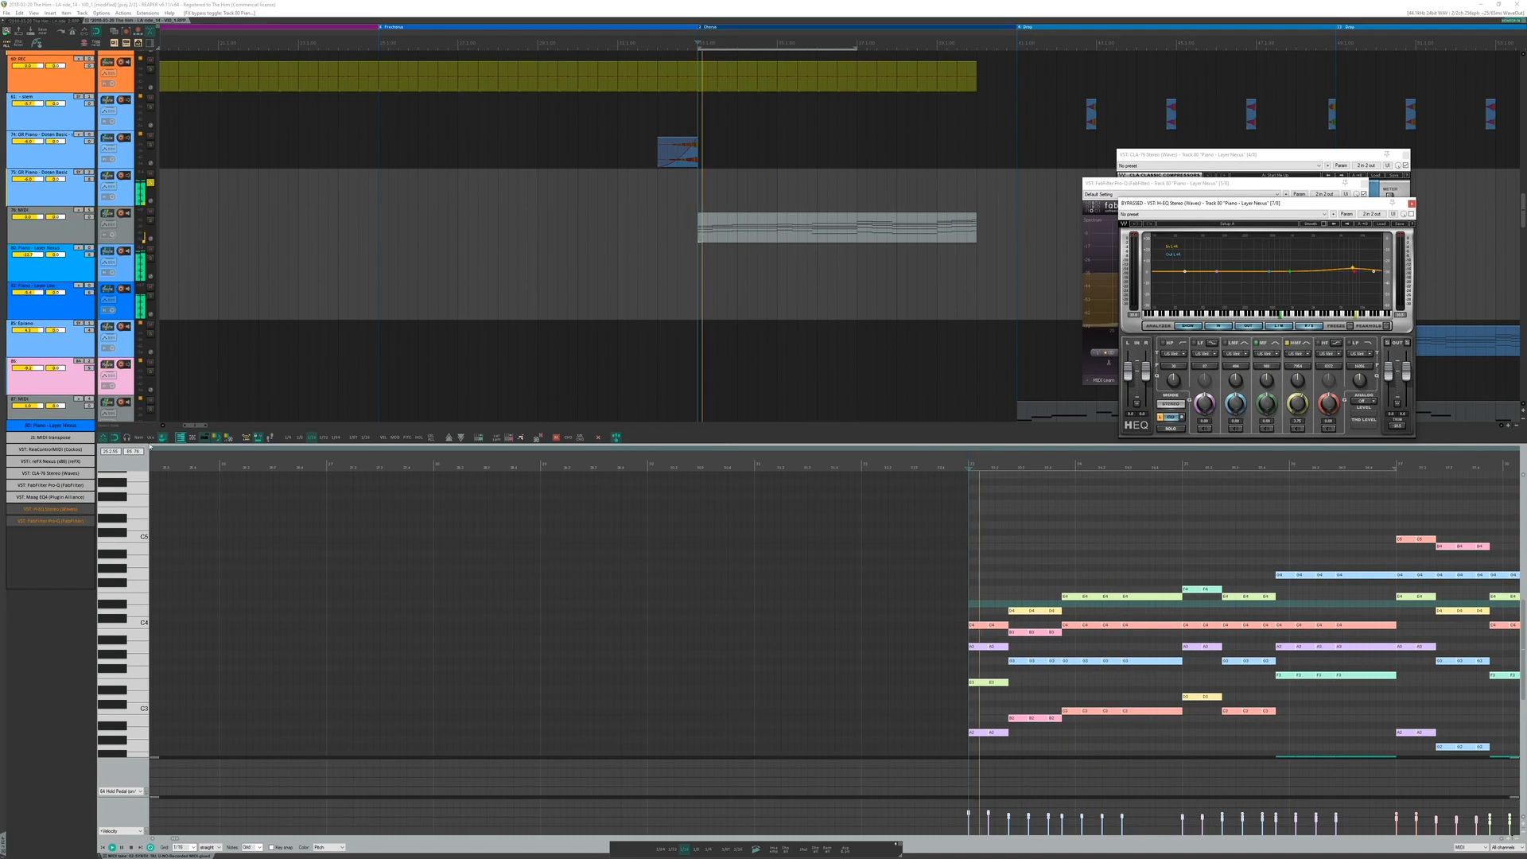
left_click(64, 511, "shift")
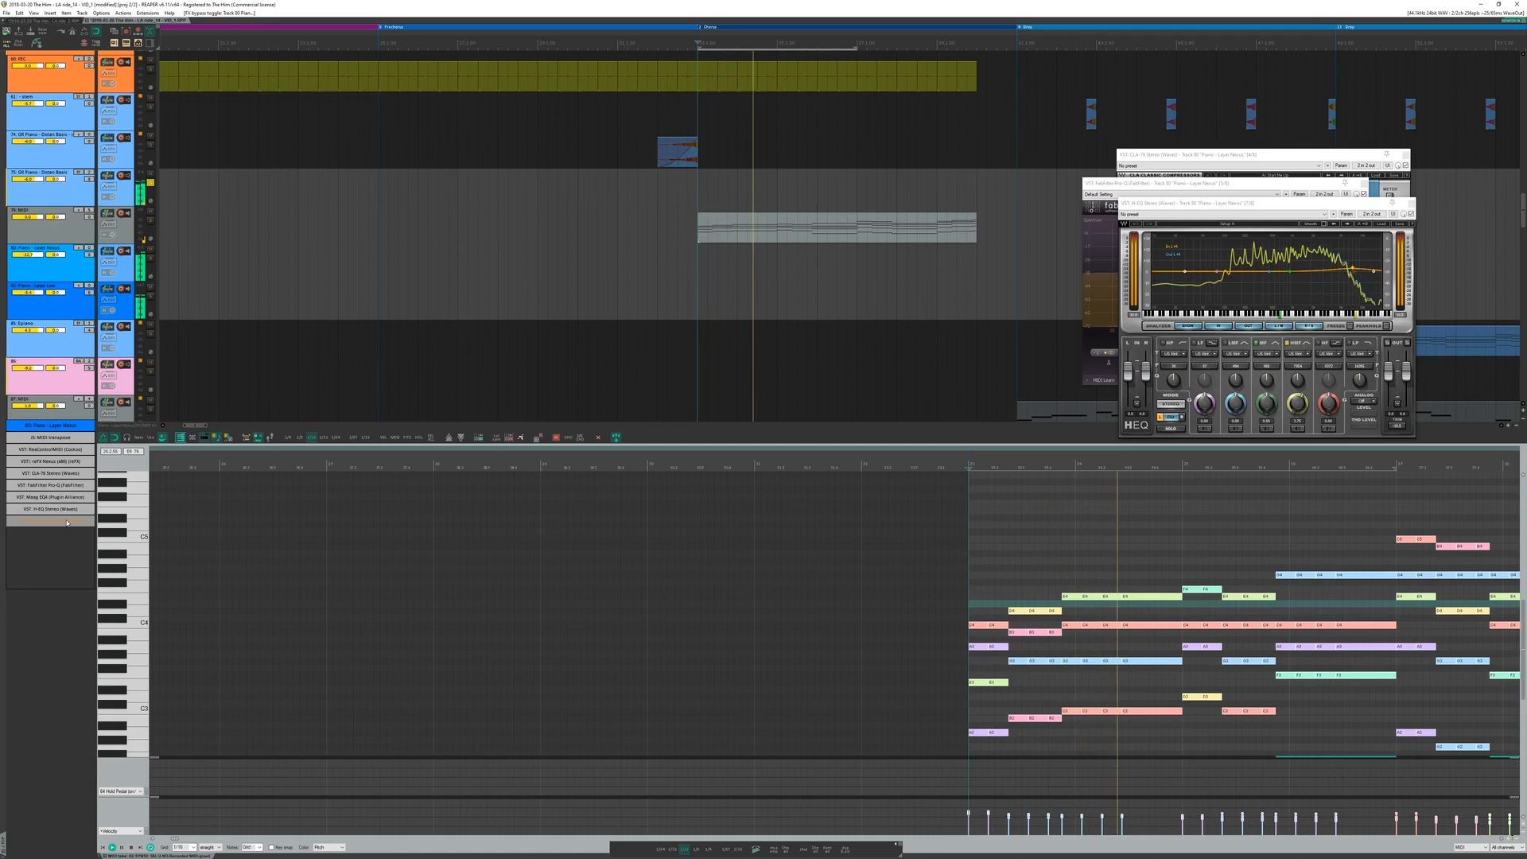
left_click(69, 521)
left_click(70, 522, "shift")
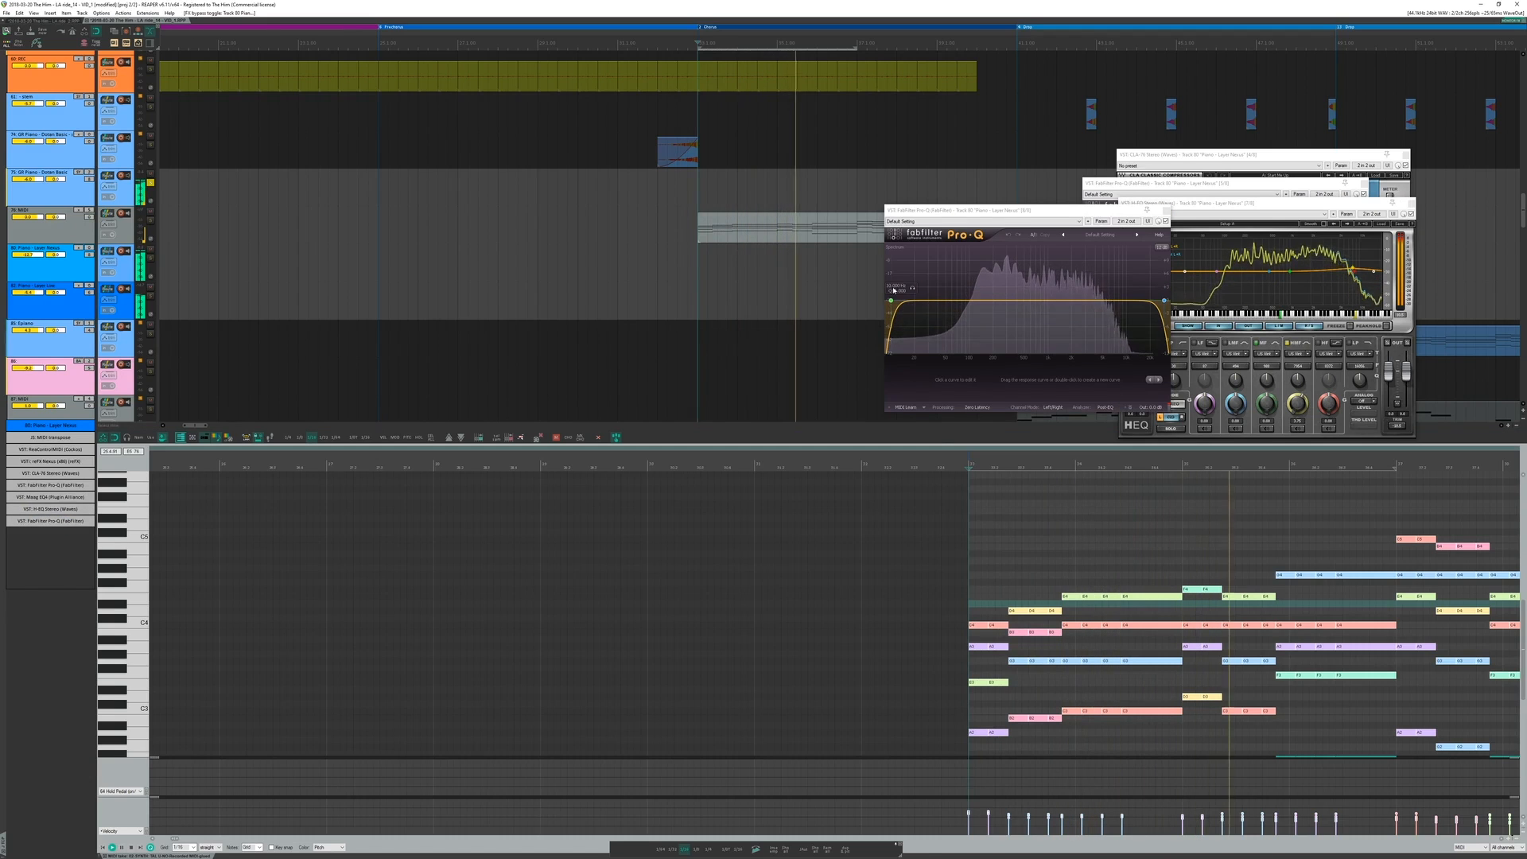
Step: Enable the piano folder's first six effects during loop playback, opening the H-EQ and Ozone 5 Dynamics windows
left_click(124, 195)
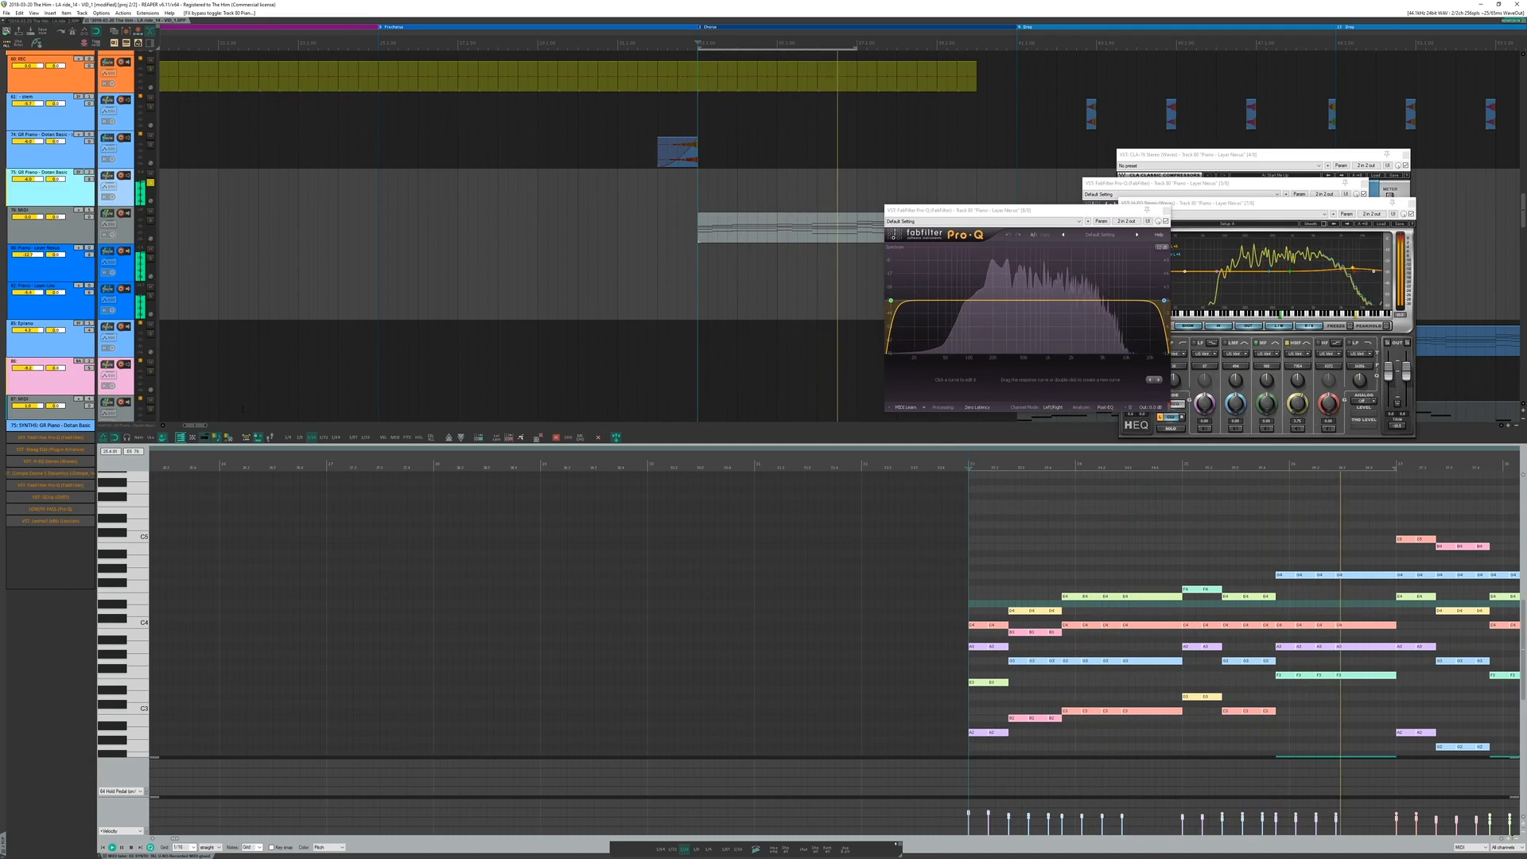
key("space")
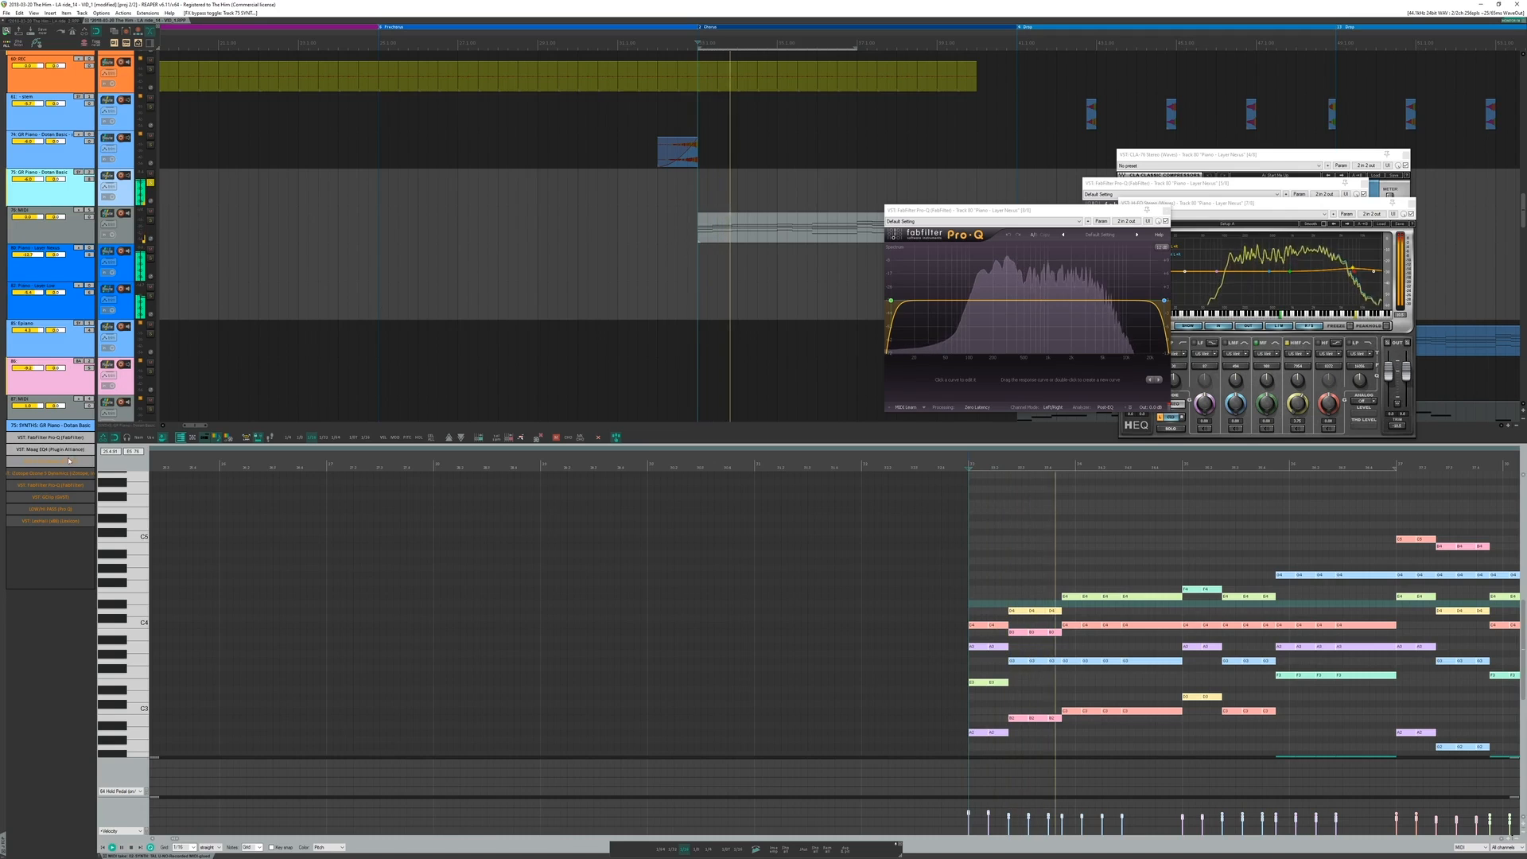
left_click(78, 470)
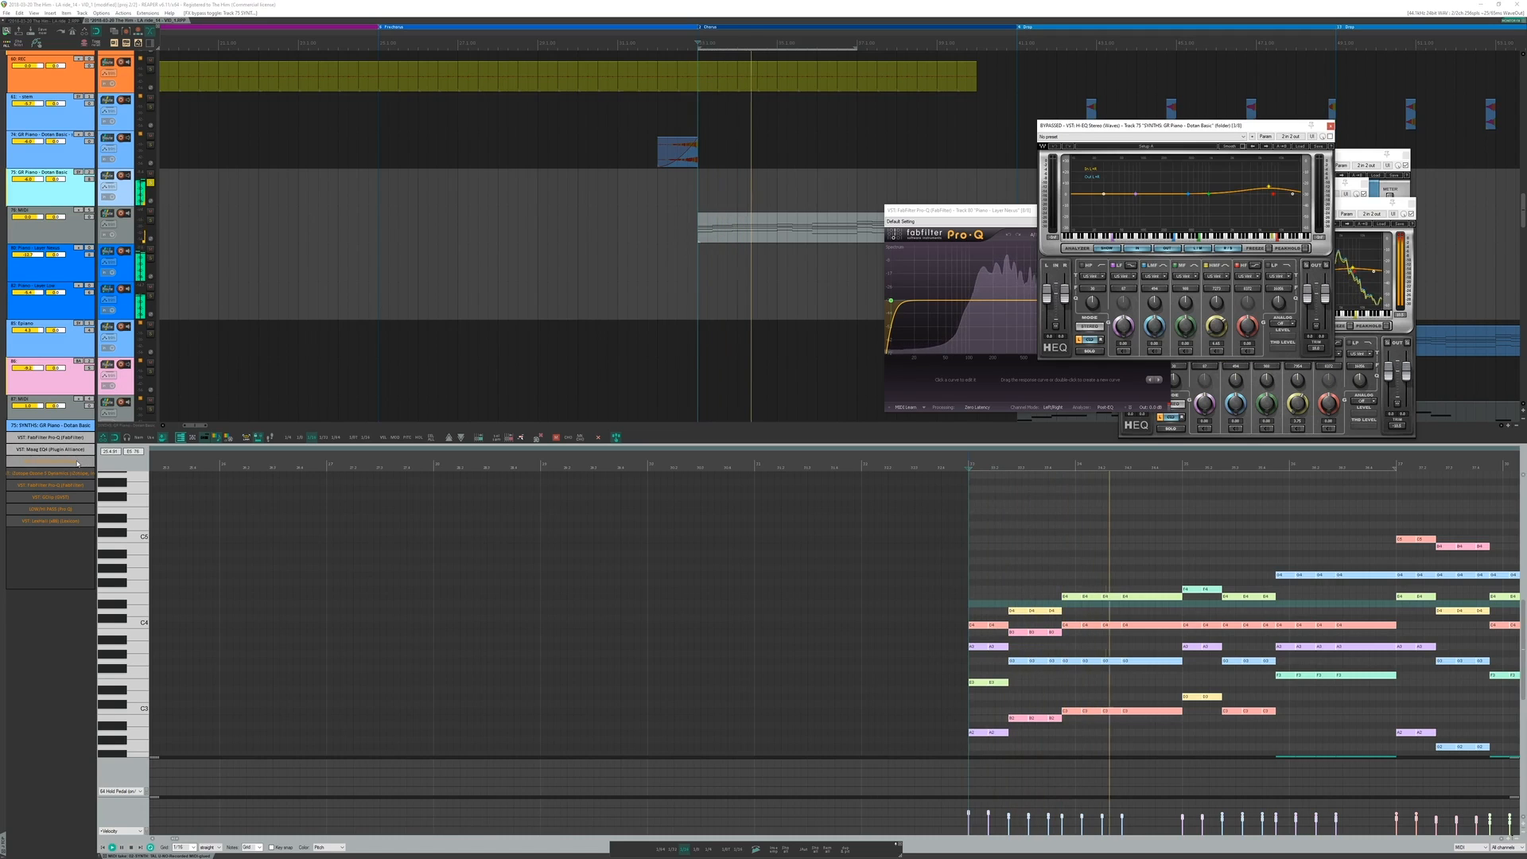
left_click(73, 461)
left_click(70, 473)
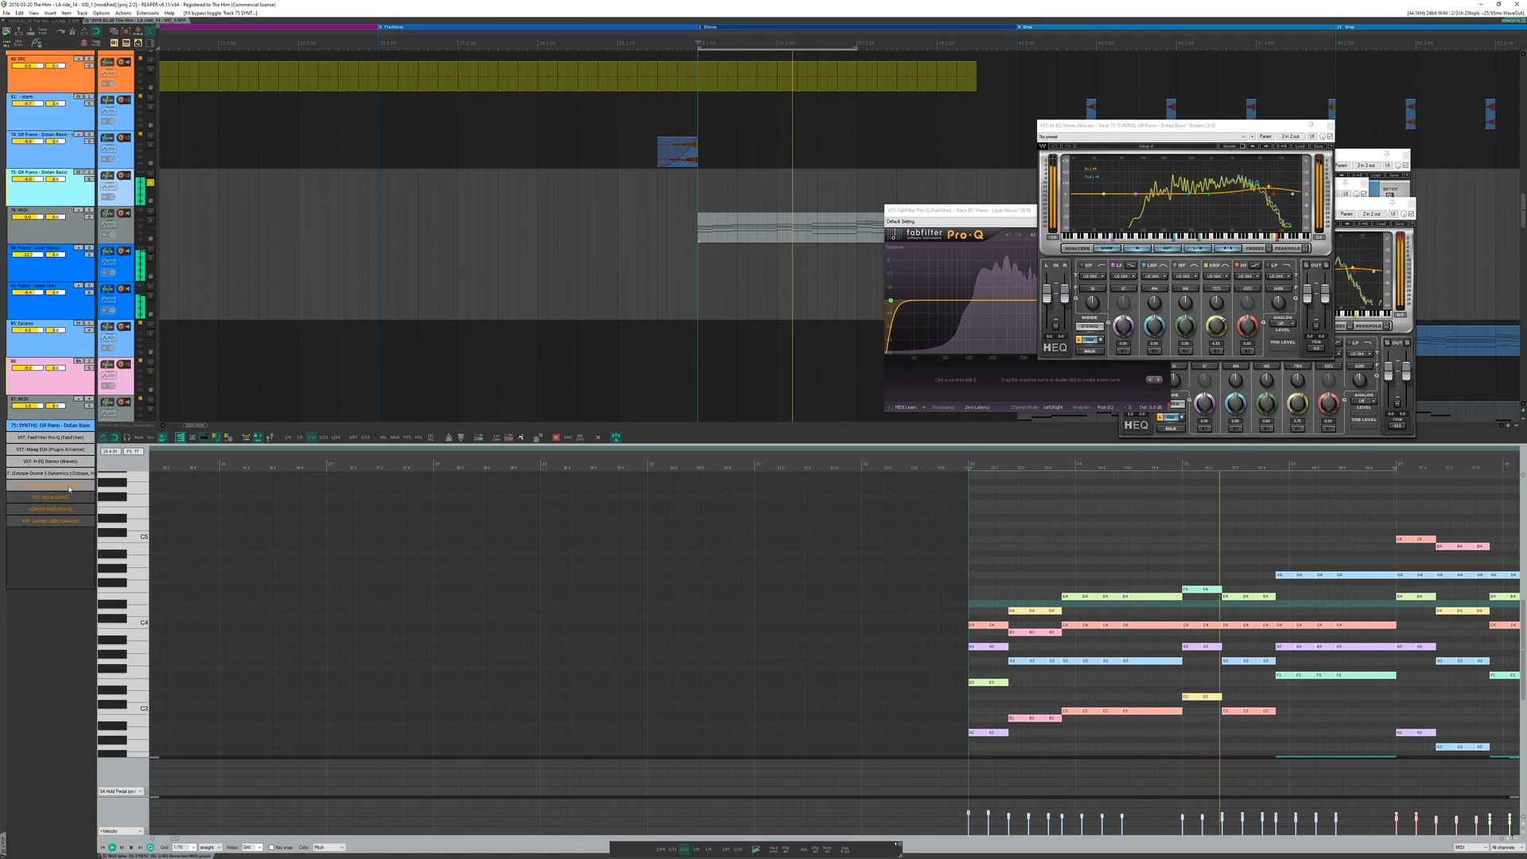
left_click(73, 486, "shift")
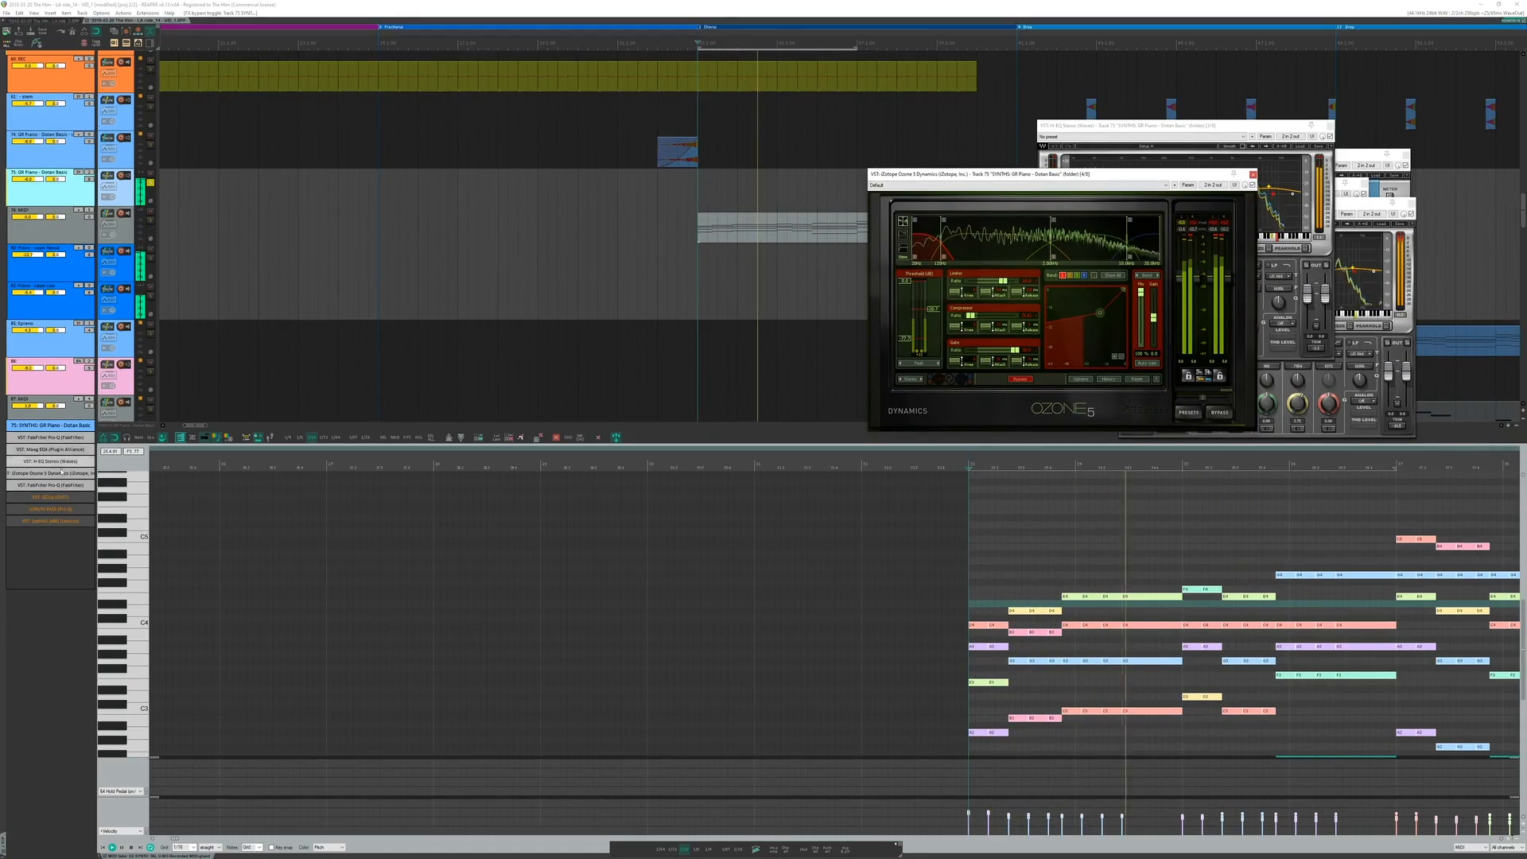
left_click(76, 496, "shift")
Step: Try the piano folder's last two effects during playback, then bypass both again
left_click(78, 508, "shift")
left_click(78, 520, "shift")
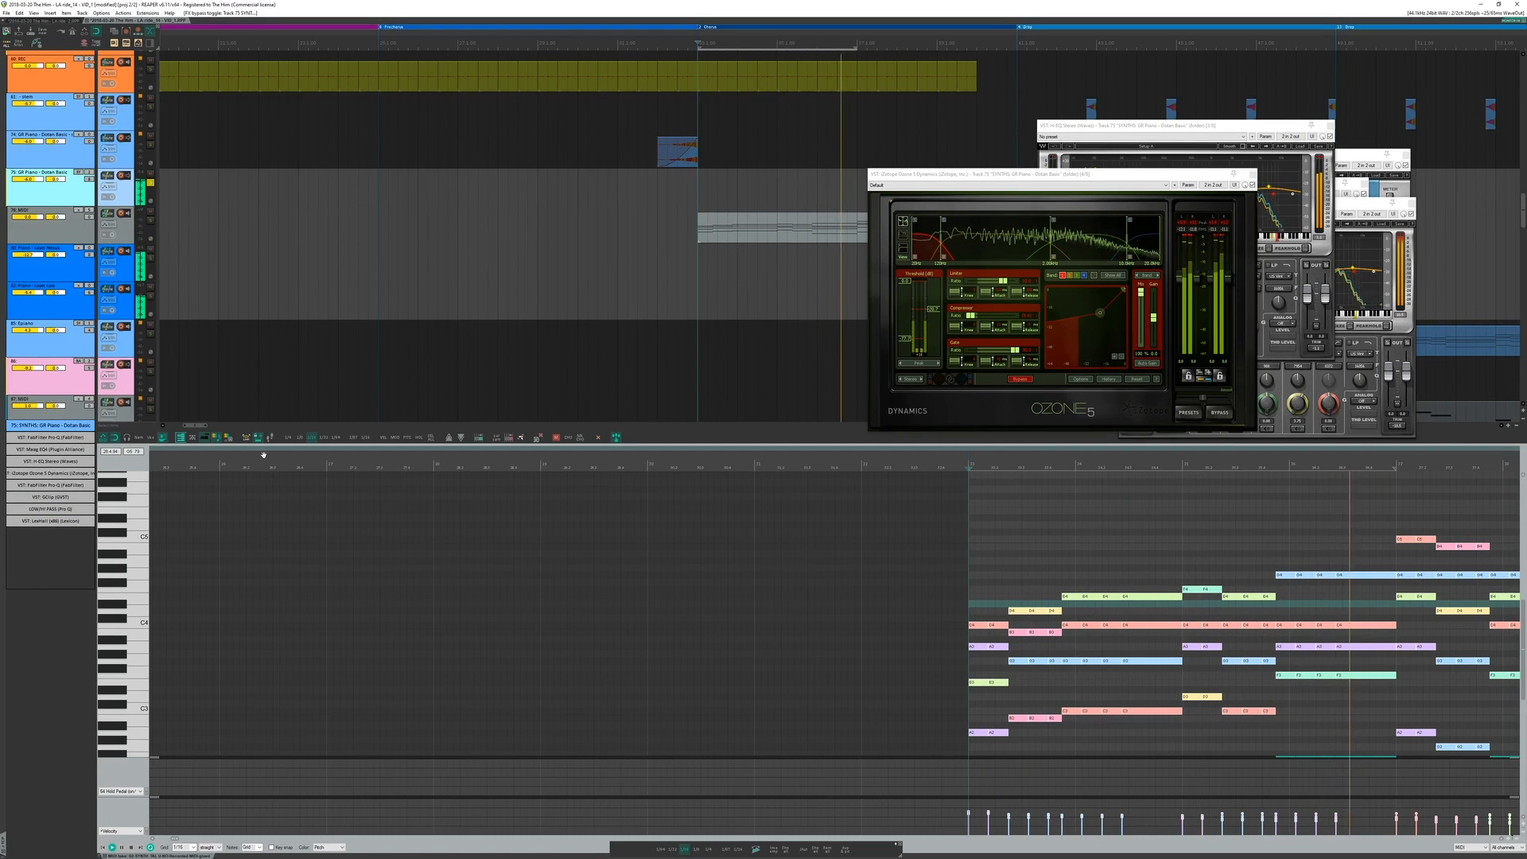
left_click(78, 520, "shift")
left_click(77, 509, "shift")
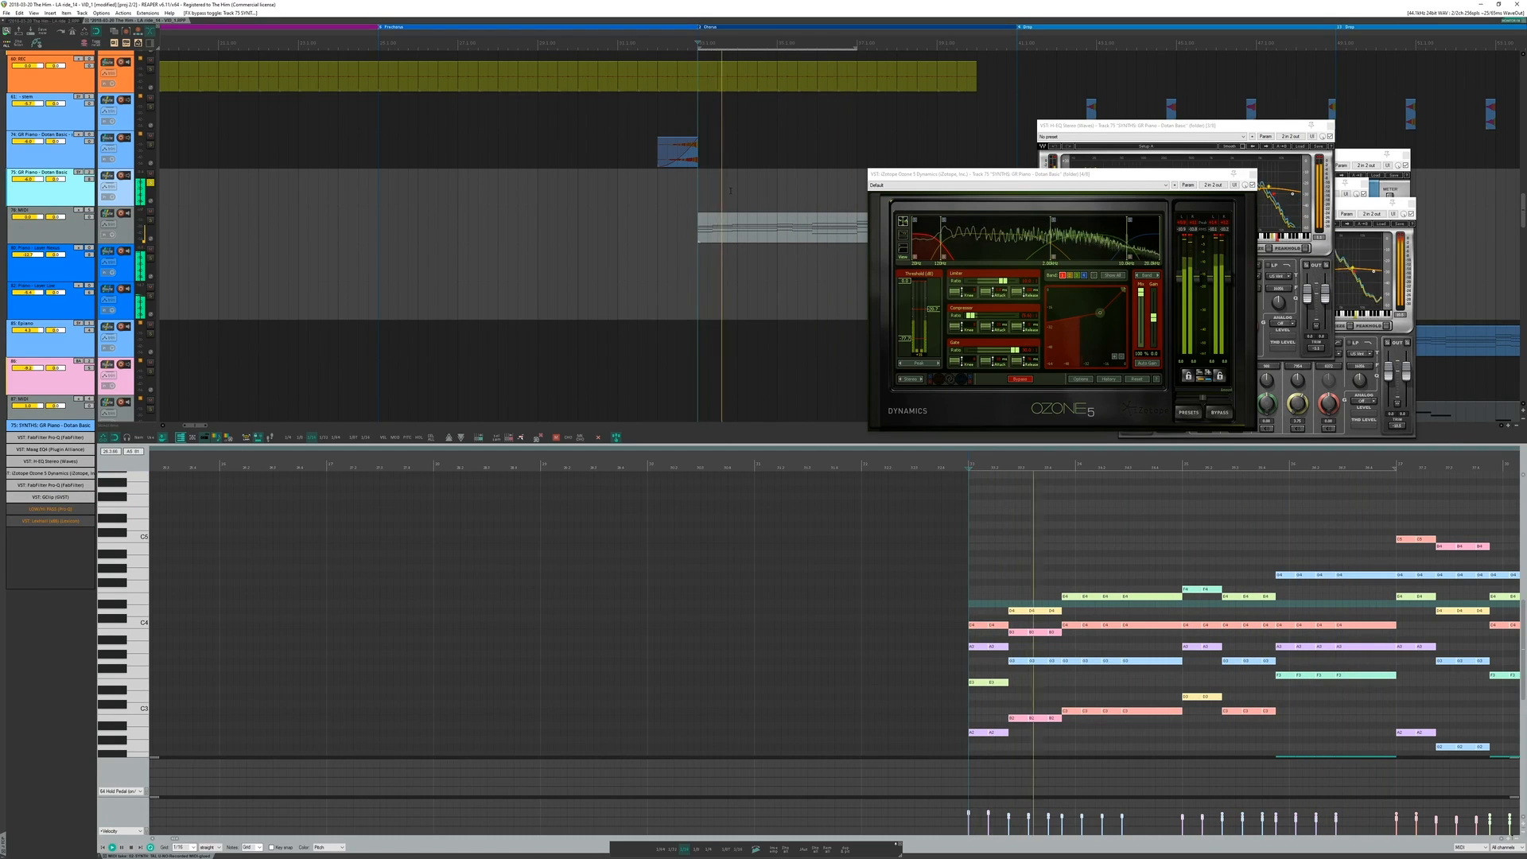
Step: Enable the piano folder's low/high-pass Pro-Q and play the chorus with the folder's envelopes and the filter window open
key("Escape")
left_click_drag(731, 192, 703, 201)
key("space")
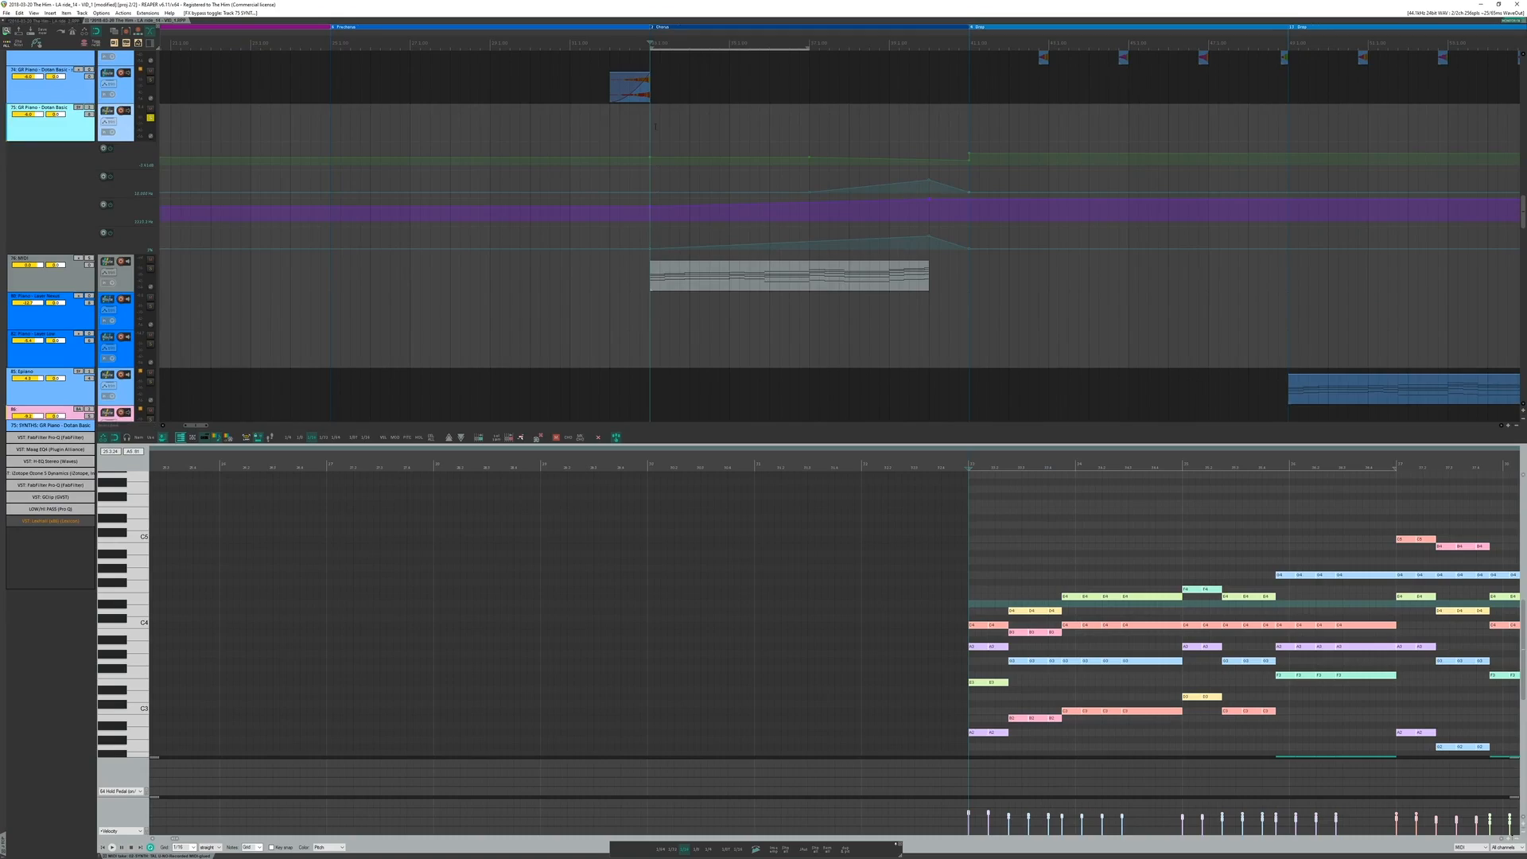
key("space")
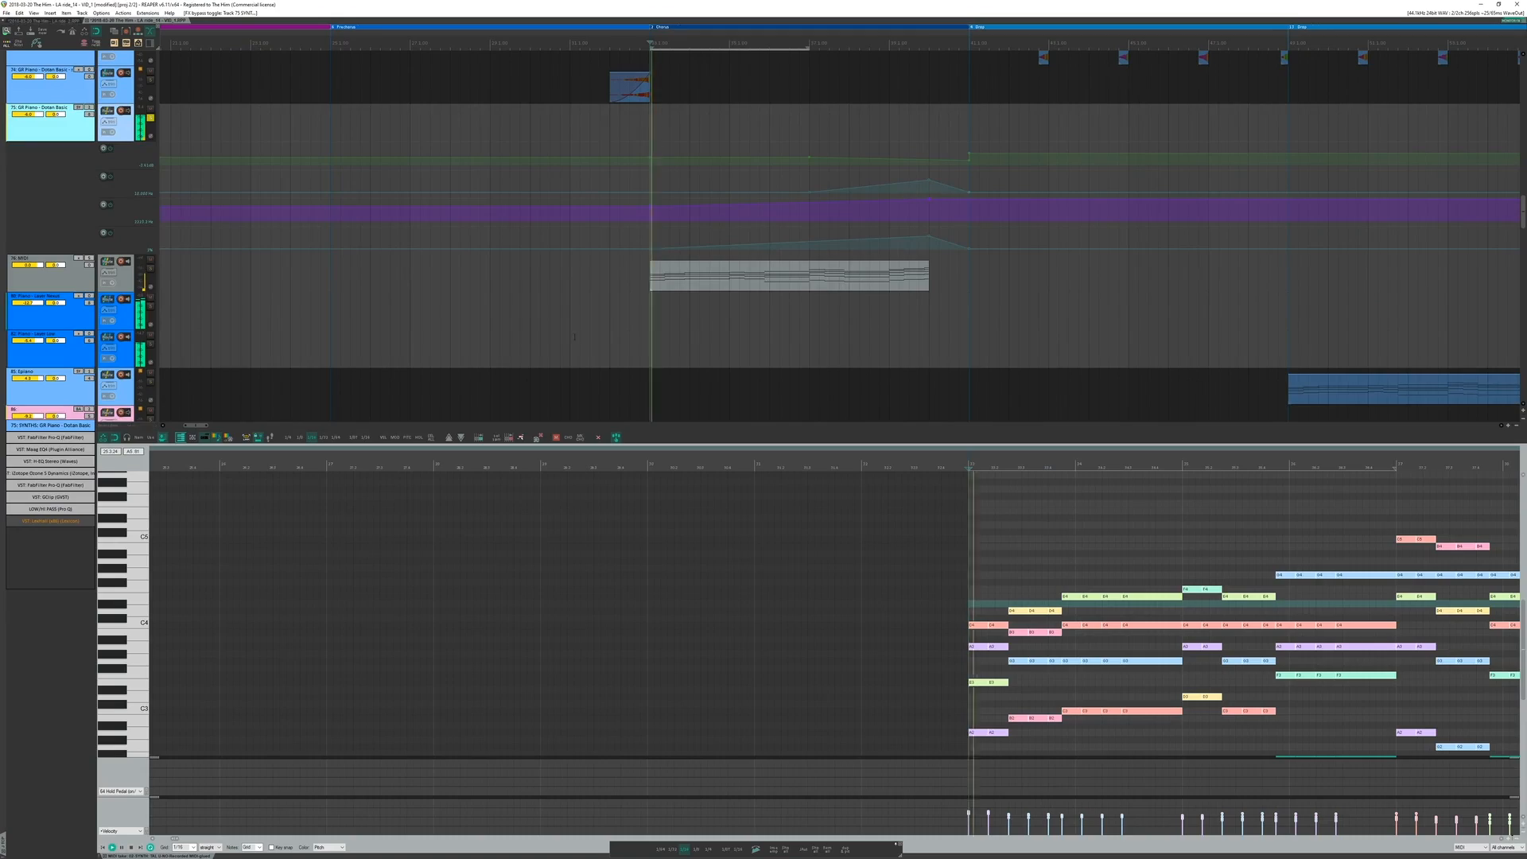
left_click(52, 510)
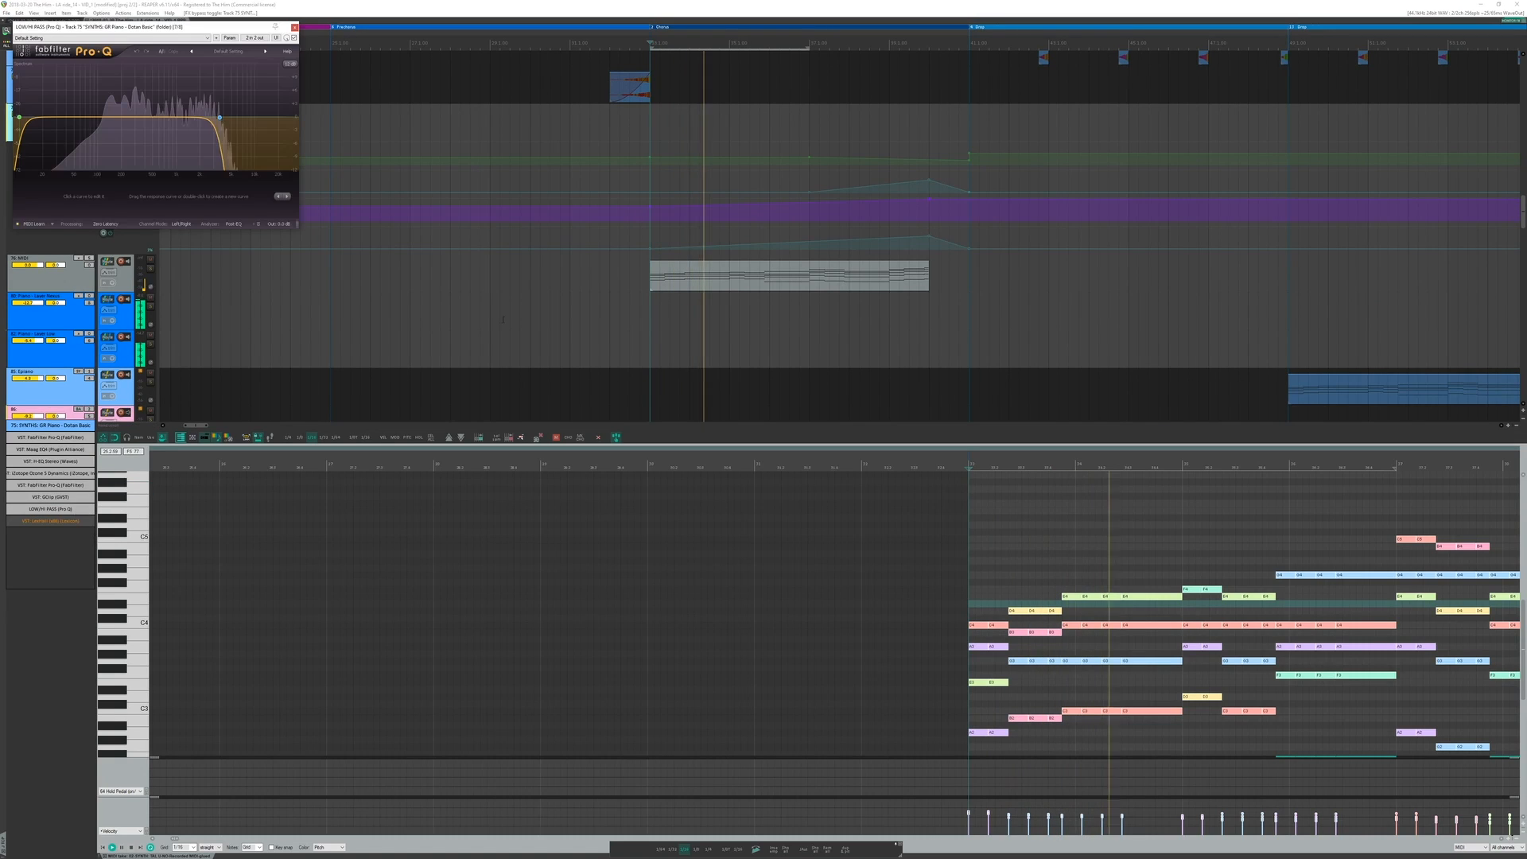
Step: Enable the piano folder's LexHall reverb, clear the chorus loop, and place the reverb window below Pro-Q during playback
left_click(70, 521)
left_click_drag(1195, 147, 467, 156)
left_click(615, 156)
left_click(782, 115)
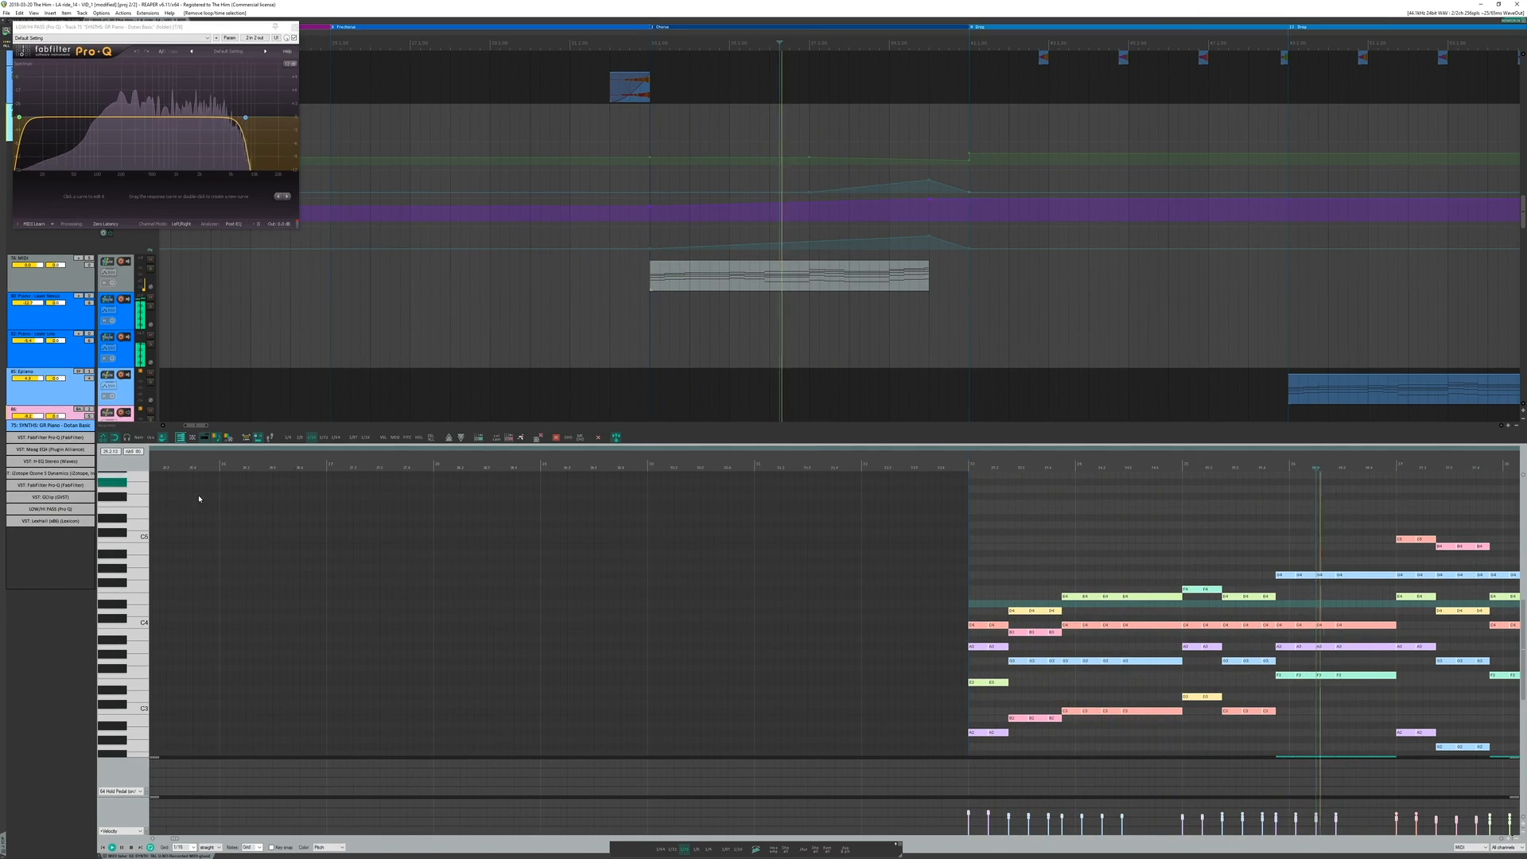
left_click(50, 521)
left_click_drag(478, 157, 311, 224)
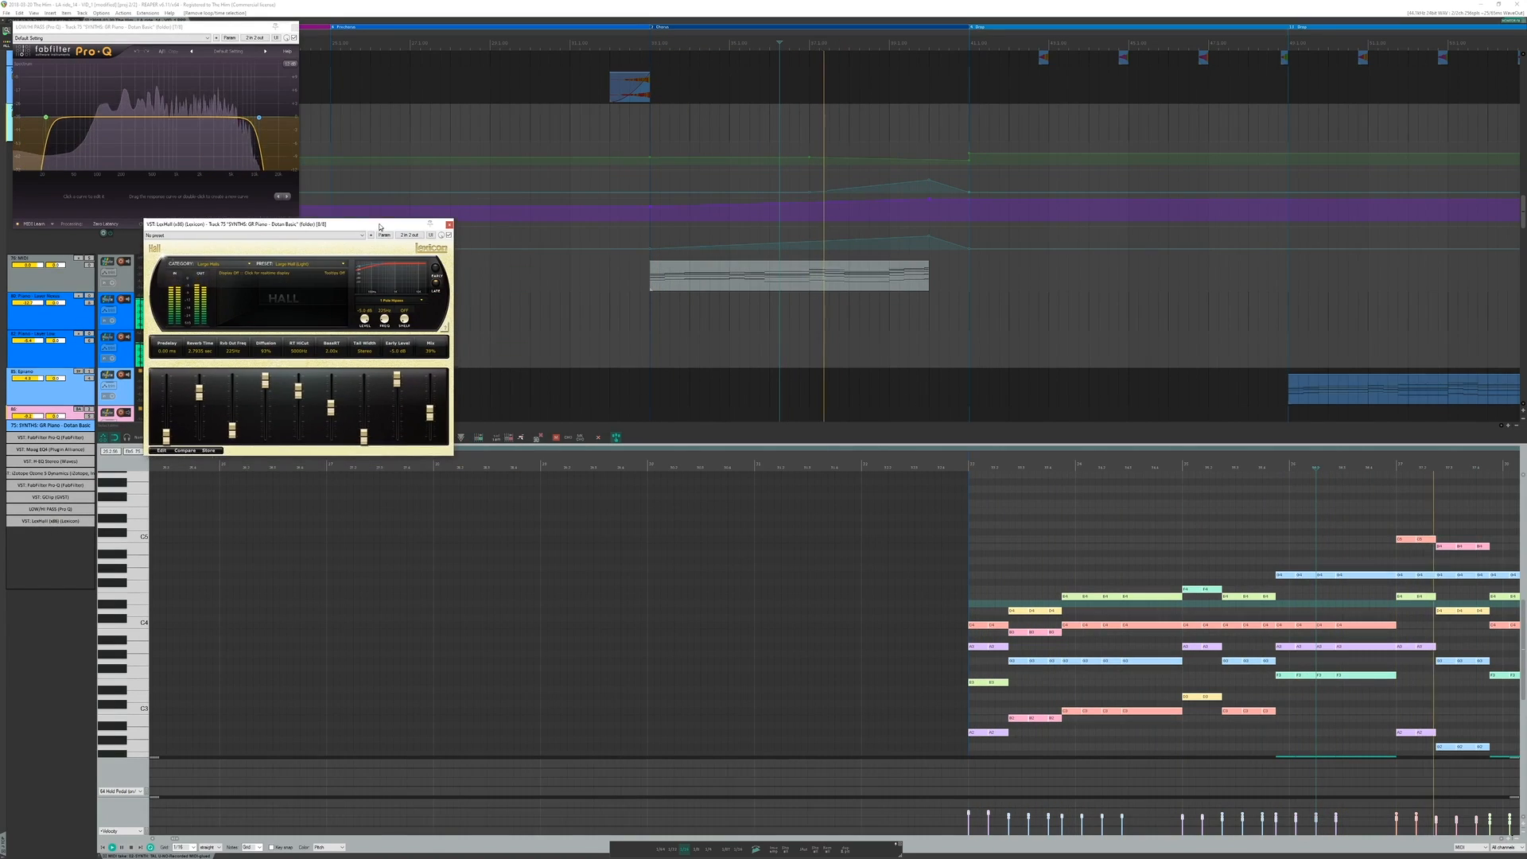
Step: Play the chorus piano's automated filter and reverb build from two different positions, then close the effect windows
scroll(885, 294, "down", 2)
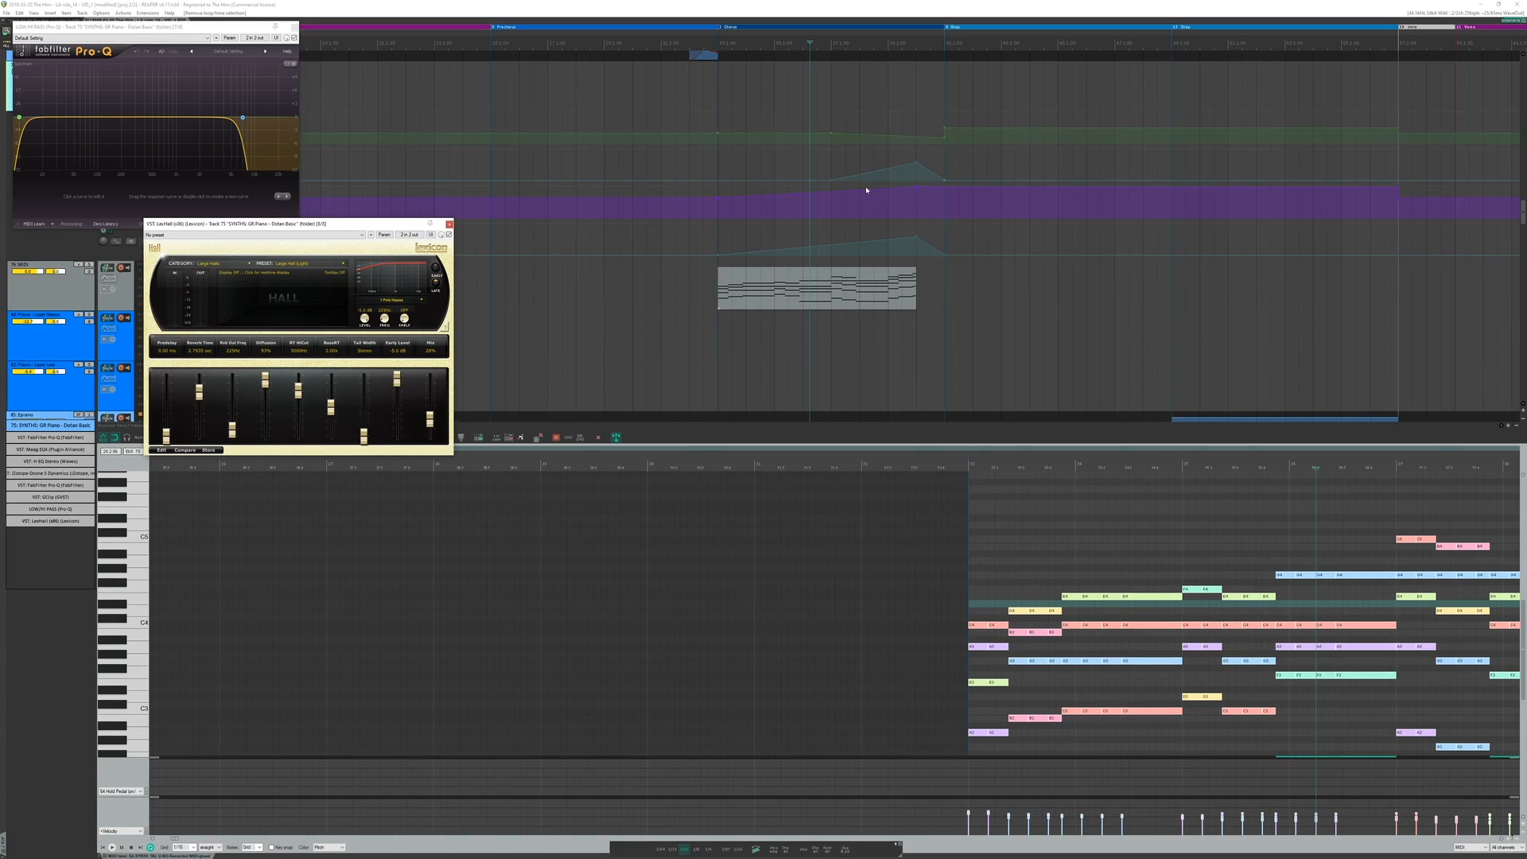
scroll(867, 189, "up", 2)
left_click(800, 190)
key("space")
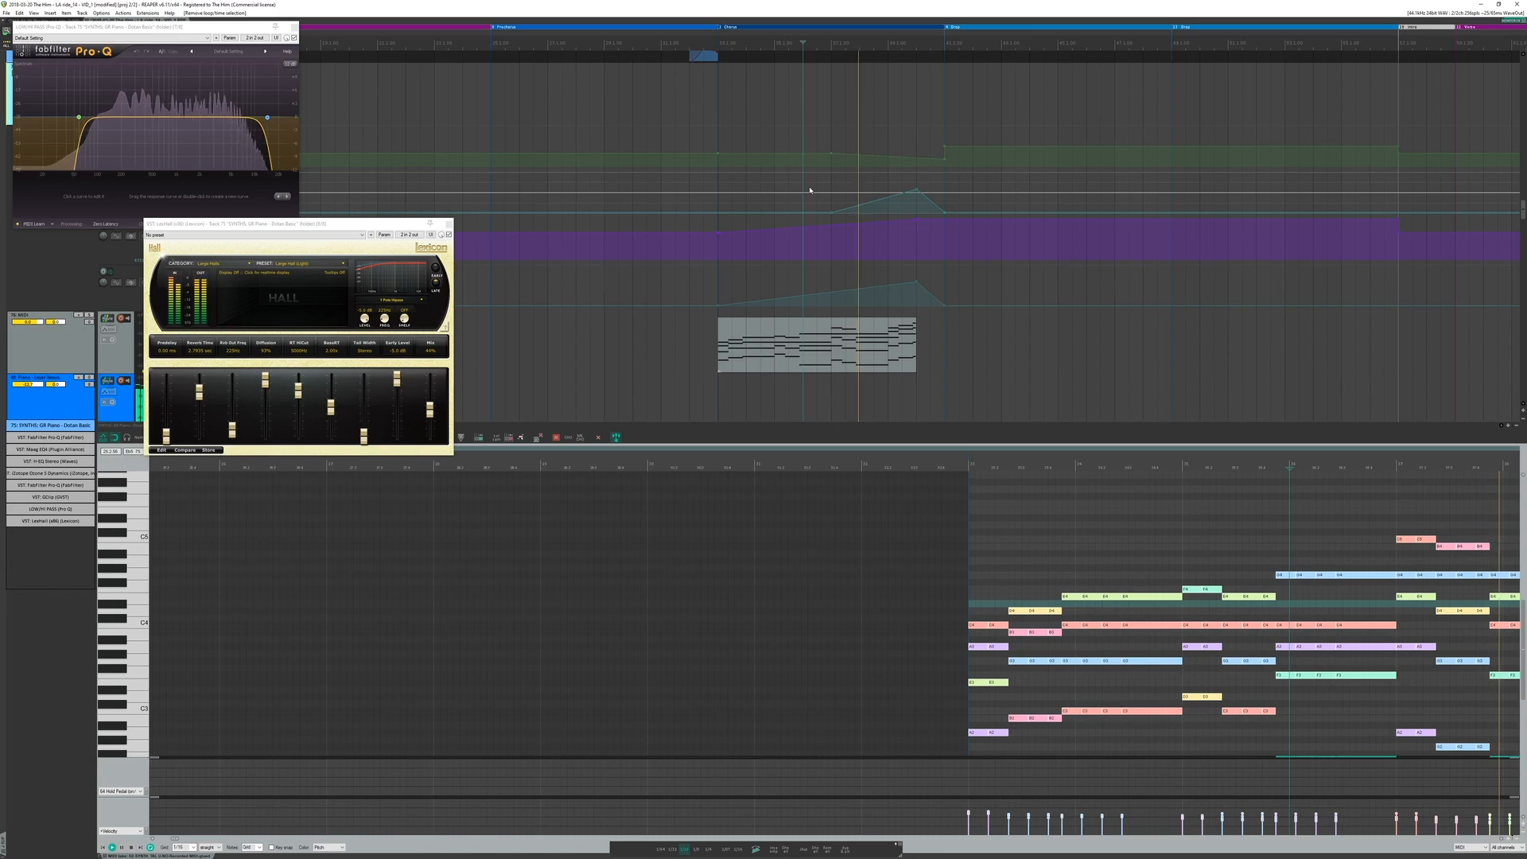
left_click(750, 131)
key("Escape")
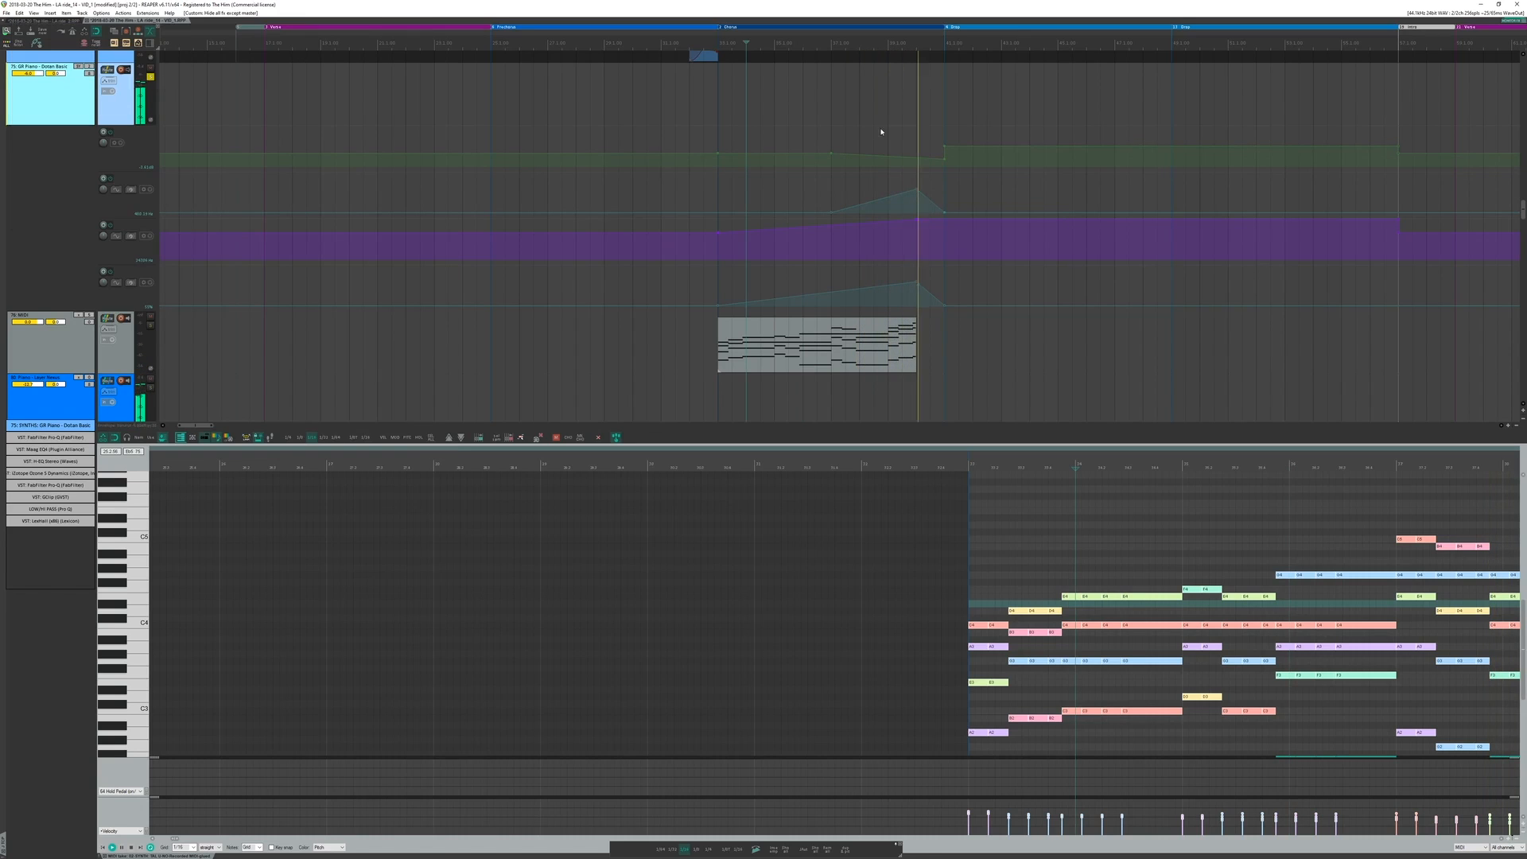
Step: Hide all track envelopes and set the loop to the first Drop section
key("v")
scroll(910, 112, "down", 2)
left_click_drag(954, 144, 889, 341)
scroll(889, 341, "down", 1)
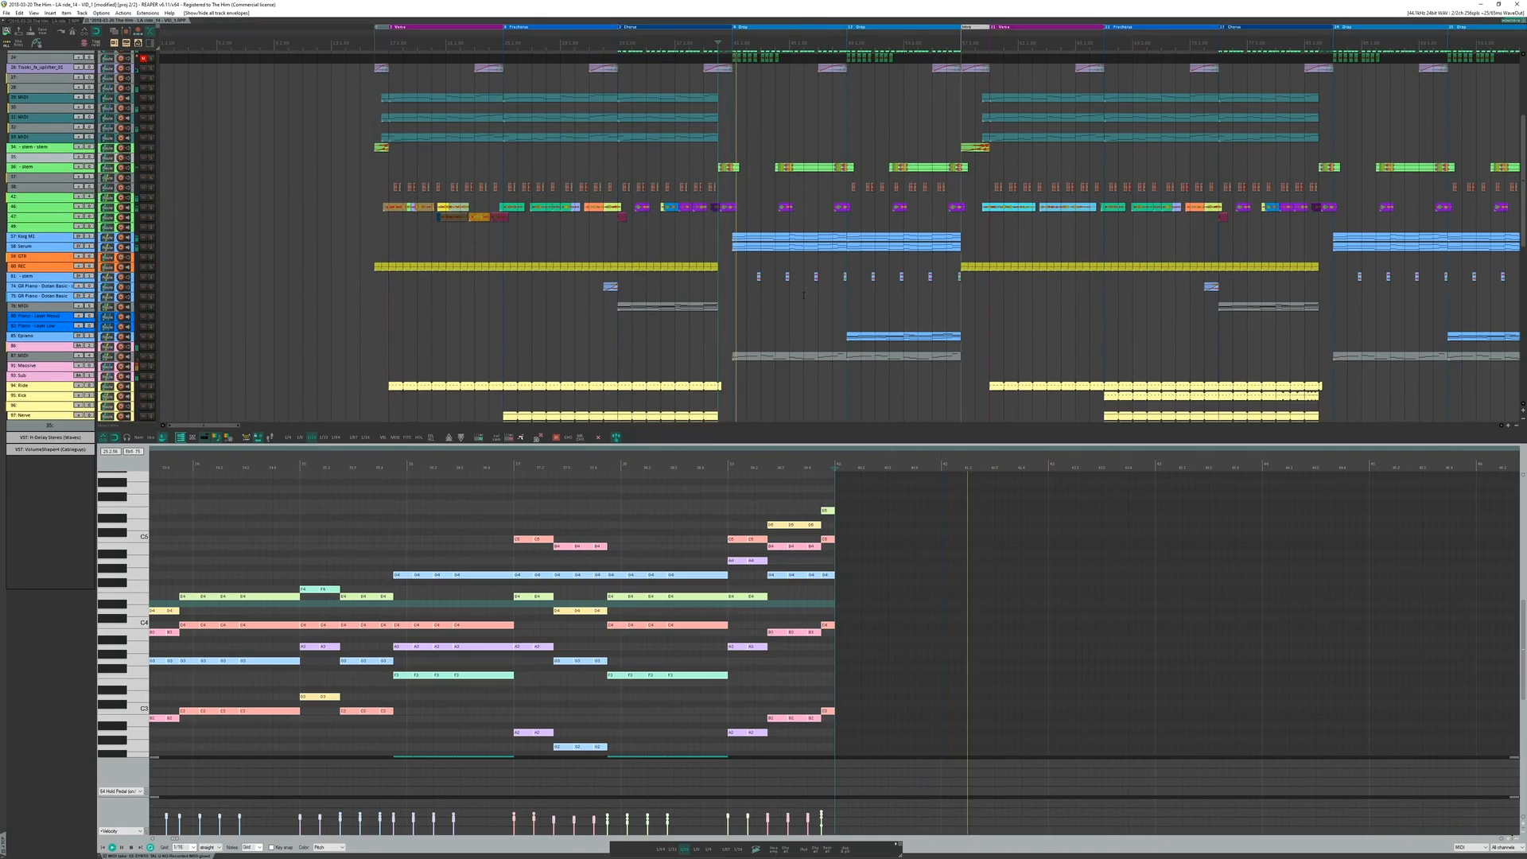
scroll(787, 329, "down", 2)
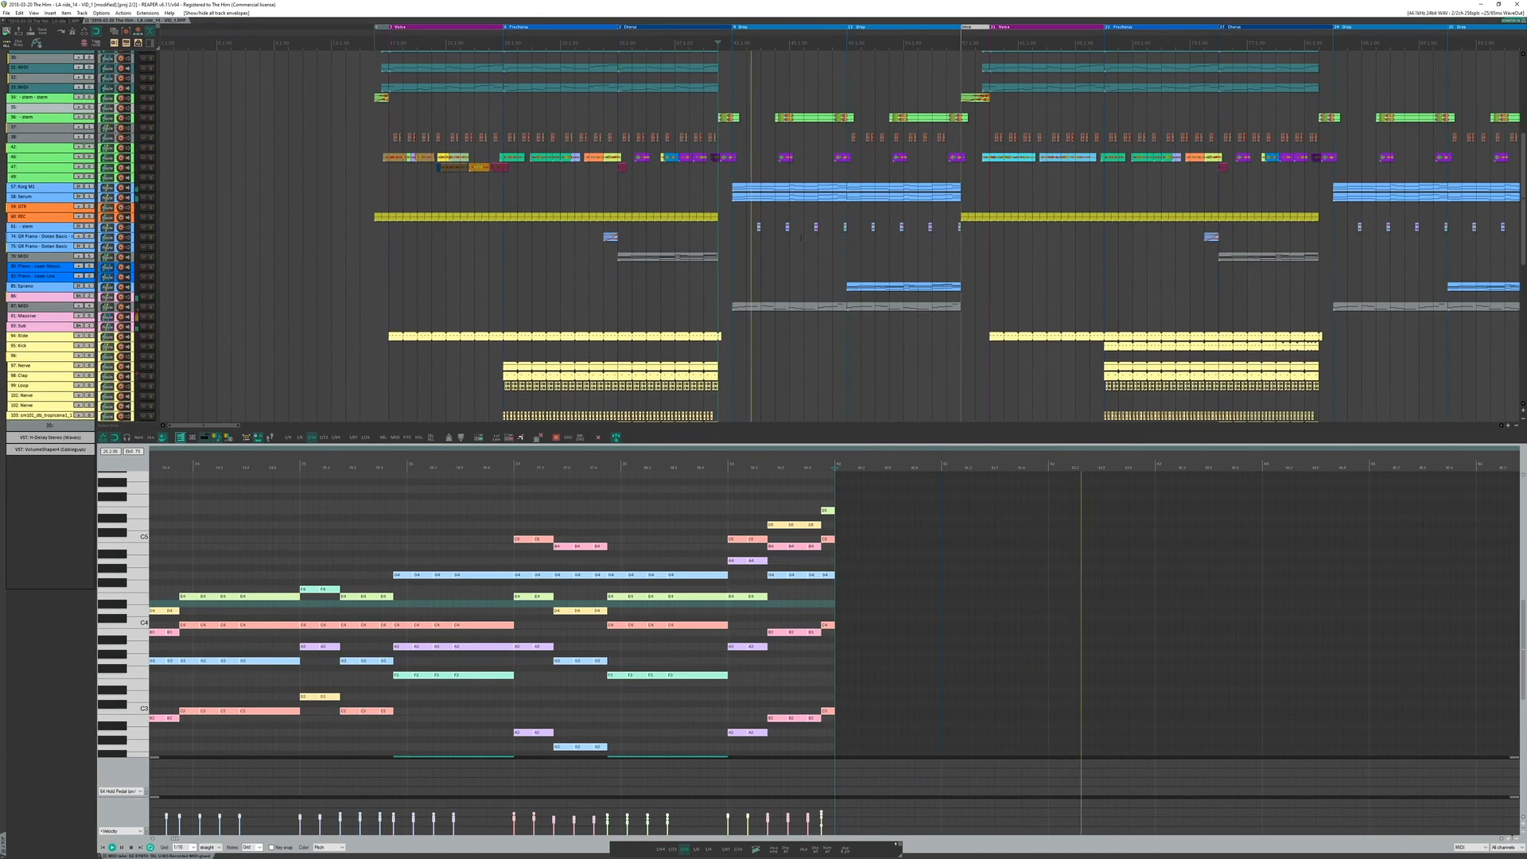
left_click(773, 29)
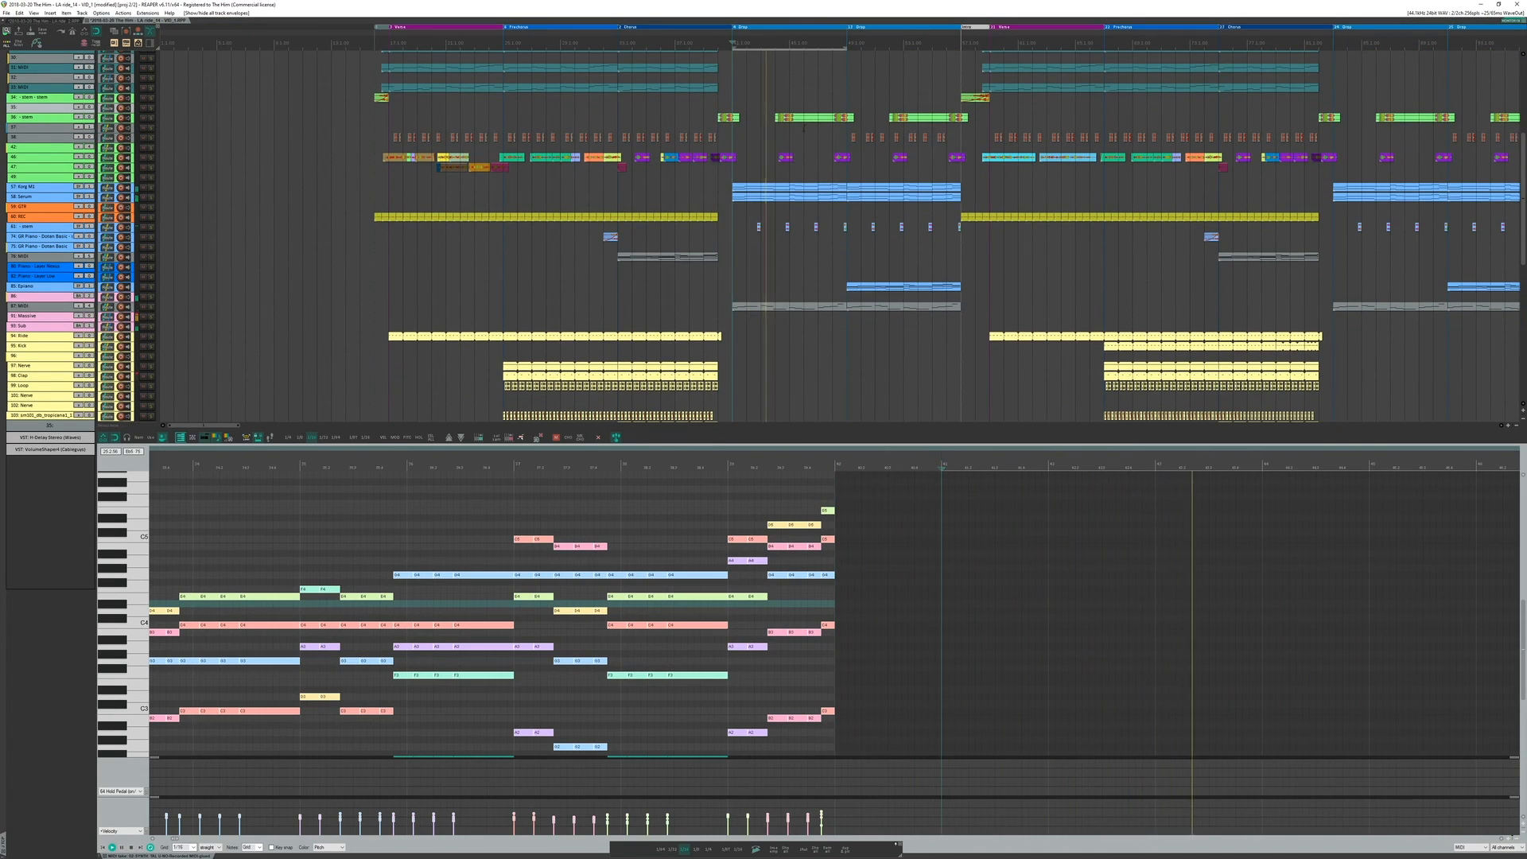
Step: Select the KSHMR white noise effects track and play the start of the first drop
scroll(765, 239, "up", 10)
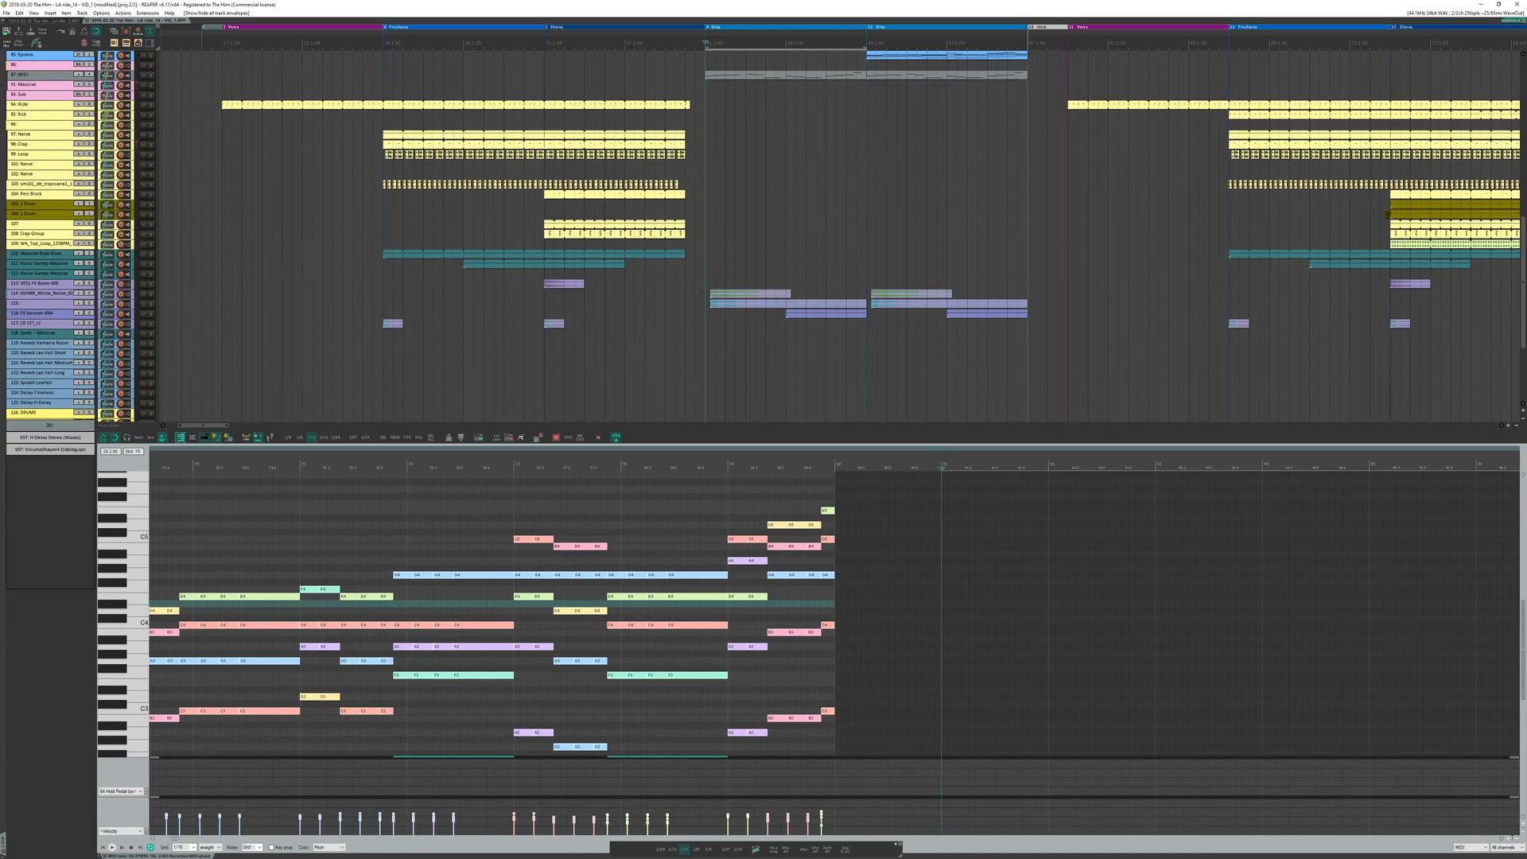
left_click(701, 292)
key("m")
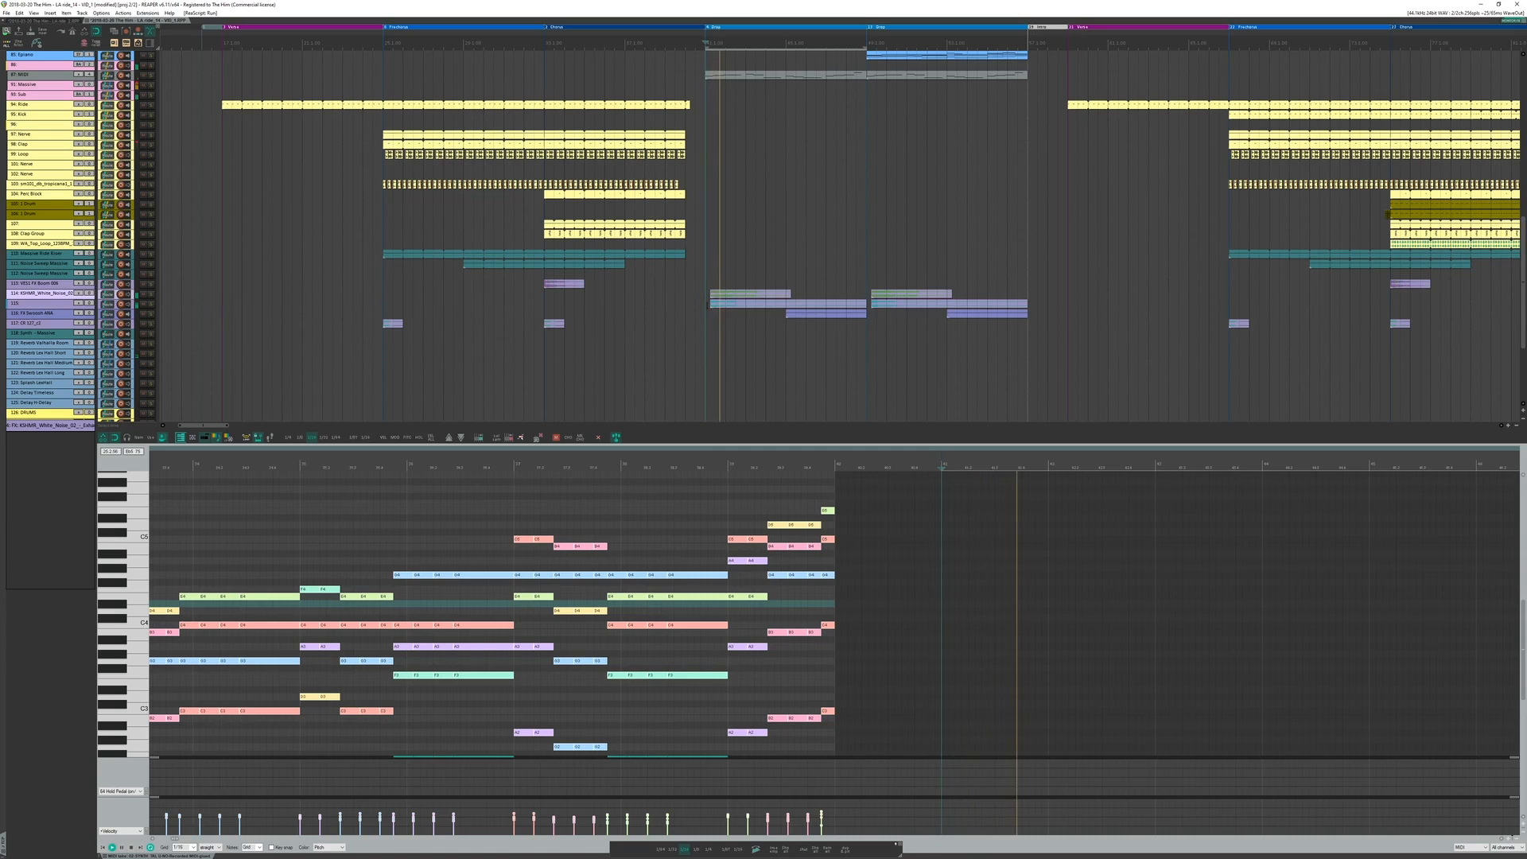
scroll(754, 231, "up", 5)
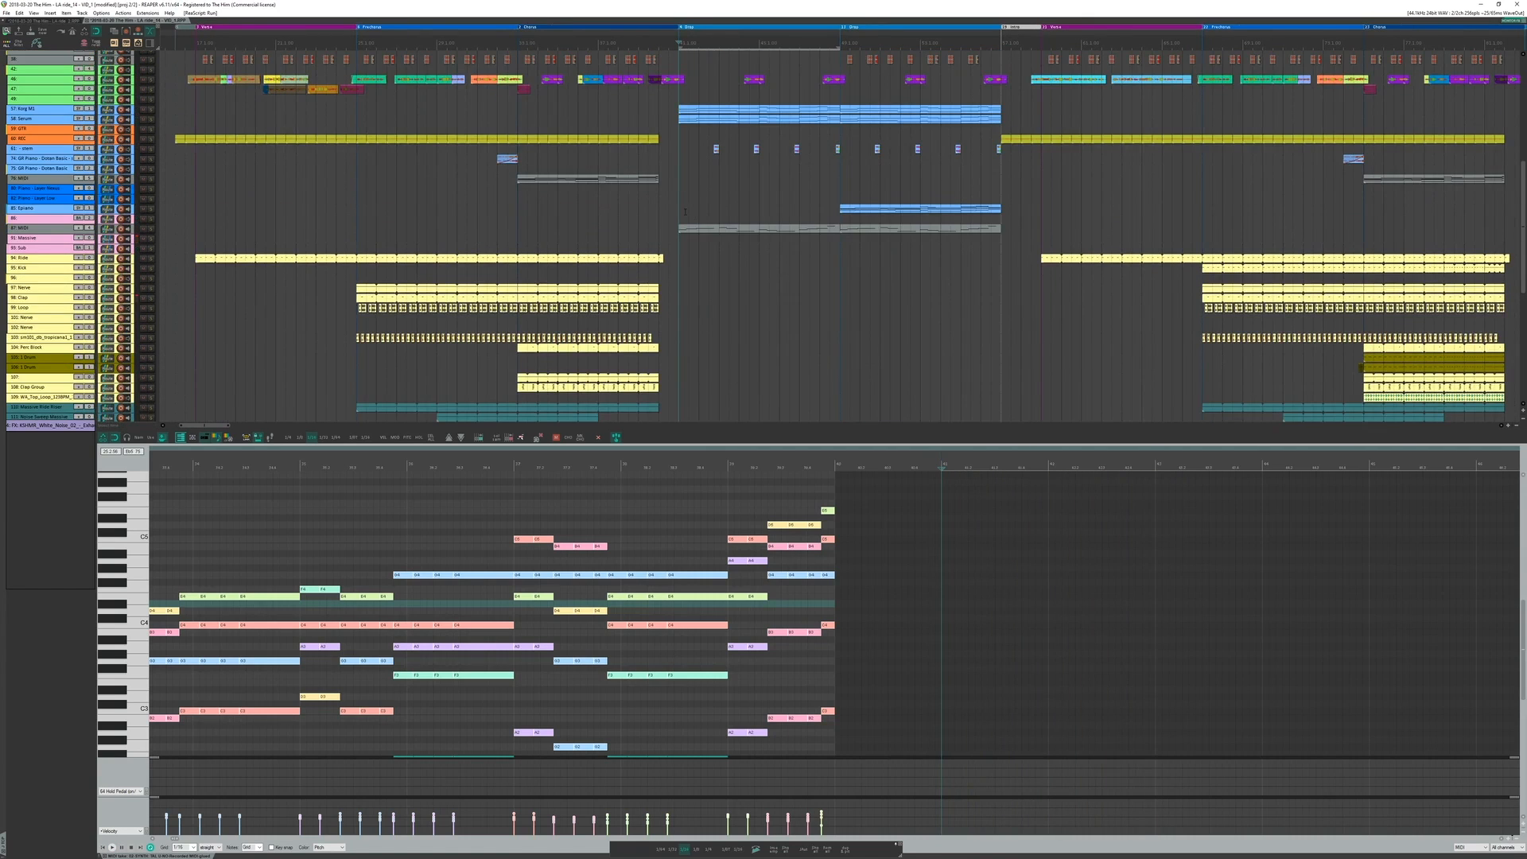
Step: Select the first drop's MIDI item on the bass MIDI track to show its notes in the editor
left_click(684, 212)
scroll(683, 223, "up", 2)
scroll(696, 234, "down", 3)
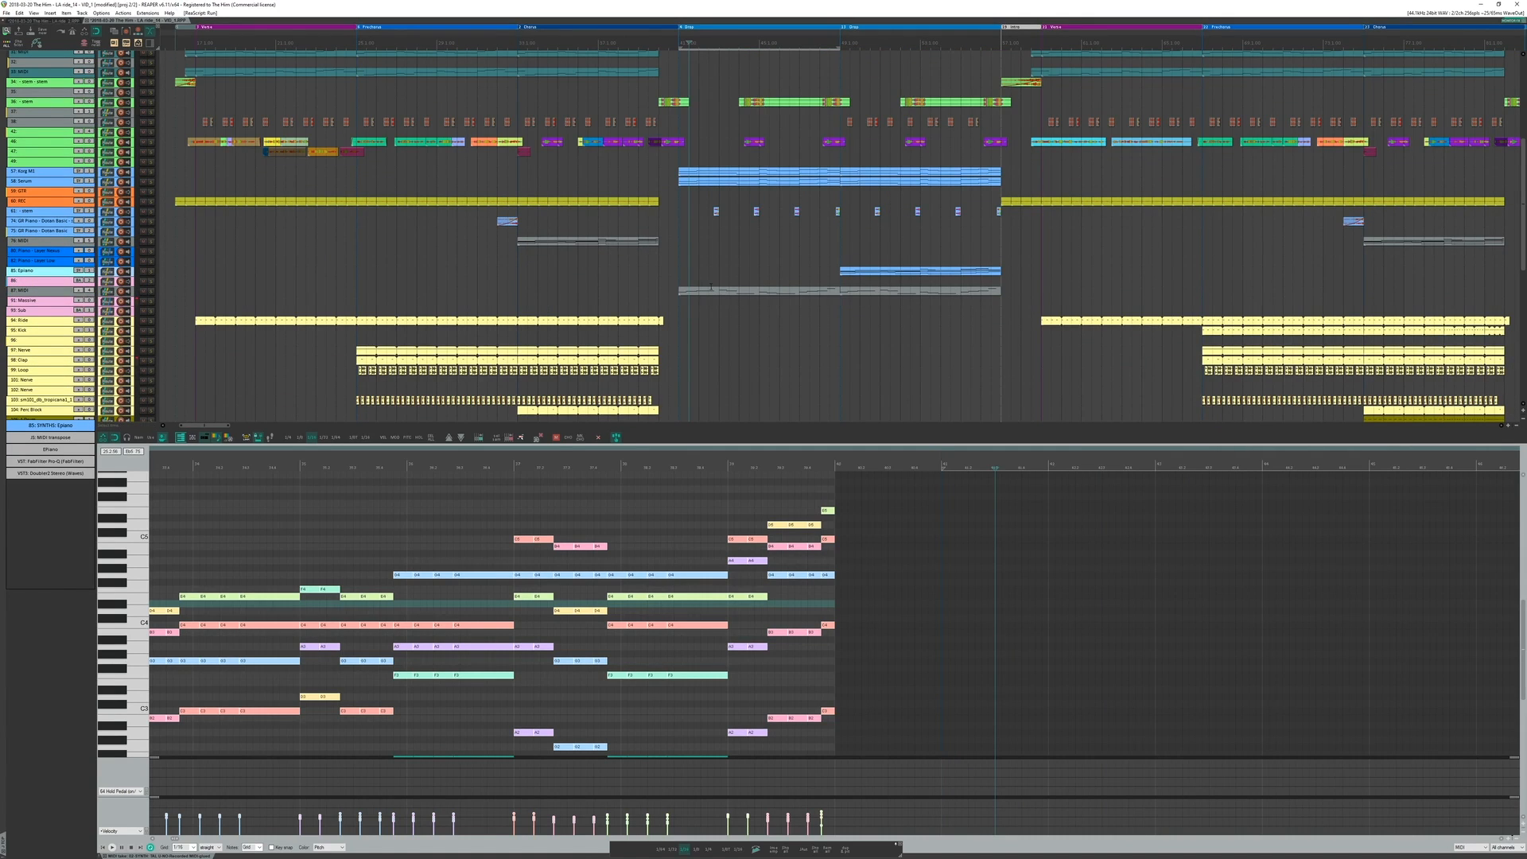
scroll(706, 306, "down", 1)
left_click(704, 264)
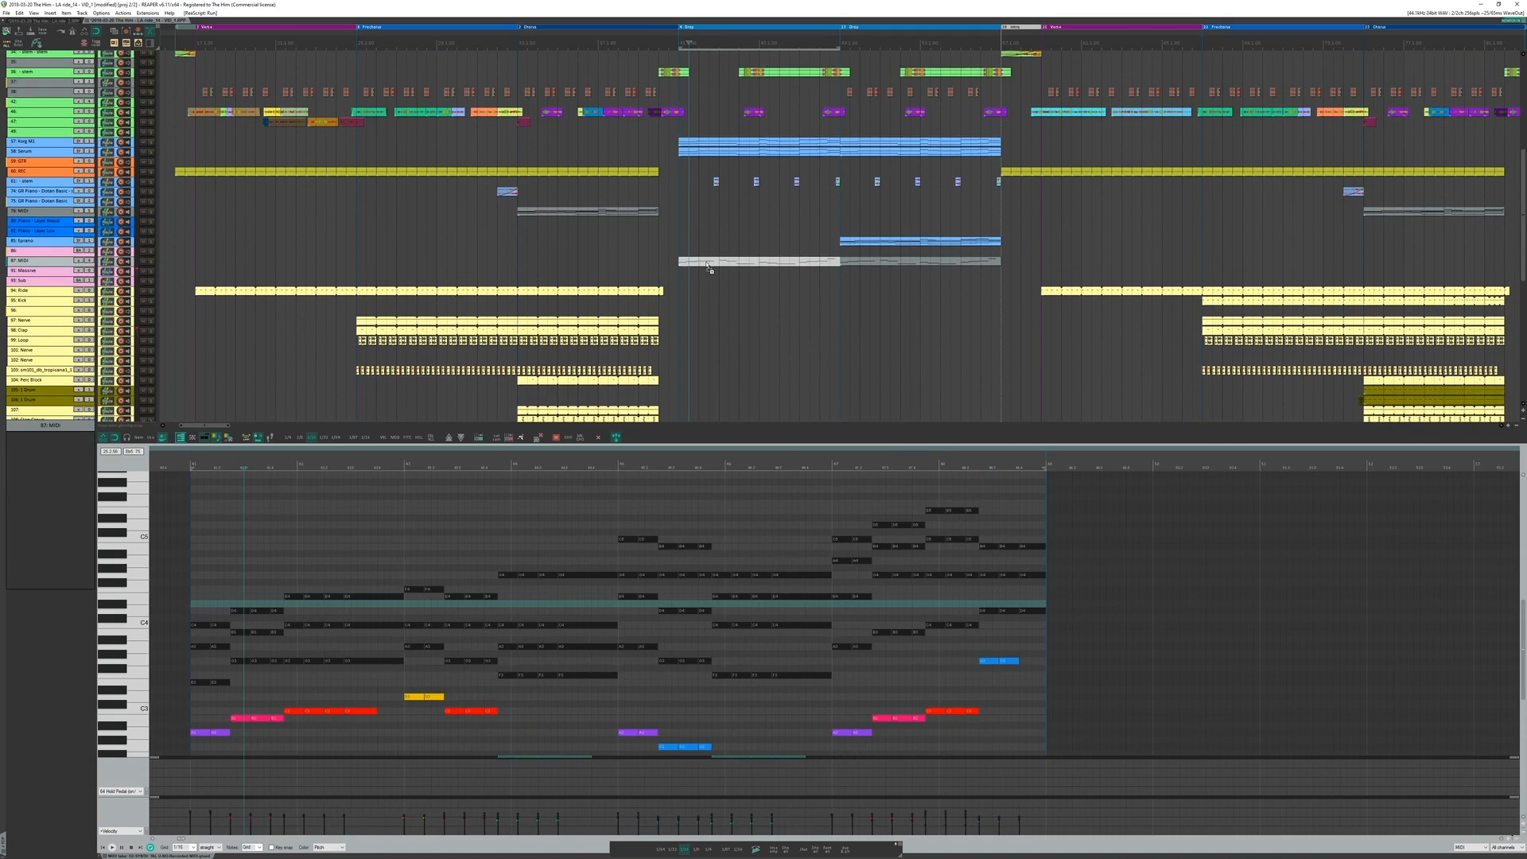
scroll(702, 272, "up", 2)
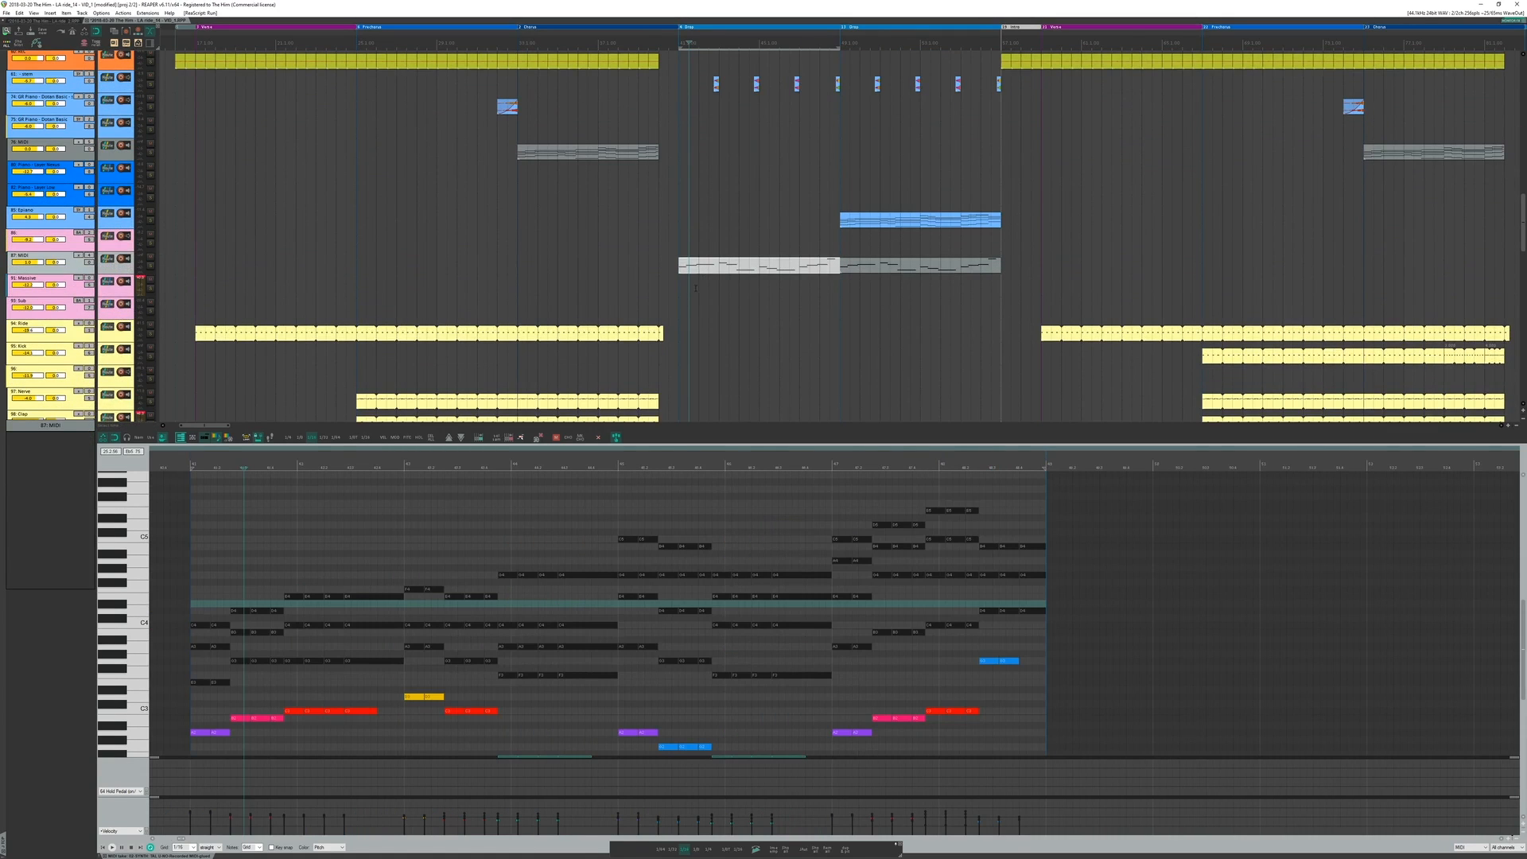
Step: Open the Massive synth on the bass track beneath the drop's MIDI item, solo that track and play it
left_click(692, 288)
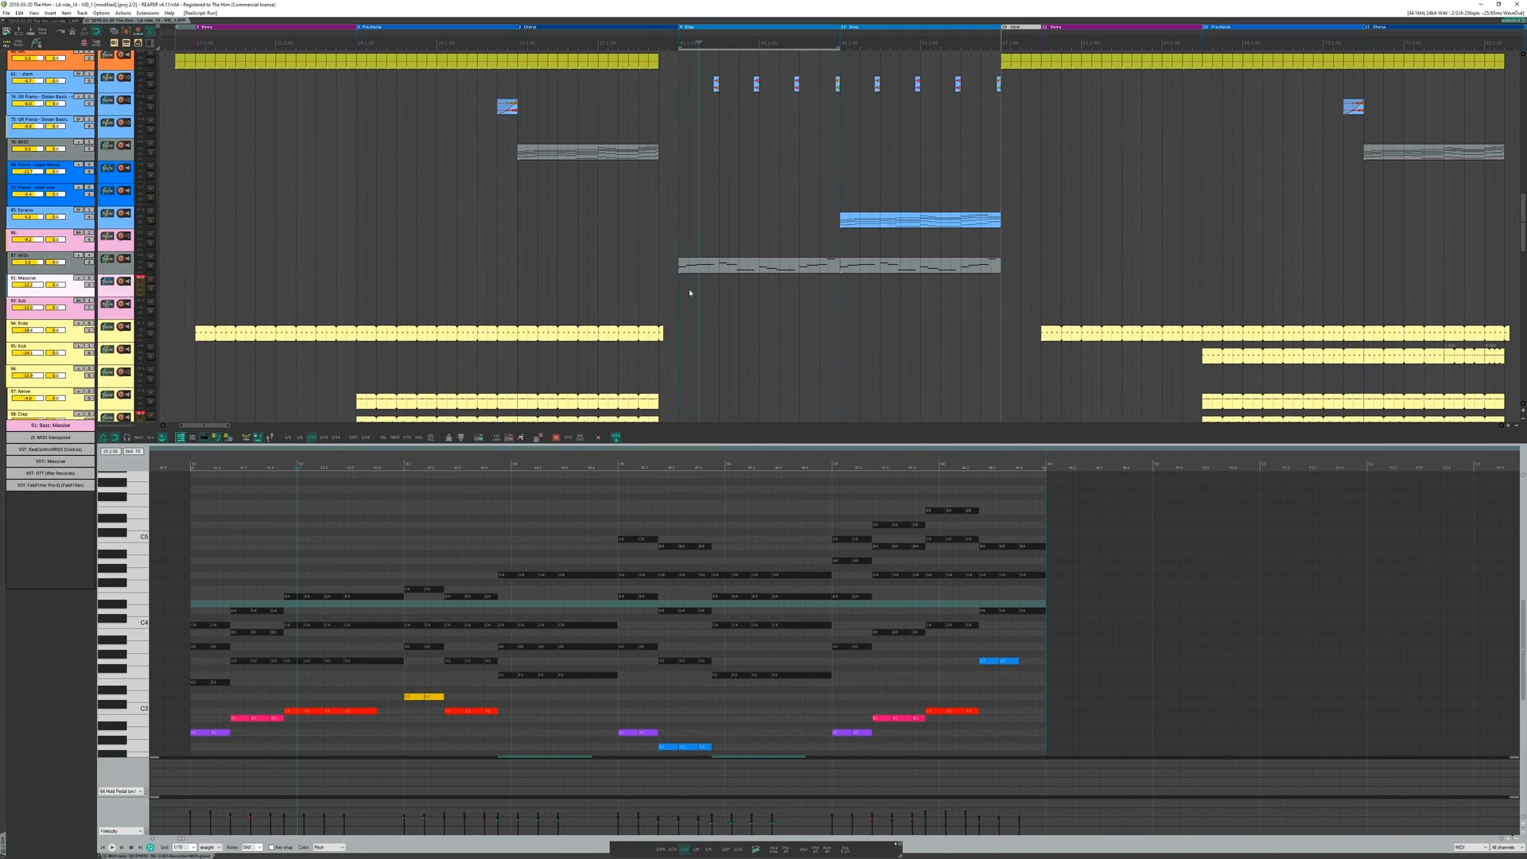
key("f")
left_click_drag(703, 283, 885, 323)
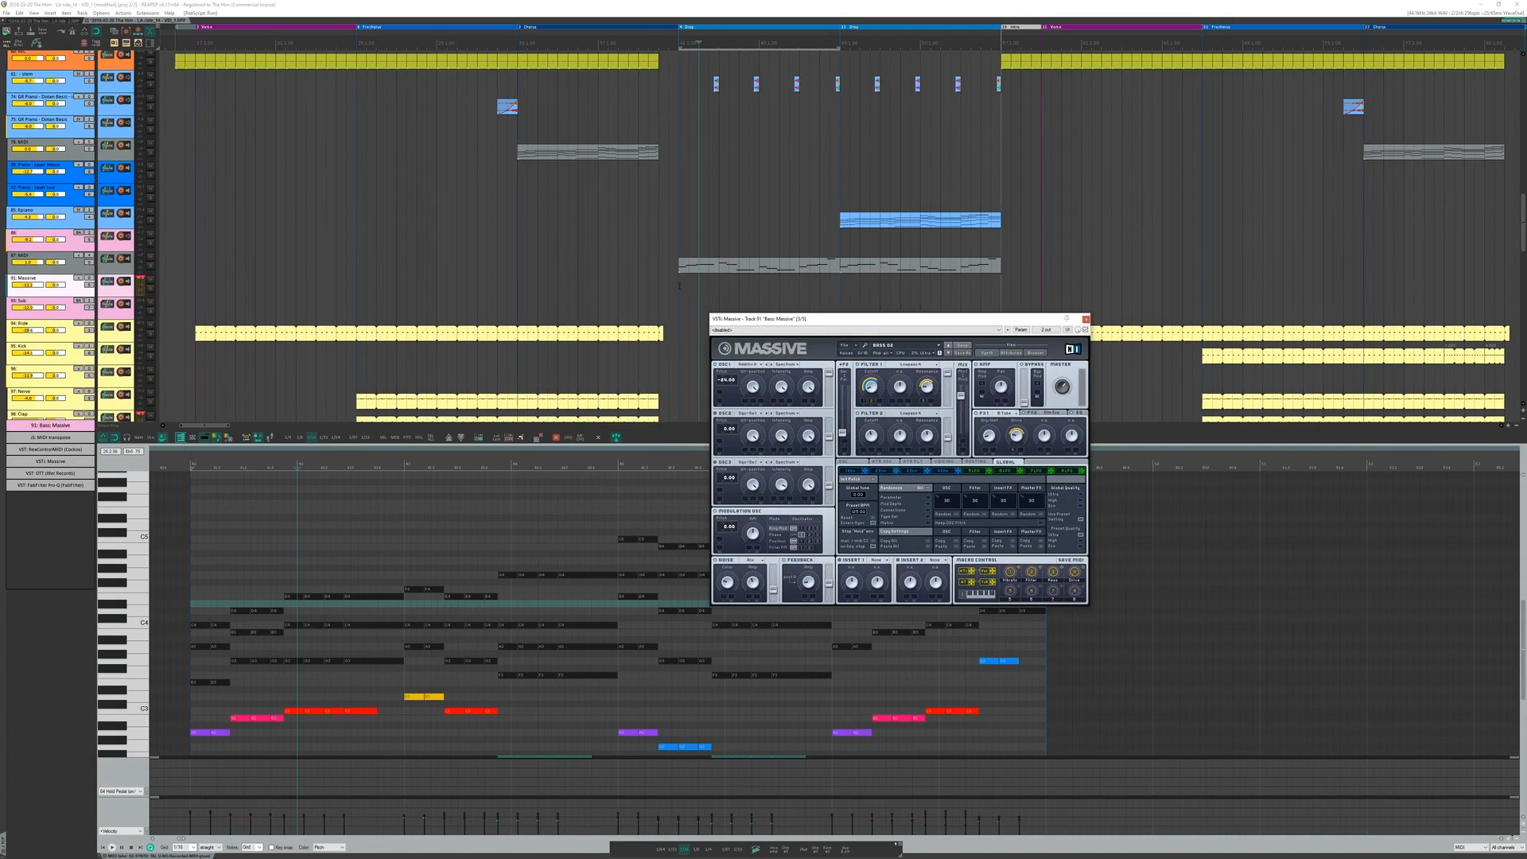
key("F6")
key("space")
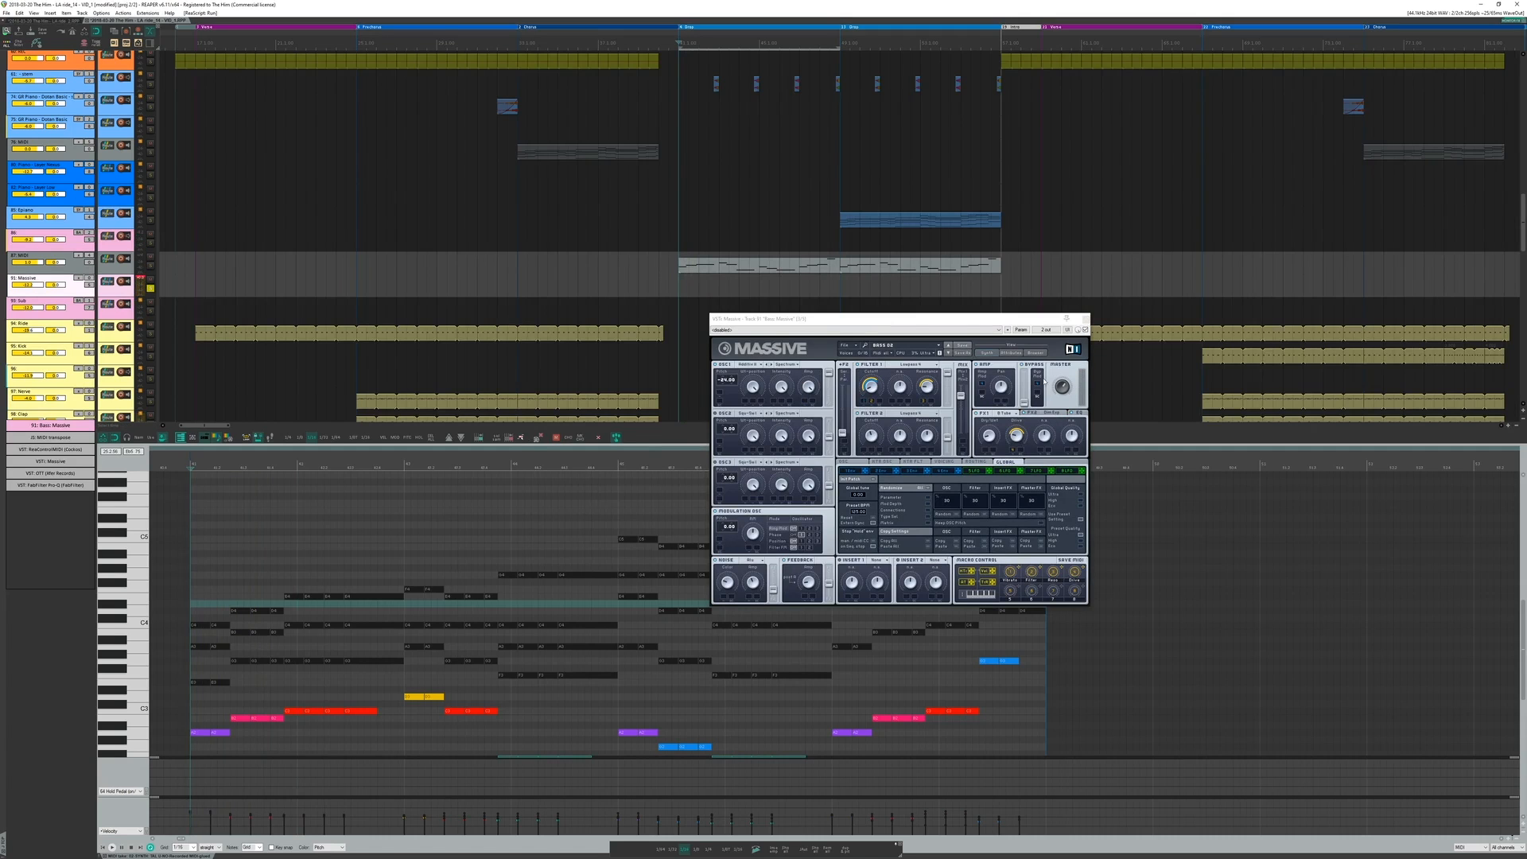
Step: Solo the Sub bass track alongside Massive, then leave only the Sub soloed
scroll(616, 277, "down", 3)
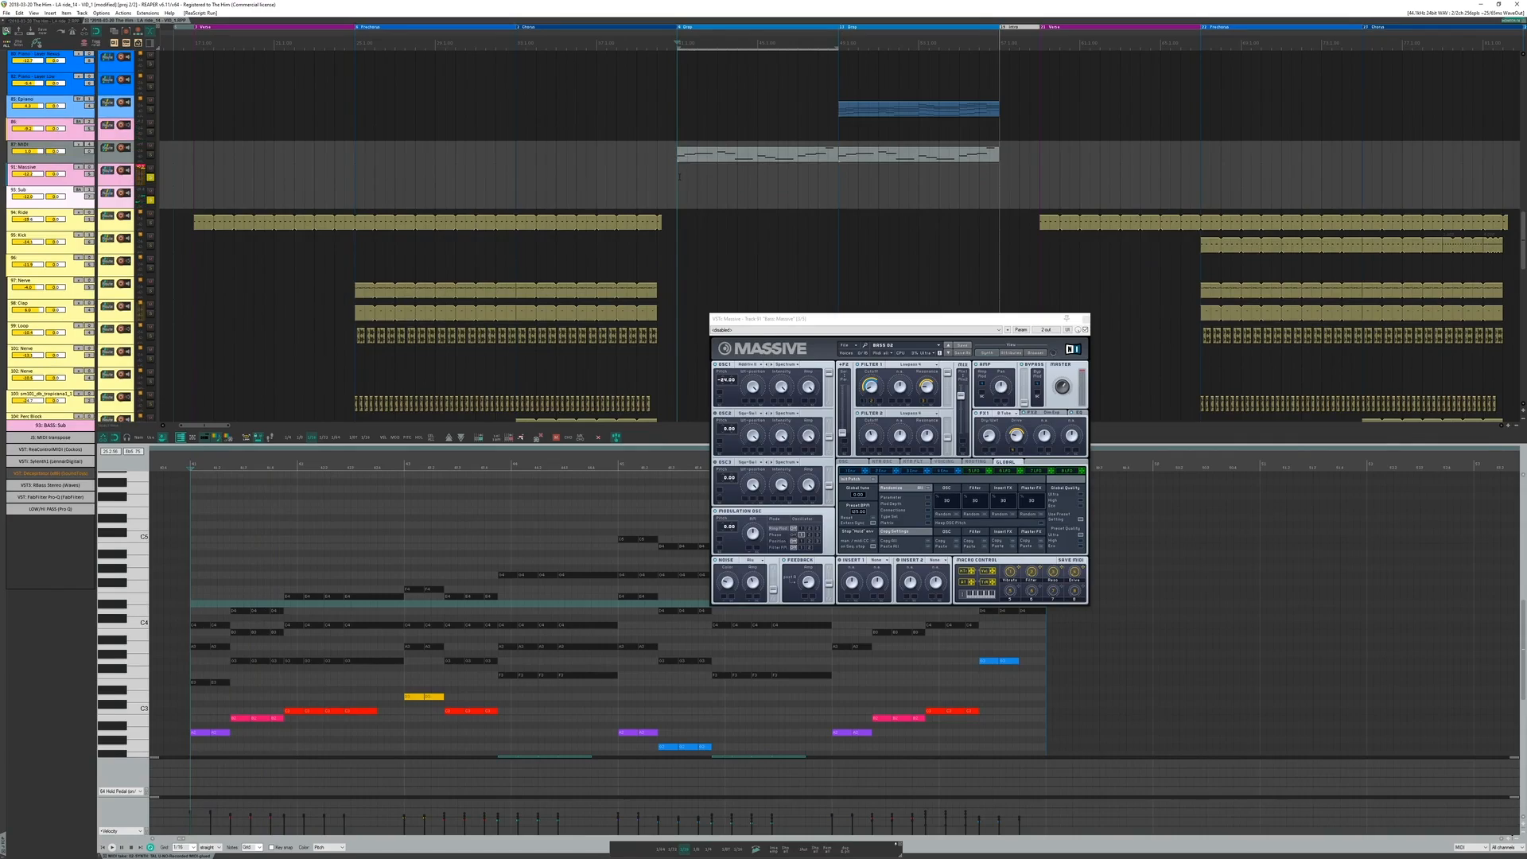
left_click(680, 176)
left_click(678, 203)
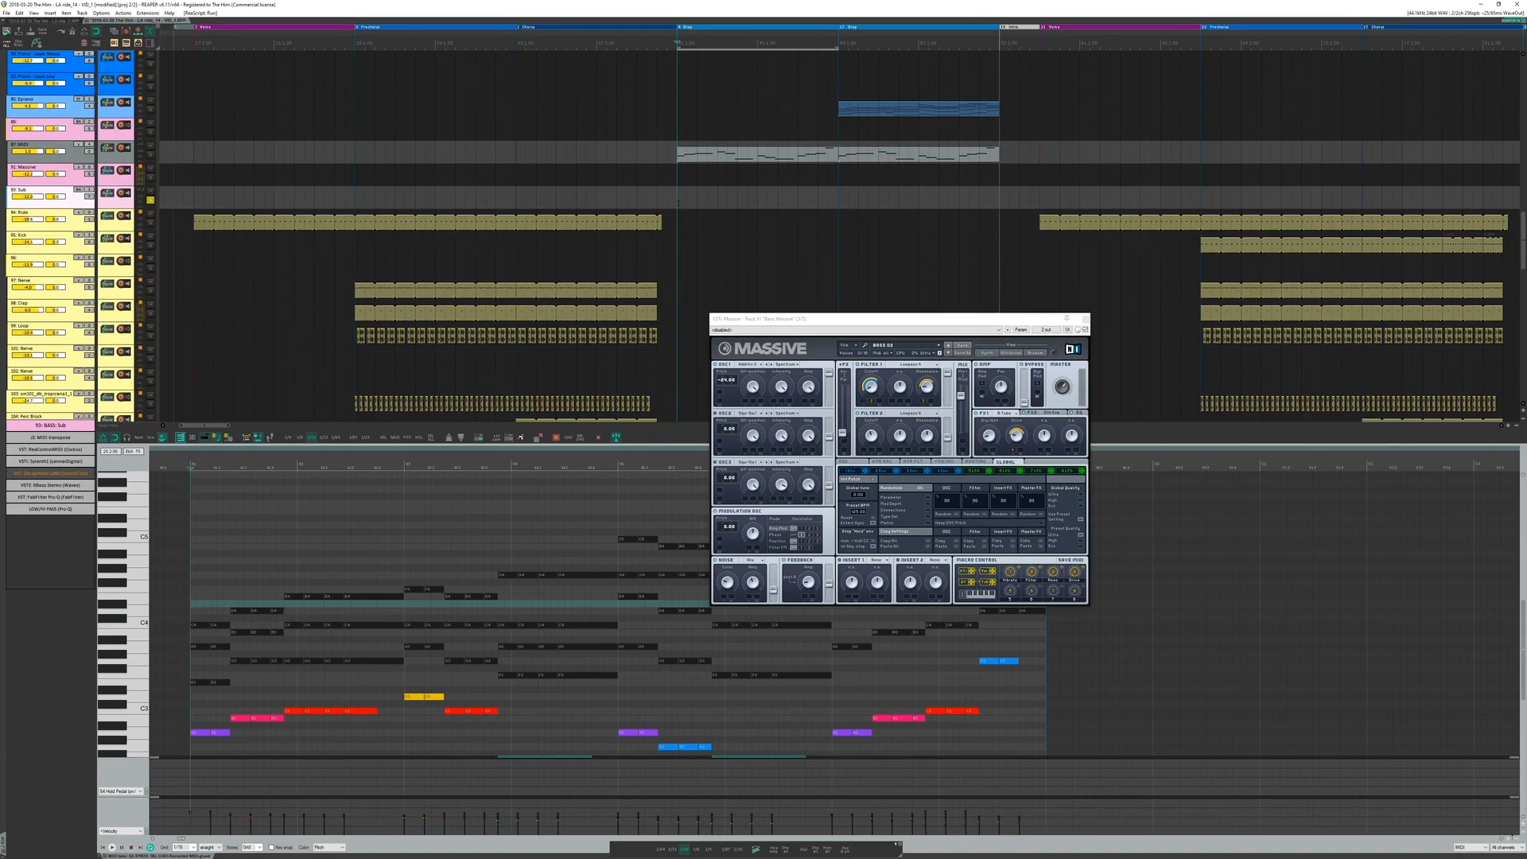
key("f")
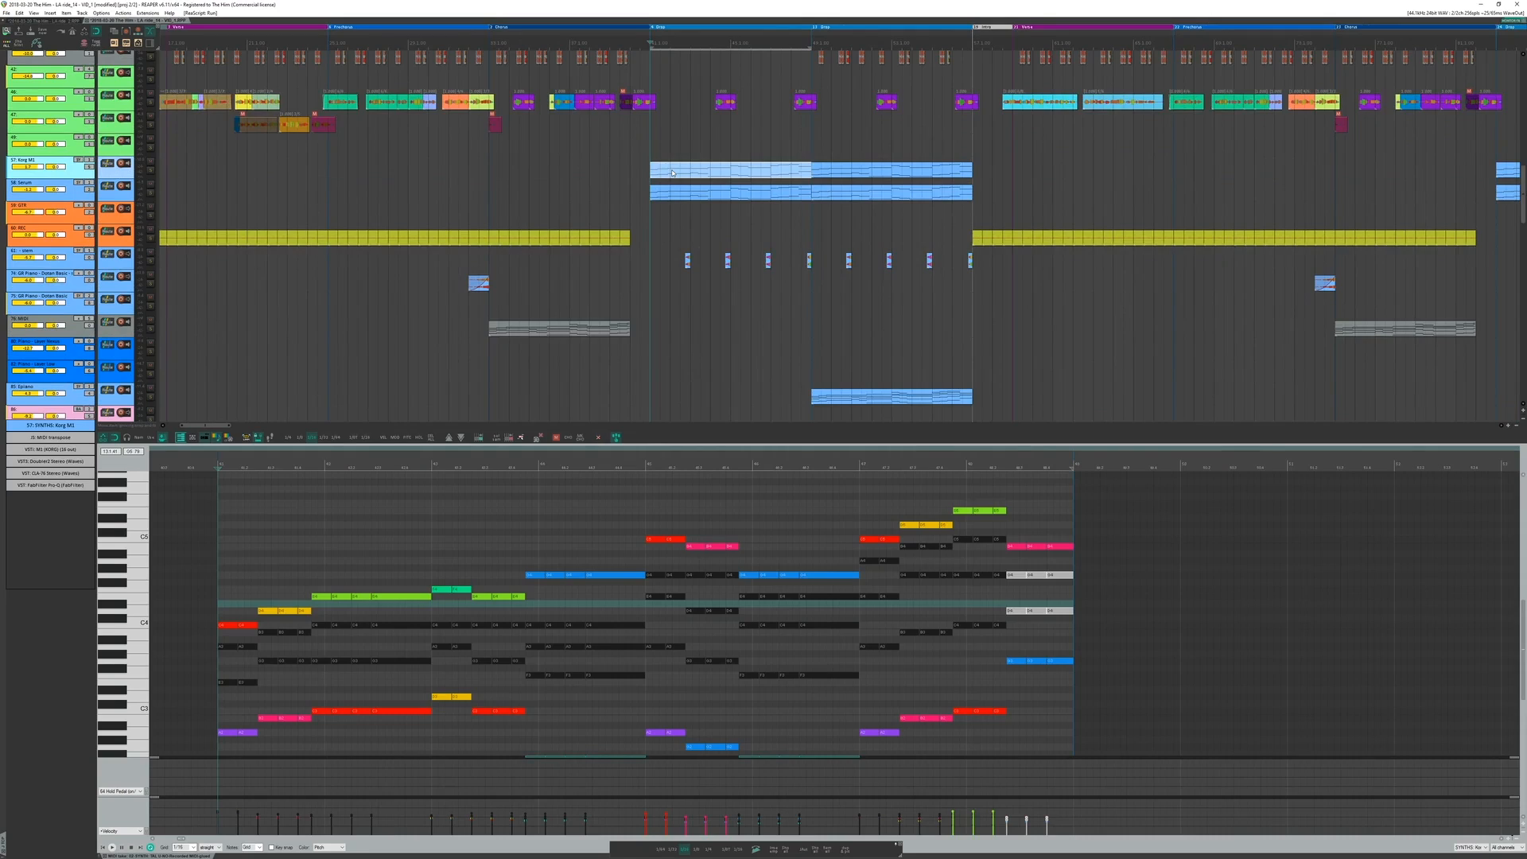
Step: Play the first drop's Korg M1 part soloed, then open the track's Doubler window
left_click(672, 172)
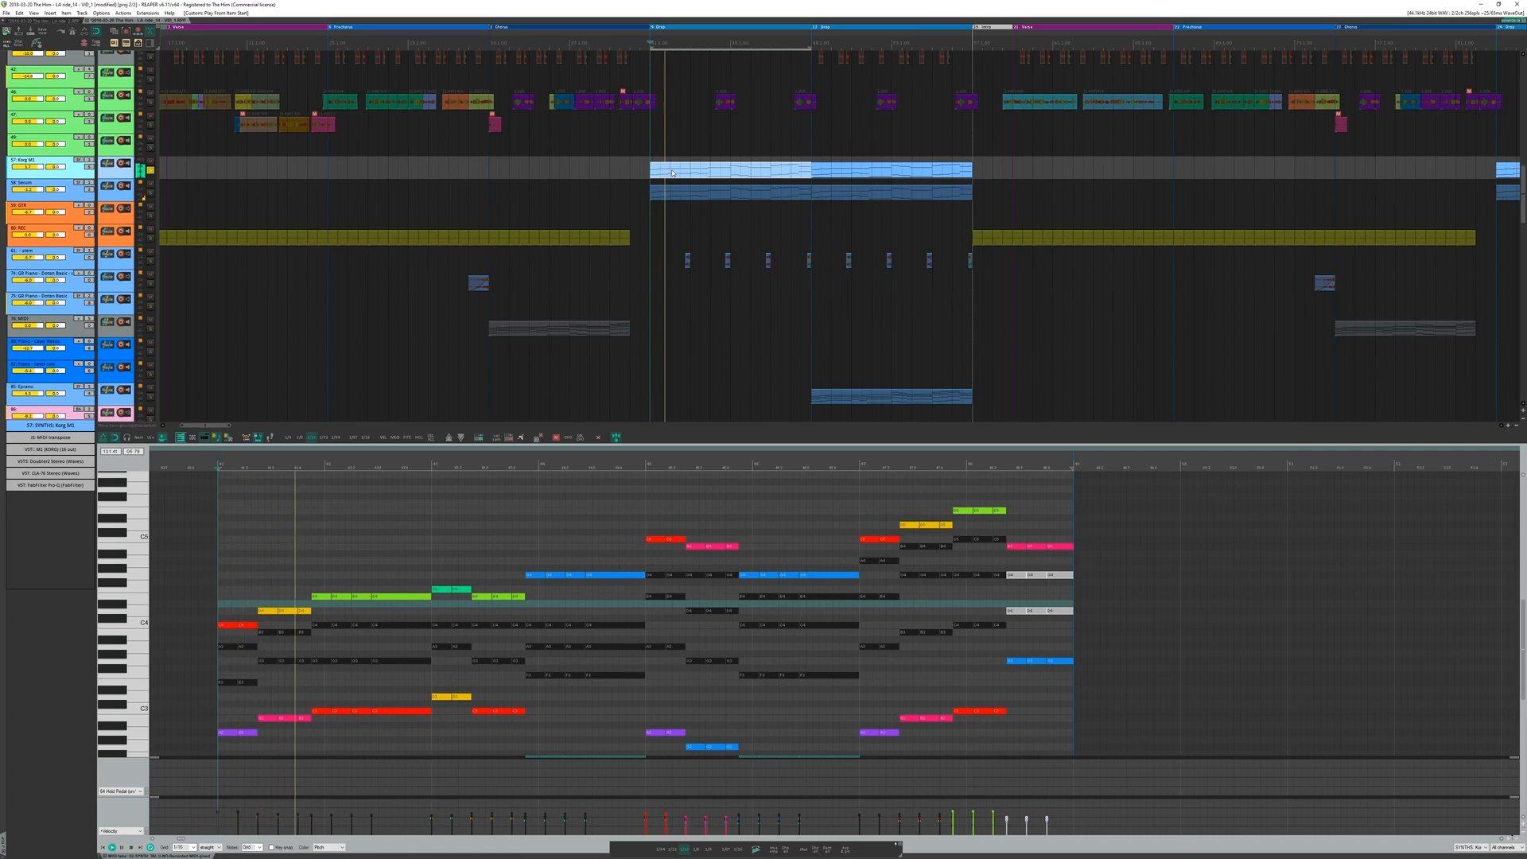
key("space")
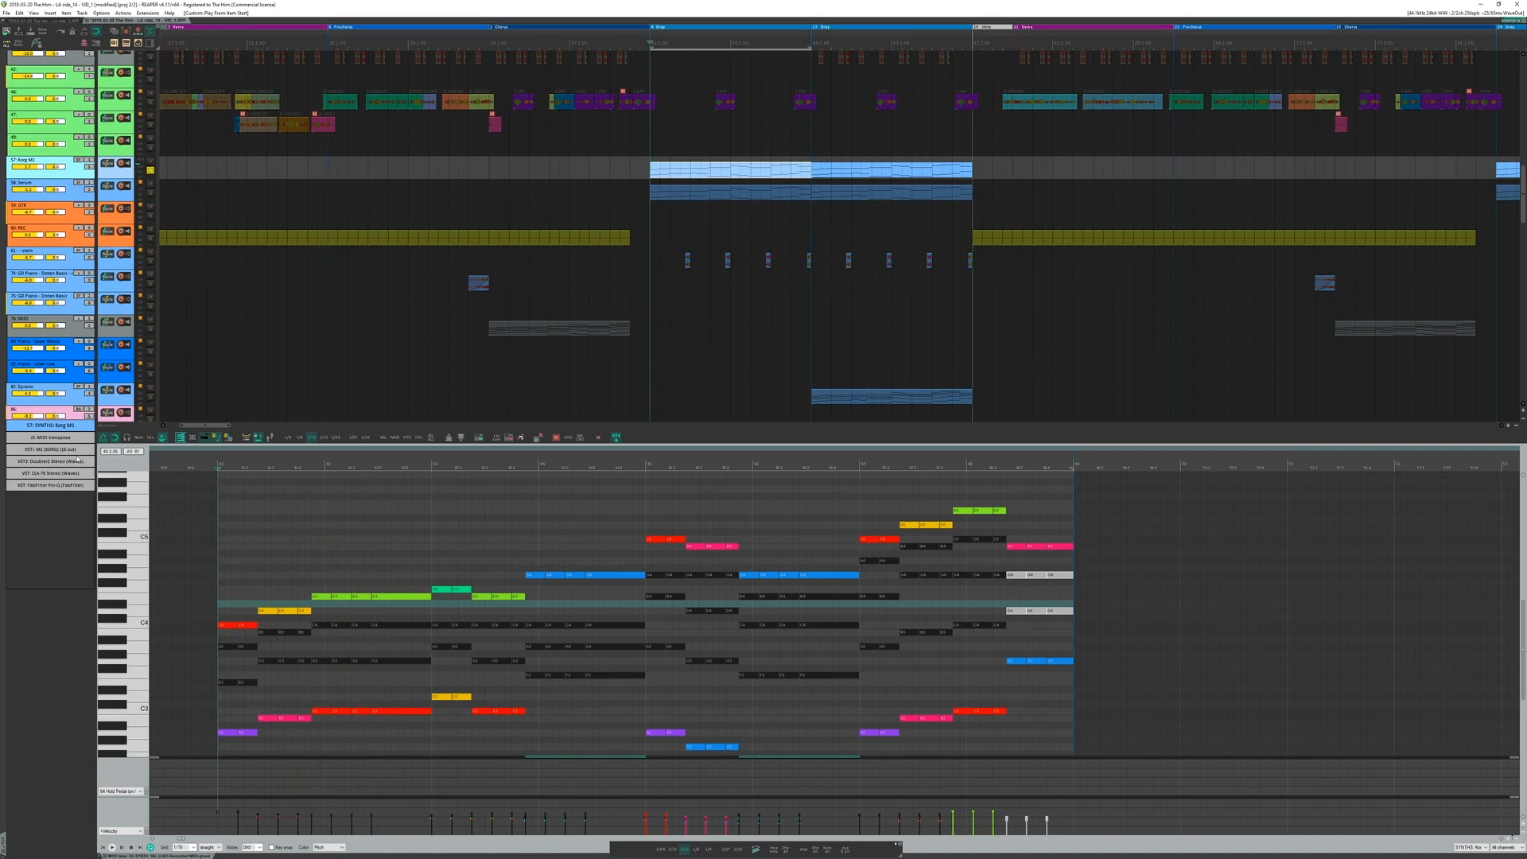
left_click(68, 461)
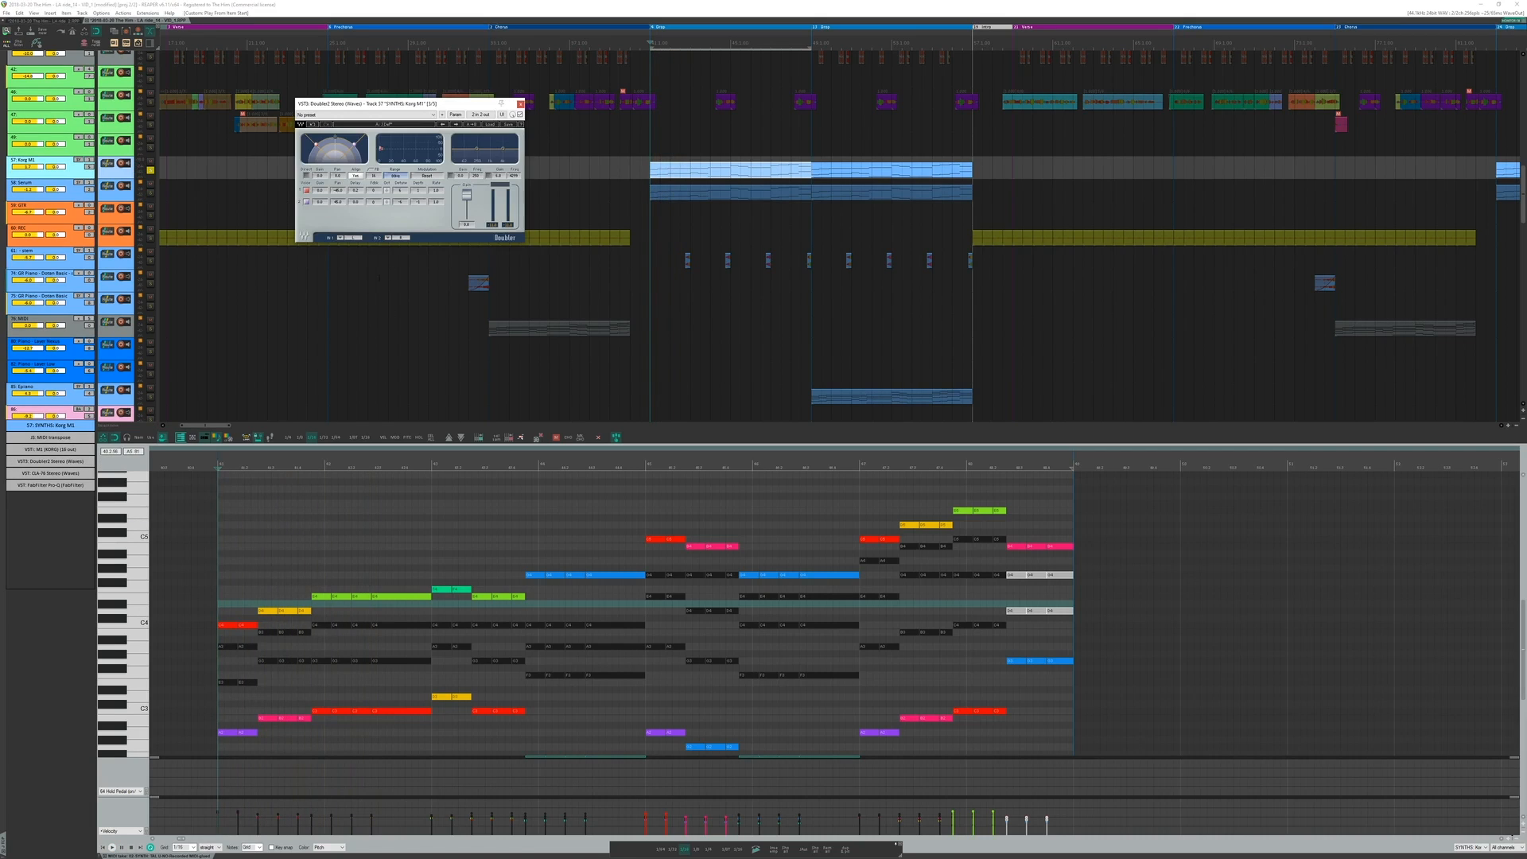
left_click_drag(424, 103, 479, 134)
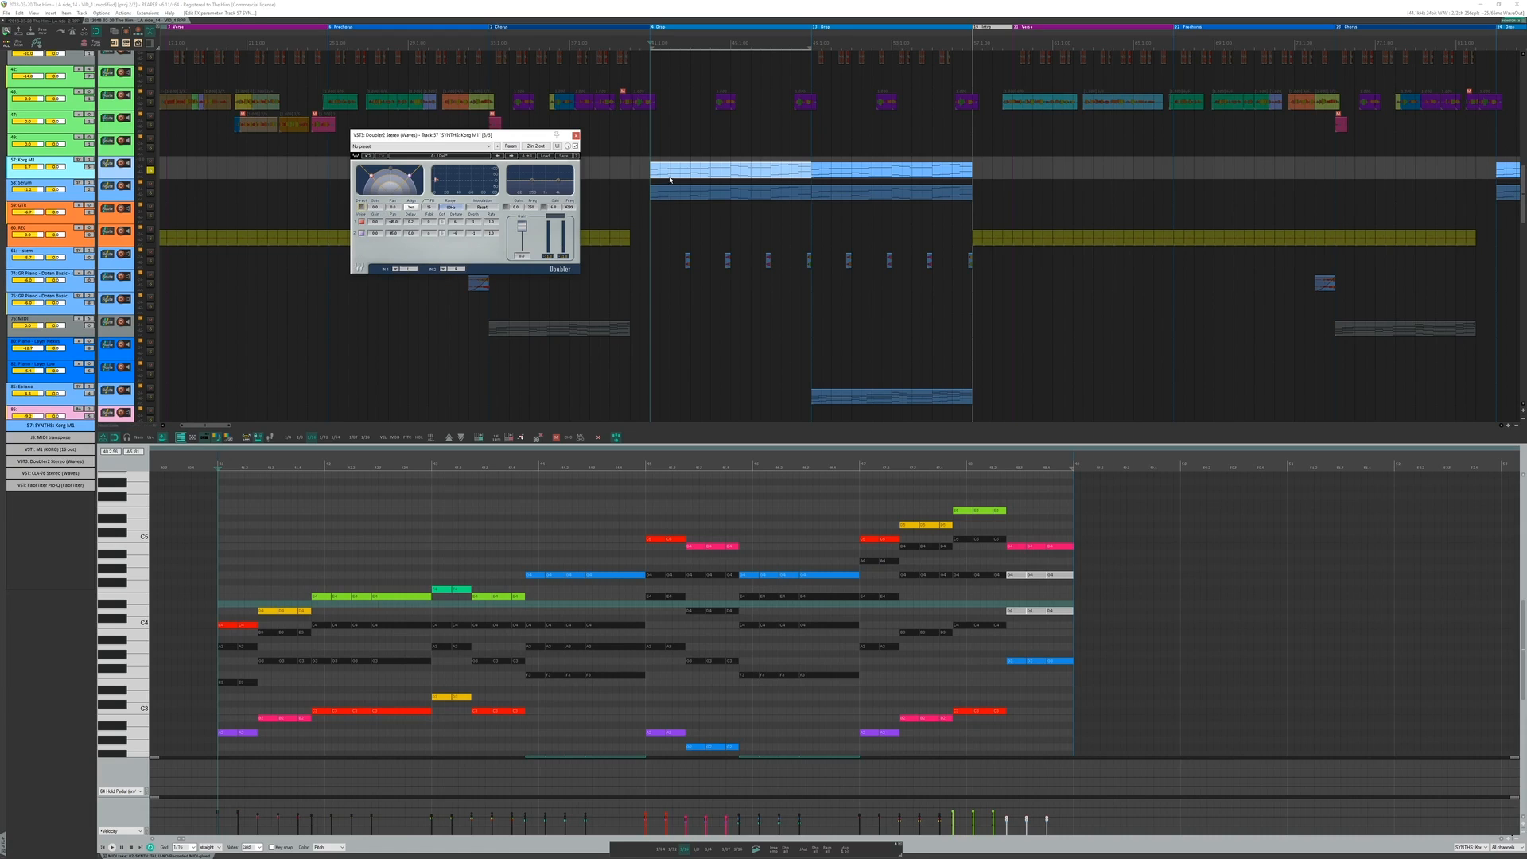
Step: Compare the soloed Korg M1 part with Doubler active and bypassed, re-enable it and close its window
key("space")
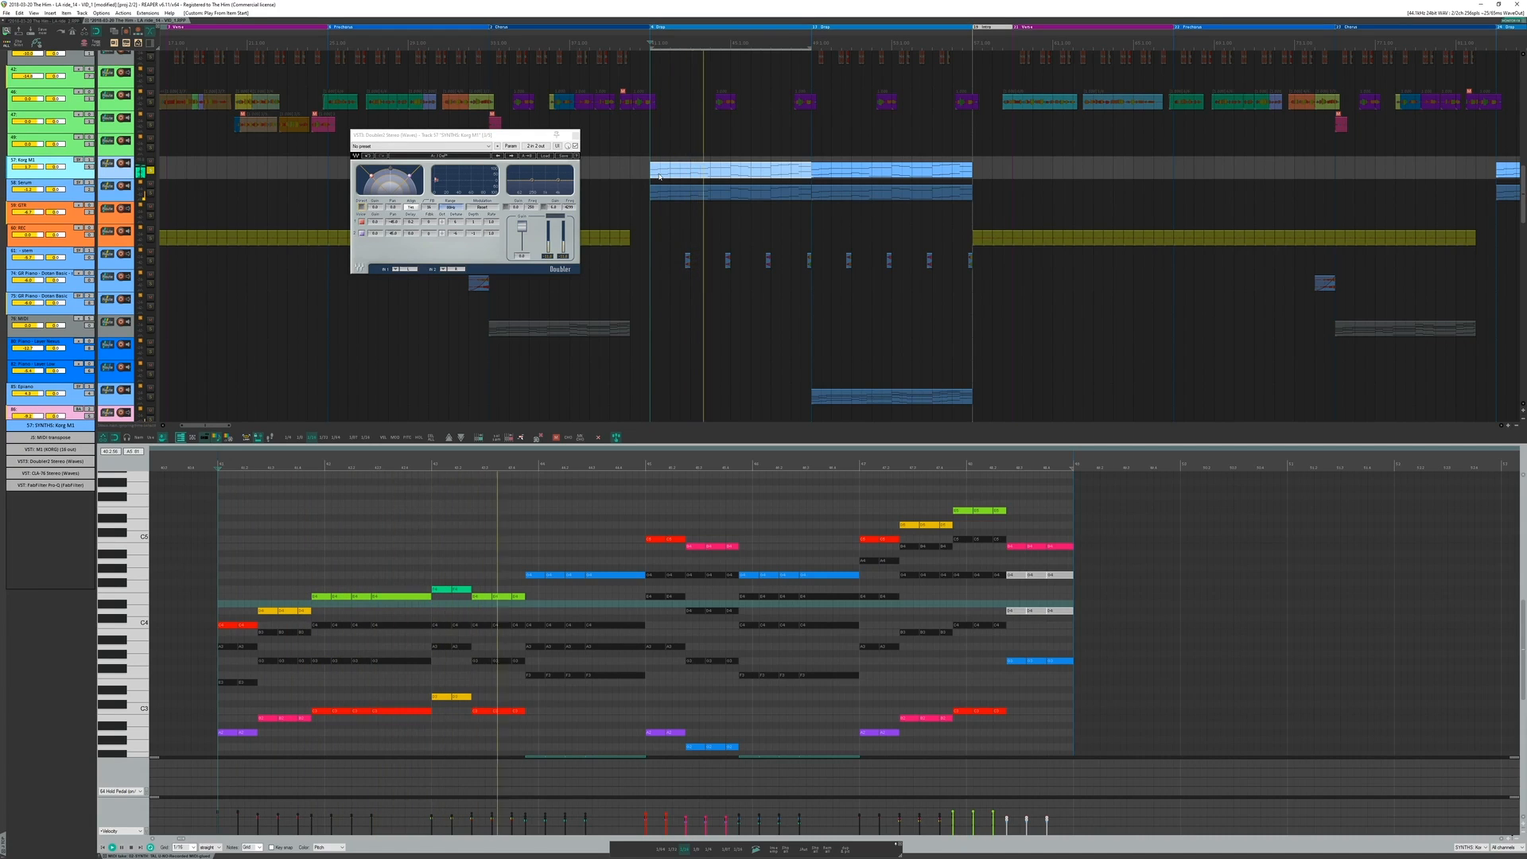
left_click(575, 146)
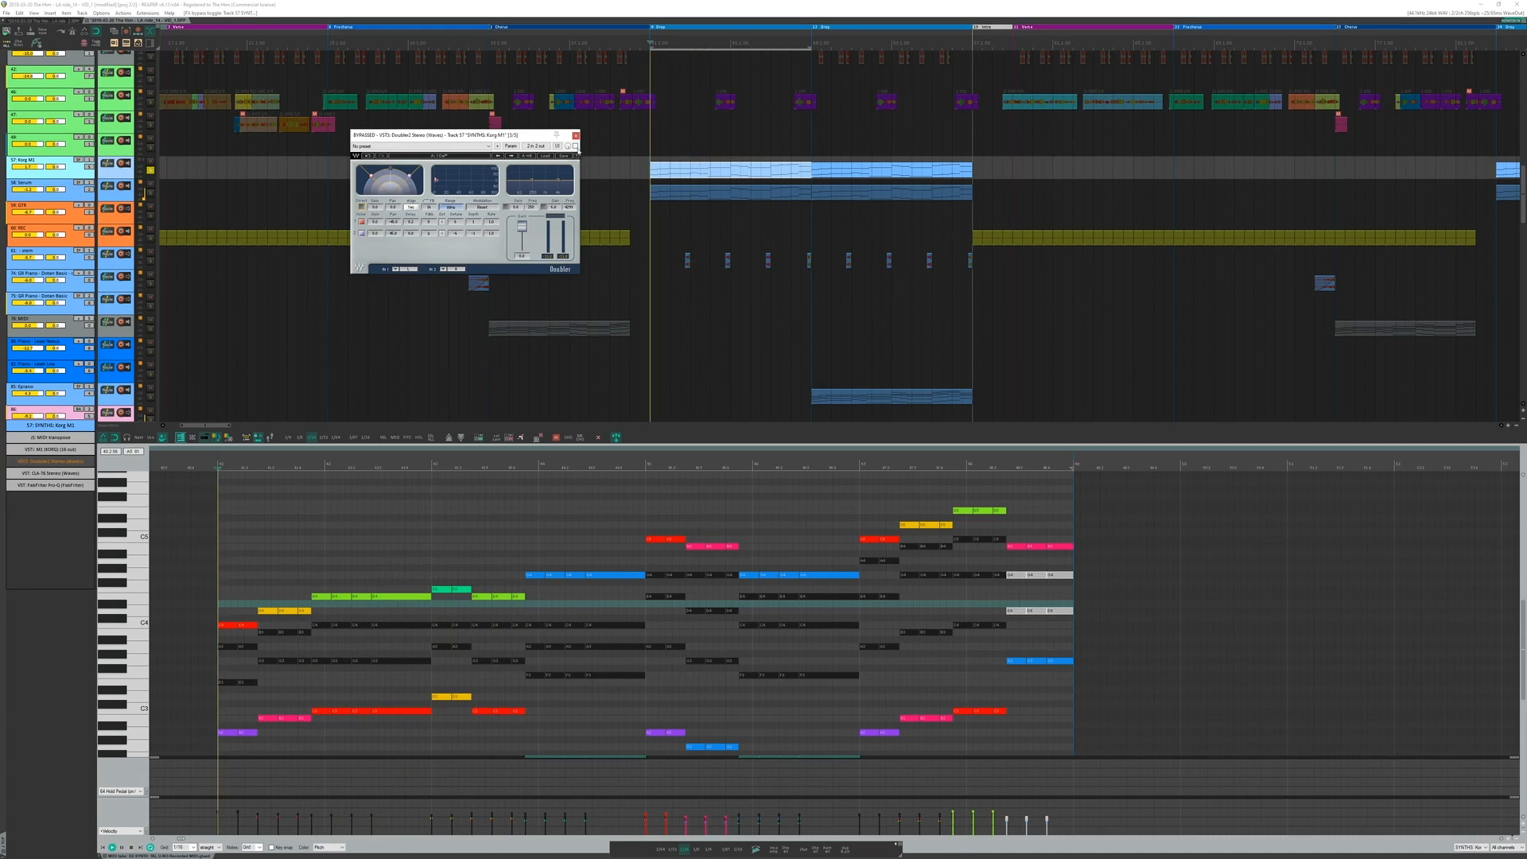
left_click(576, 147)
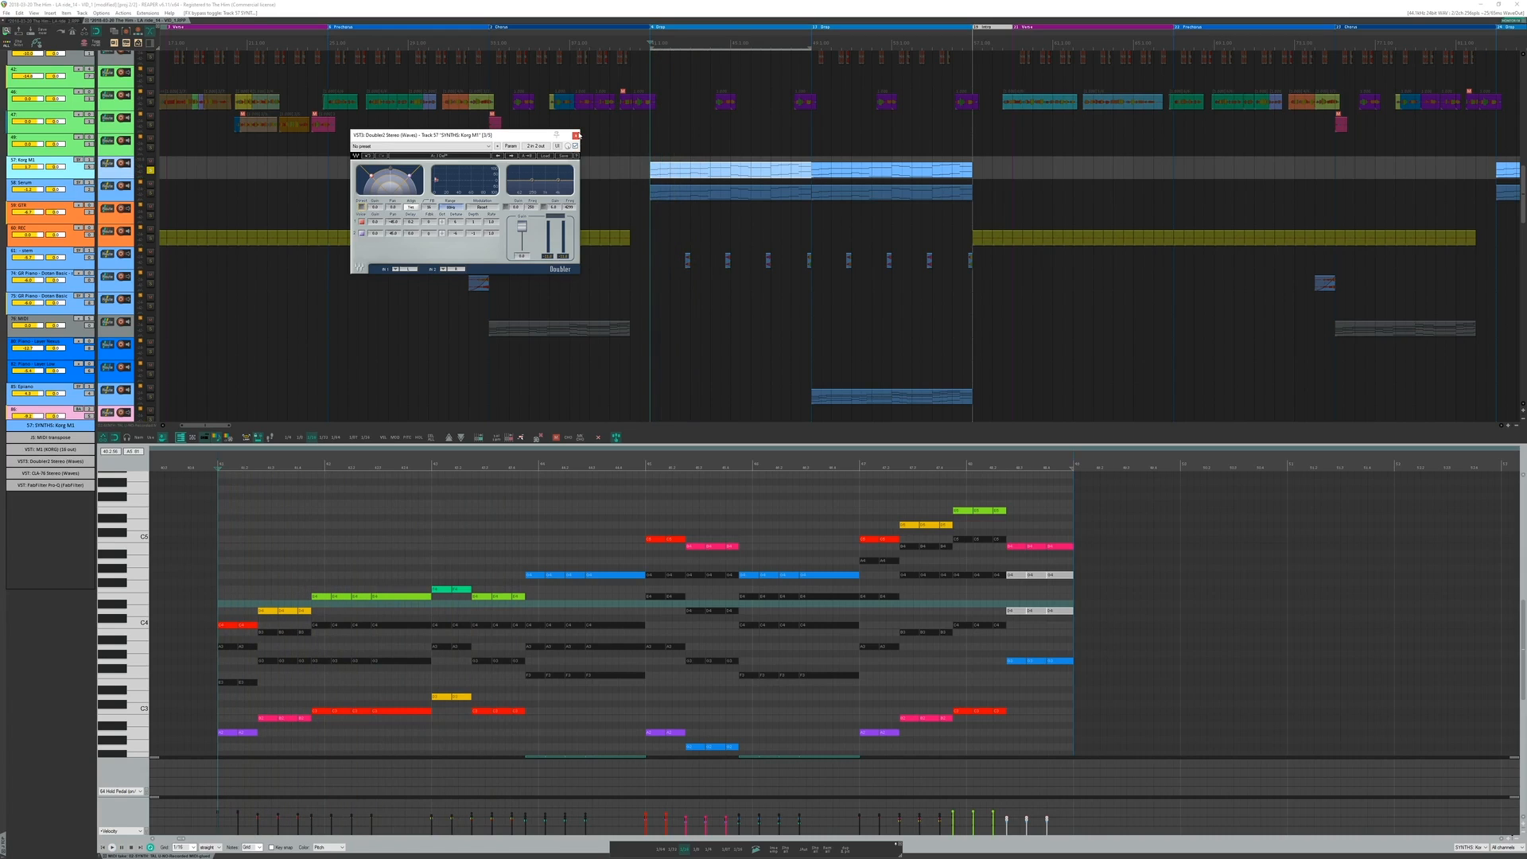
left_click(575, 135)
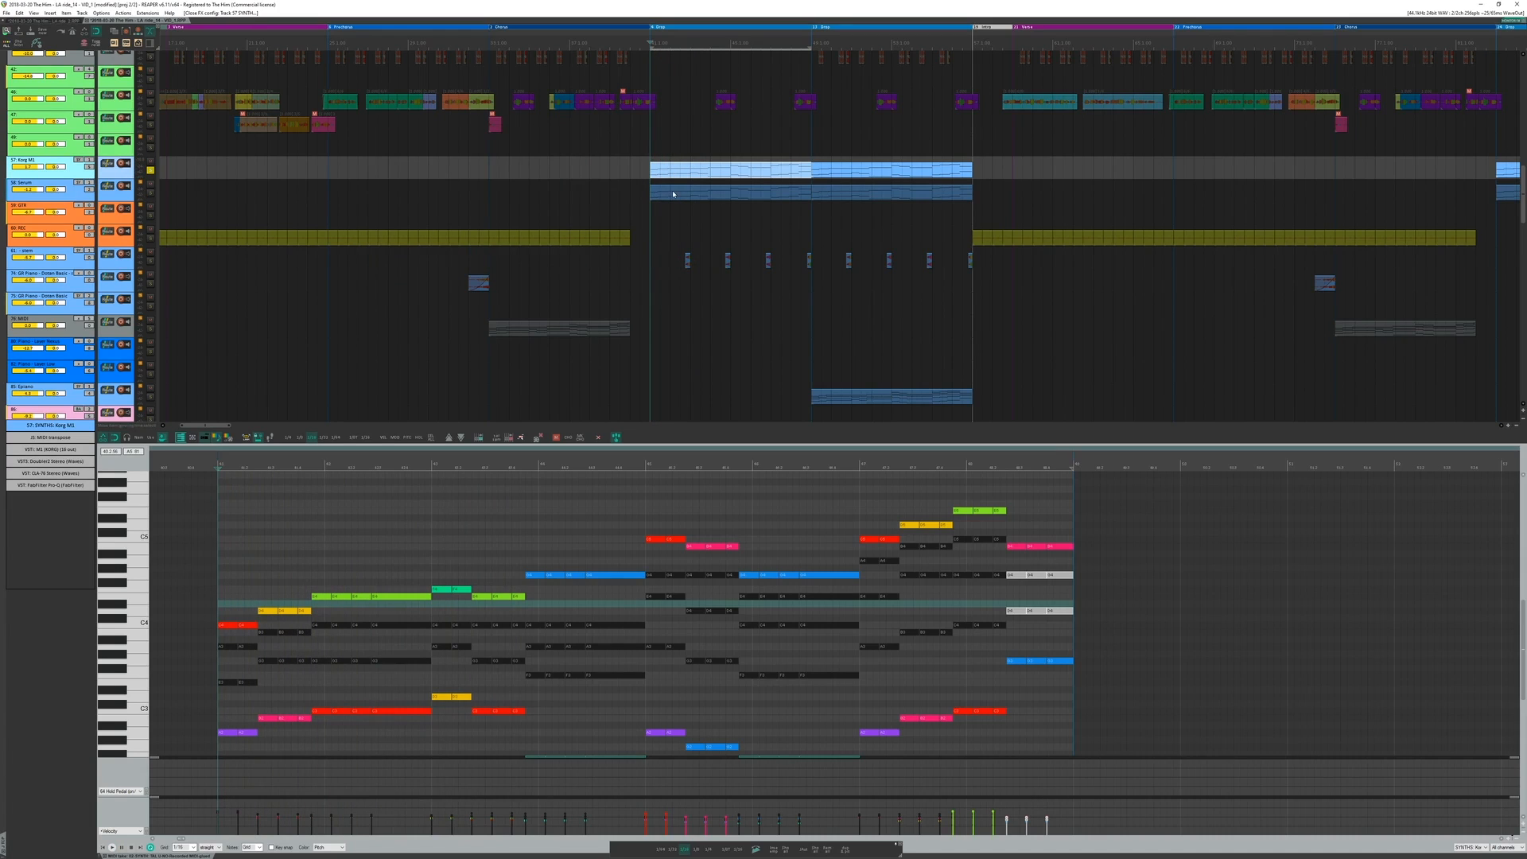
Step: Solo the Serum track in place of the Korg M1 during drop playback and open its Serum synth window
left_click(672, 193)
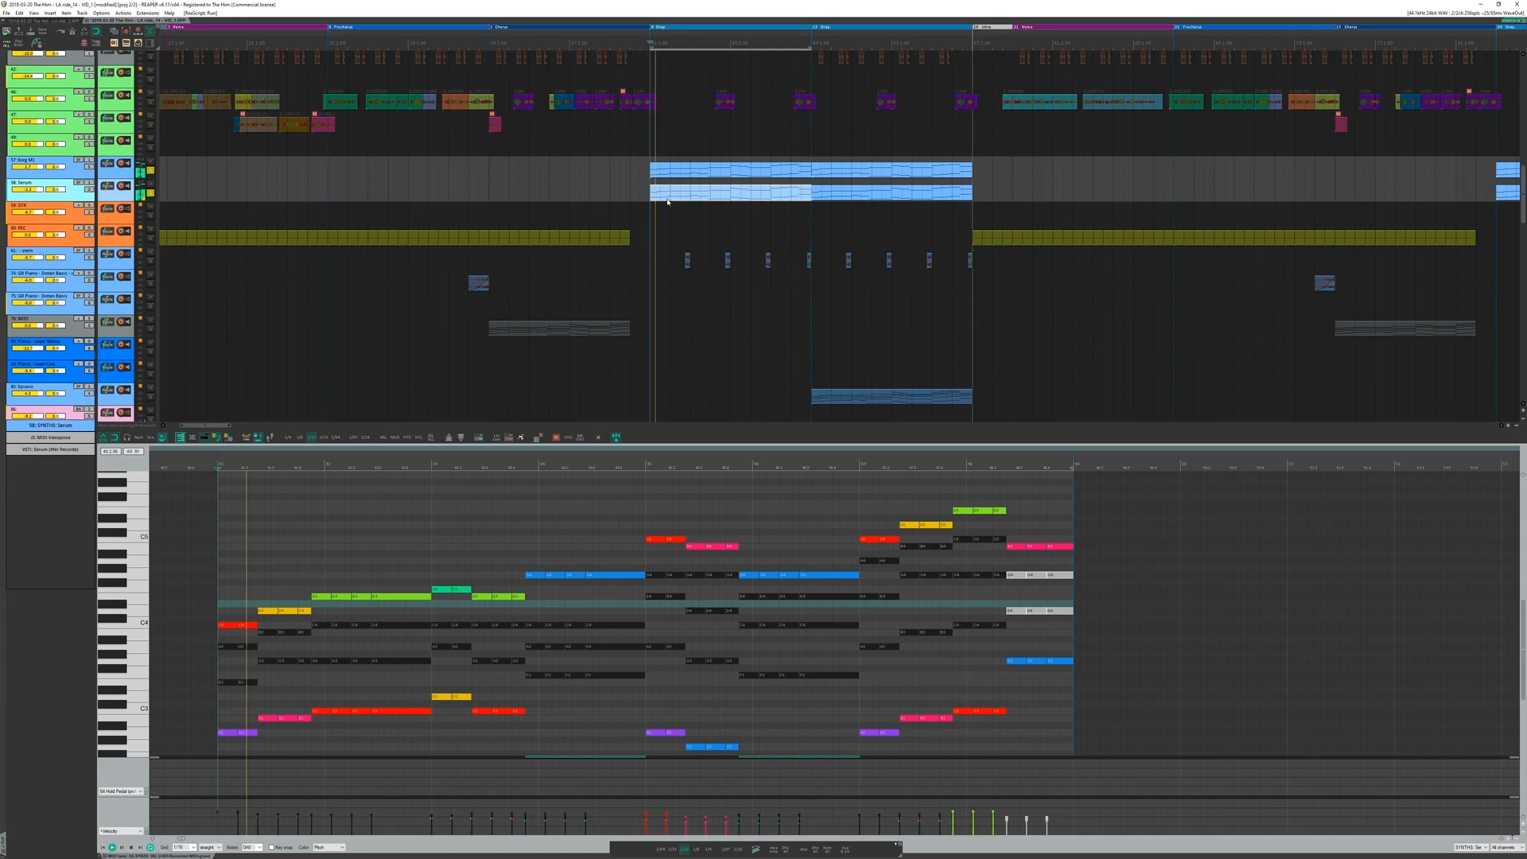
key("F6")
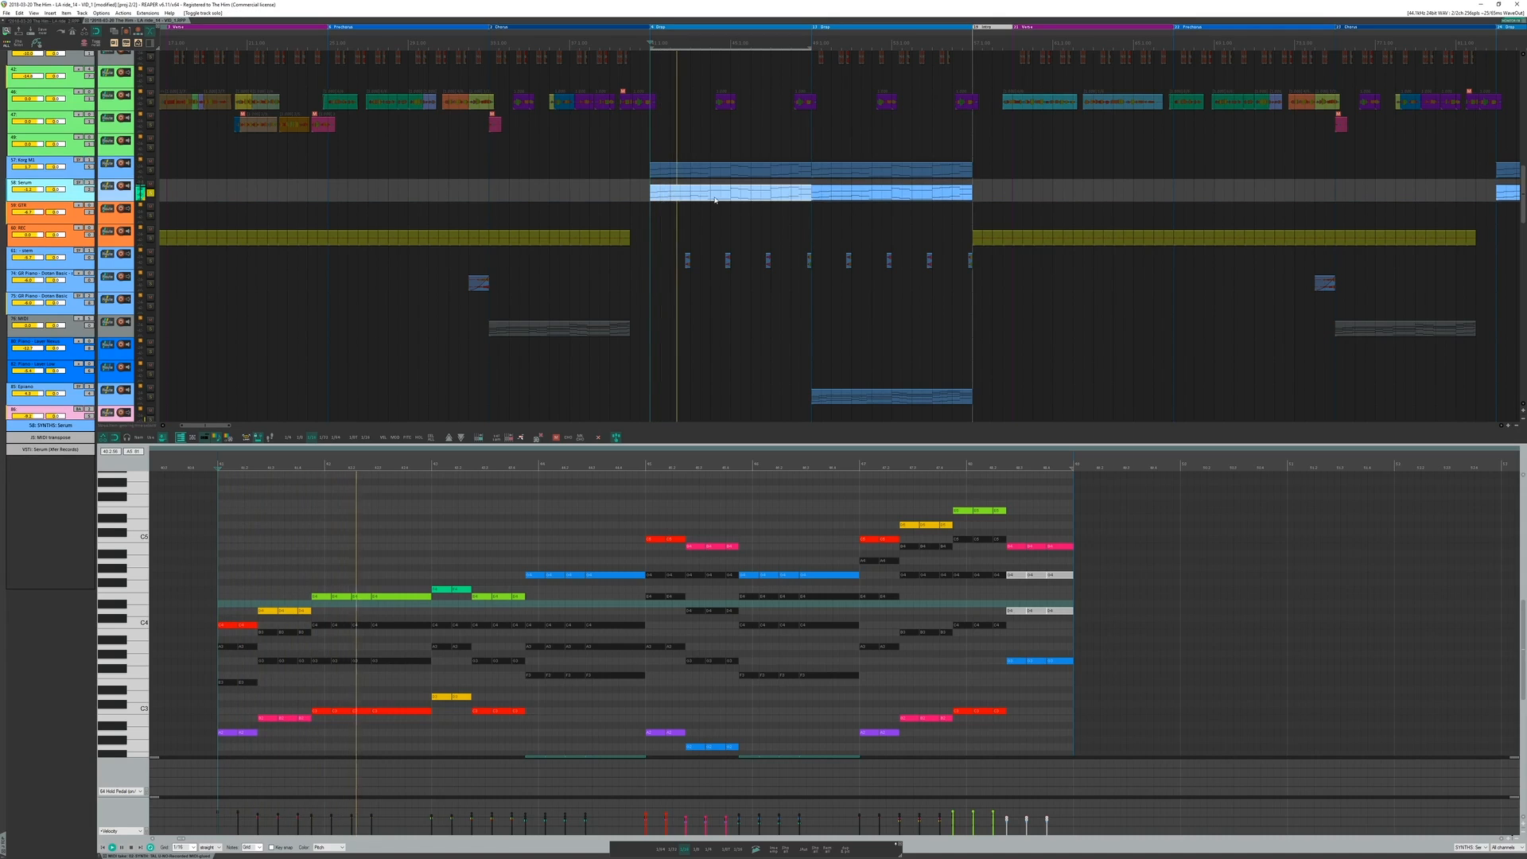
left_click_drag(708, 195, 710, 197)
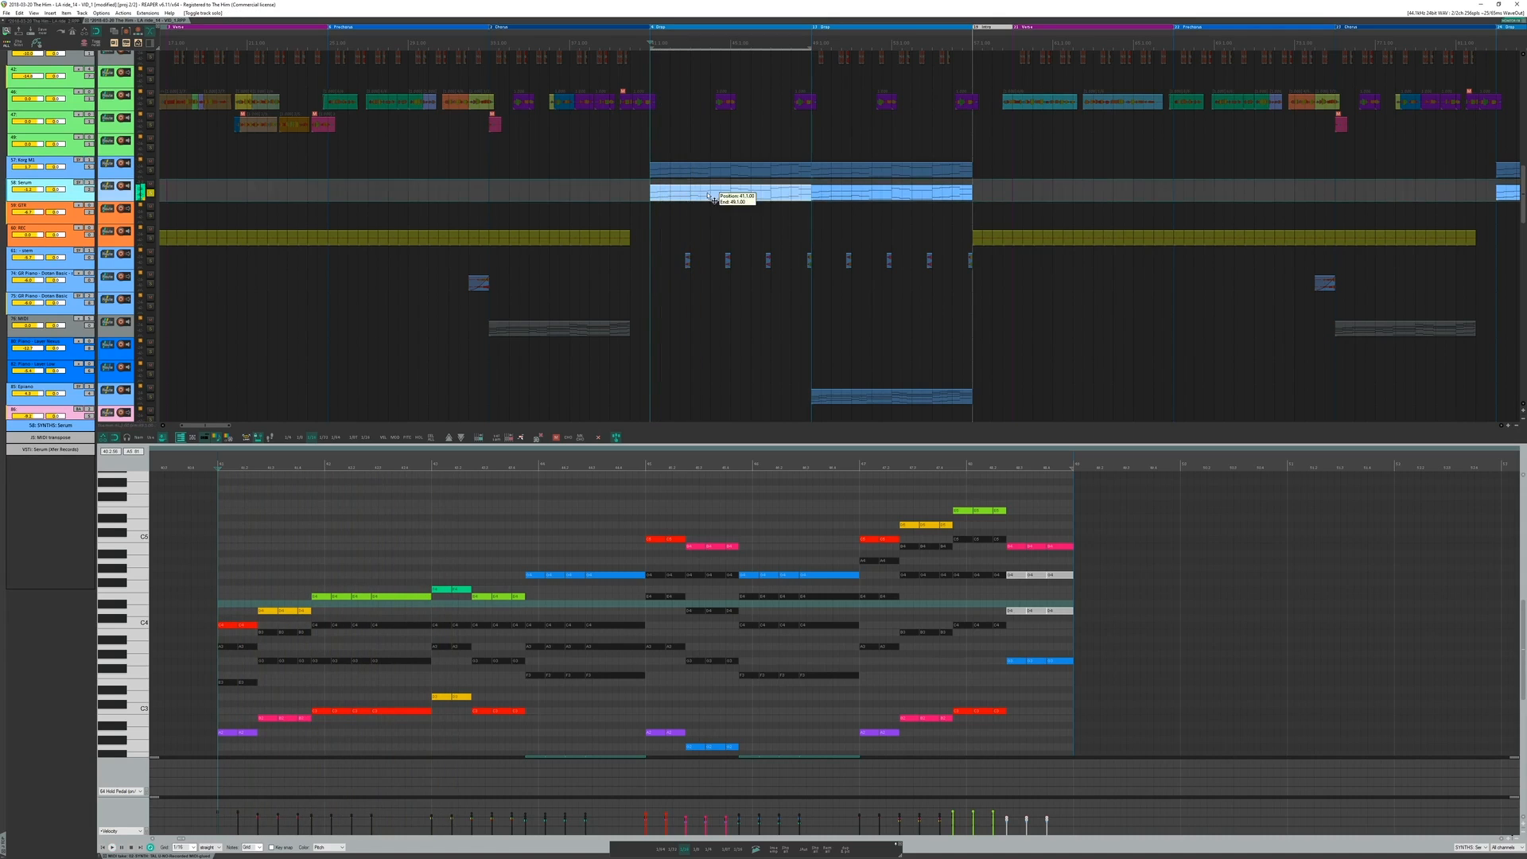
key("f")
left_click_drag(989, 172, 902, 181)
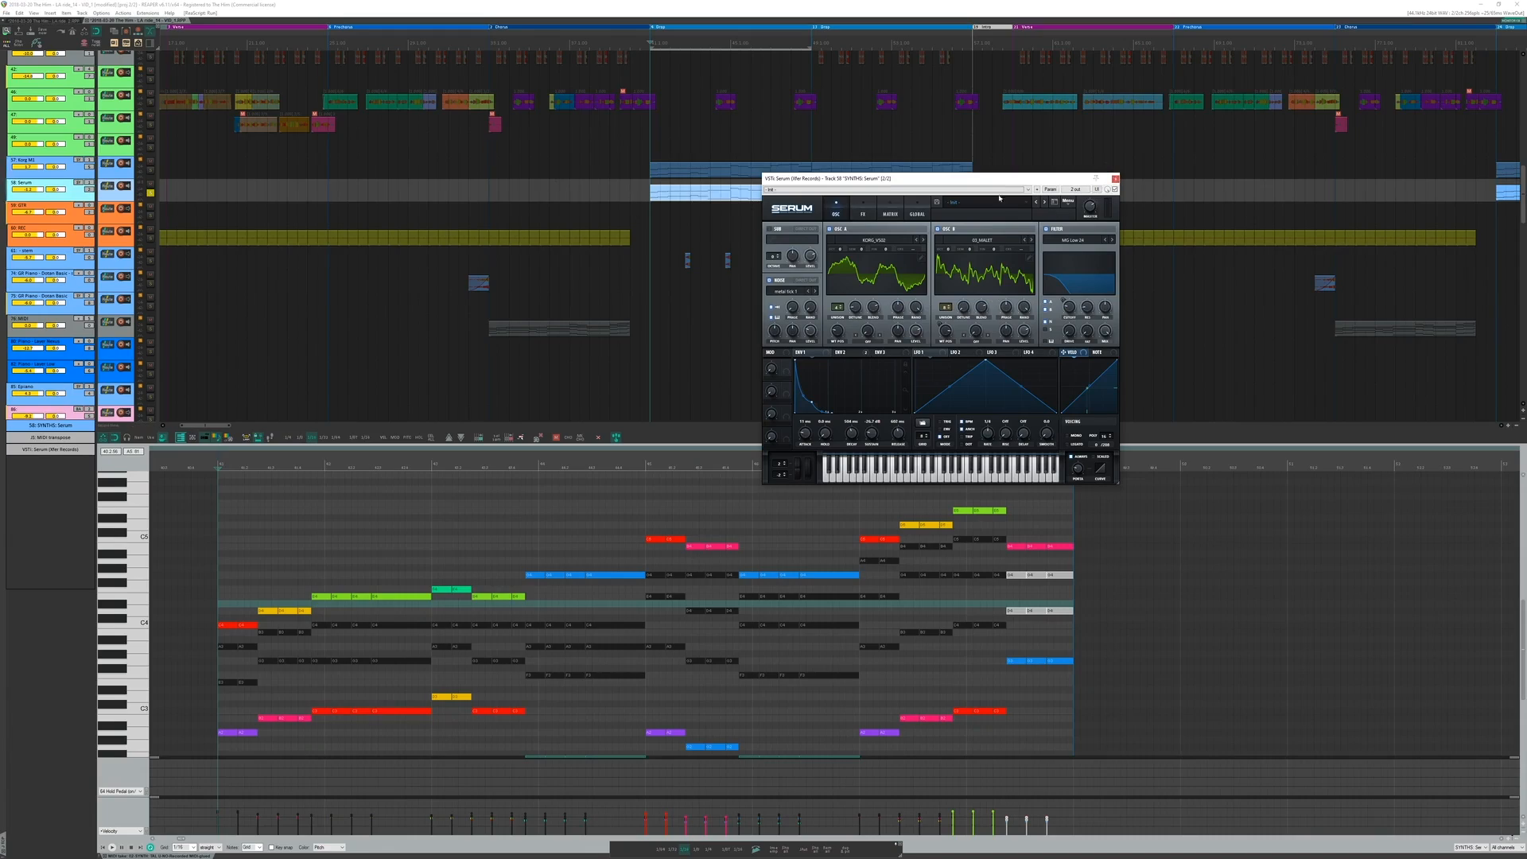
Step: Play the soloed Serum part while trying its filter cutoff, then close the synth window and clear the solo
key("space")
left_click_drag(1057, 298, 1074, 293)
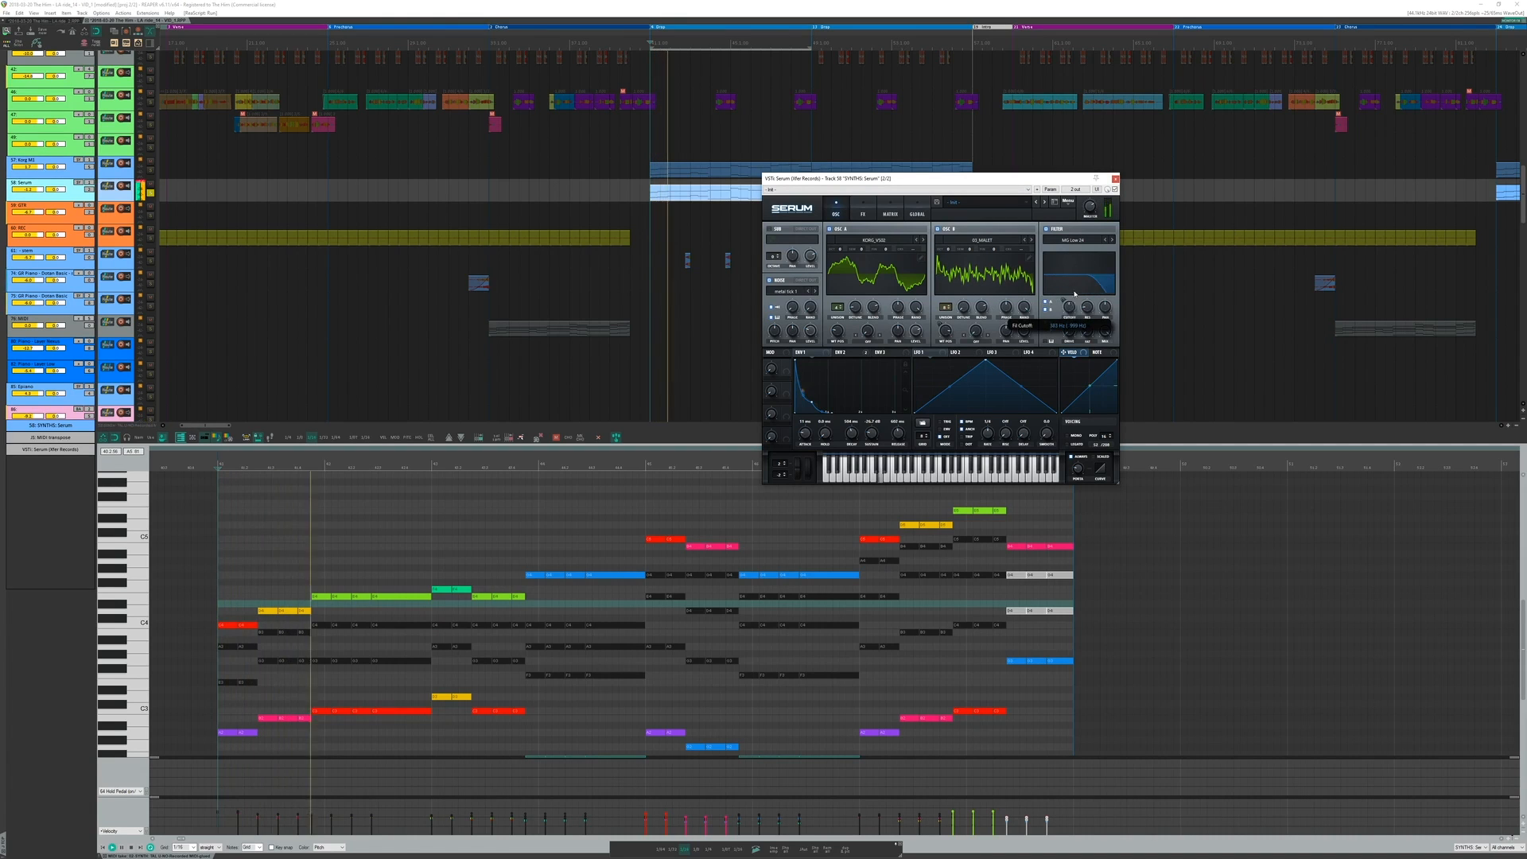
left_click(1115, 178)
key("F7")
Step: Play the full mix from the start of the first drop and zoom to the vocal chop tracks
left_click_drag(703, 198, 719, 319)
scroll(712, 238, "down", 3)
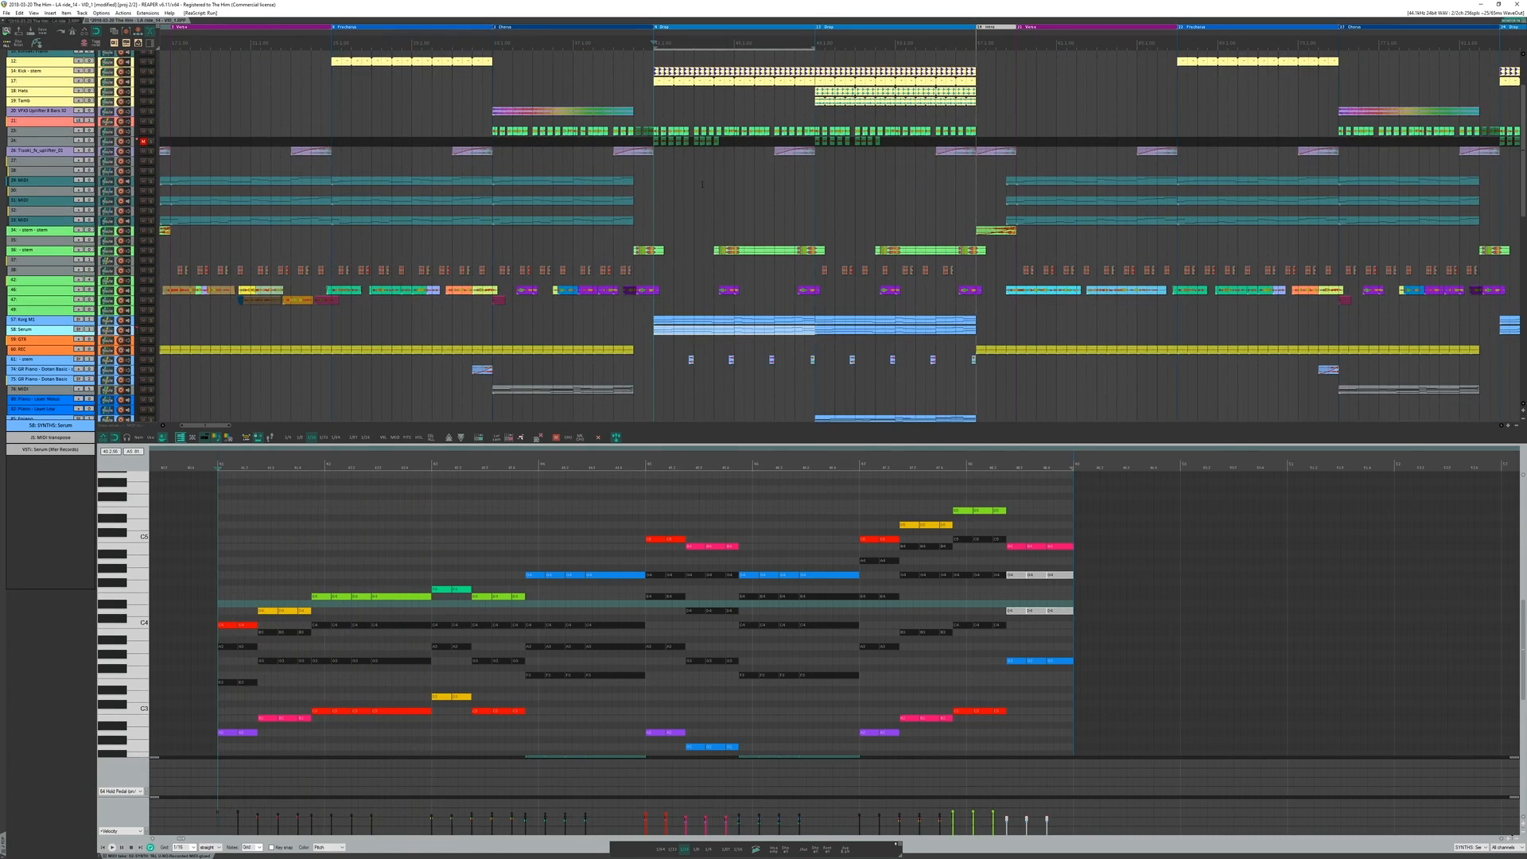
scroll(704, 191, "up", 2)
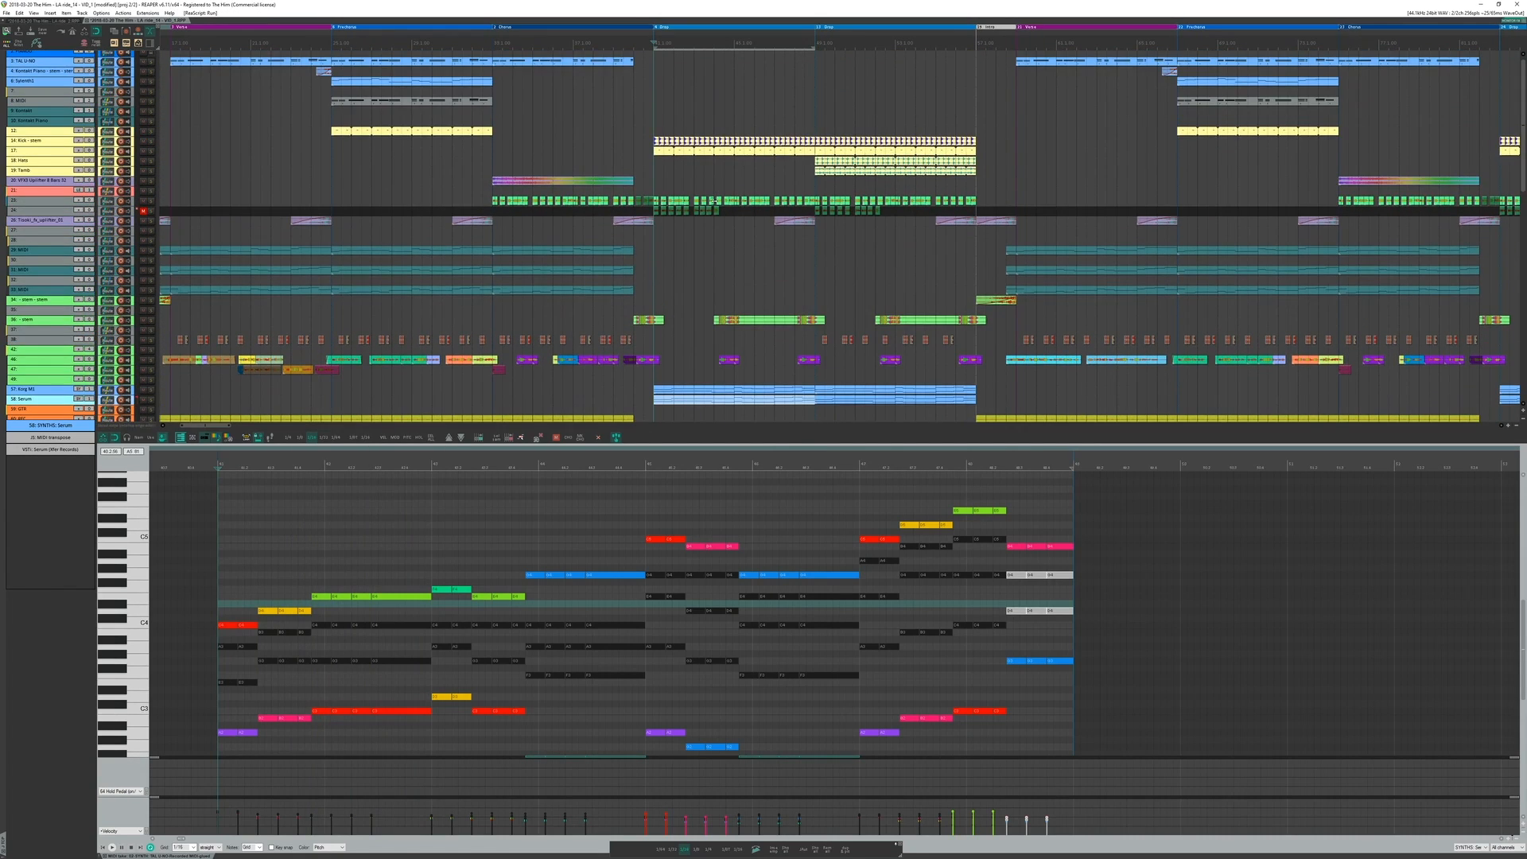
left_click(655, 185)
key("space")
scroll(655, 184, "up", 5)
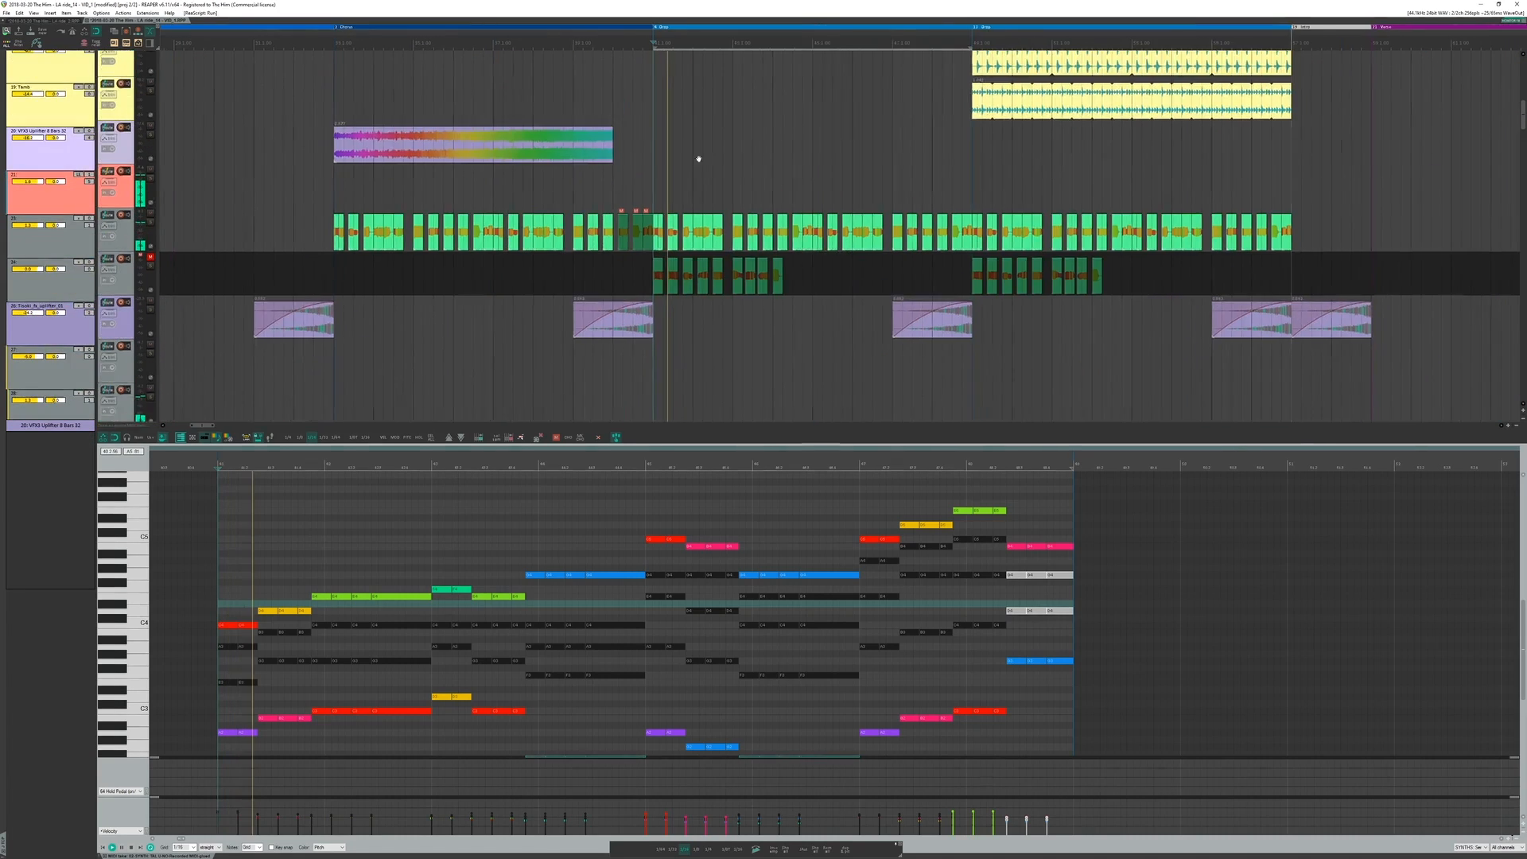
Step: Solo the lead vocal for comparison with its unchopped take, then delete the temporary track holding that take
left_click_drag(698, 156, 709, 126)
scroll(708, 127, "down", 1)
left_click(670, 127)
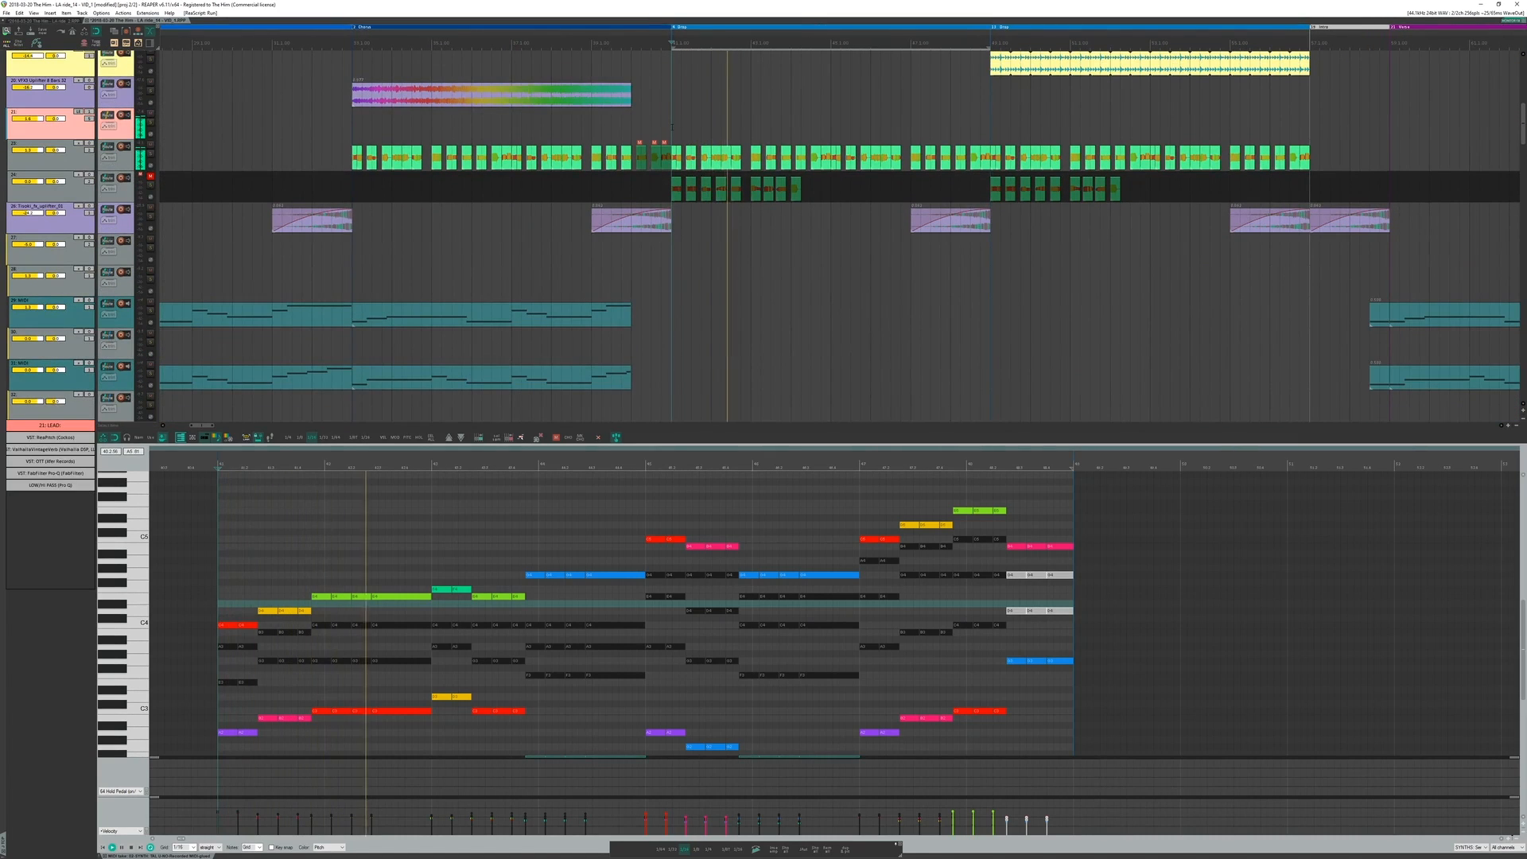
key("F6")
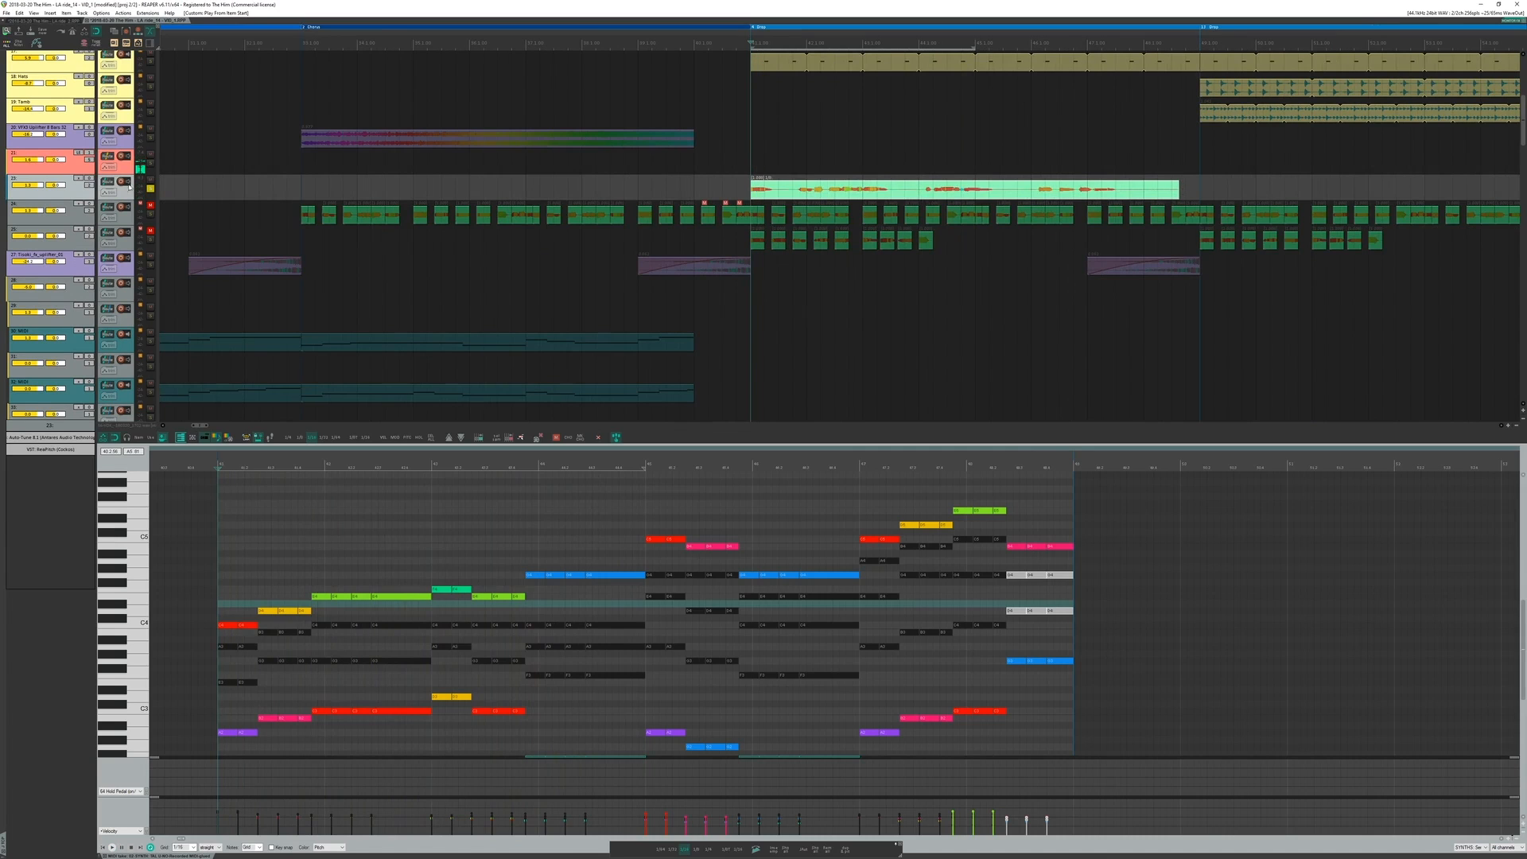
key("Delete")
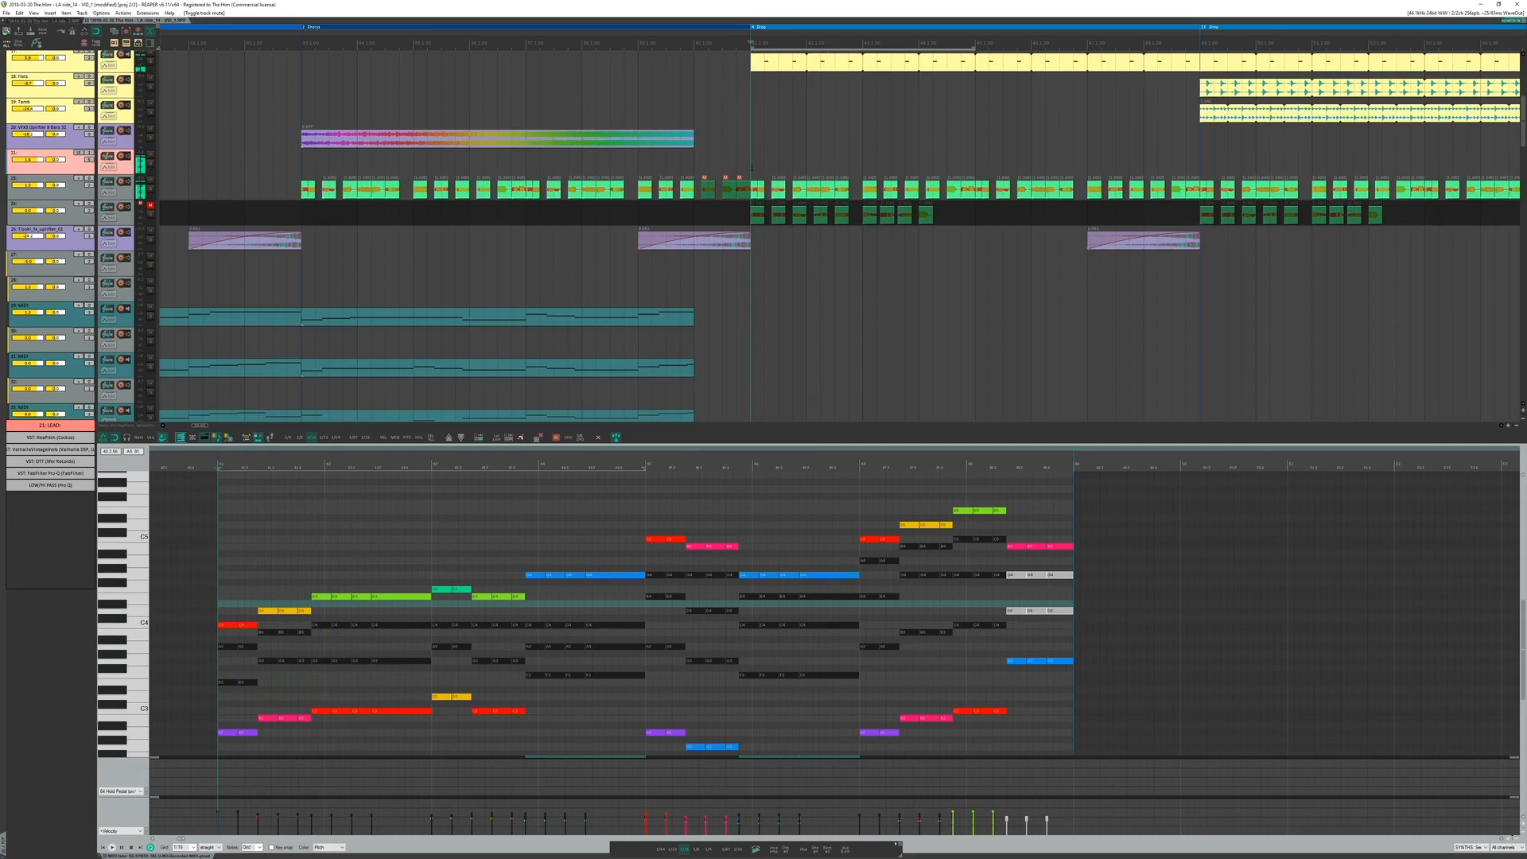
Step: Solo the muted second vocal chop track and play it from its first item in the first drop
scroll(763, 222, "up", 5)
left_click_drag(794, 296, 814, 244)
left_click(767, 172)
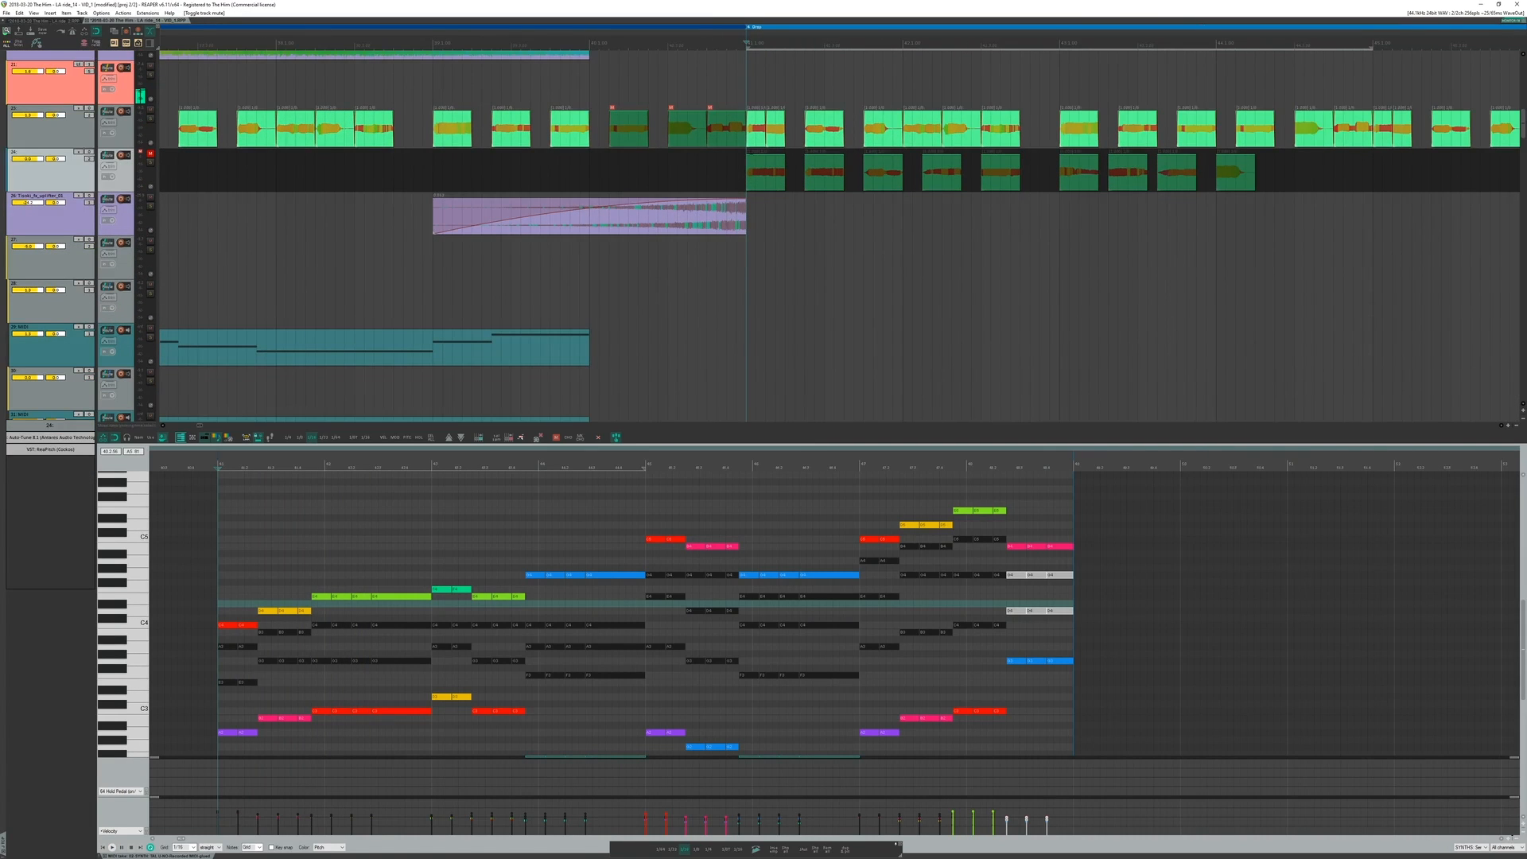
left_click(756, 136)
left_click(767, 171)
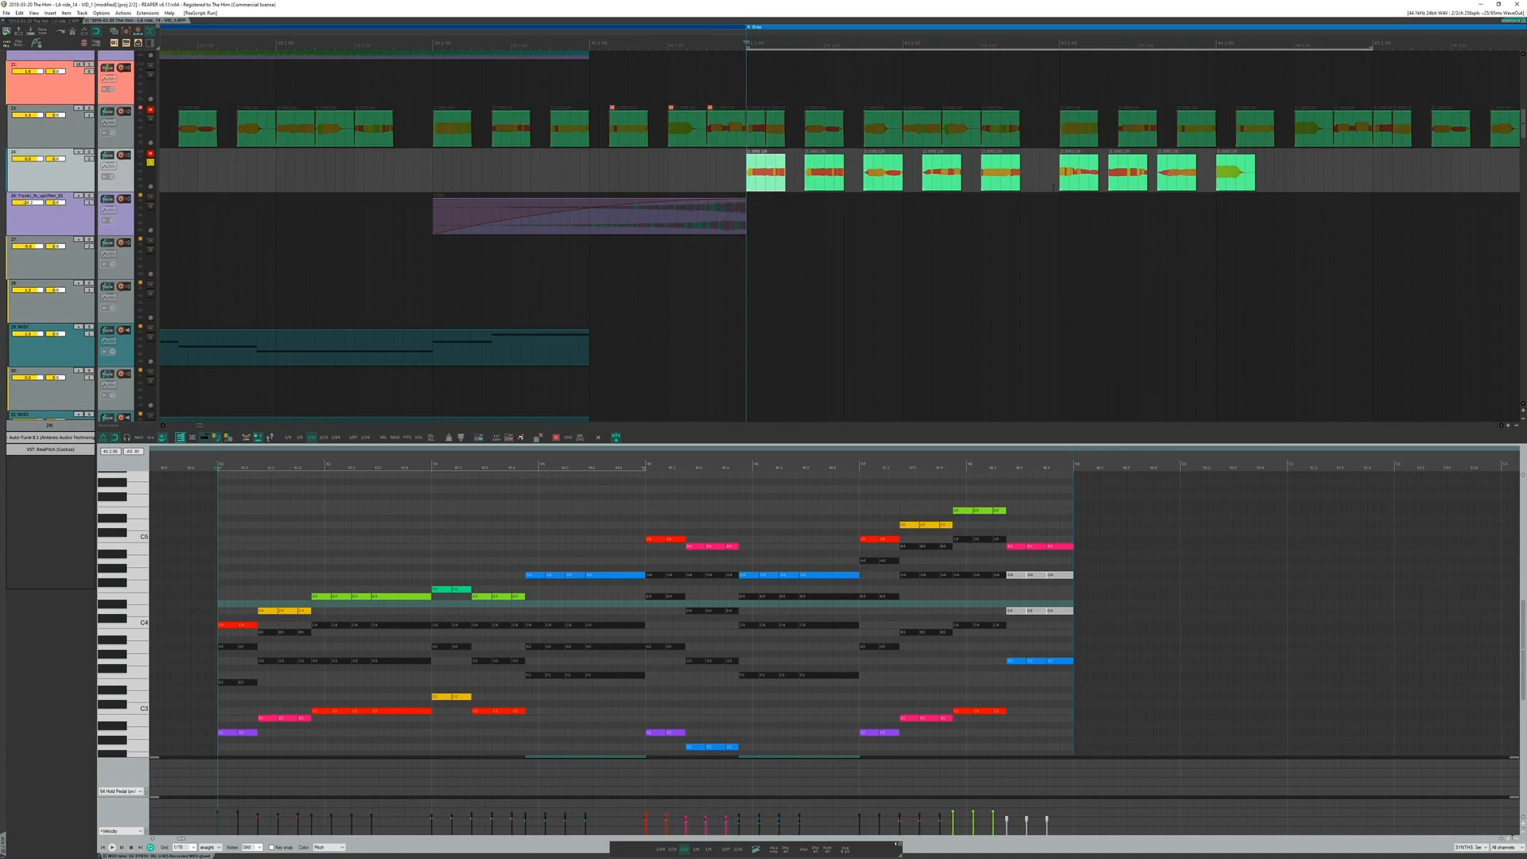
scroll(860, 215, "up", 3)
key("space")
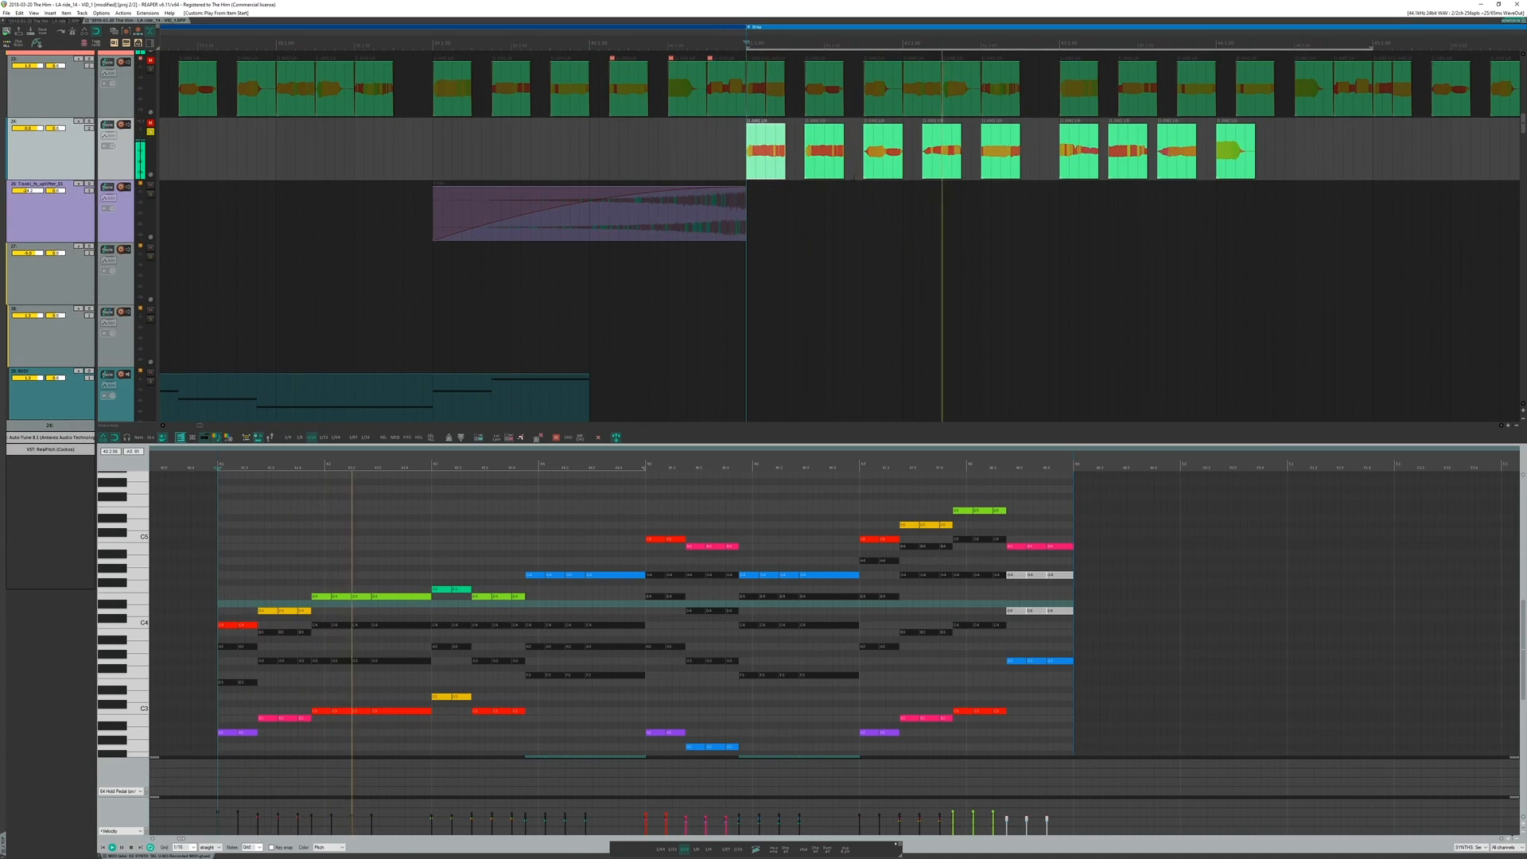
Step: Select the fifth vocal chop on the soloed track and audition it
scroll(960, 211, "up", 2)
left_click_drag(961, 212, 923, 256)
left_click_drag(992, 201, 802, 155)
left_click(848, 159)
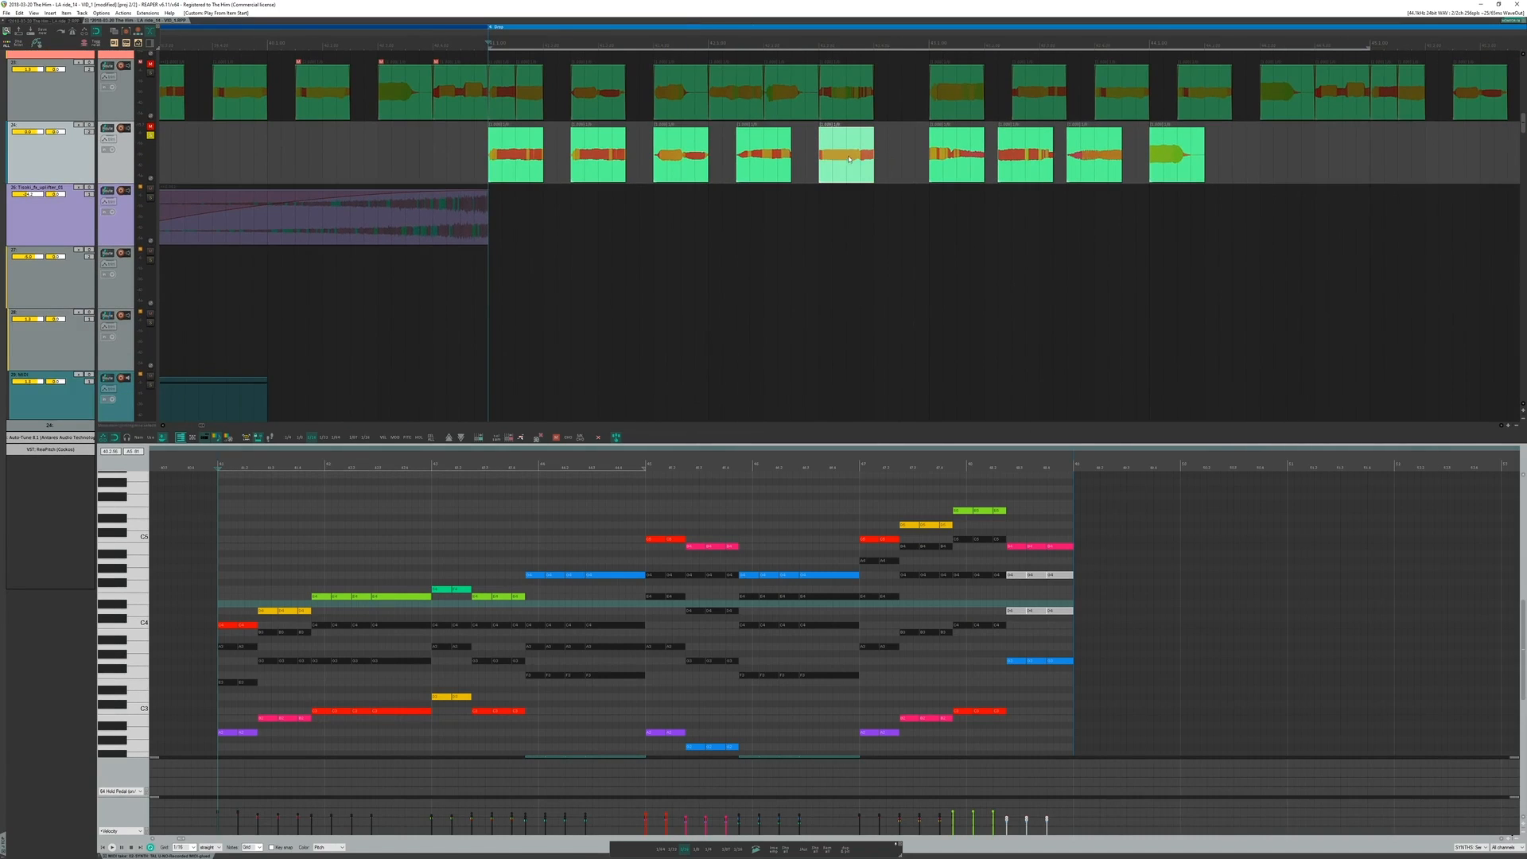
key("space")
key("space")
Step: Slip the audio inside the fifth vocal chop to other start offsets, playing the chop after the adjustments
key("space")
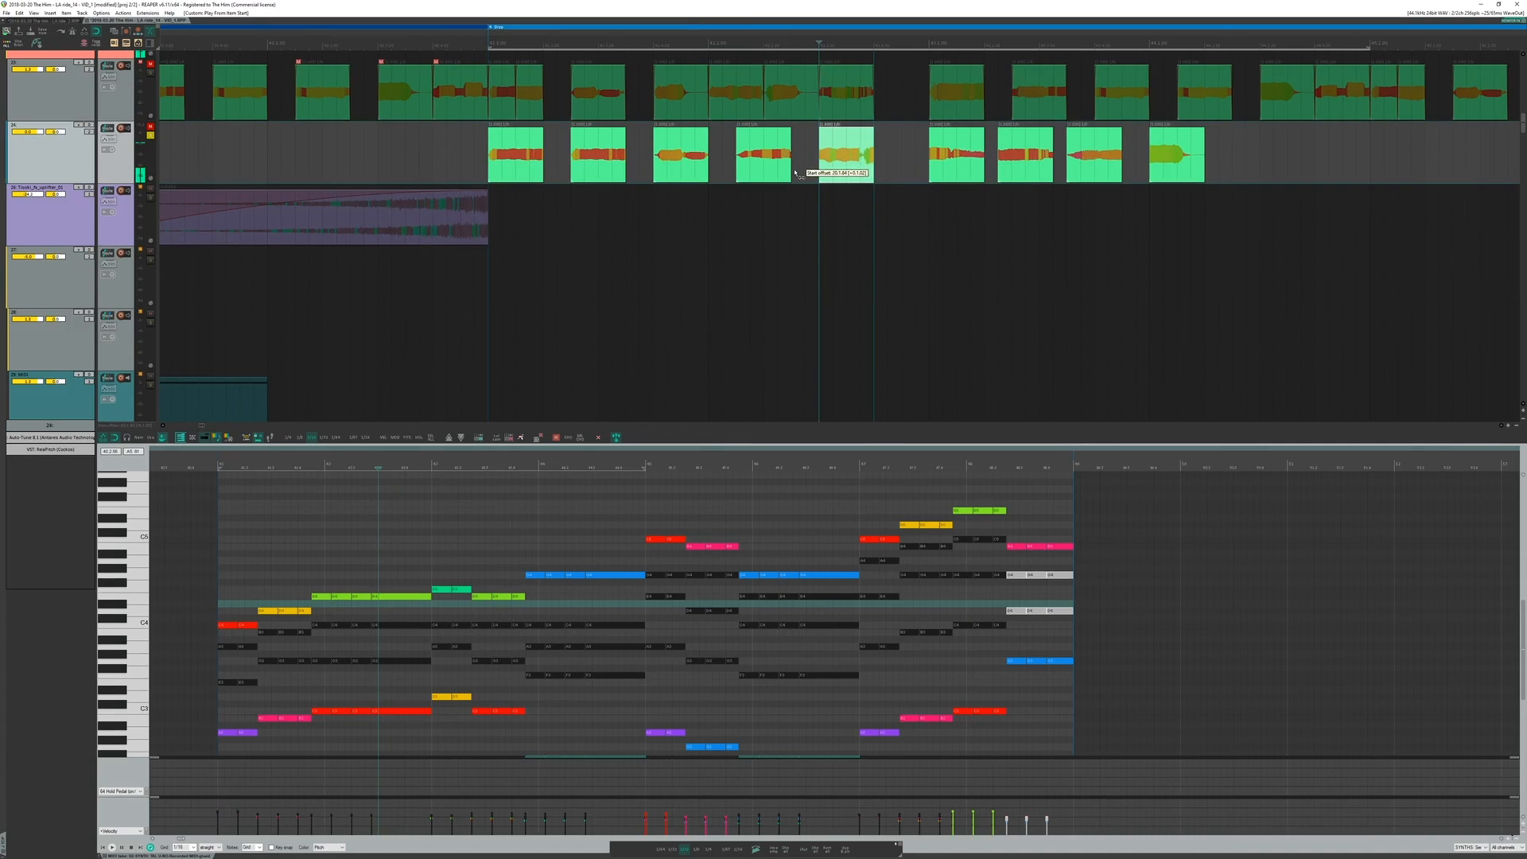
key("space")
left_click_drag(824, 175, 846, 220)
key("space")
key("space")
key("space")
key("space")
key("space")
key("space")
Step: Select the soloed track's first vocal chop and examine its waveform up close
scroll(846, 220, "down", 2)
left_click(666, 151)
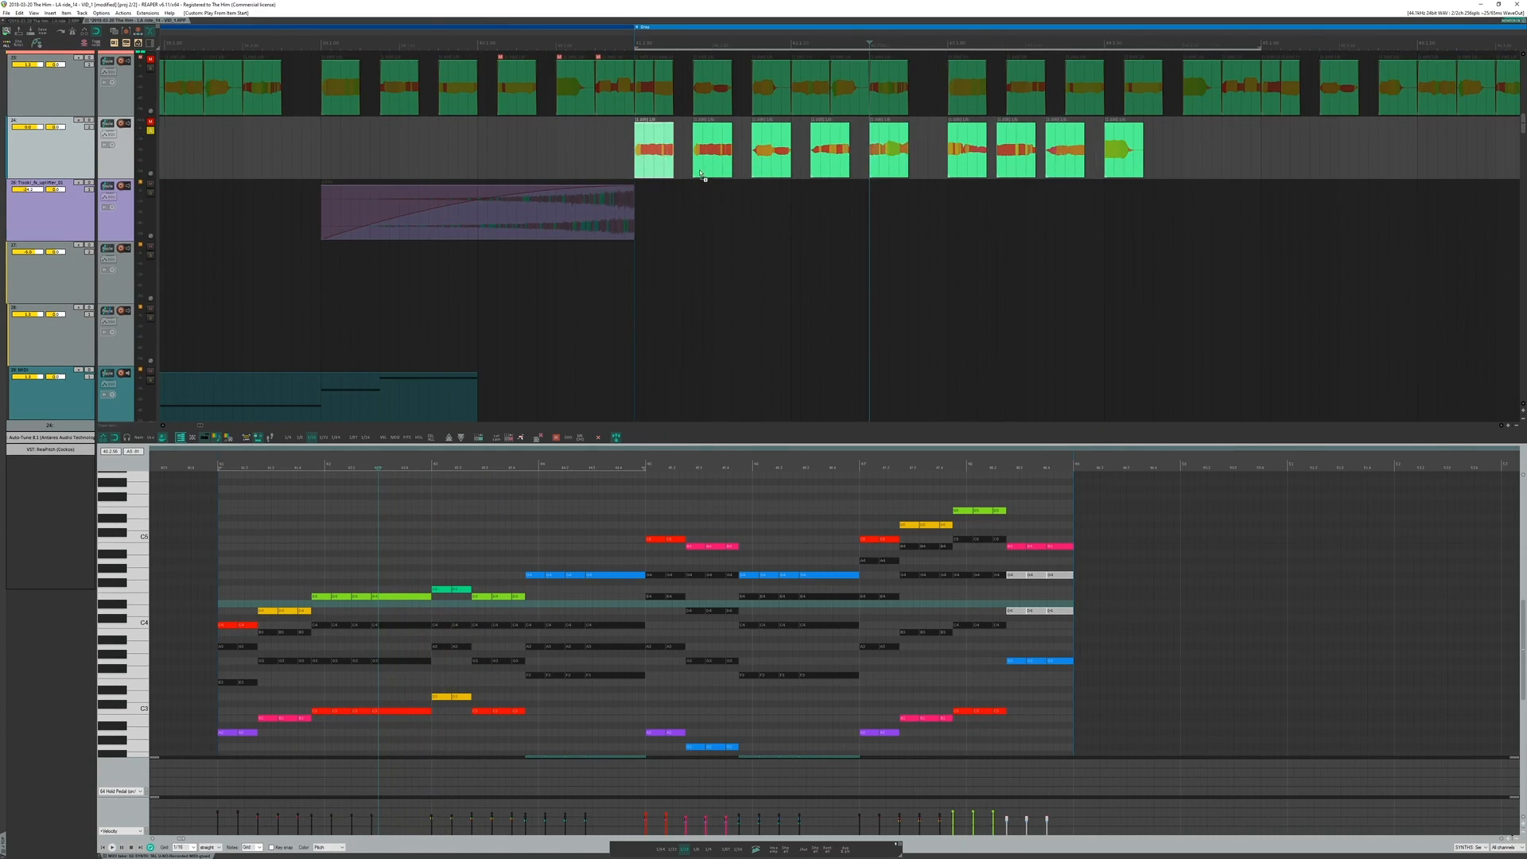
scroll(702, 175, "up", 4)
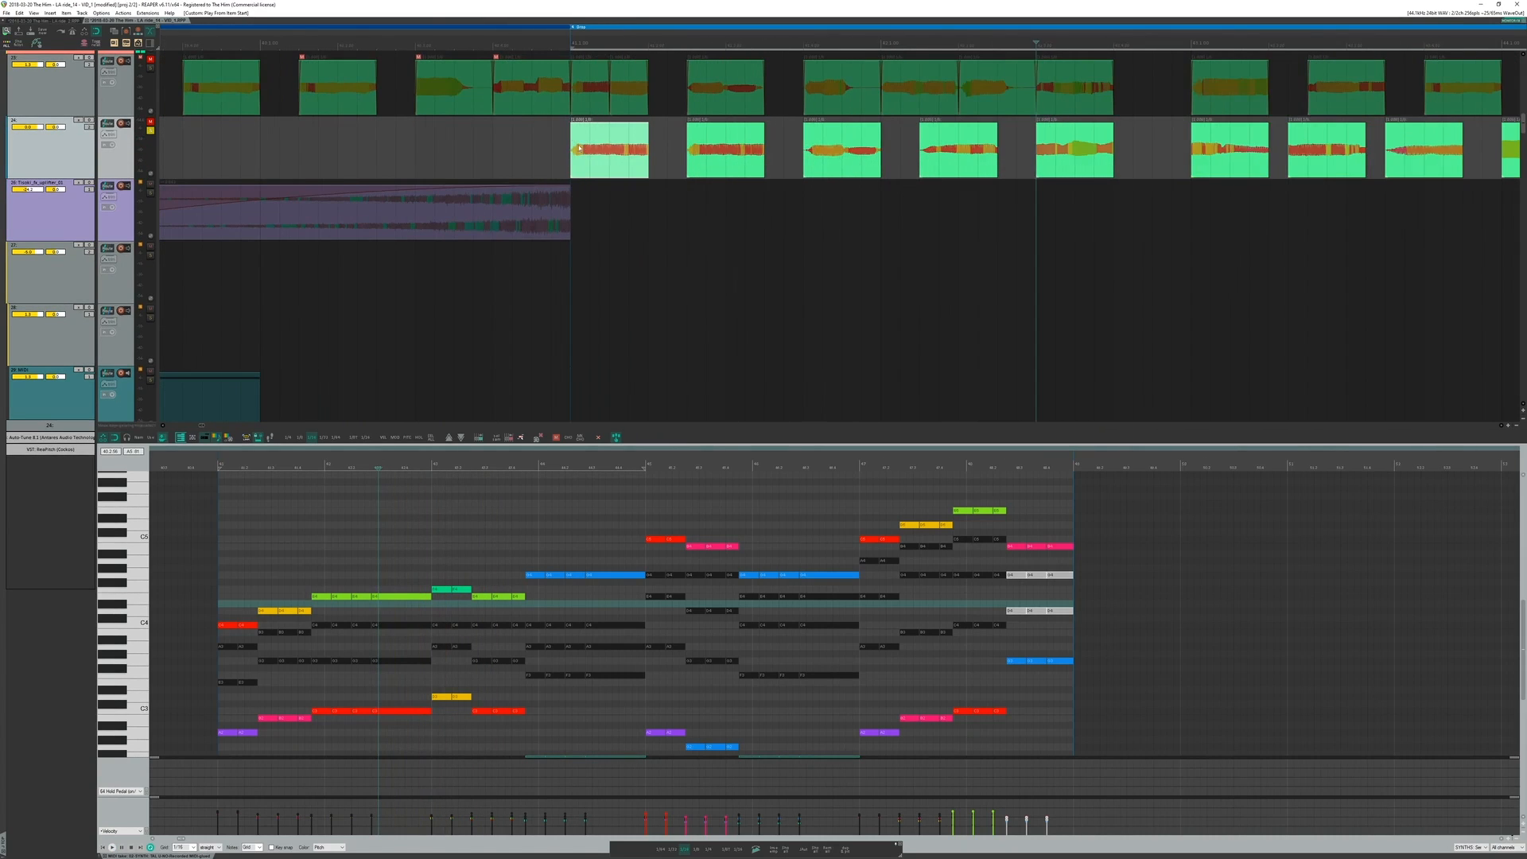
left_click_drag(737, 166, 684, 165)
left_click(633, 159)
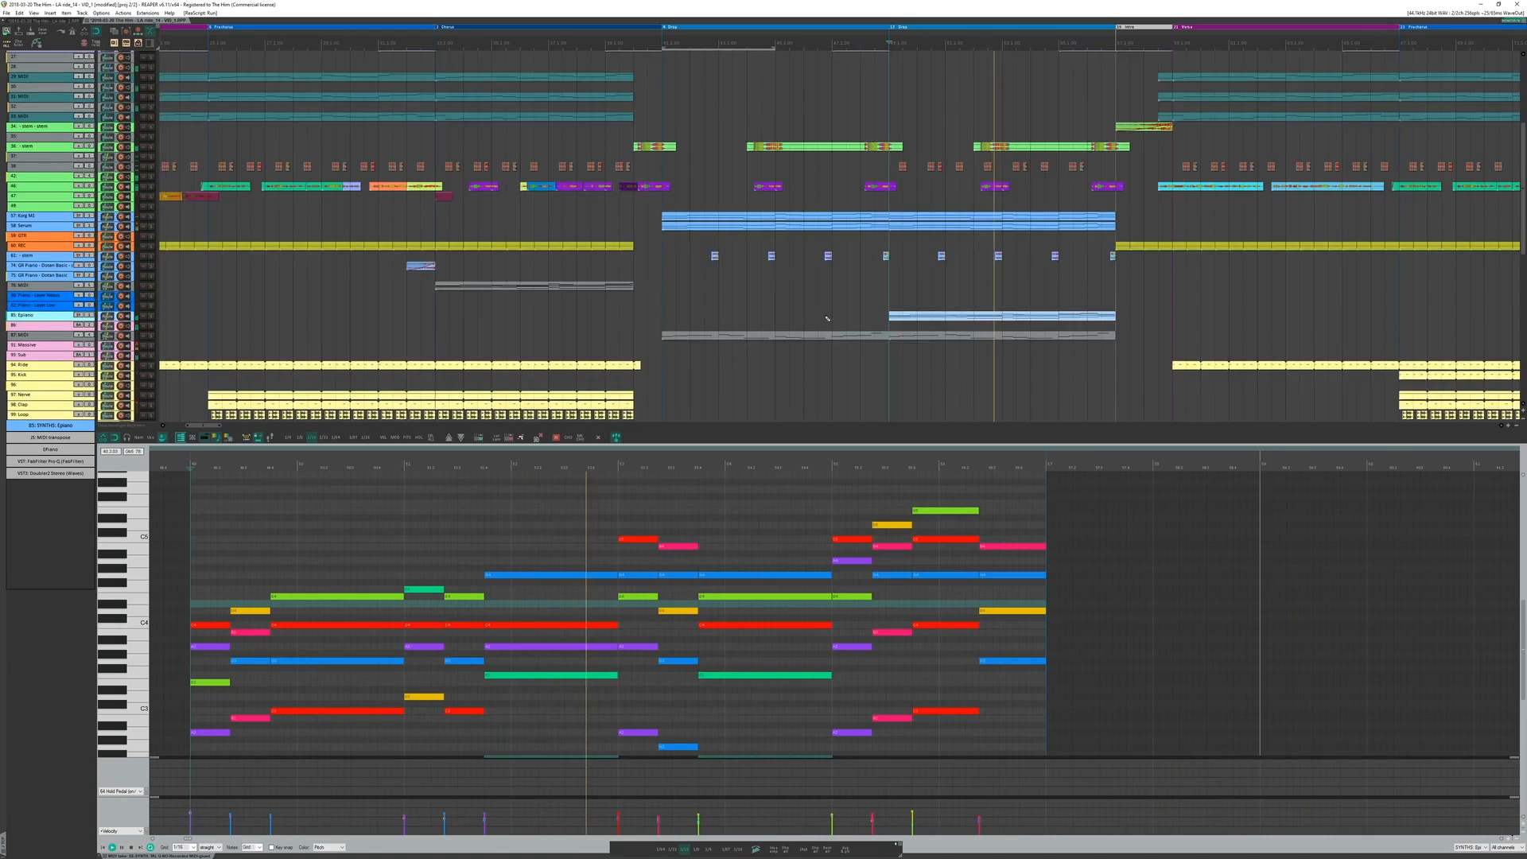
Step: Play the track of short orange clips soloed from the second drop, then clear its solo
scroll(817, 288, "down", 3)
scroll(817, 288, "up", 2)
scroll(817, 288, "up", 4)
left_click(637, 144)
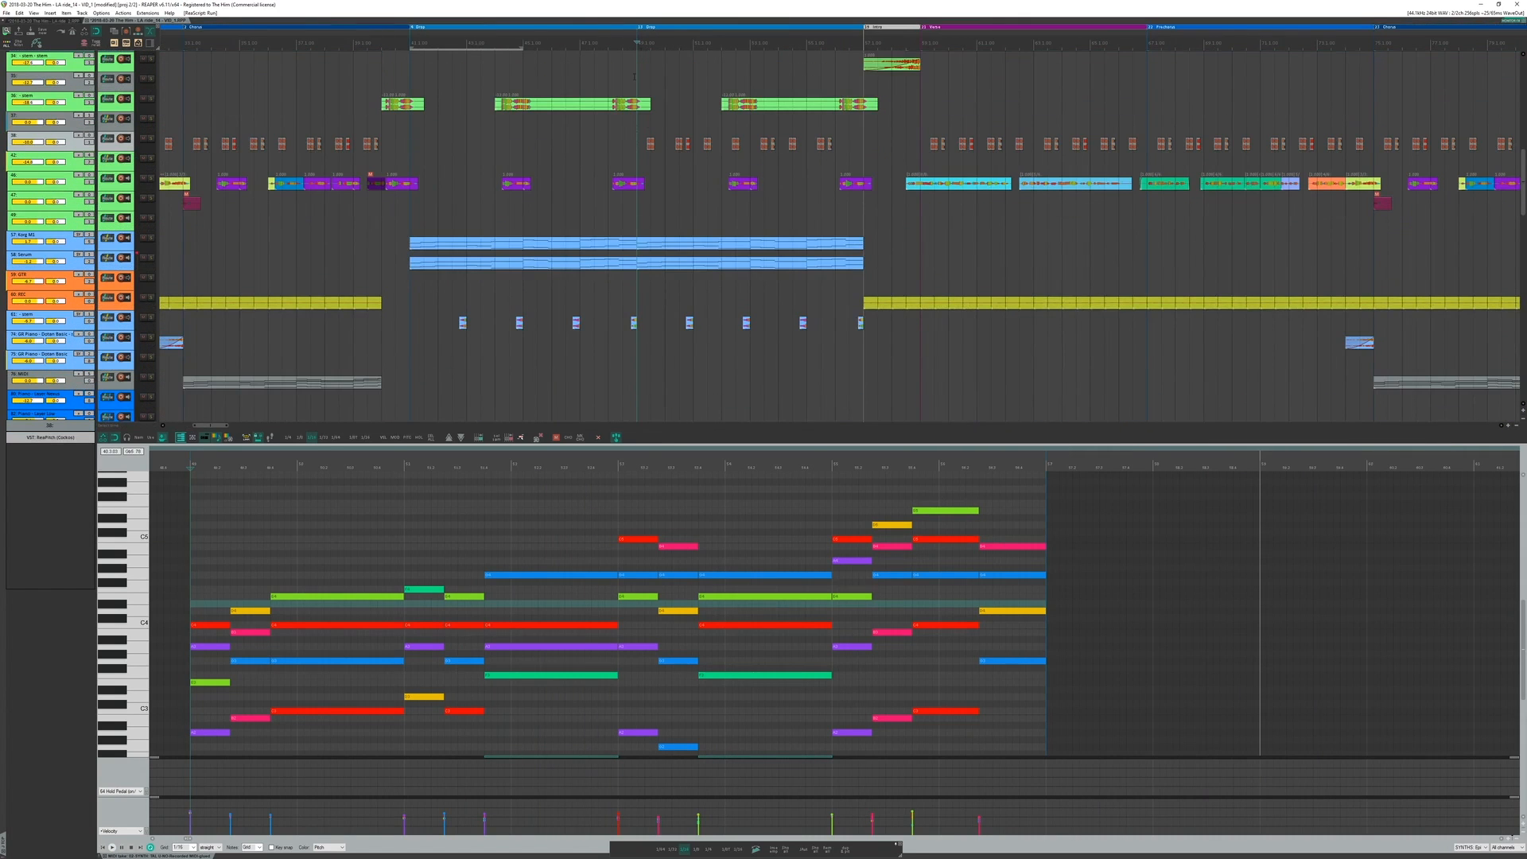
key("F6")
key("space")
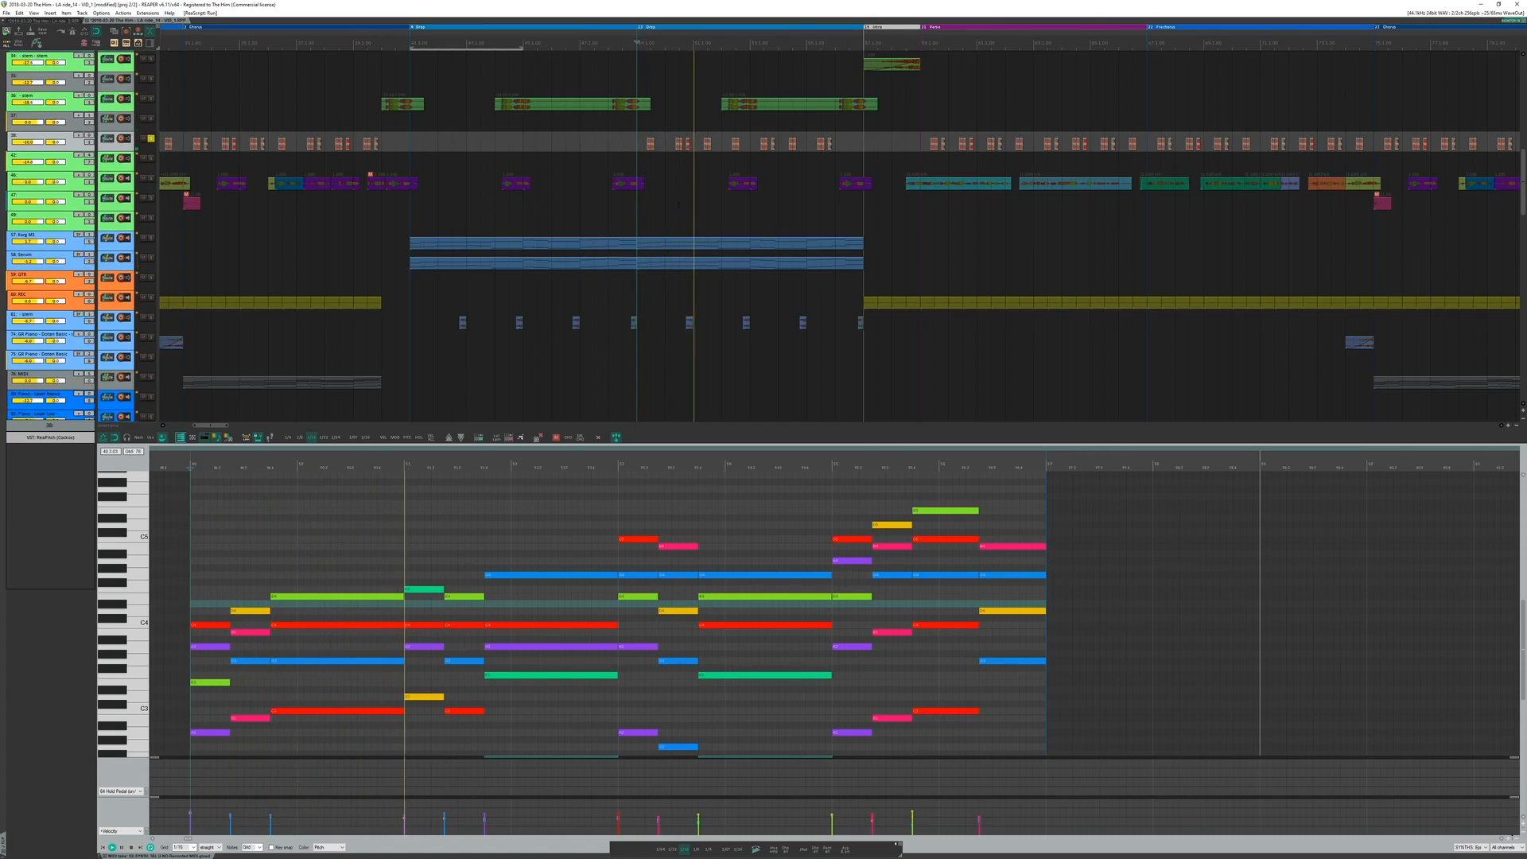
key("space")
left_click_drag(679, 205, 847, 227)
scroll(847, 227, "down", 4)
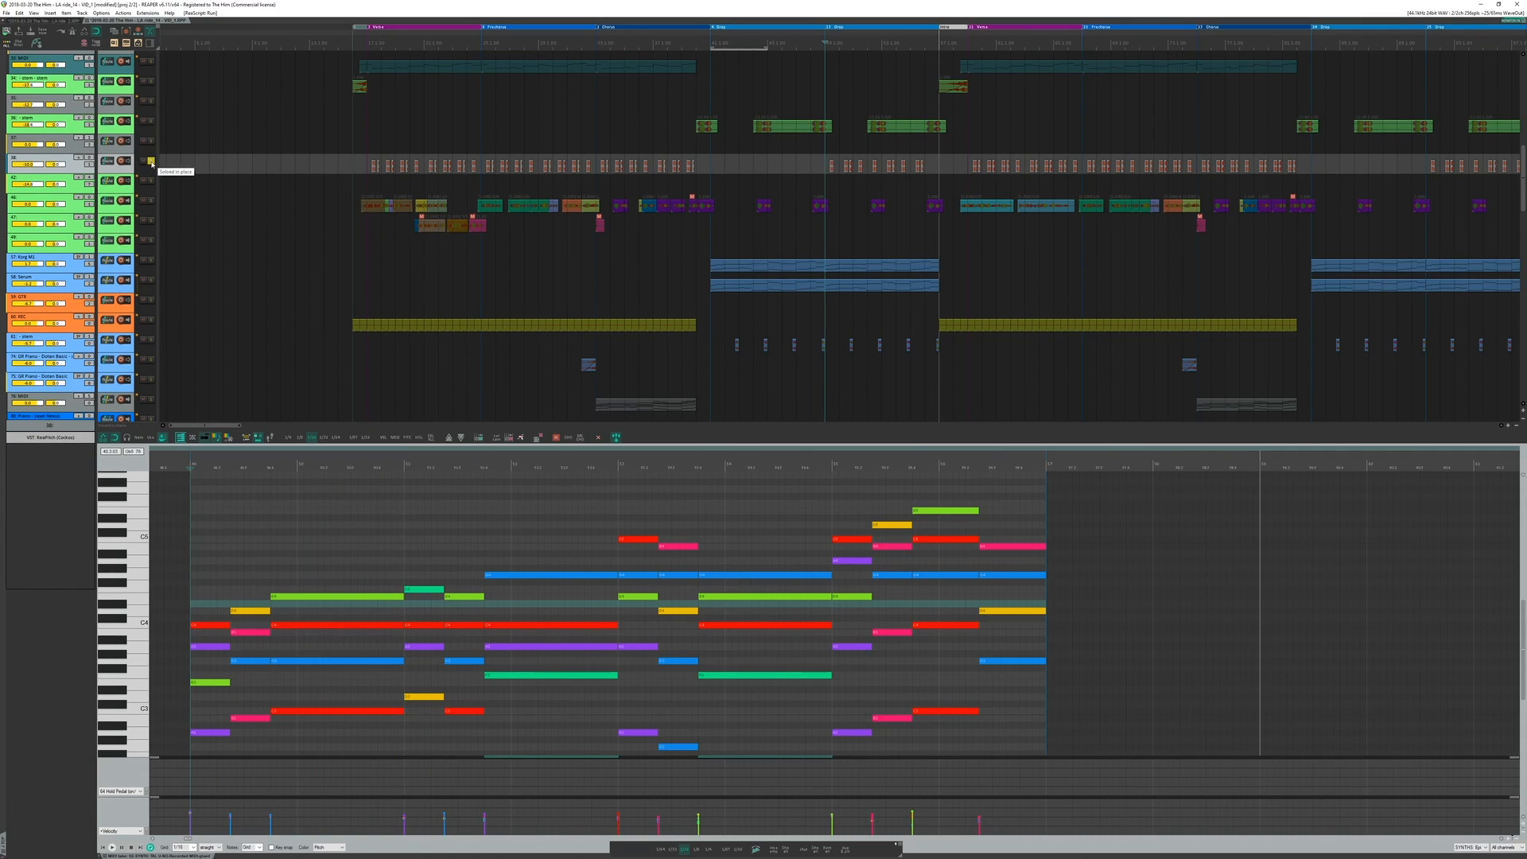
left_click(151, 162)
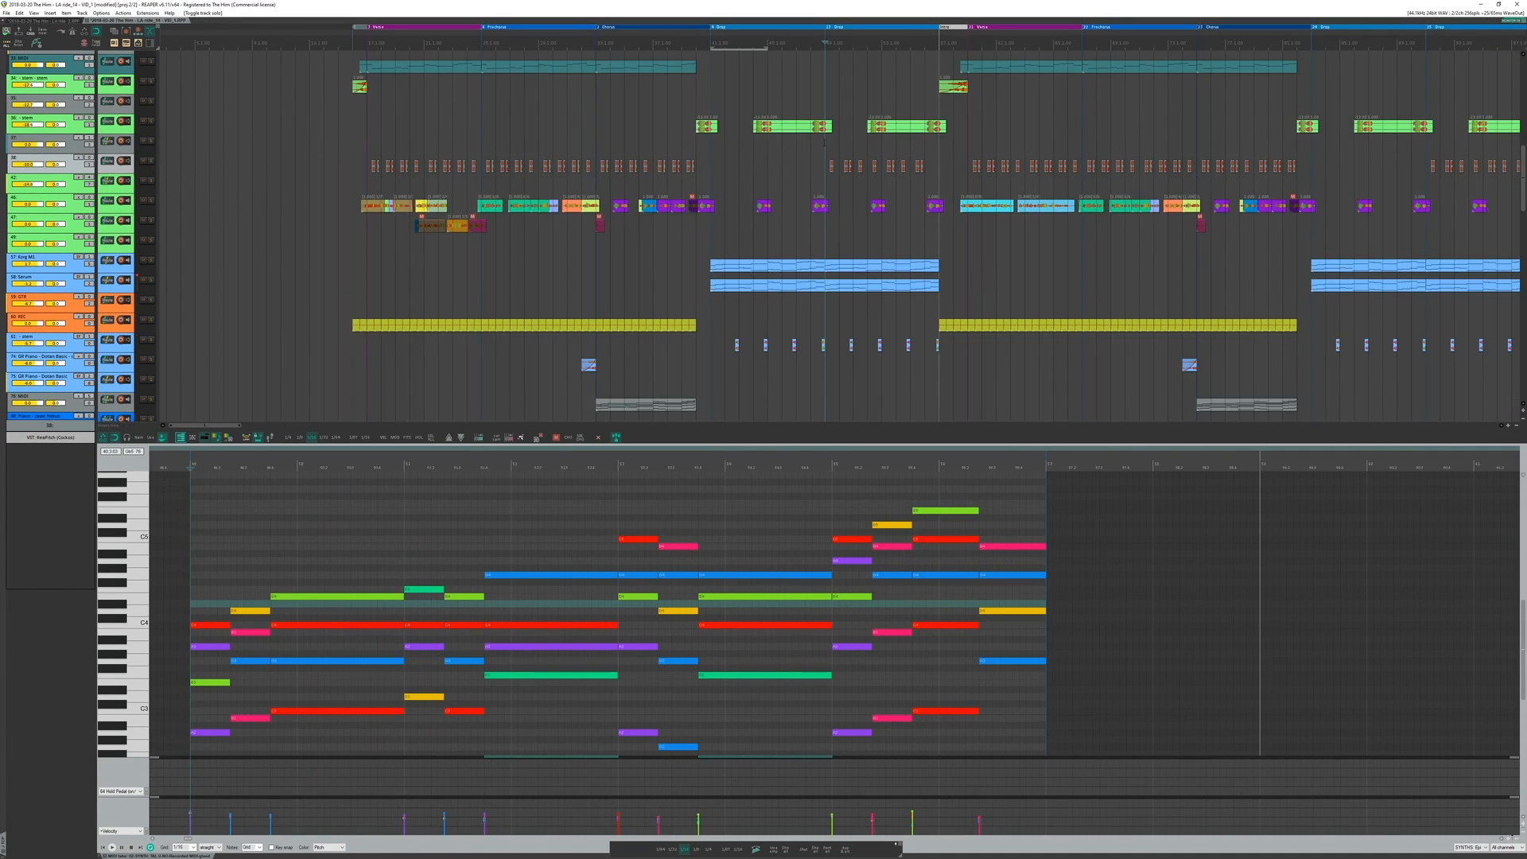
Step: Solo the track directly above the short orange clips, play it from the first verse, and clear the solo
left_click(381, 145)
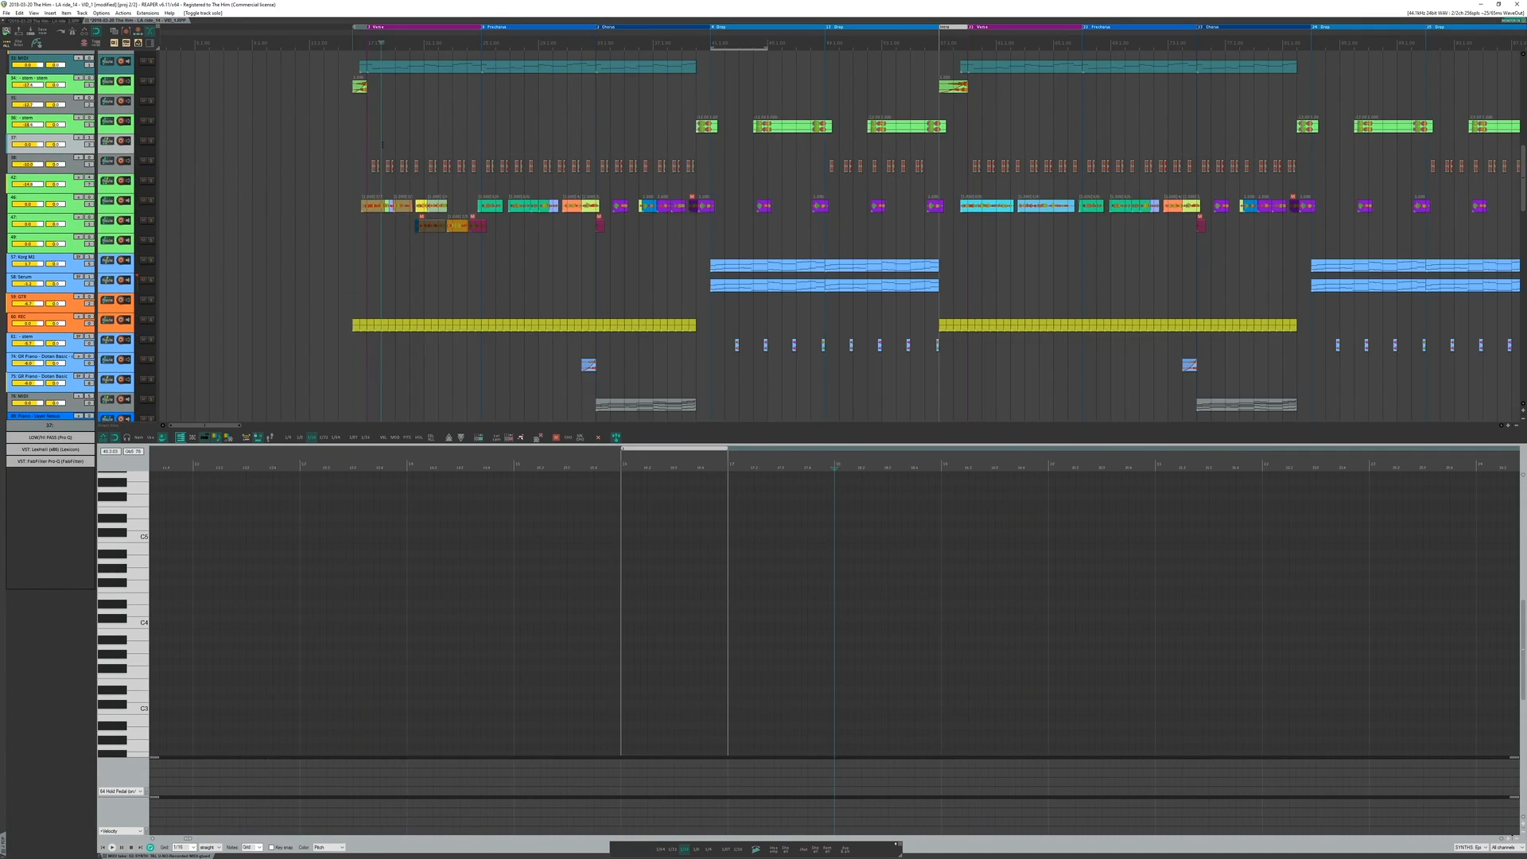
key("F6")
key("space")
scroll(367, 139, "up", 2)
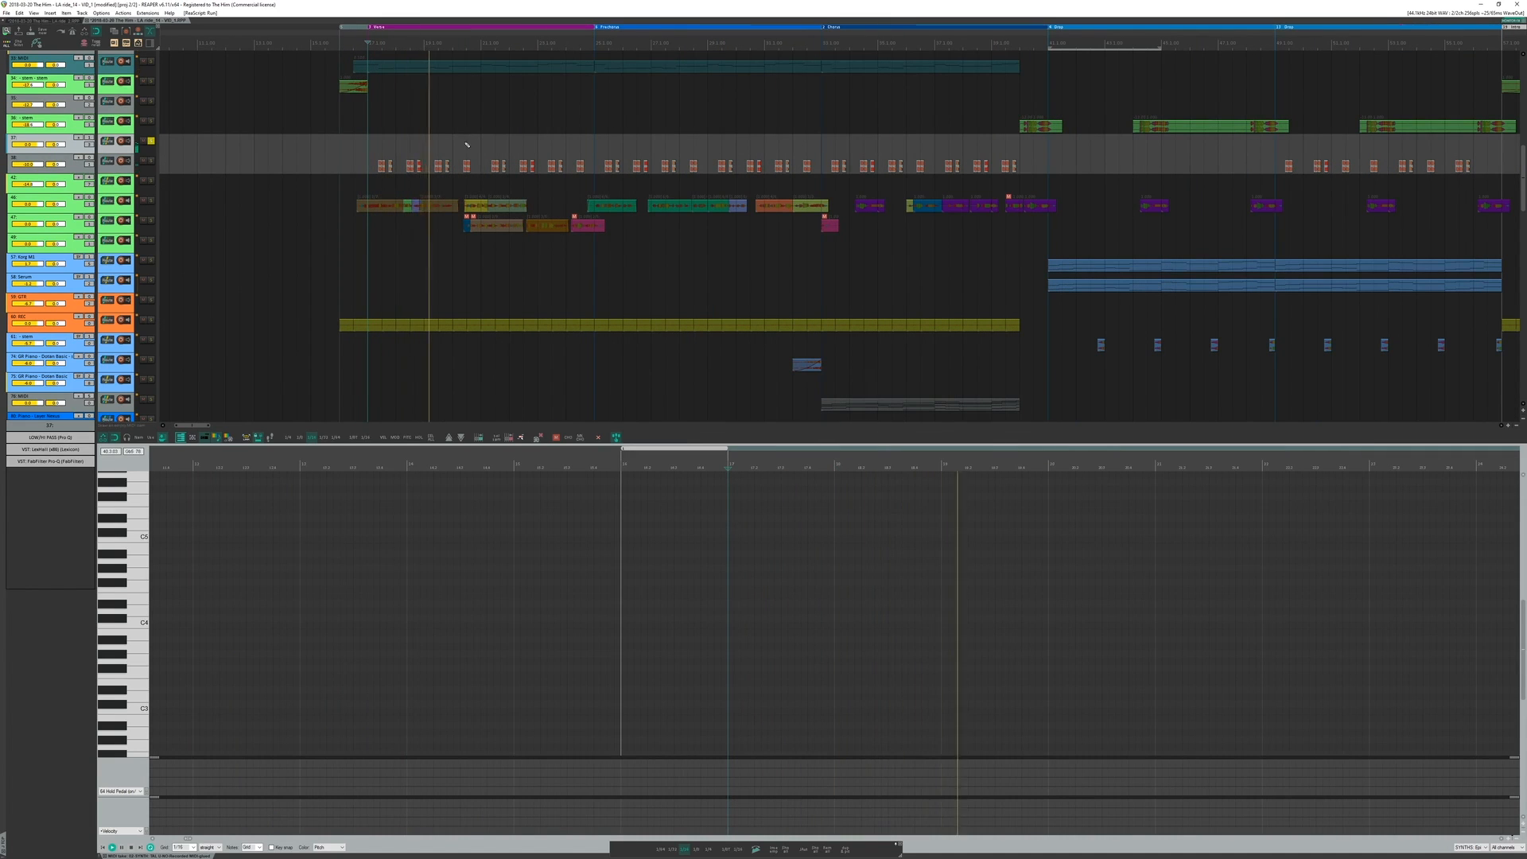
scroll(459, 139, "down", 1)
key("F6")
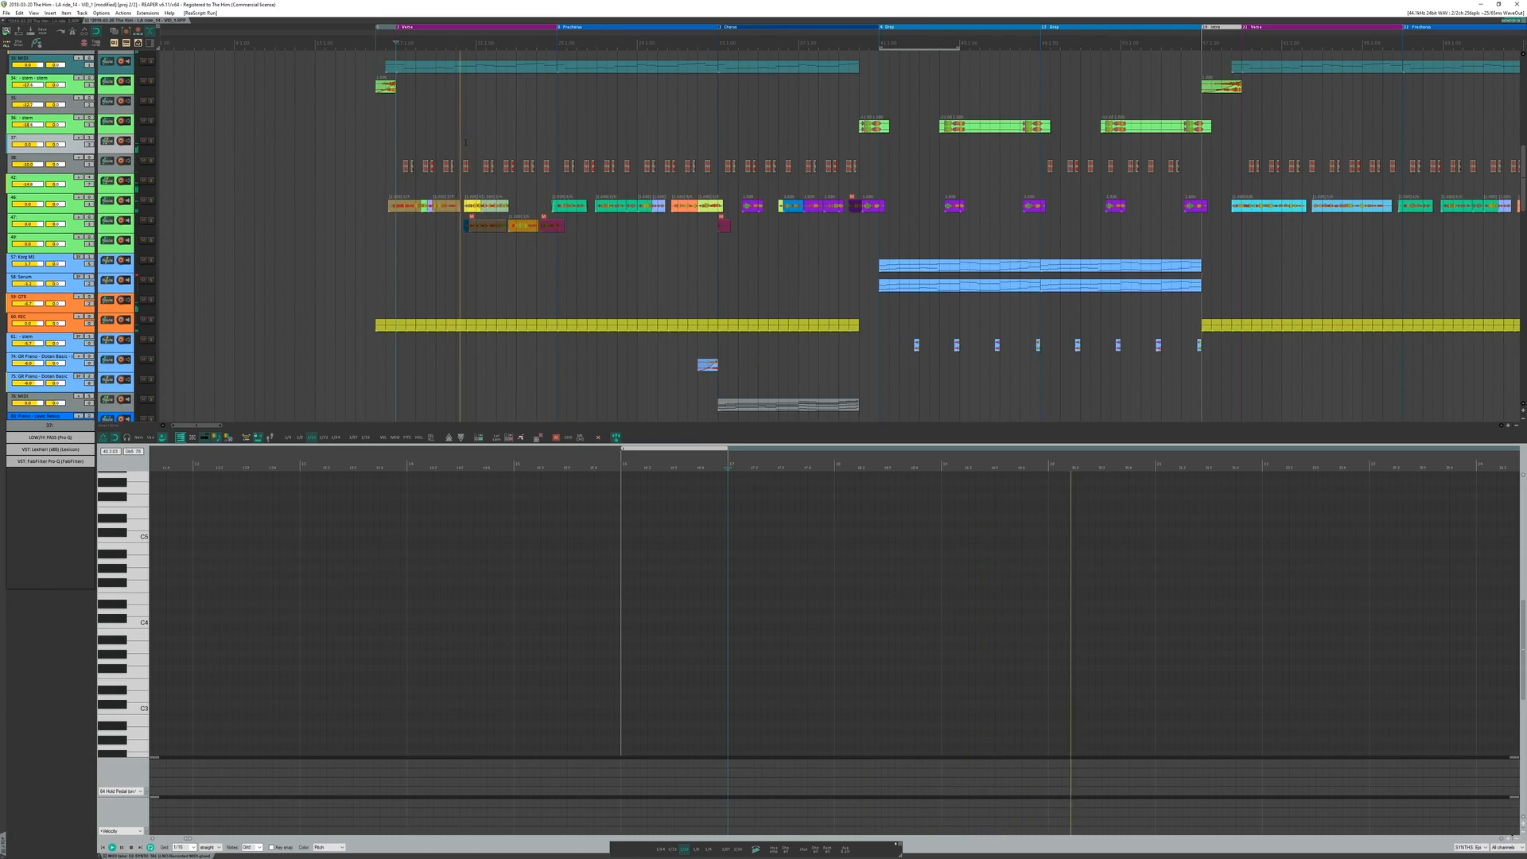
Step: Show all envelopes of the track above the orange clips and play it soloed from the second drop
key("v")
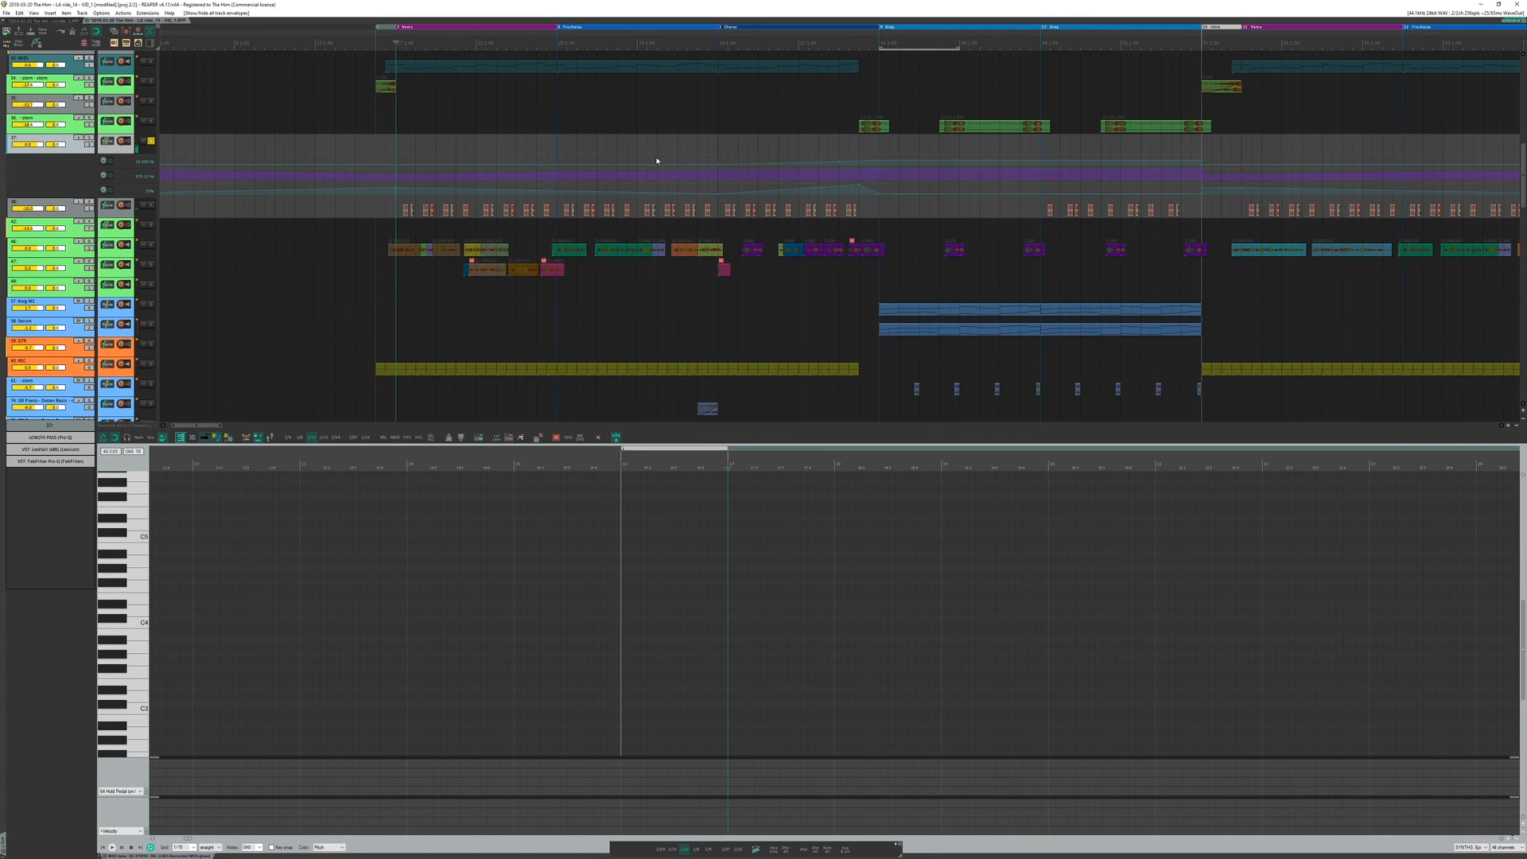
left_click(1050, 44)
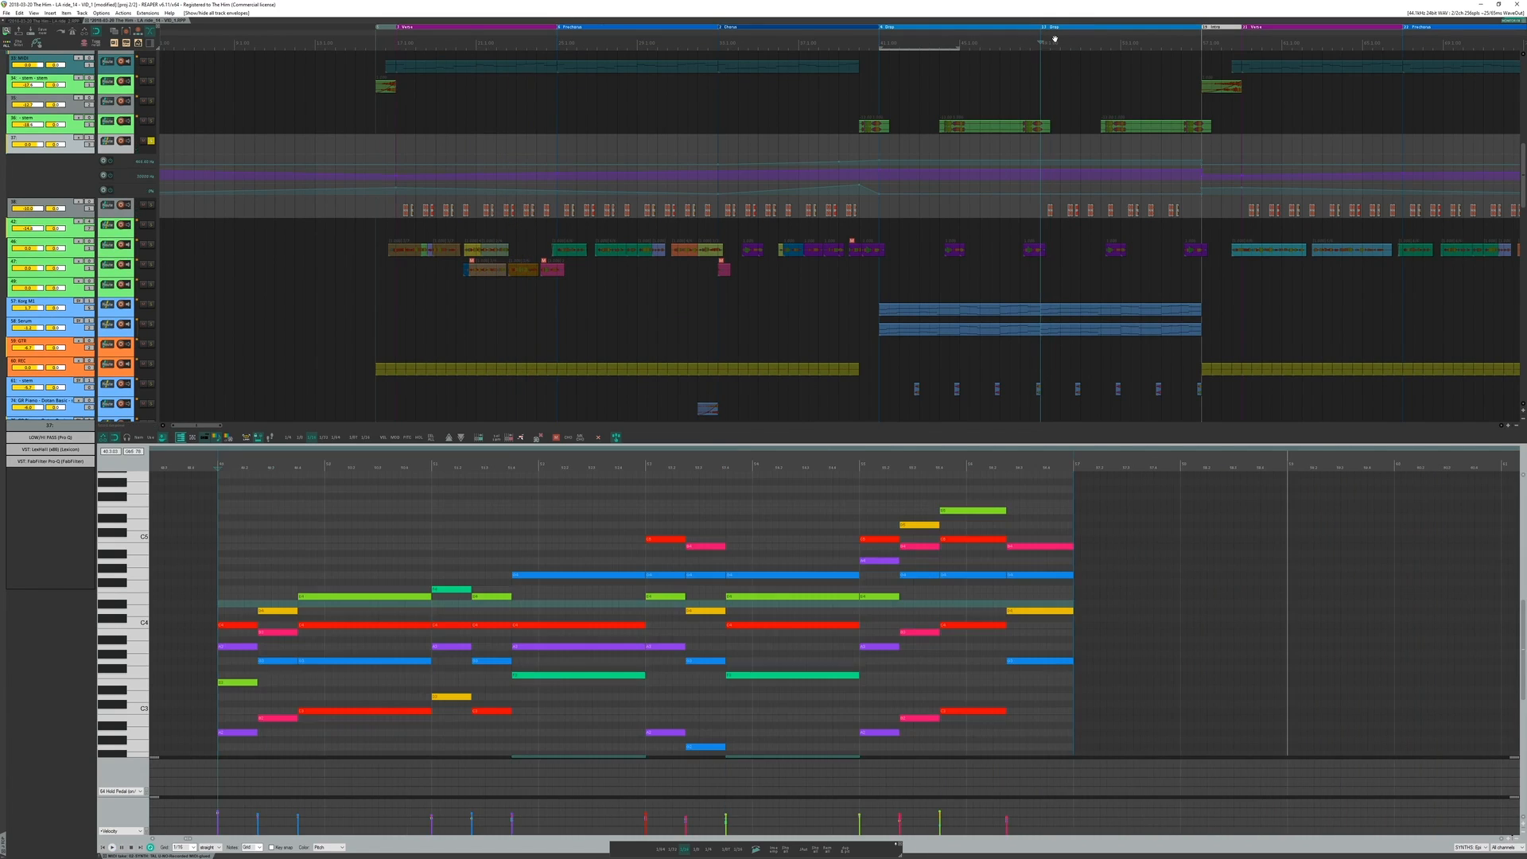
key("space")
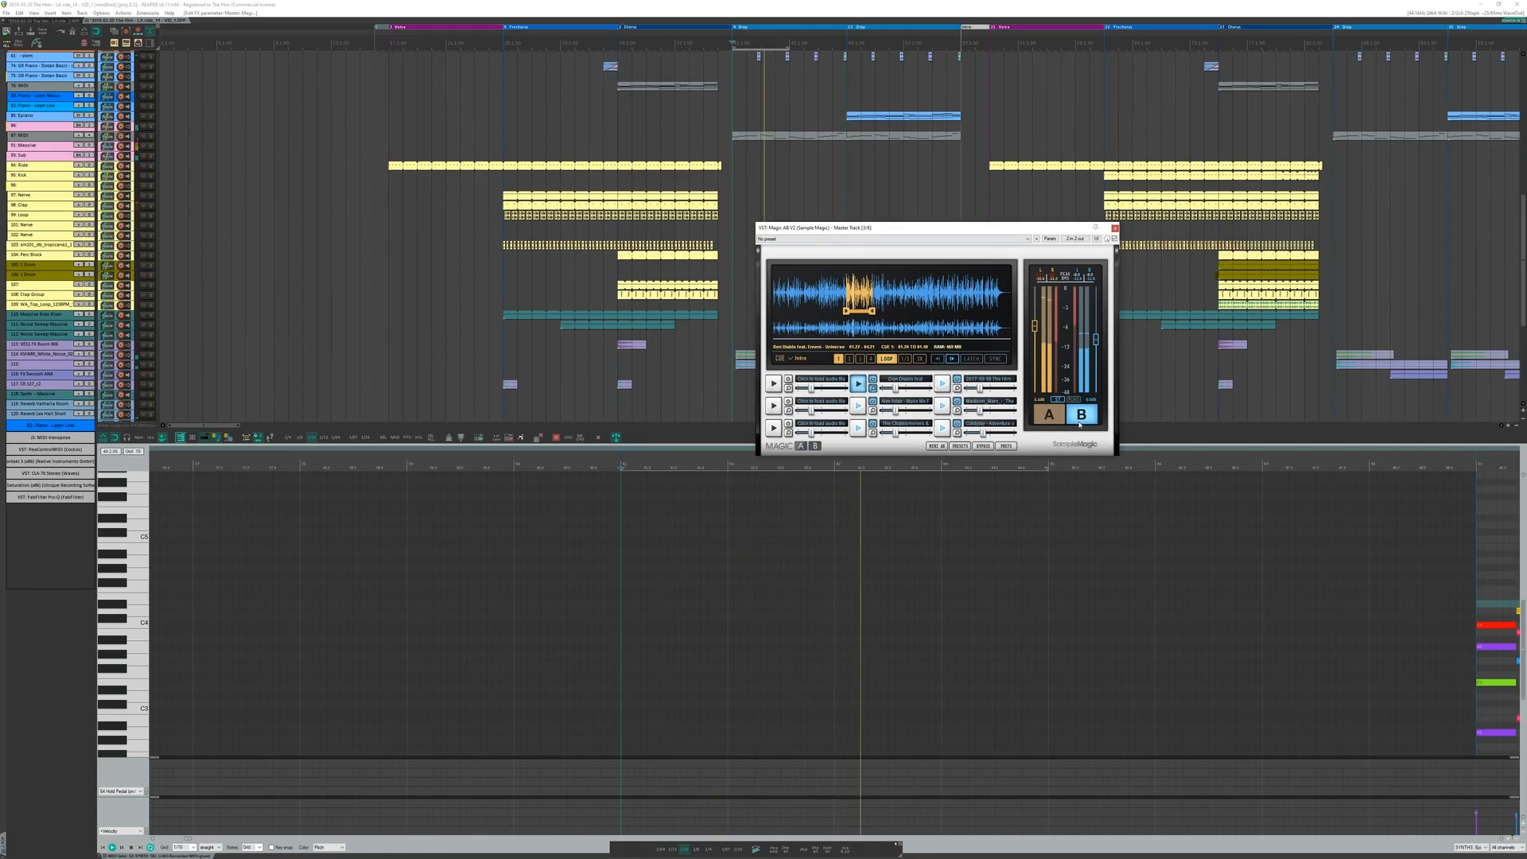
Step: Compare the mix with the reference track "Make Me Feel Better" in Magic AB, then return to the mix
left_click(1049, 415)
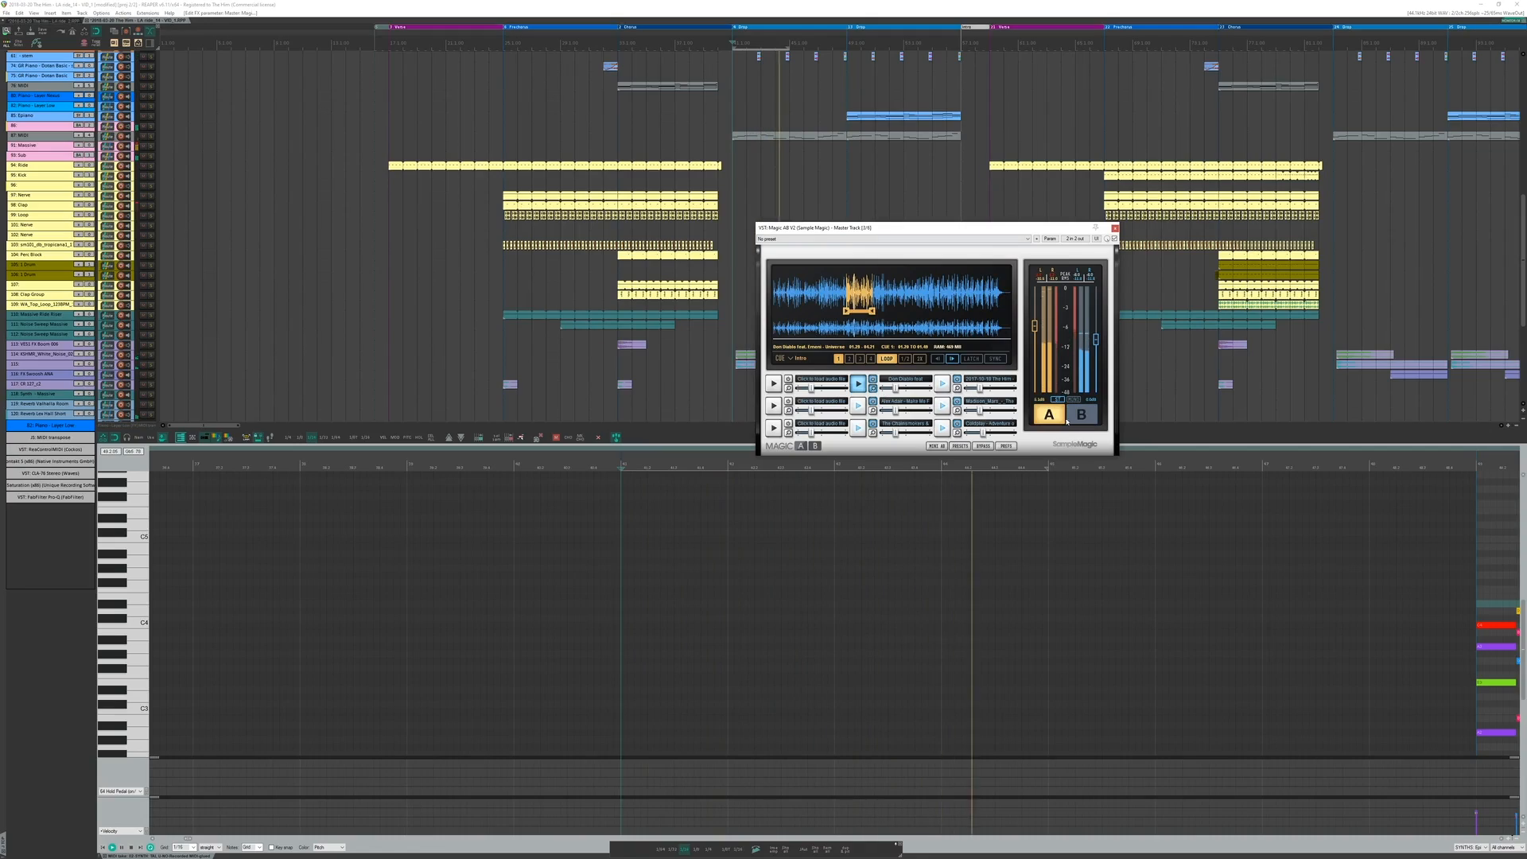
left_click(858, 405)
left_click(1079, 414)
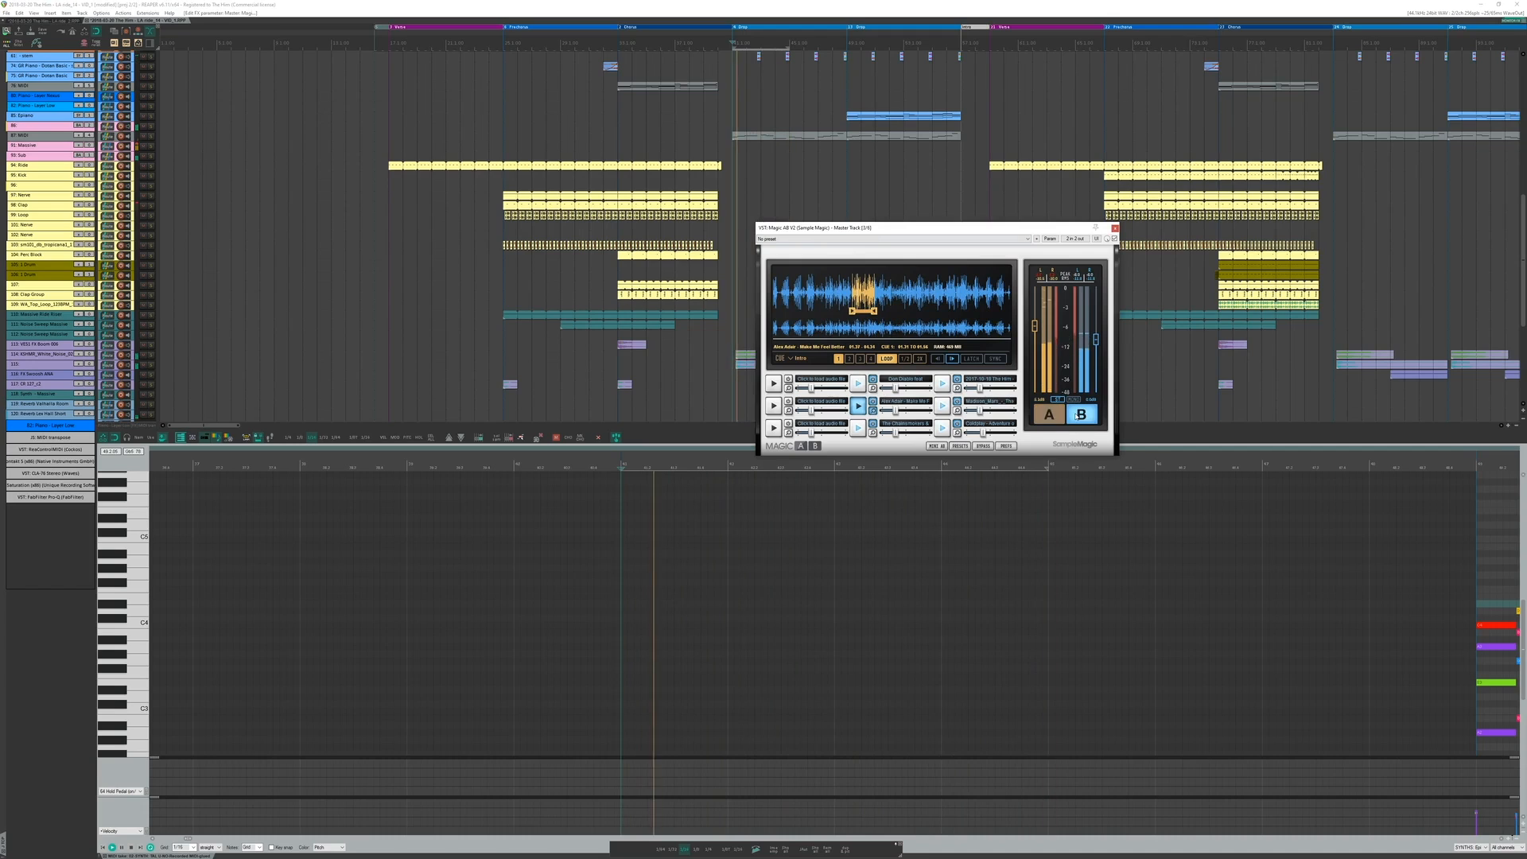
left_click(1049, 414)
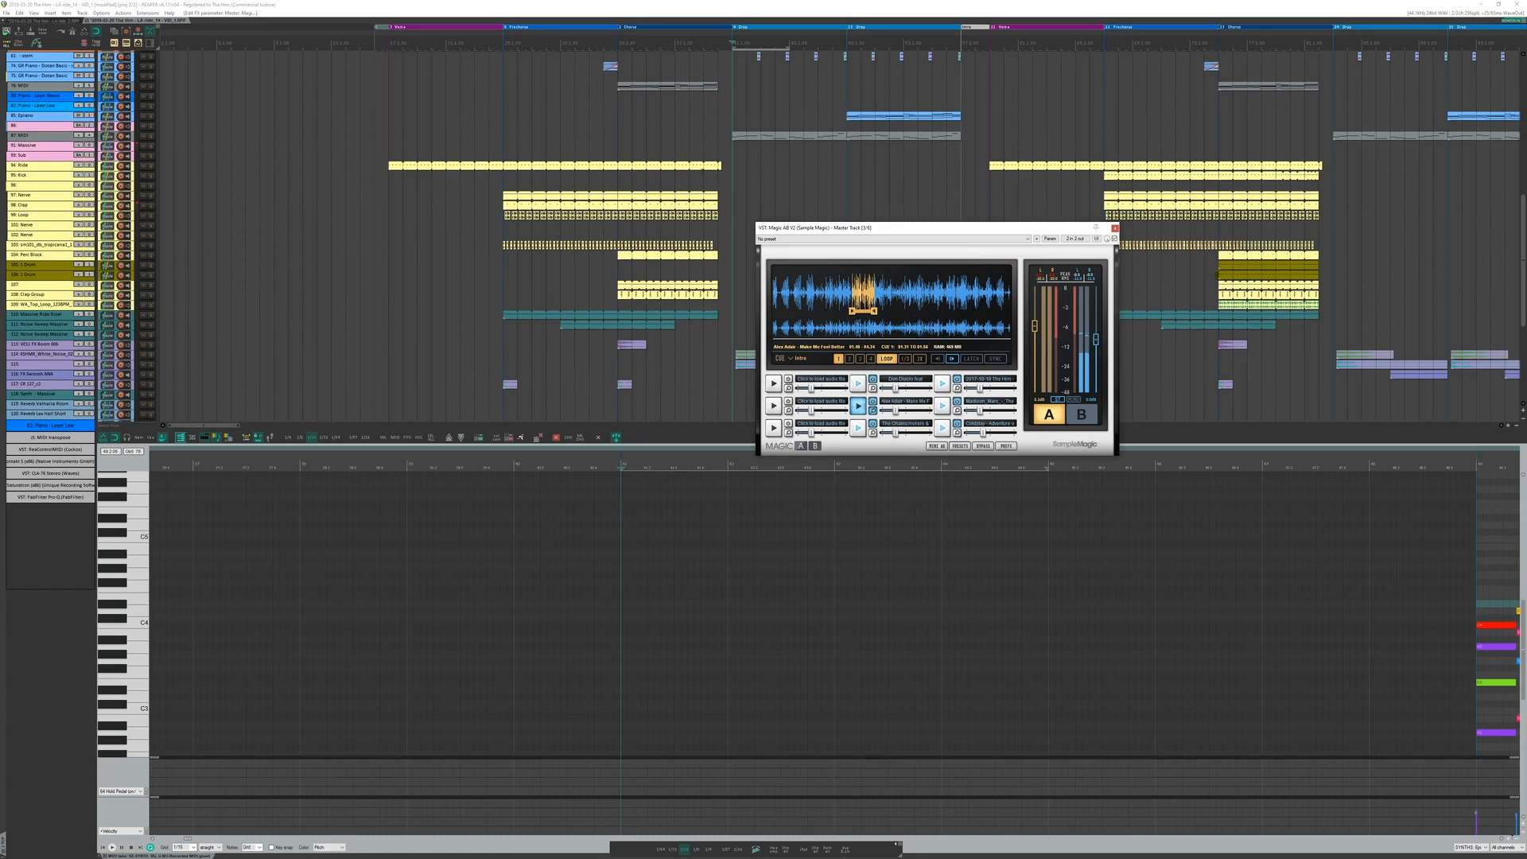
Step: Hide the docked MIDI editor and place the waveform meter and Ozone 5 windows beside Magic AB
left_click_drag(992, 209, 959, 154)
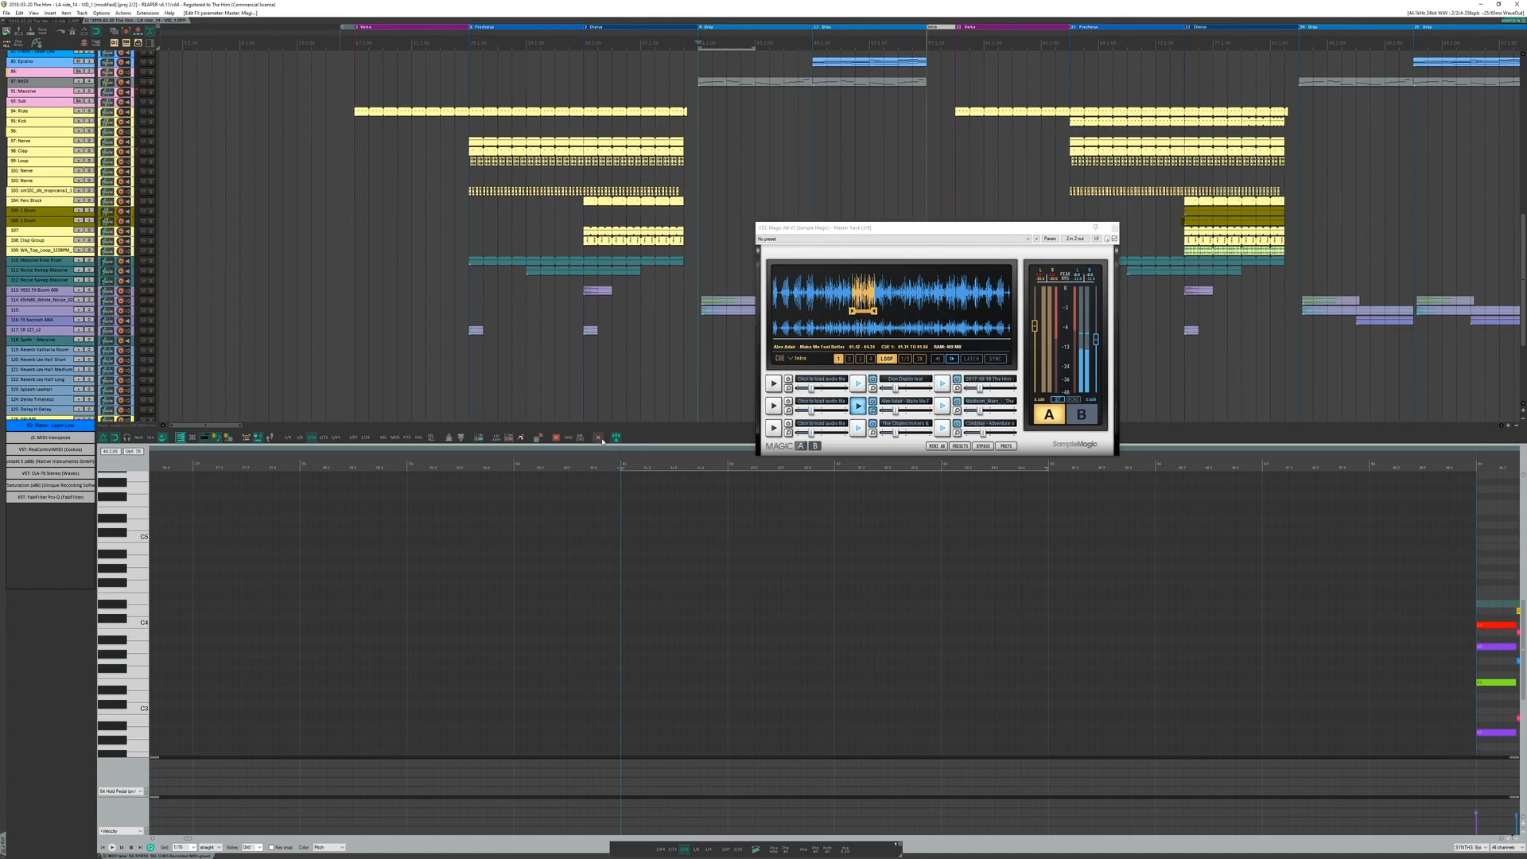
left_click(599, 438)
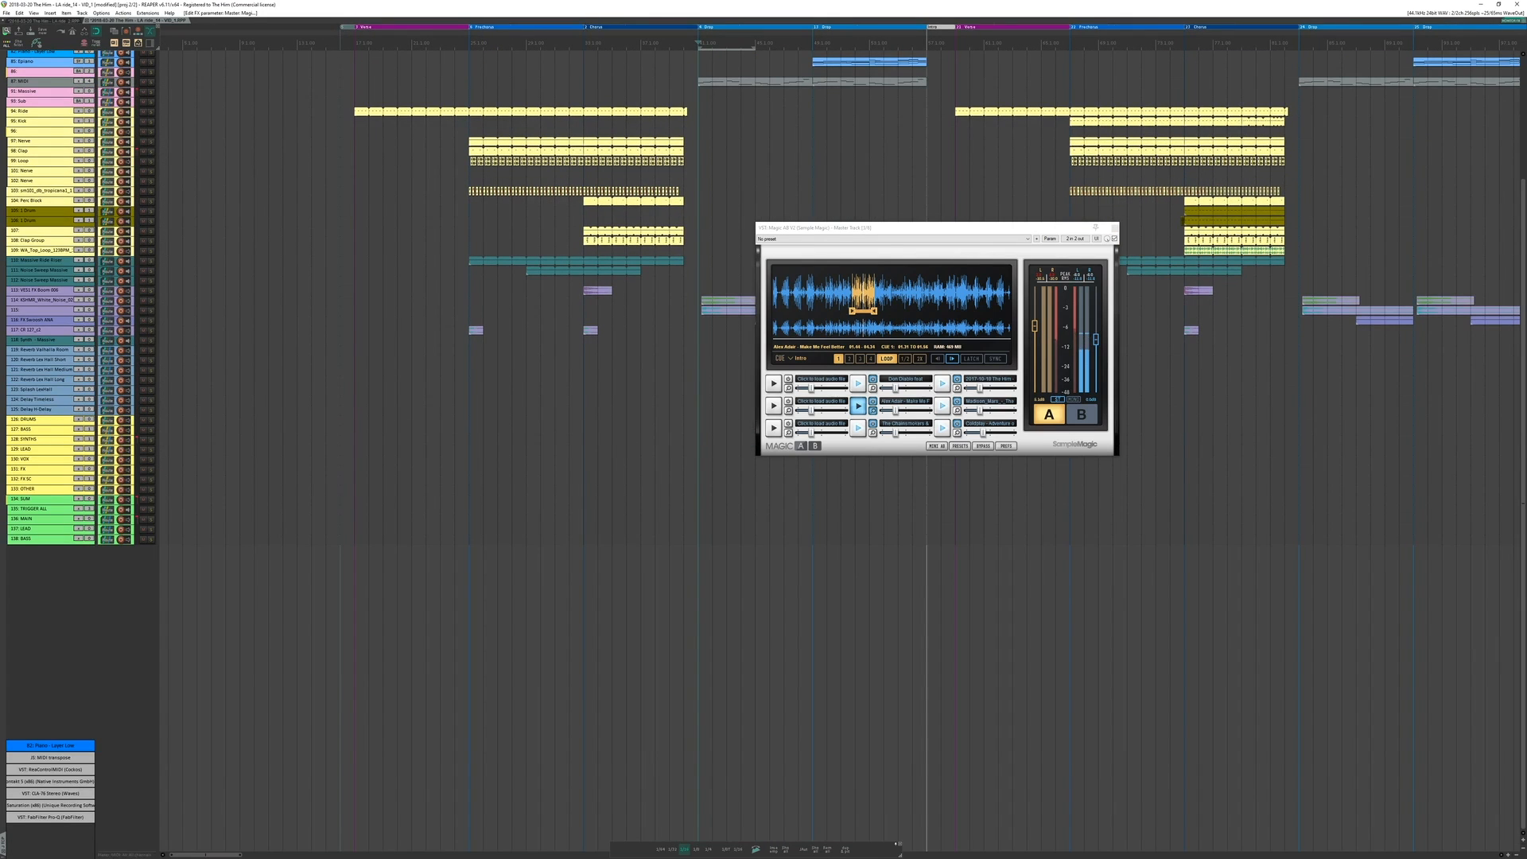
left_click_drag(1326, 712, 733, 490)
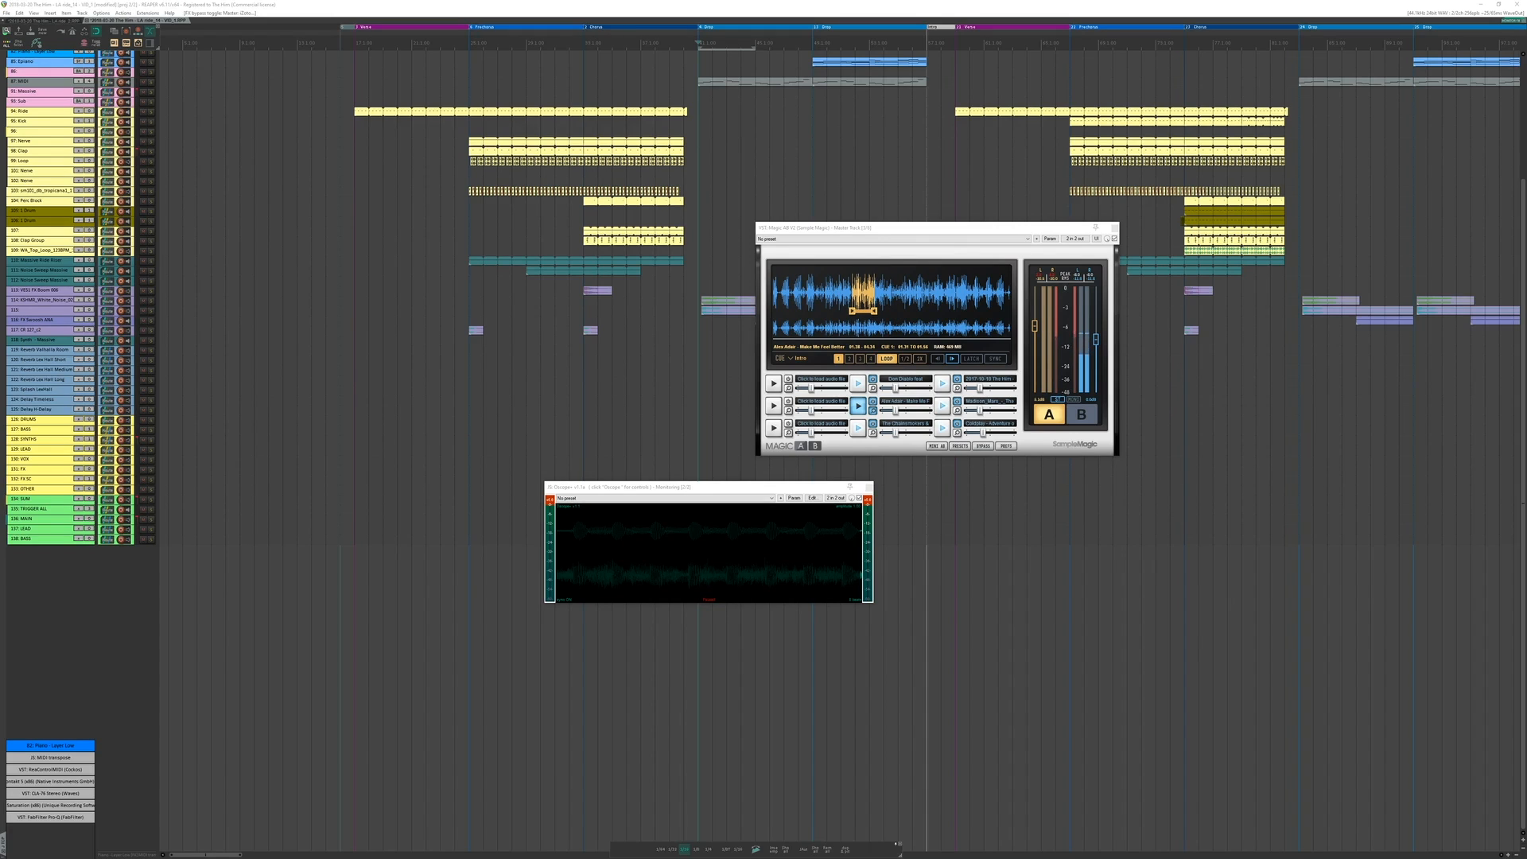
left_click_drag(705, 366, 525, 210)
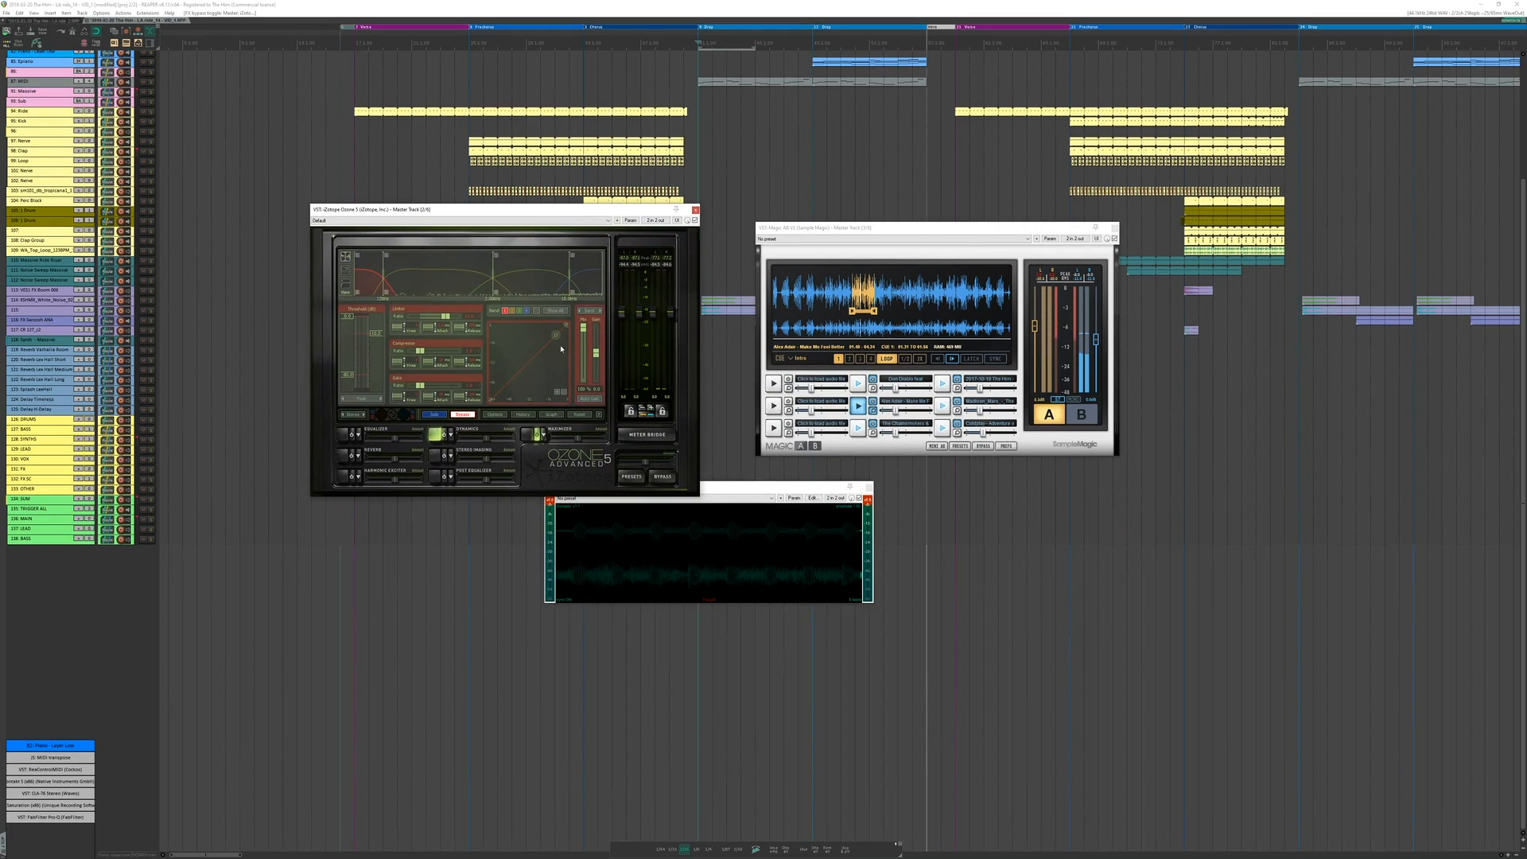
Step: Activate the Dynamics module in Ozone 5, switch its graph to the gain reduction display, and play the first drop
left_click(449, 437)
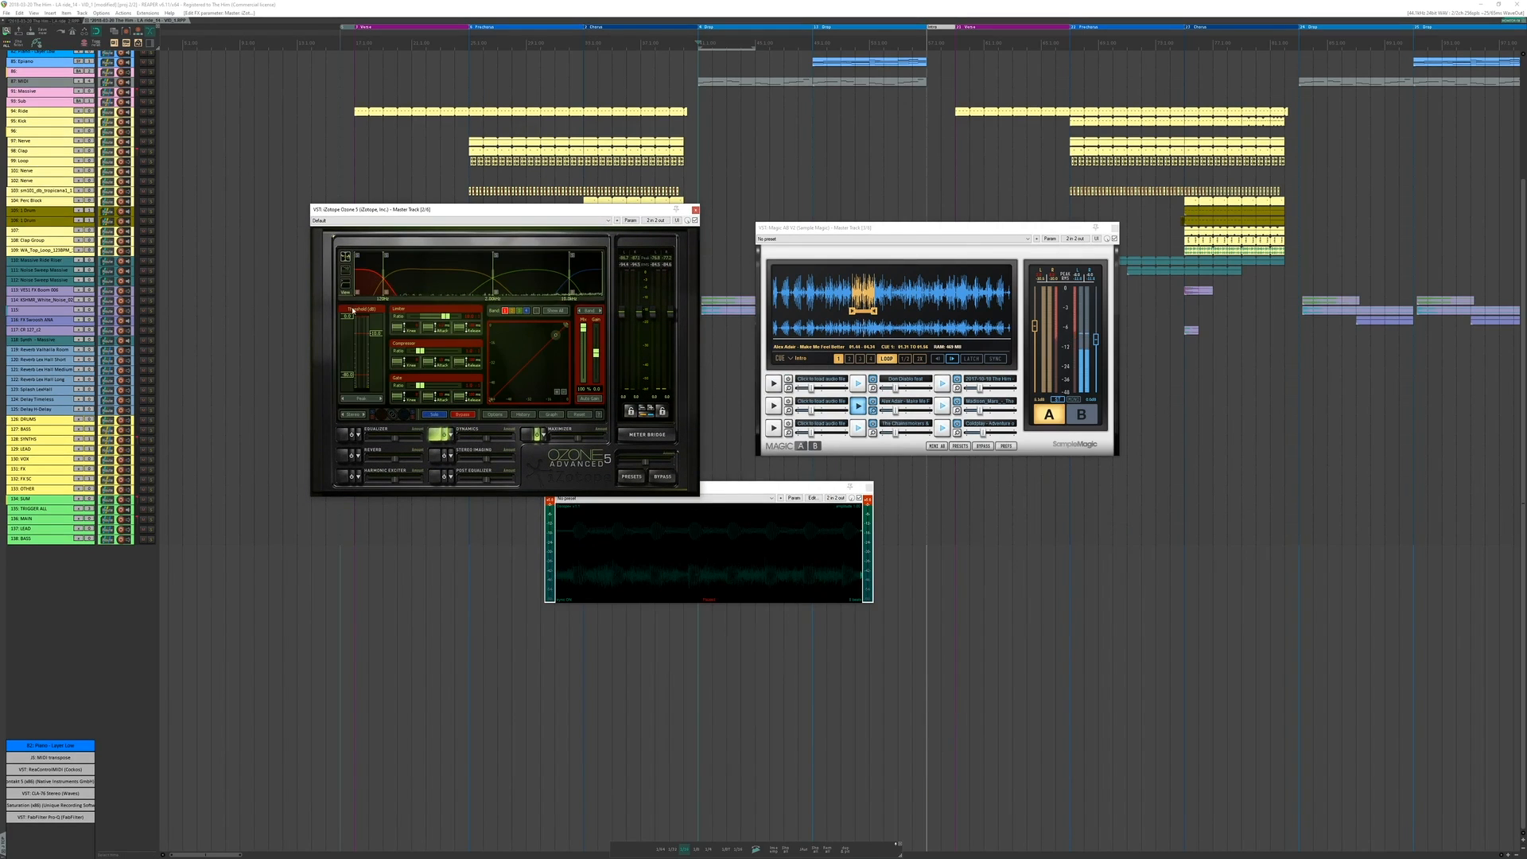
left_click(345, 271)
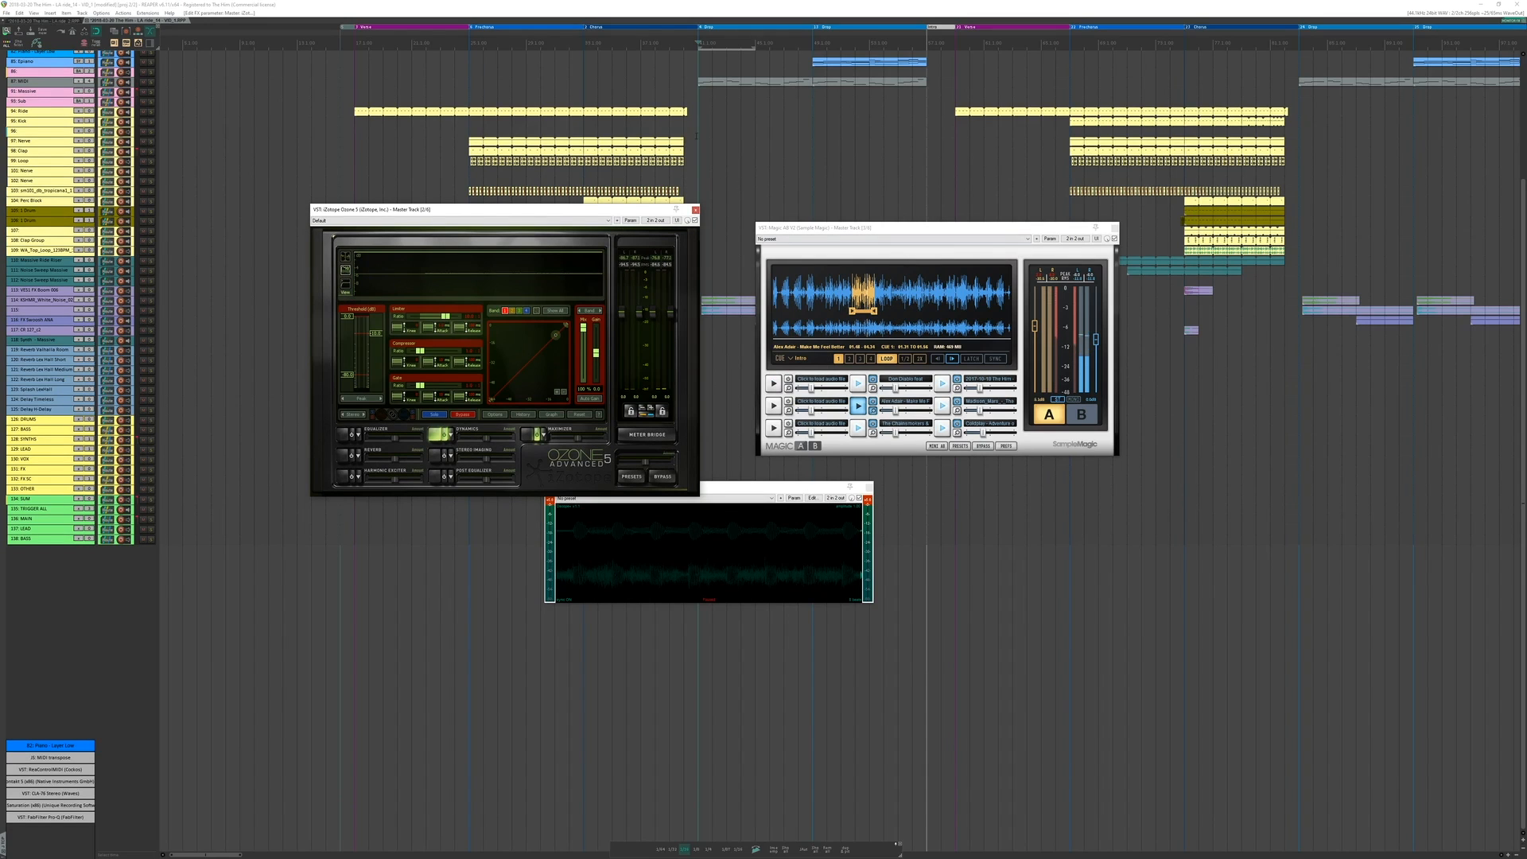
left_click(697, 136)
key("space")
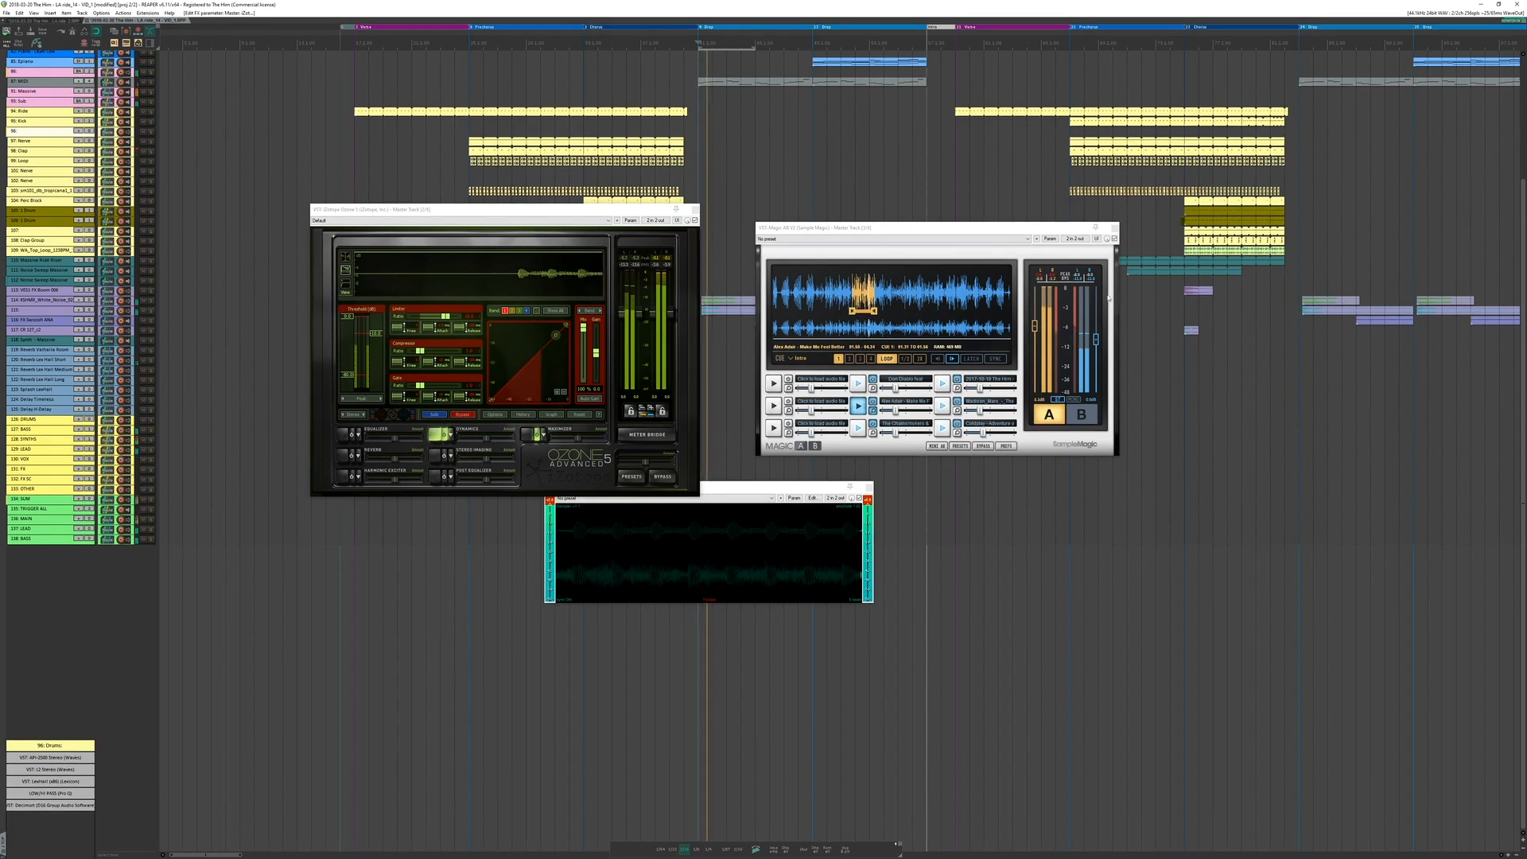
Step: Bypass Magic AB and play the first drop while checking the output levels in Ozone 5
left_click(1114, 238)
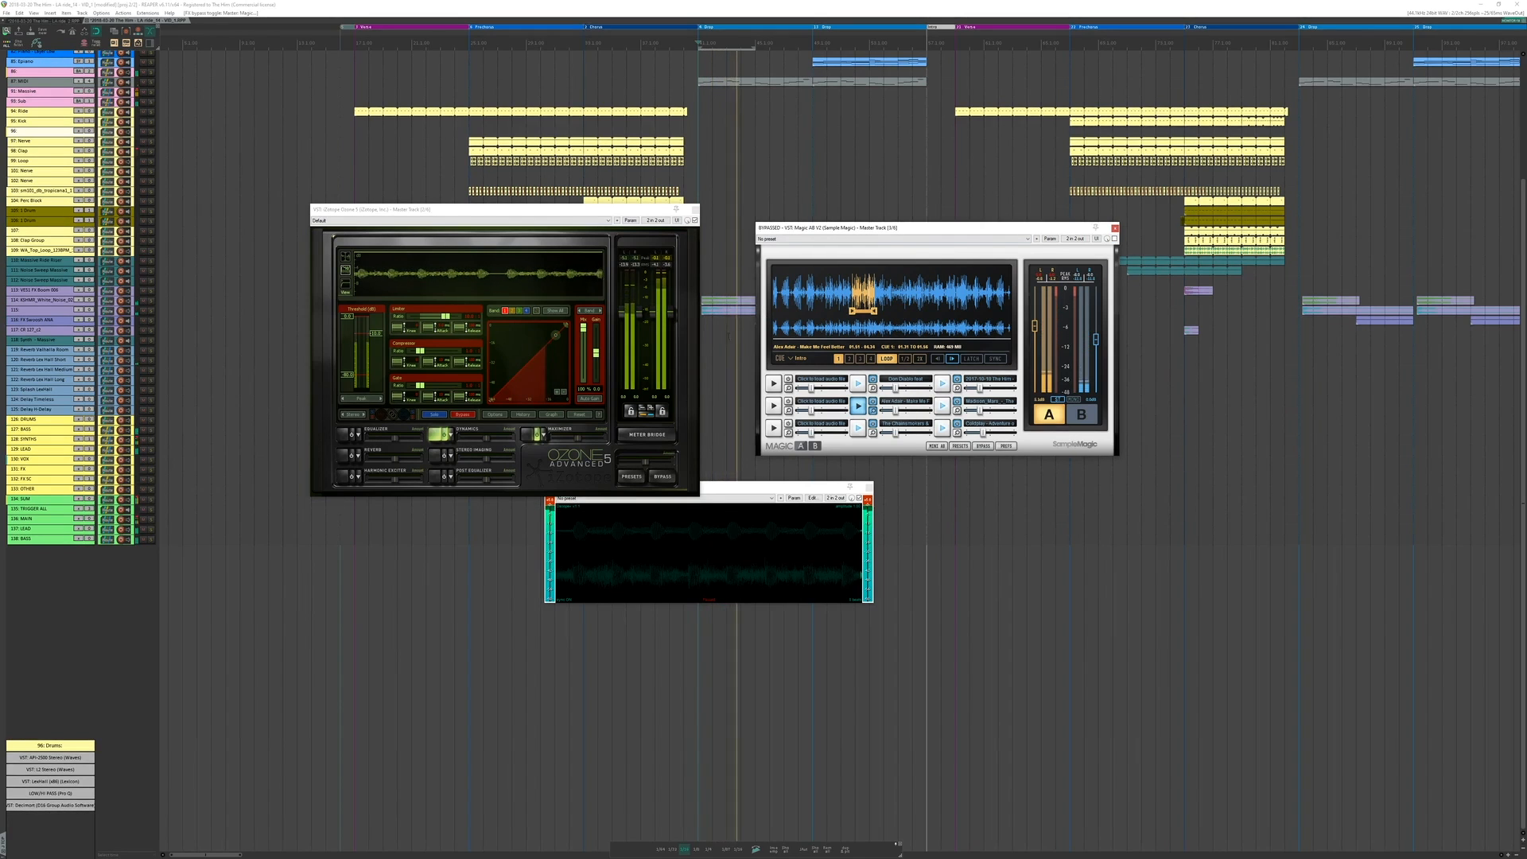
left_click(740, 151)
key("b")
left_click(670, 328)
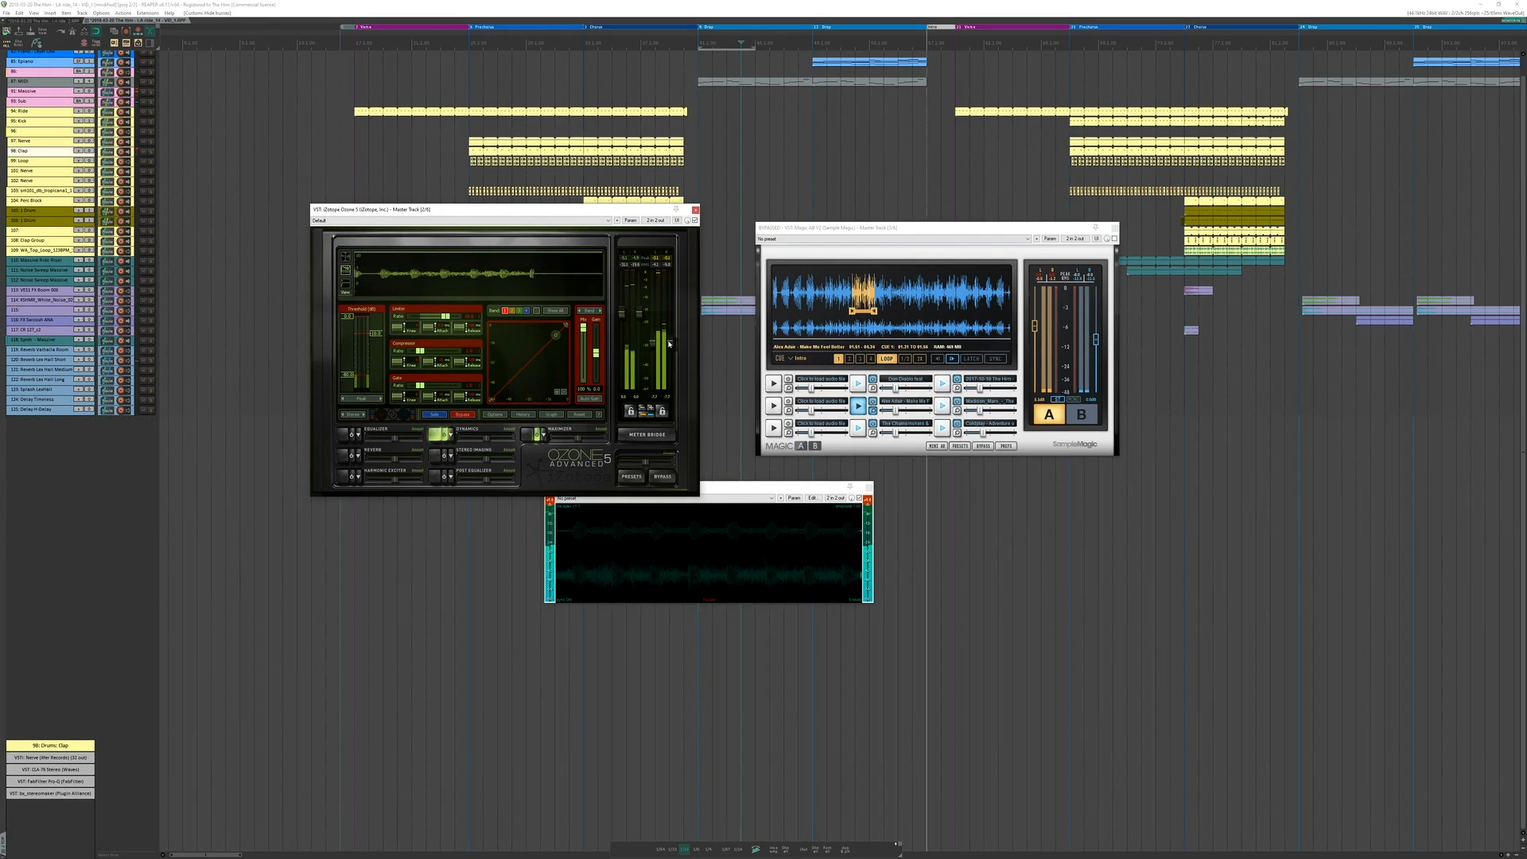
left_click_drag(668, 355, 668, 356)
key("space")
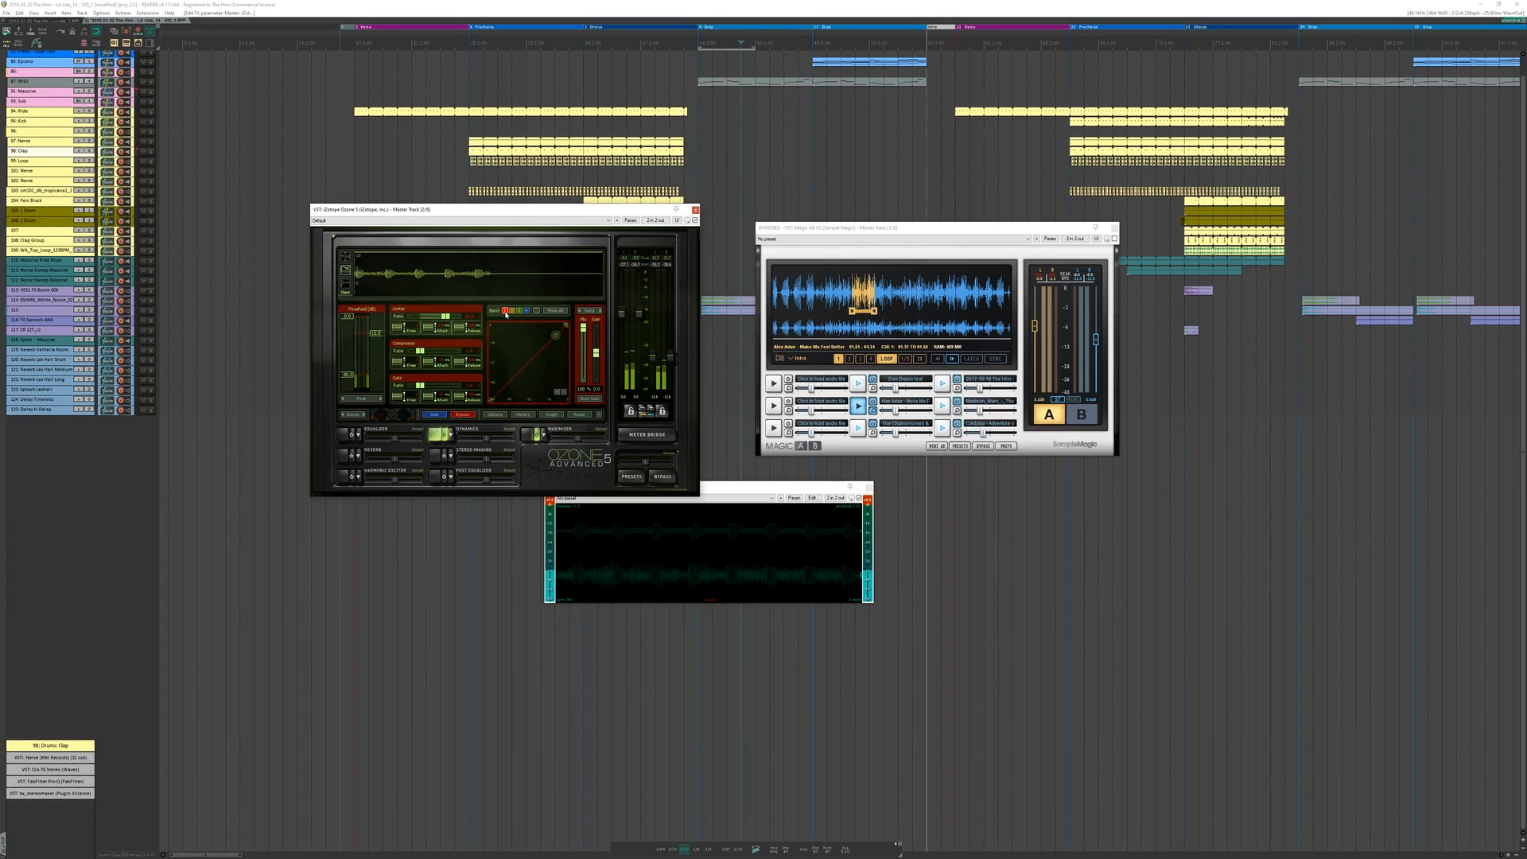
Step: Examine the Dynamics bands in Ozone 5's spectrum view, return to the gain reduction display, and move the waveform meter below the plug-in windows
left_click(345, 258)
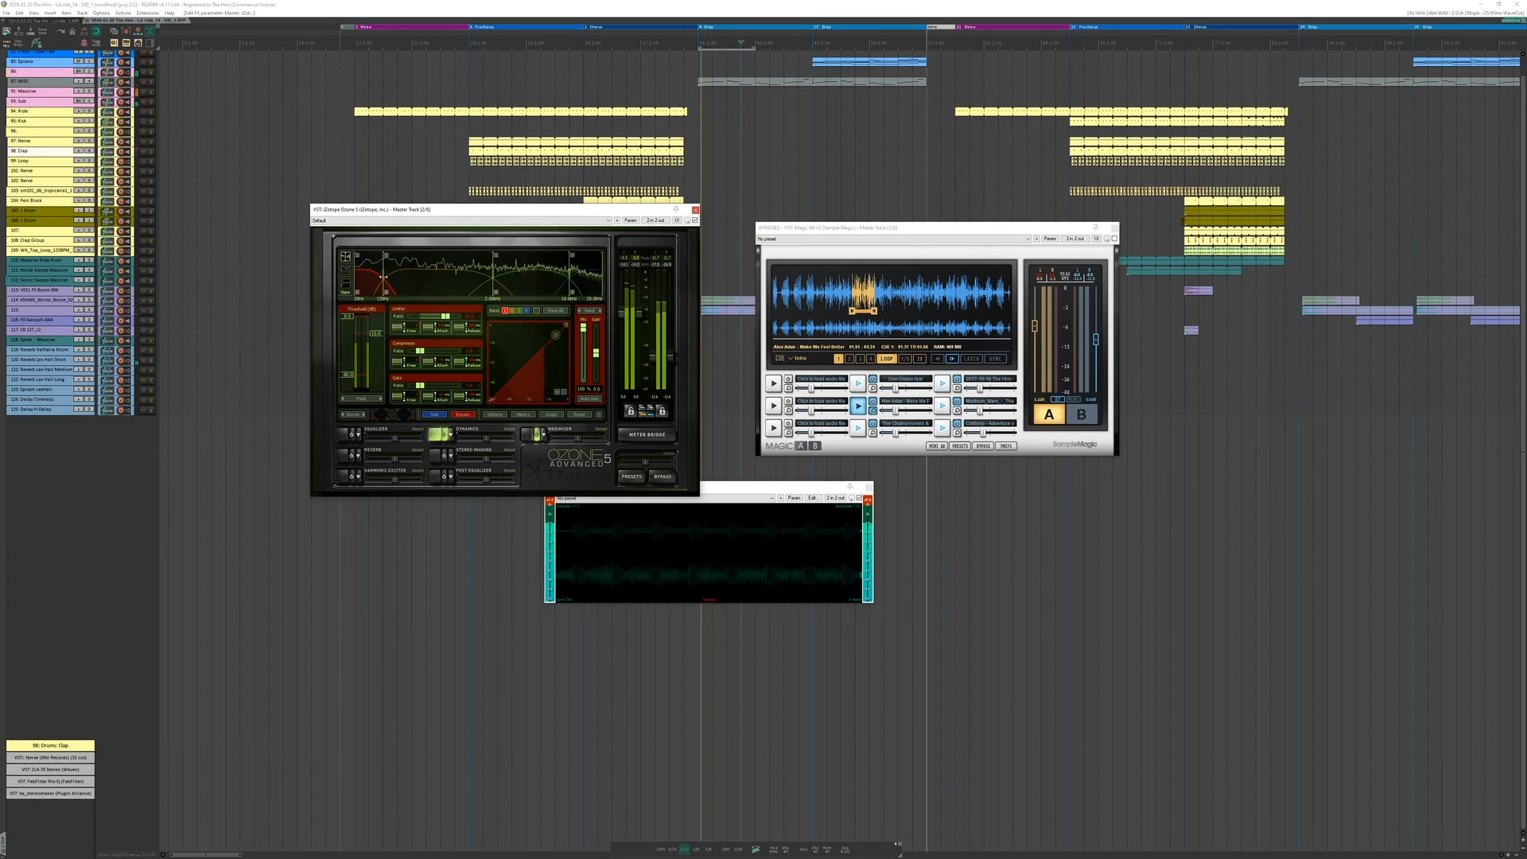
left_click_drag(780, 487, 779, 523)
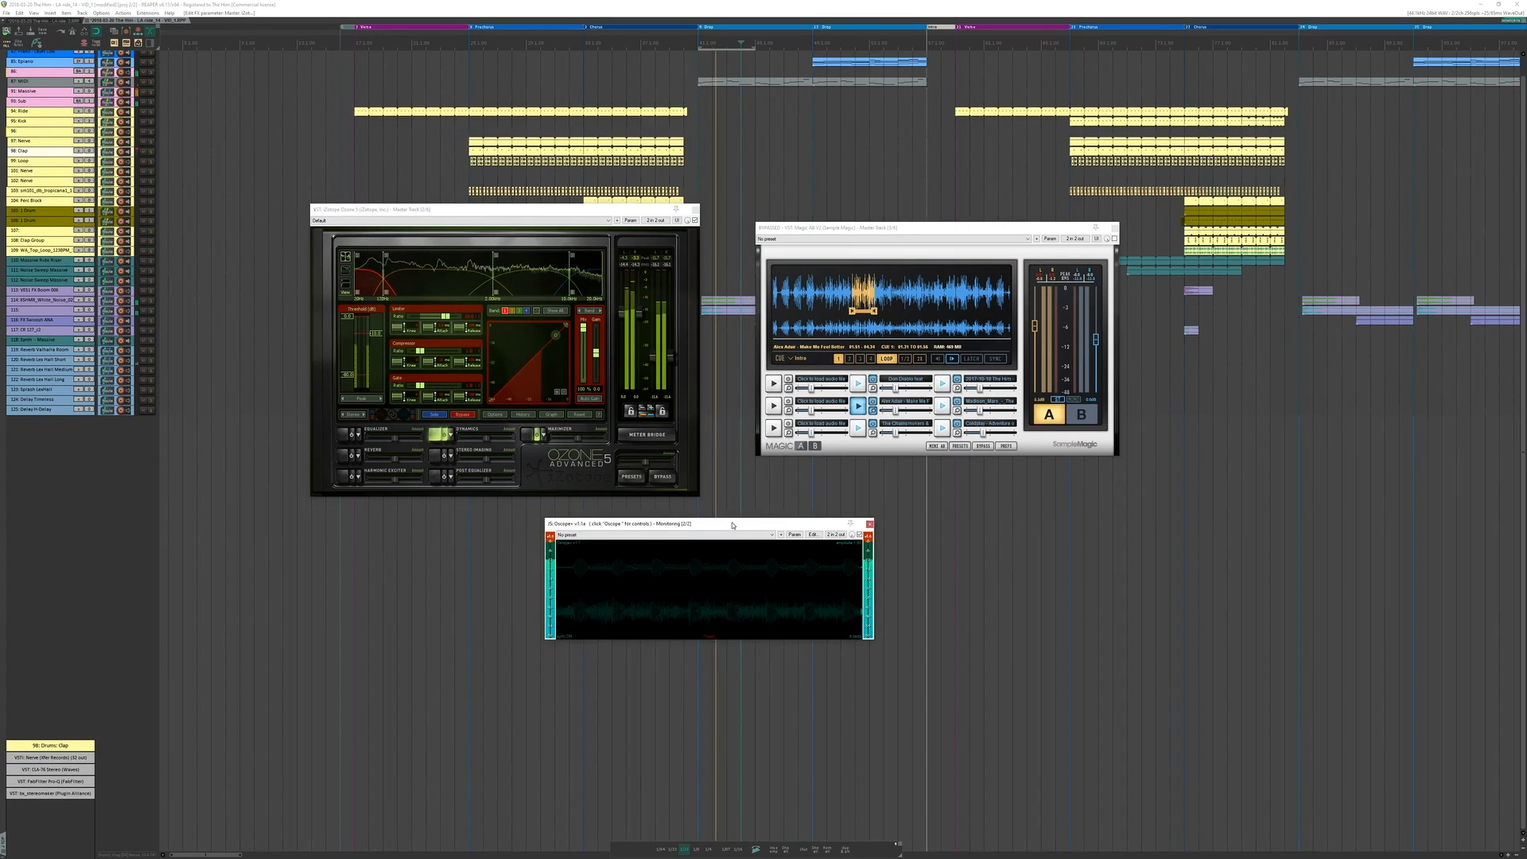
left_click(375, 288)
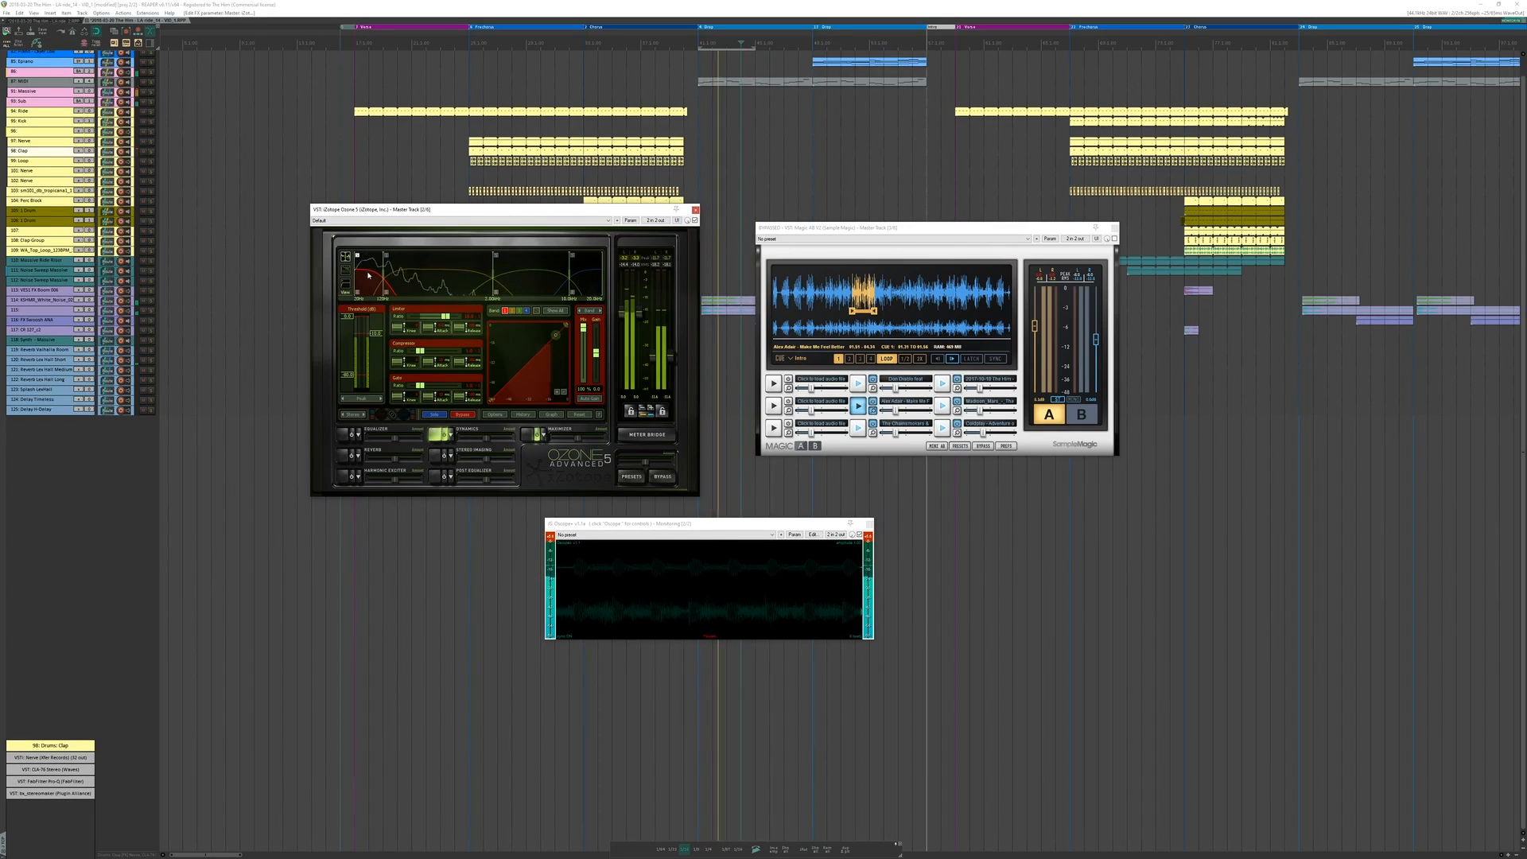
left_click(344, 270)
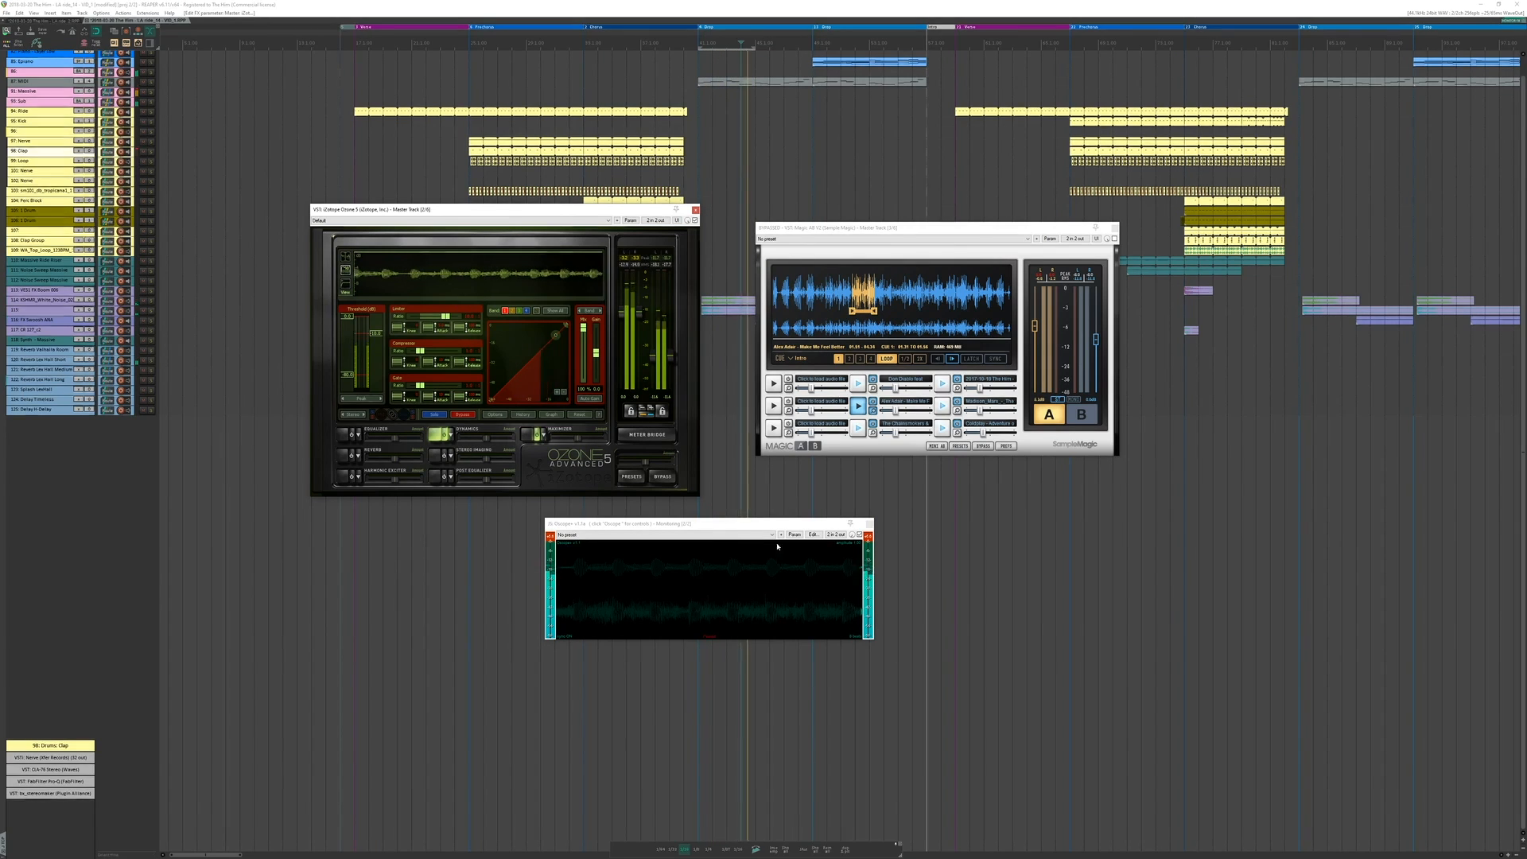
left_click_drag(700, 523, 699, 537)
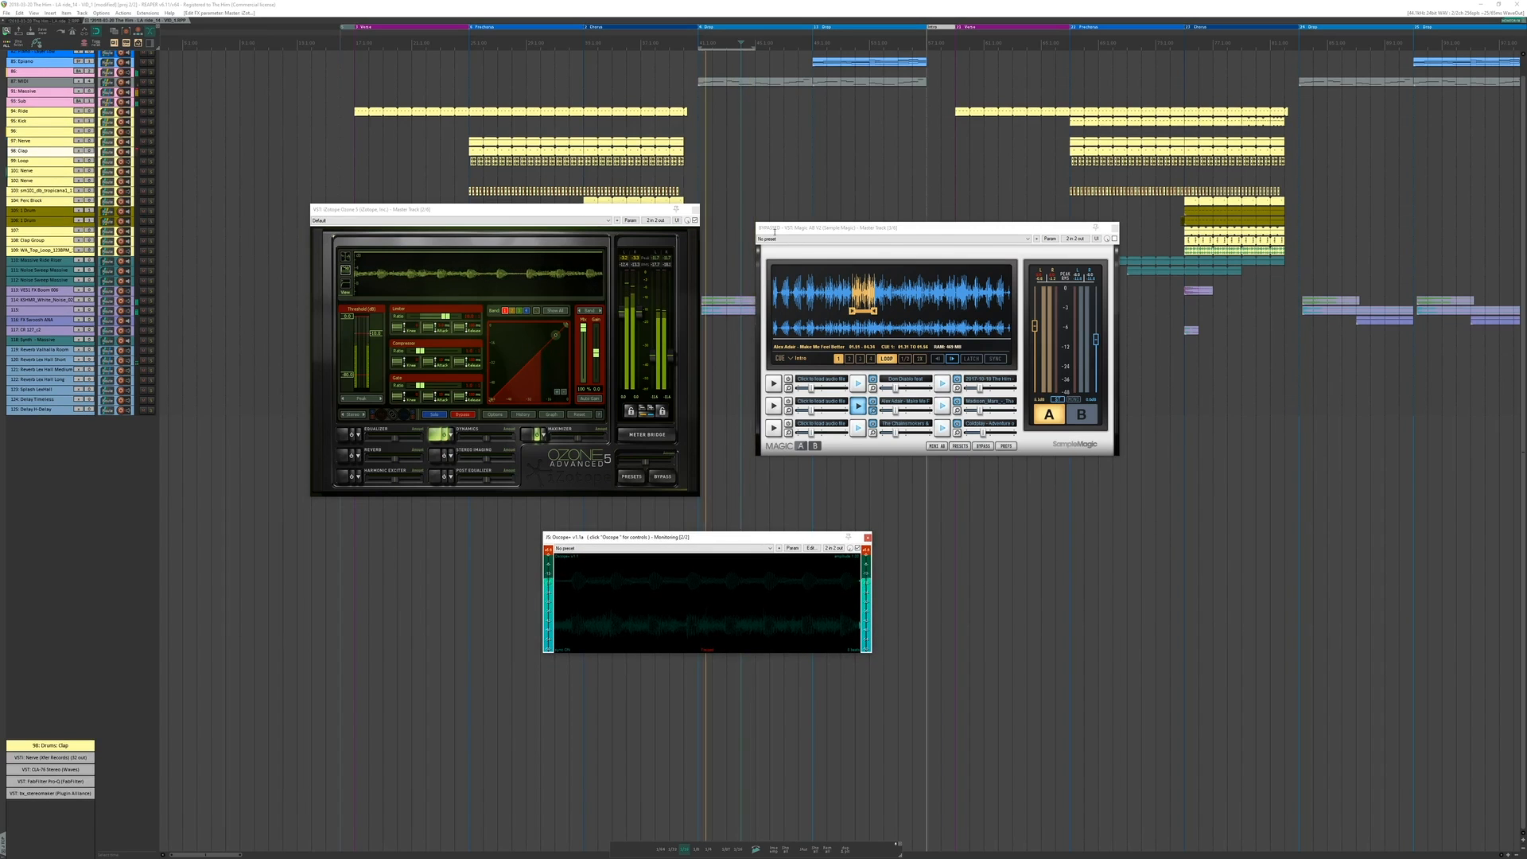
left_click_drag(833, 531, 811, 533)
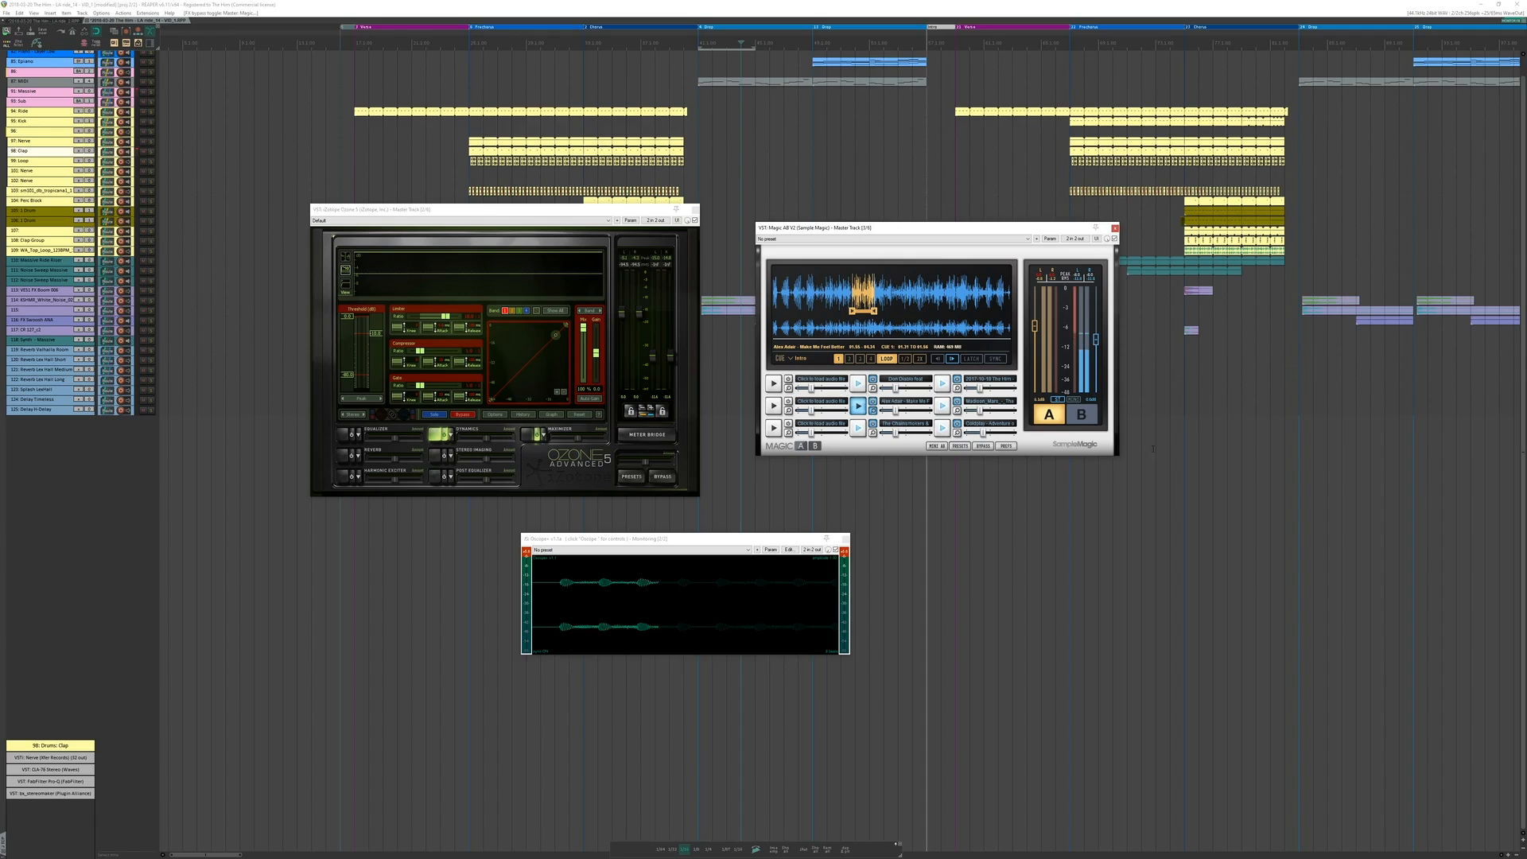
Step: Switch Magic AB to the B reference and play it from the start of the first drop
left_click(1094, 418)
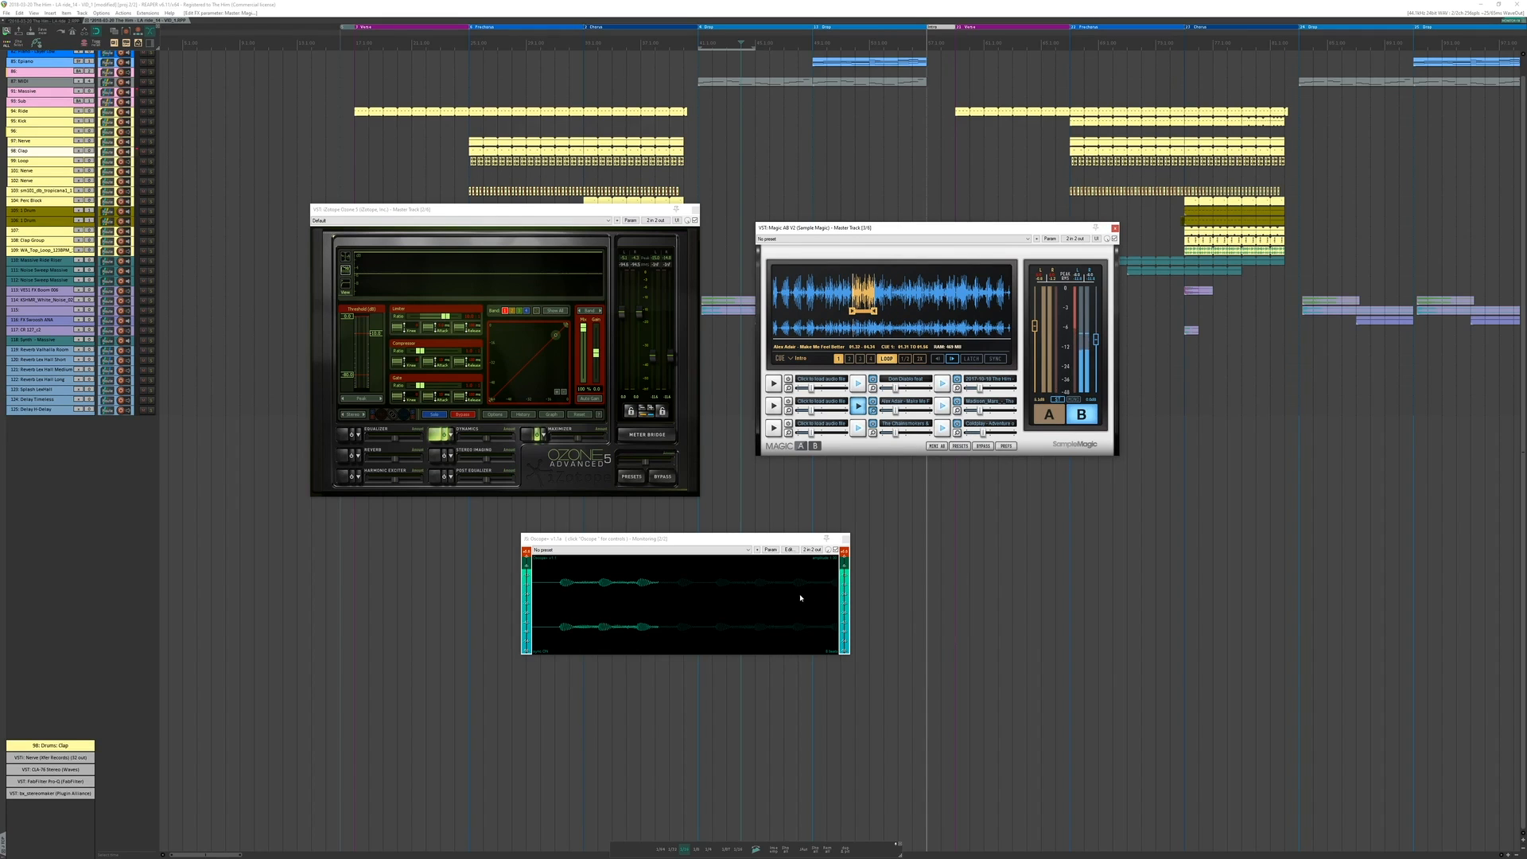
left_click(704, 124)
key("space")
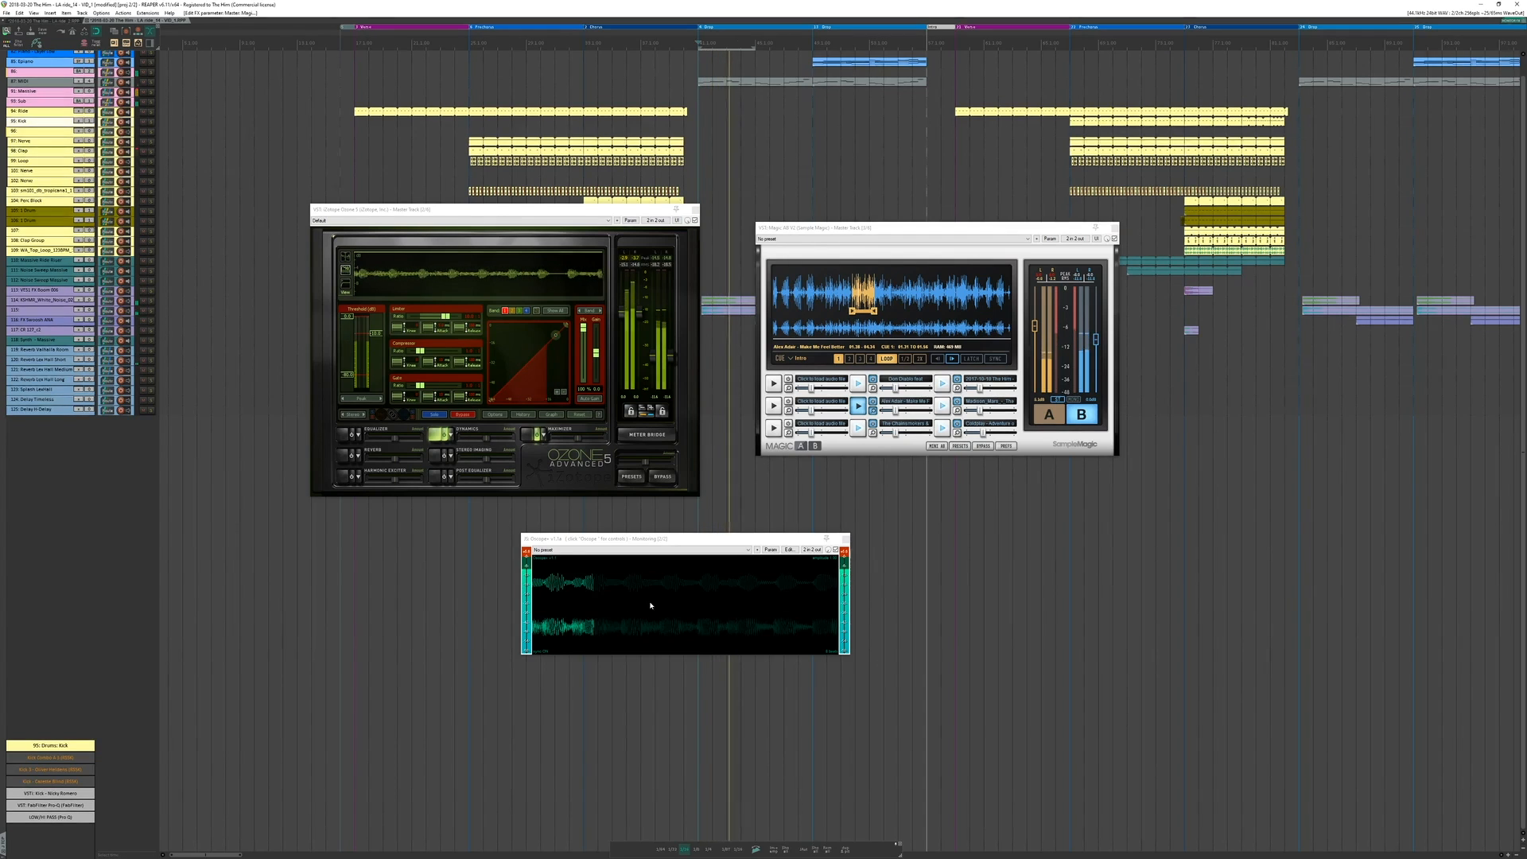
left_click_drag(1034, 326, 1035, 325)
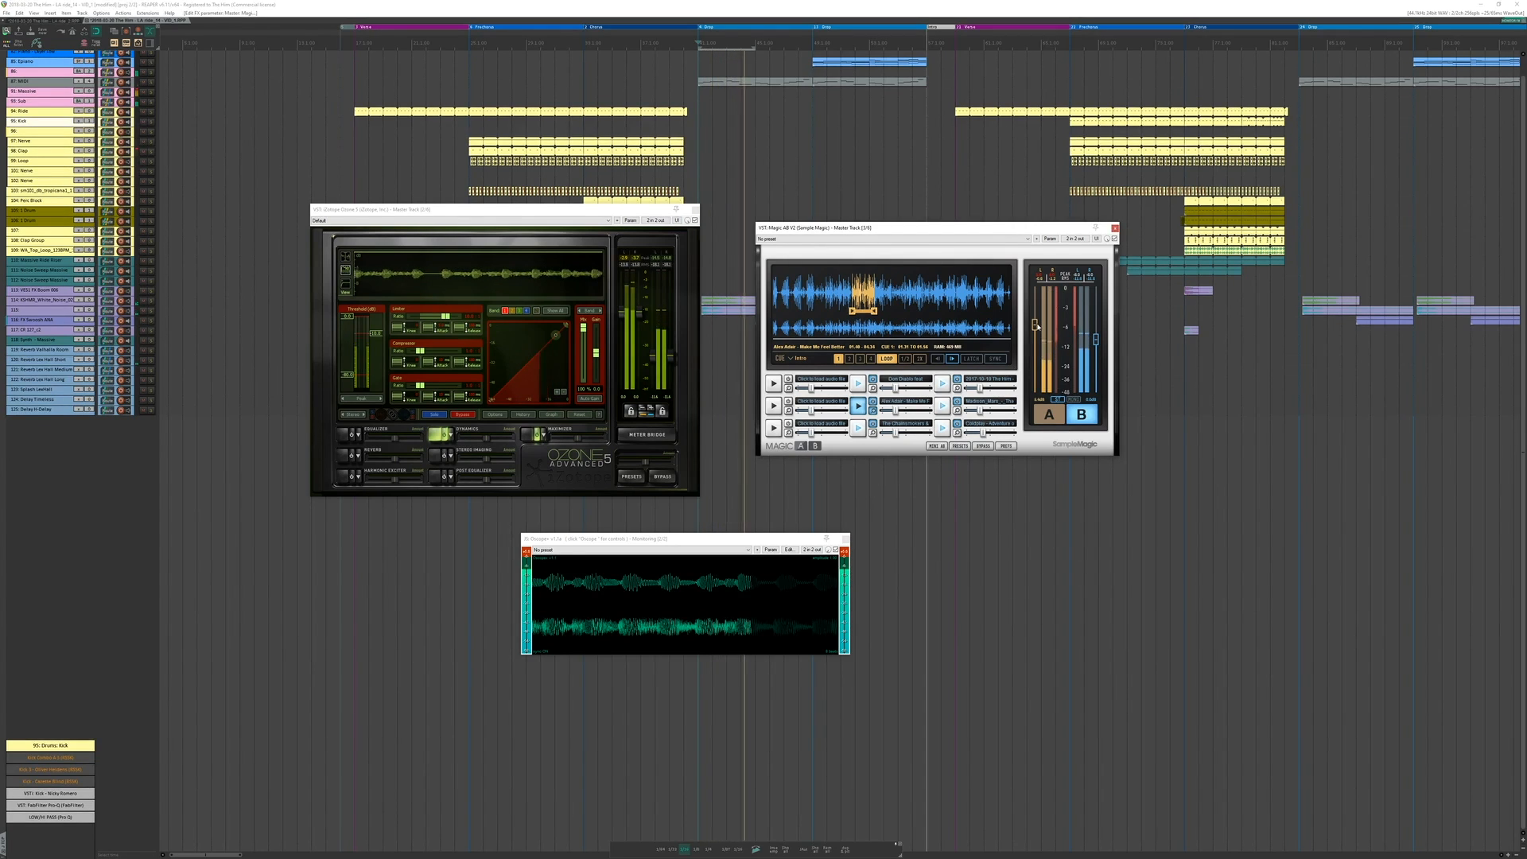
Step: Audition four other loaded reference tracks in Magic AB, including The Chainsmokers & Coldplay and Madison Mars, comparing their waveforms
left_click(859, 385)
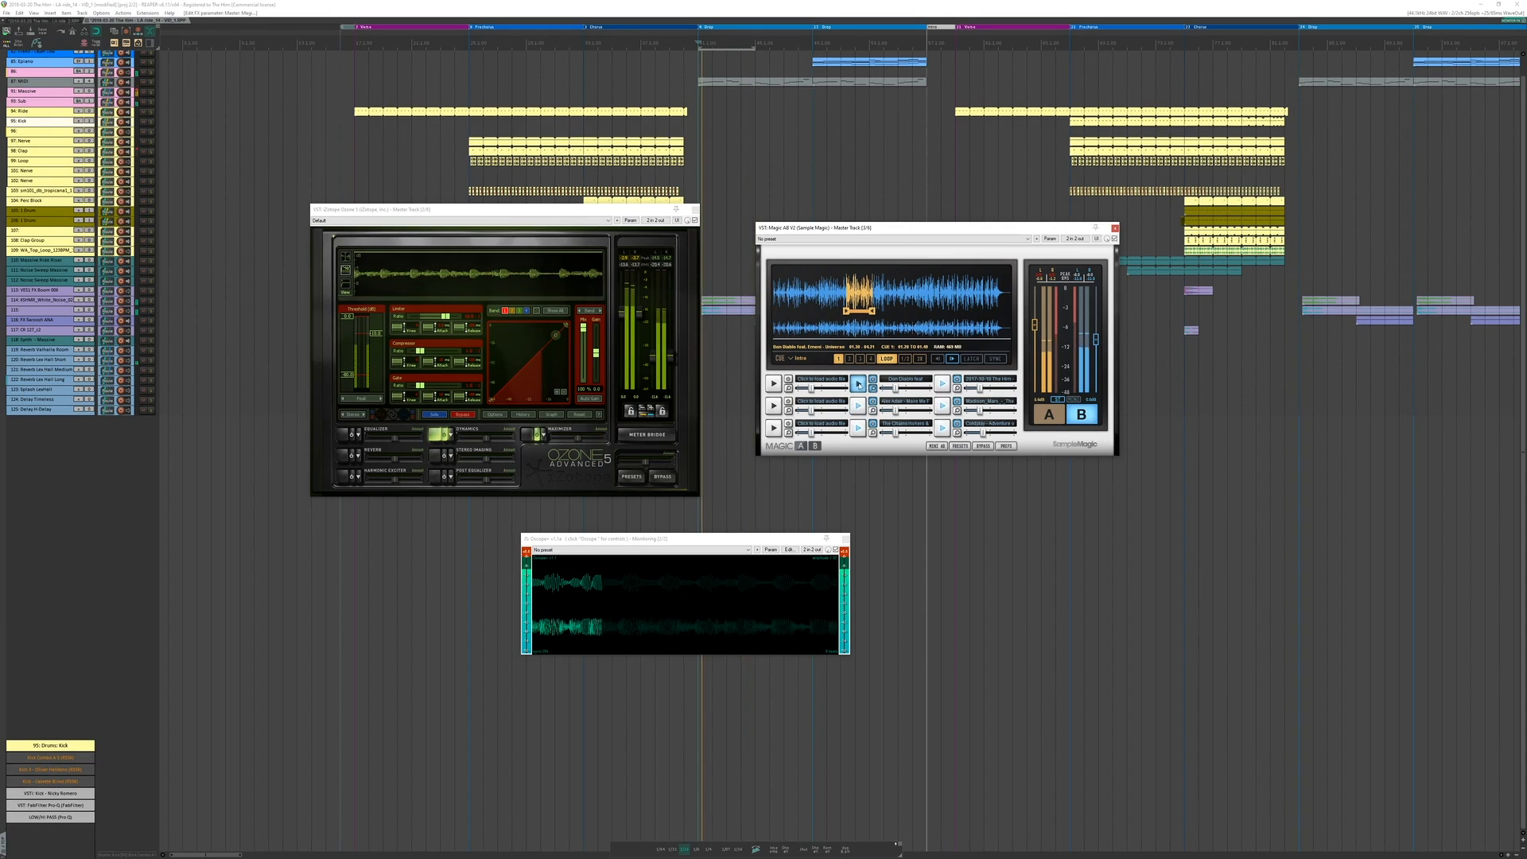
left_click(858, 428)
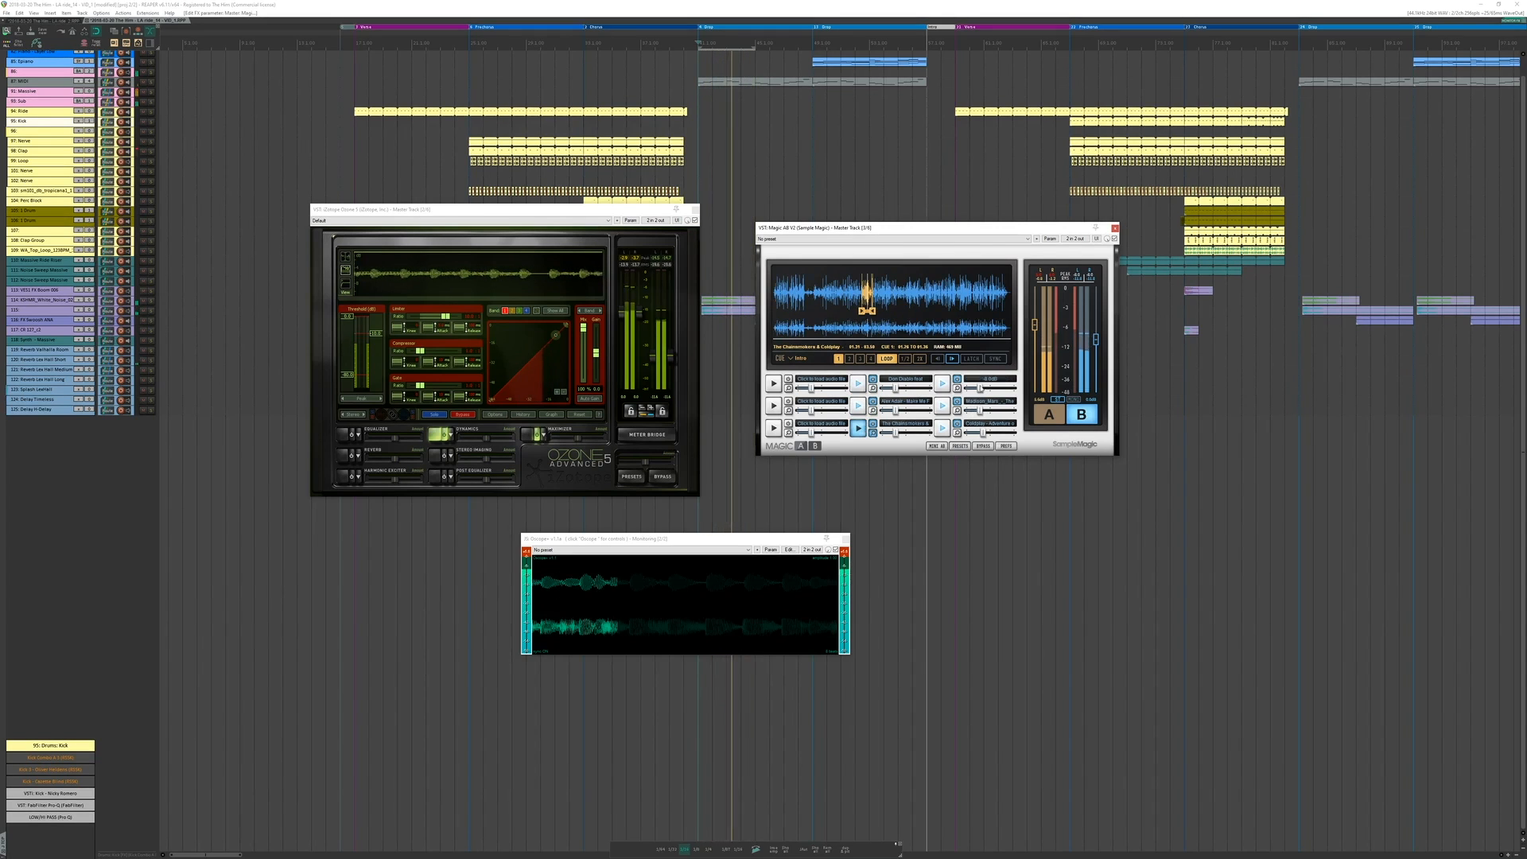
left_click(942, 383)
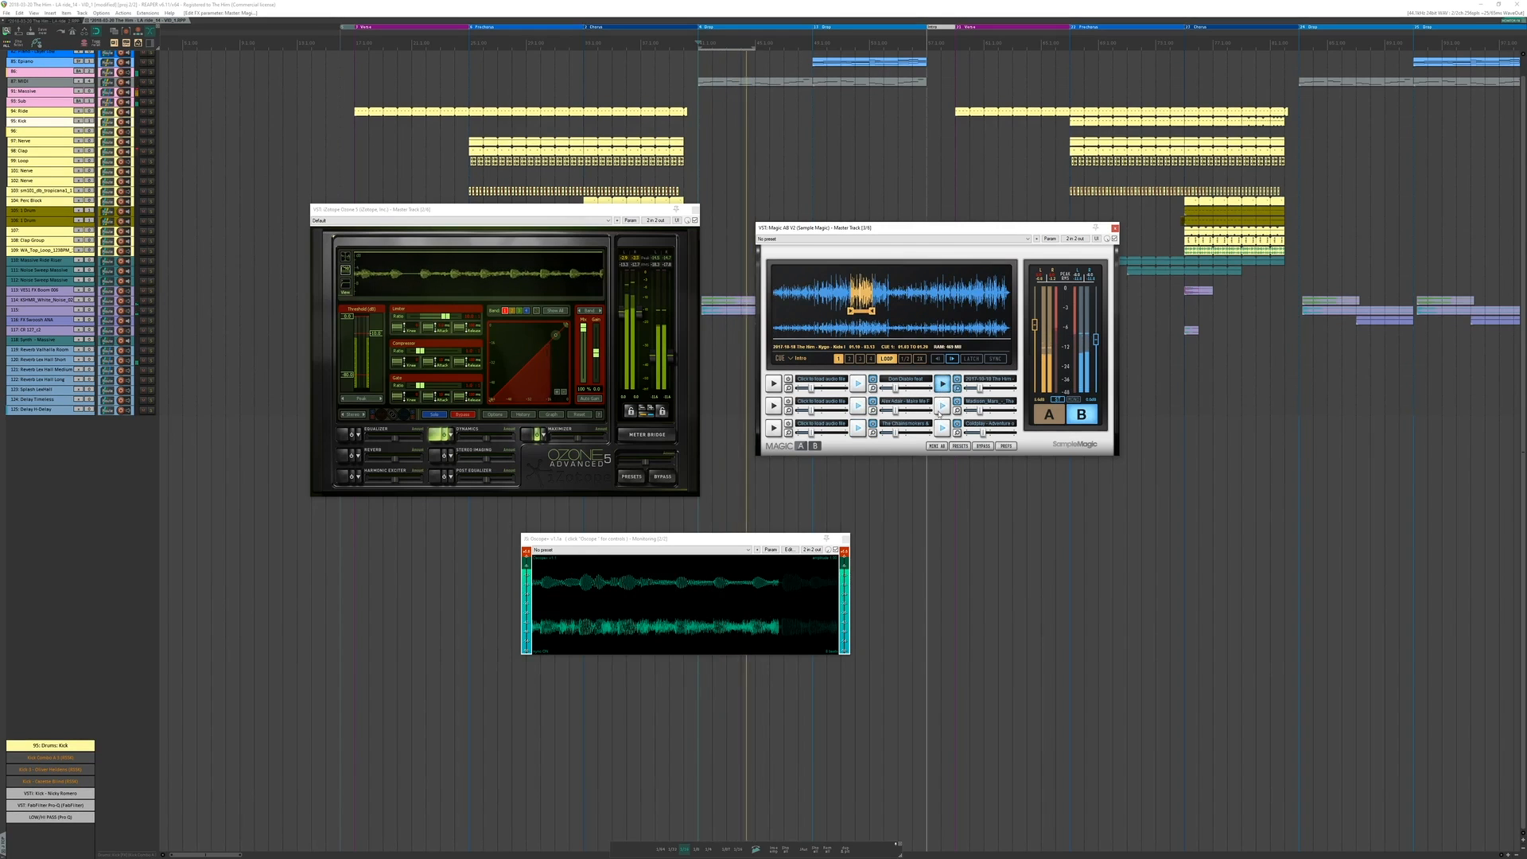
left_click(942, 405)
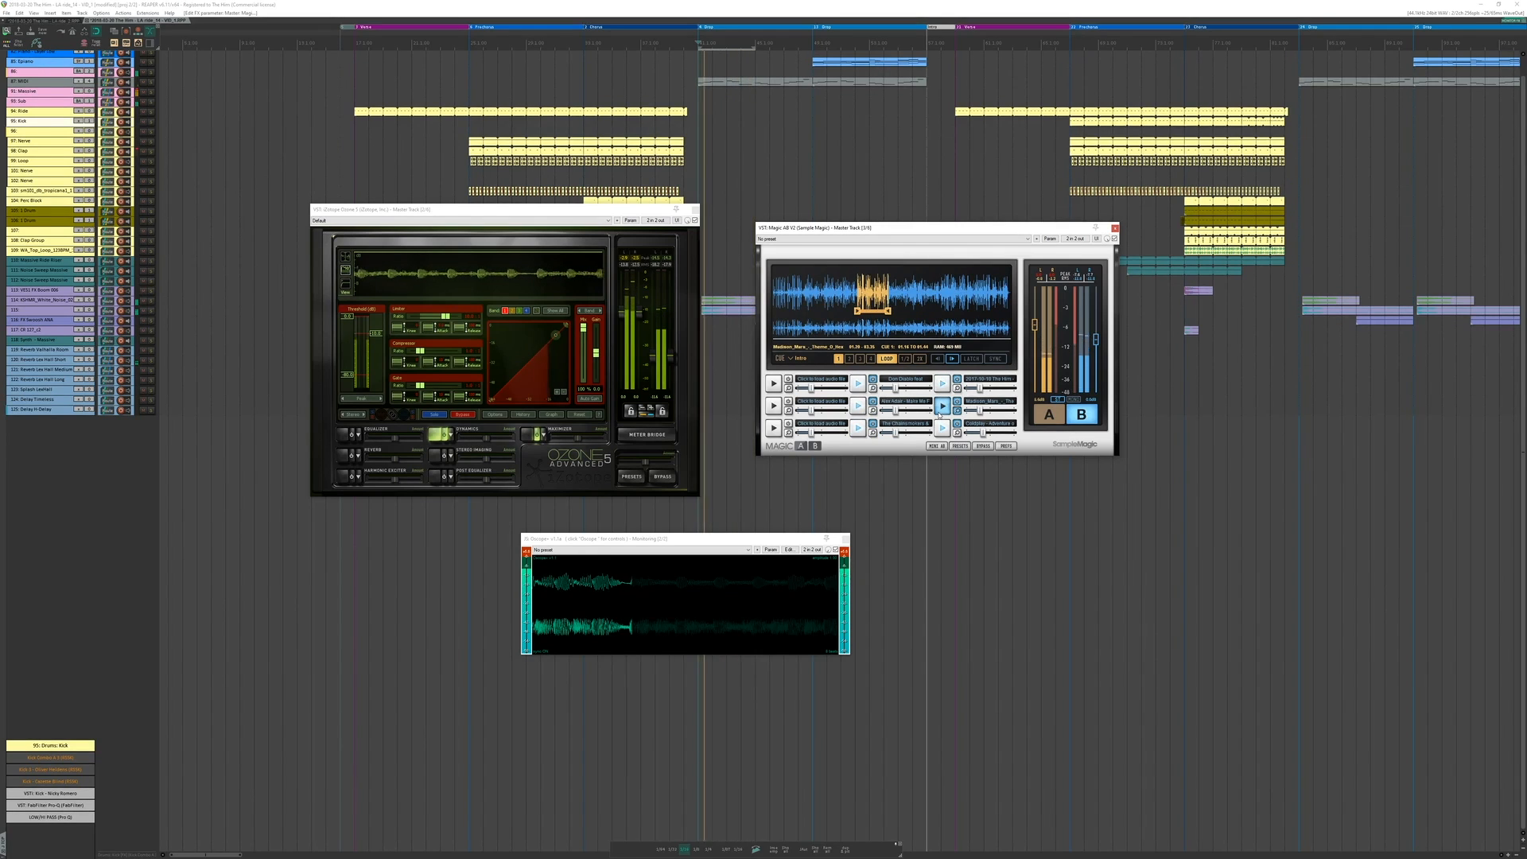